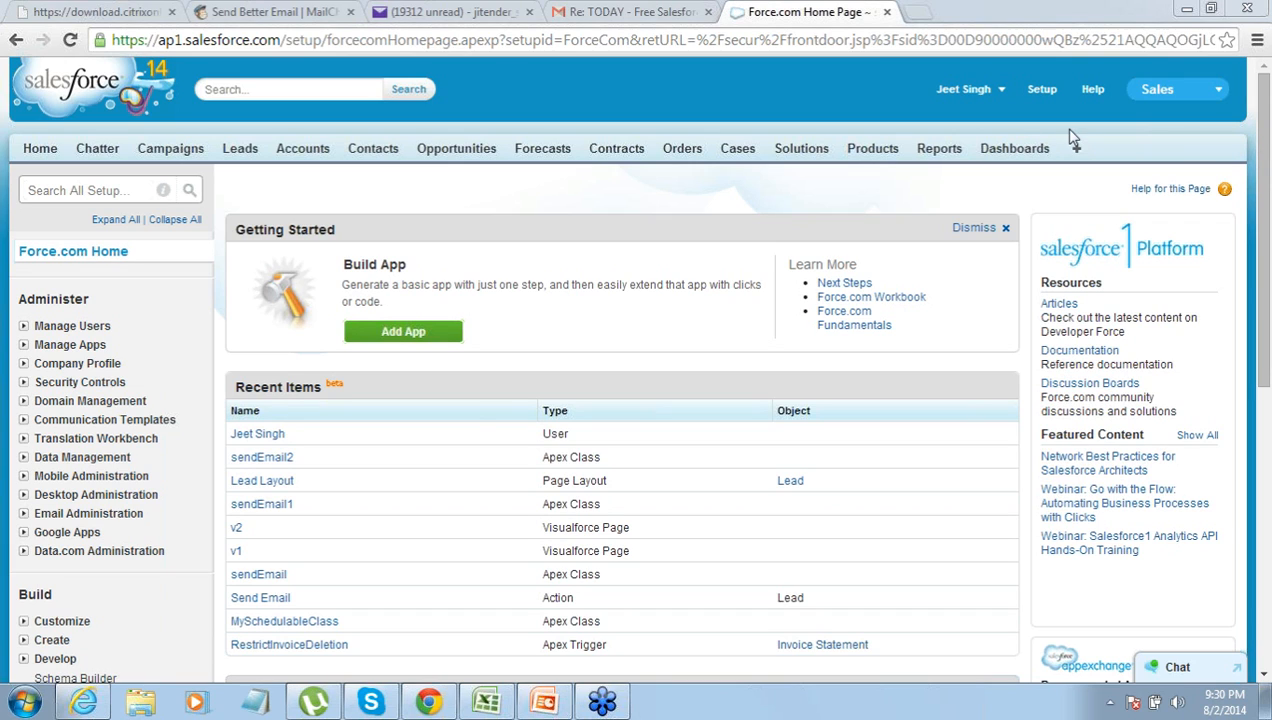
{"action": "left_click", "coordinate": [1262, 146]}
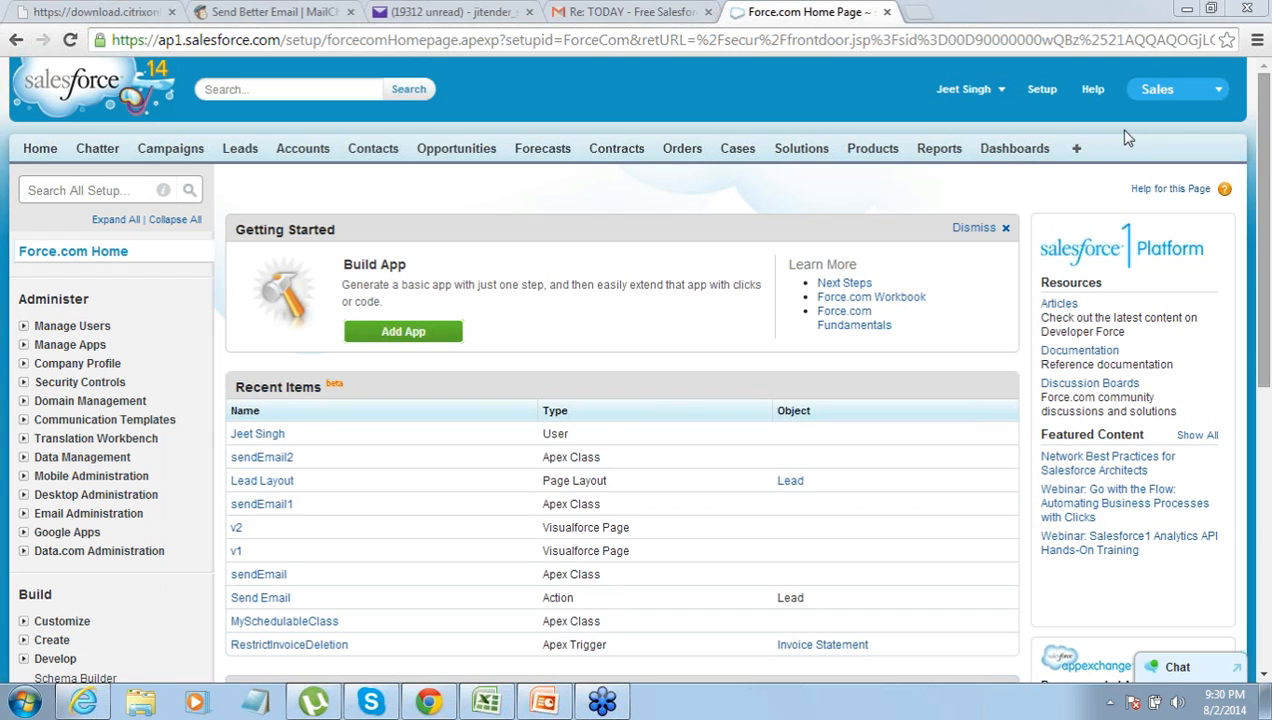
{"action": "left_click", "coordinate": [1218, 90]}
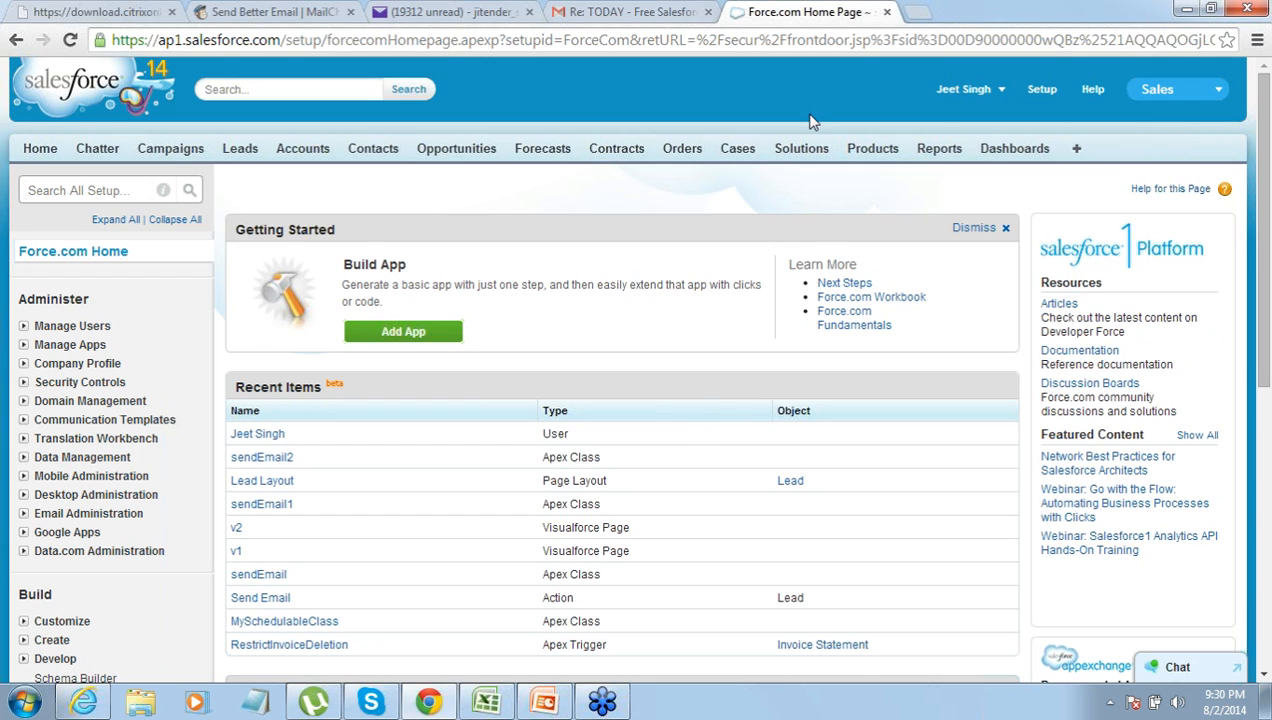
- Open the Apps page from the Create section of Setup
{"action": "left_click", "coordinate": [1041, 96]}
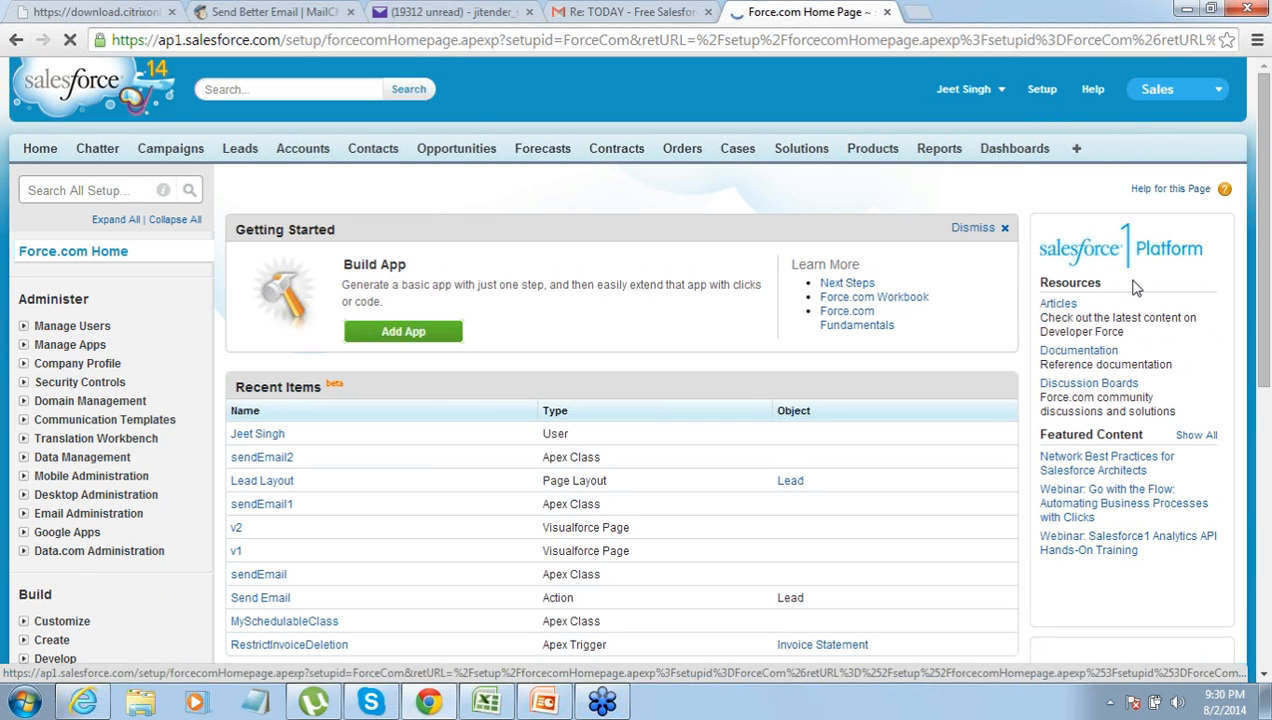
{"action": "left_click", "coordinate": [1264, 676]}
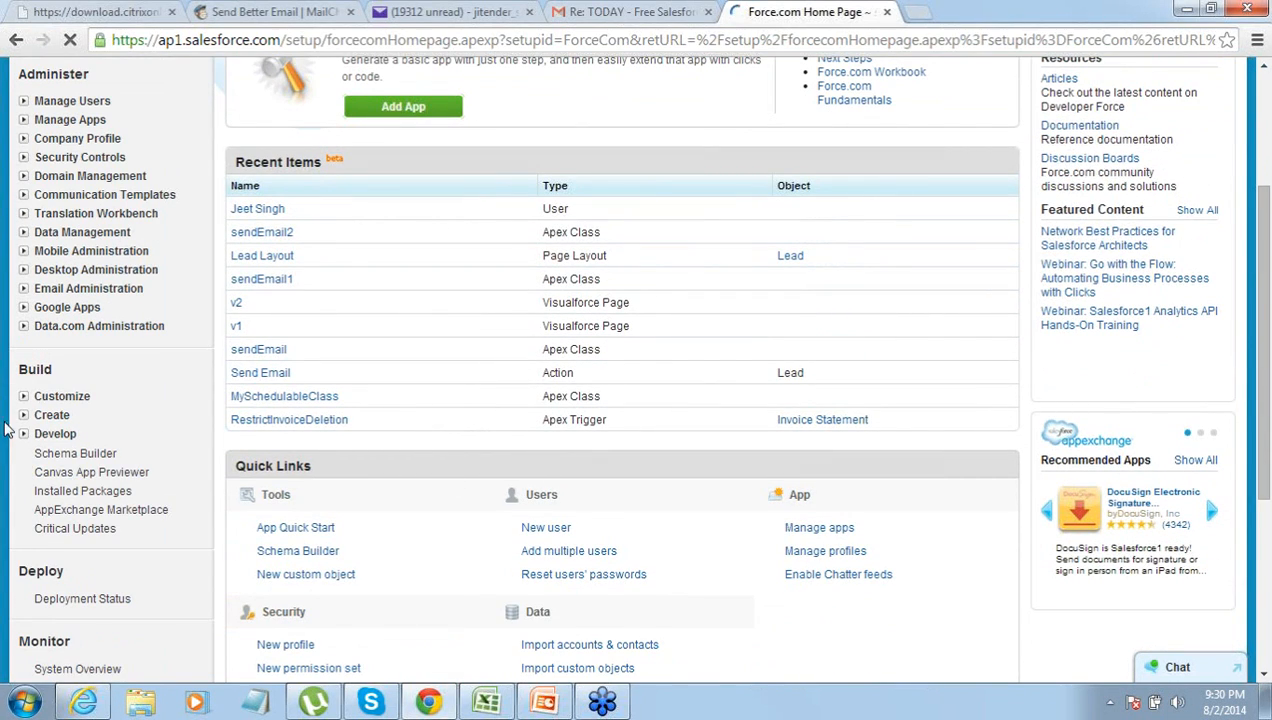
{"action": "left_click", "coordinate": [23, 416]}
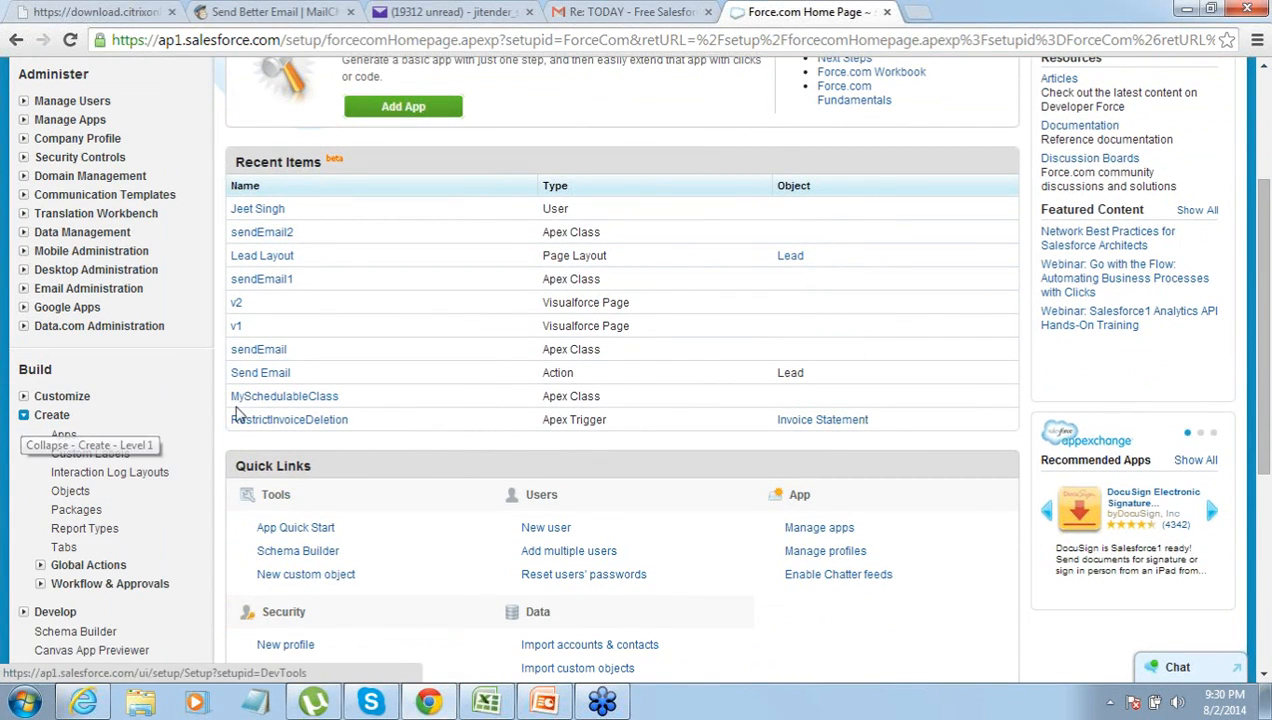
{"action": "left_click", "coordinate": [1264, 66]}
{"action": "scroll", "coordinate": [1264, 70], "scroll_direction": "up", "scroll_amount": 3}
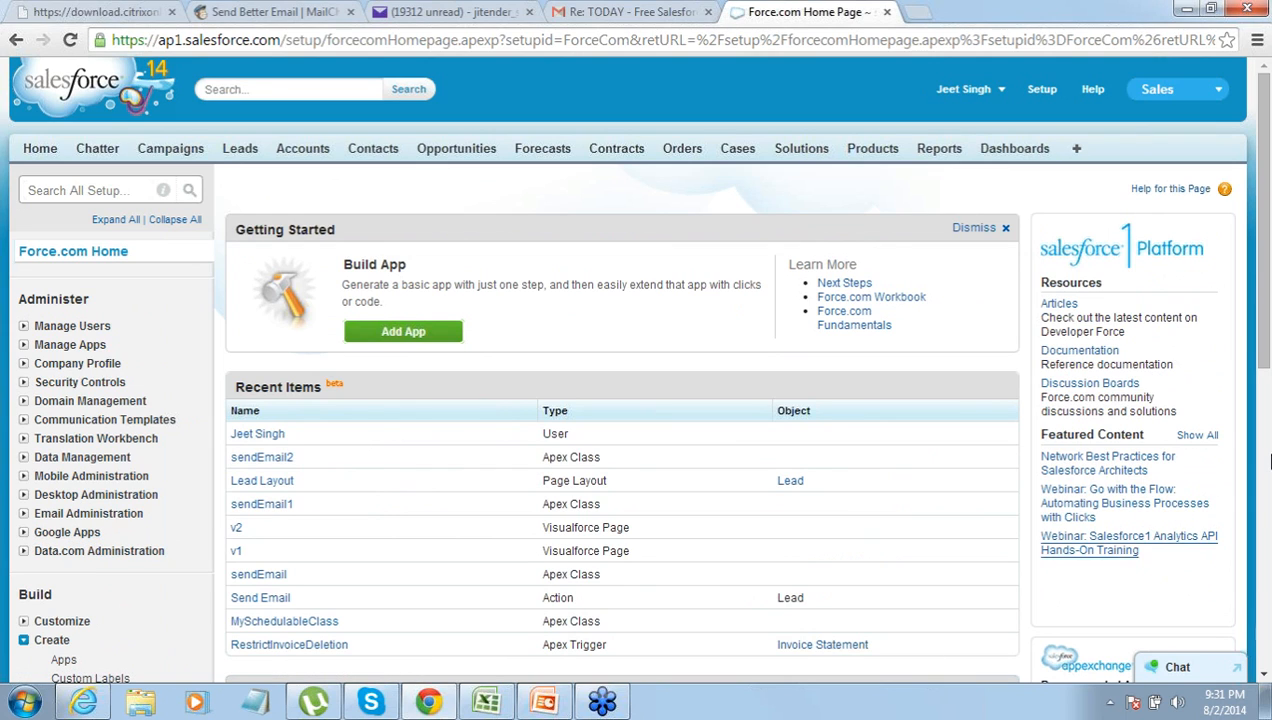
{"action": "scroll", "coordinate": [1262, 672], "scroll_direction": "down", "scroll_amount": 2}
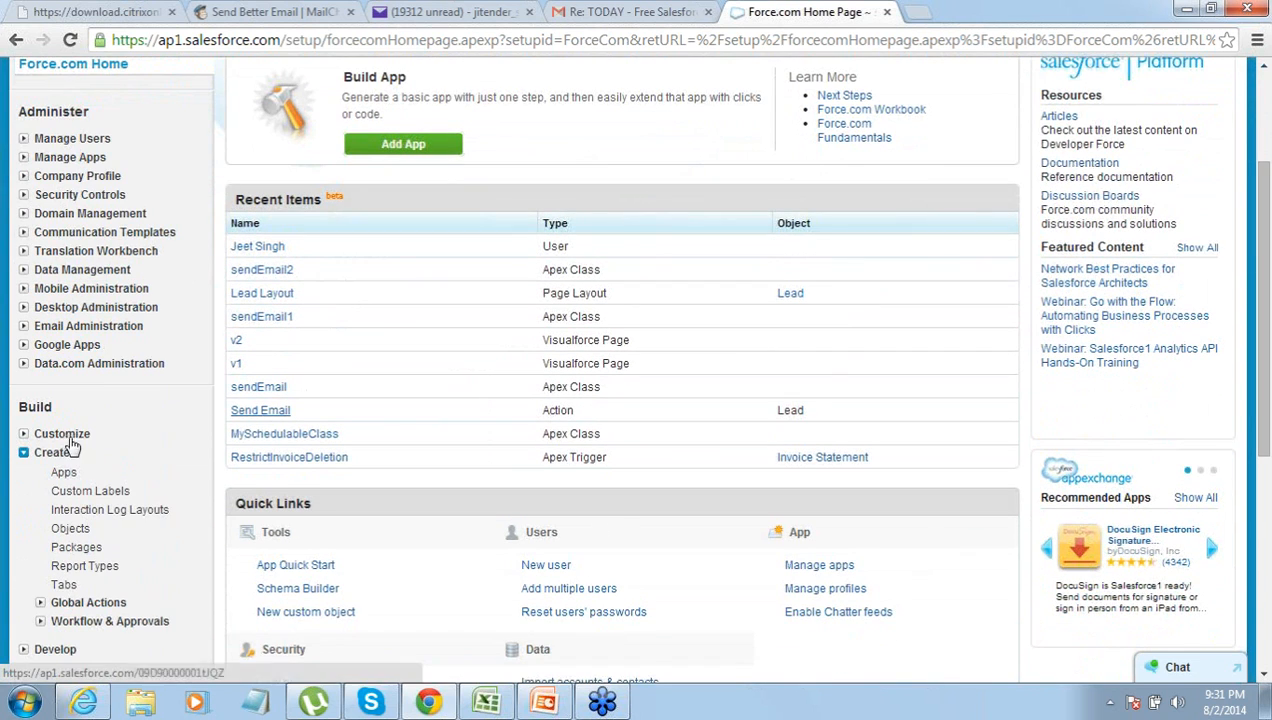
{"action": "left_click", "coordinate": [66, 474]}
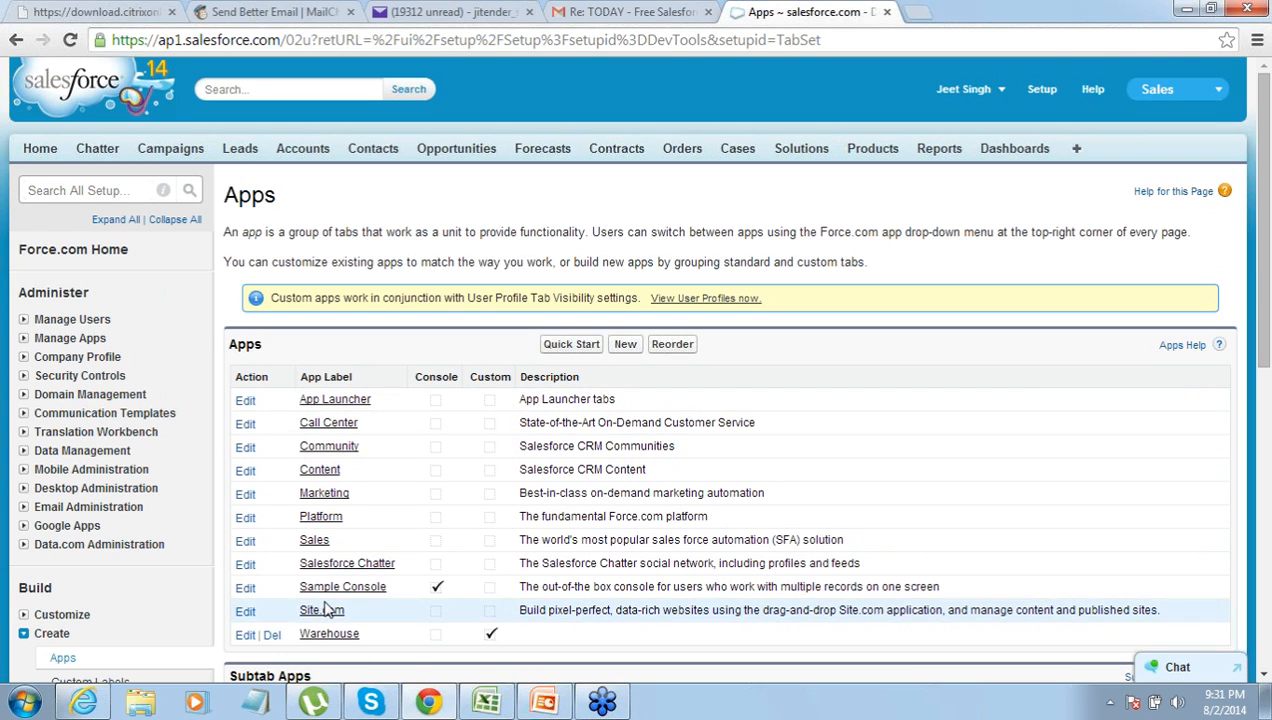
- Start a new app of the type Custom app and proceed to its details
{"action": "left_click", "coordinate": [625, 345]}
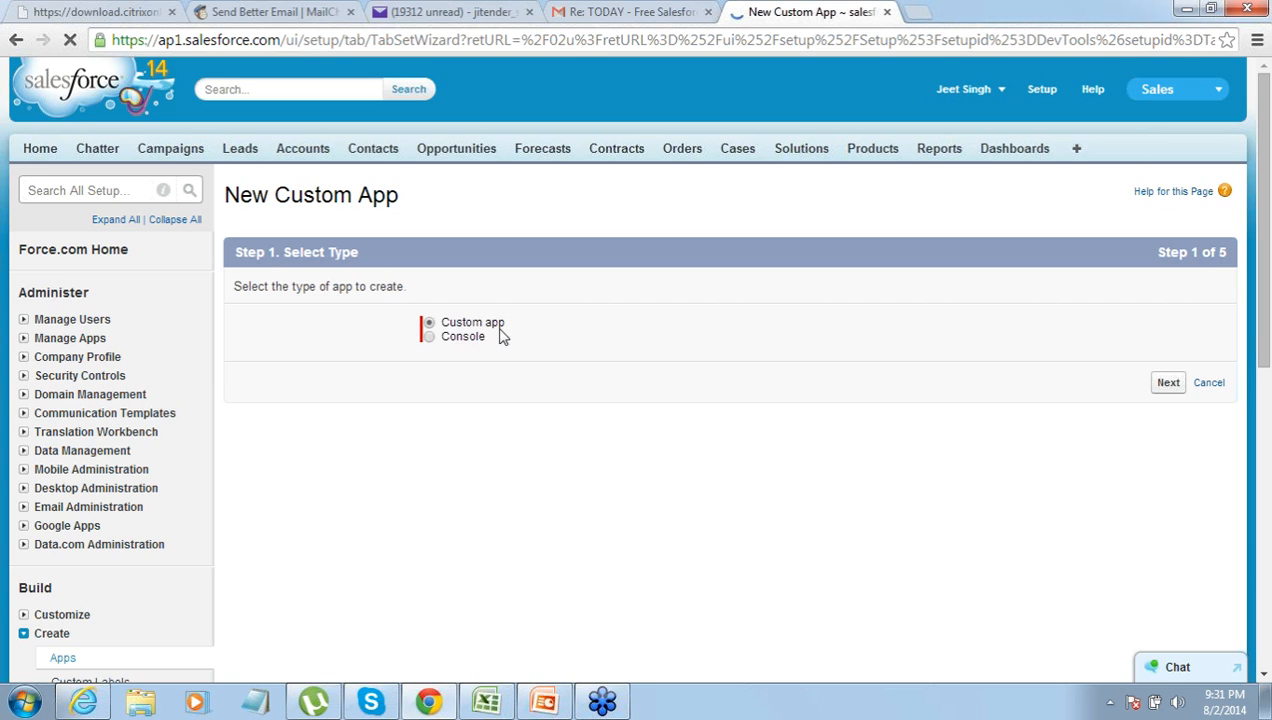
{"action": "left_click", "coordinate": [1175, 385]}
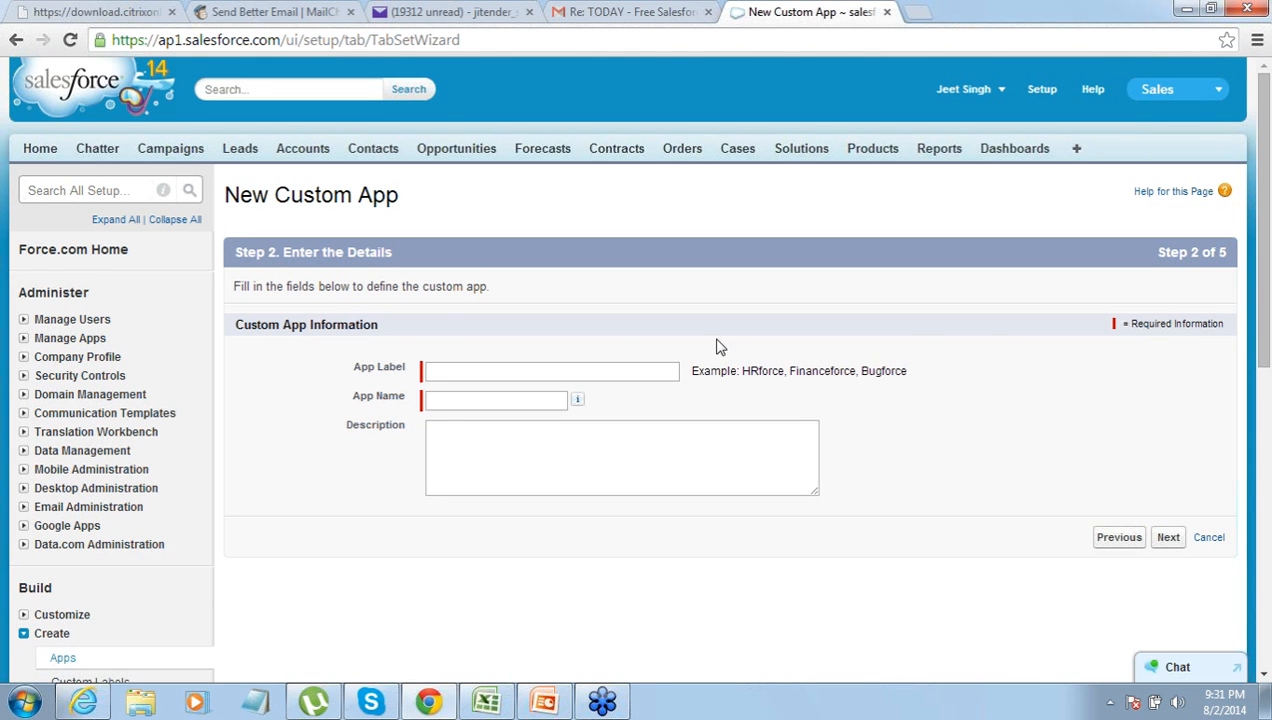
{"action": "left_click_drag", "start_coordinate": [236, 254], "coordinate": [394, 256]}
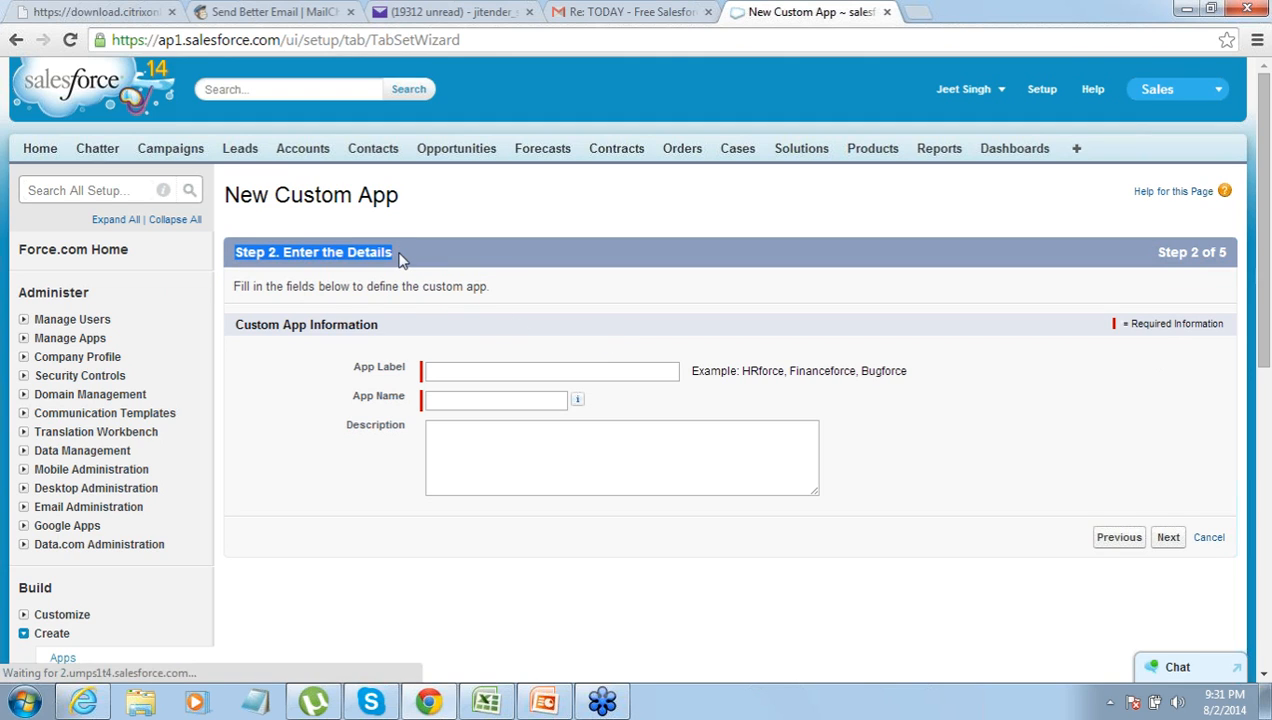
- Label the custom app Project Manager with the app name Project_Manager and proceed to the logo choice
{"action": "left_click", "coordinate": [472, 376]}
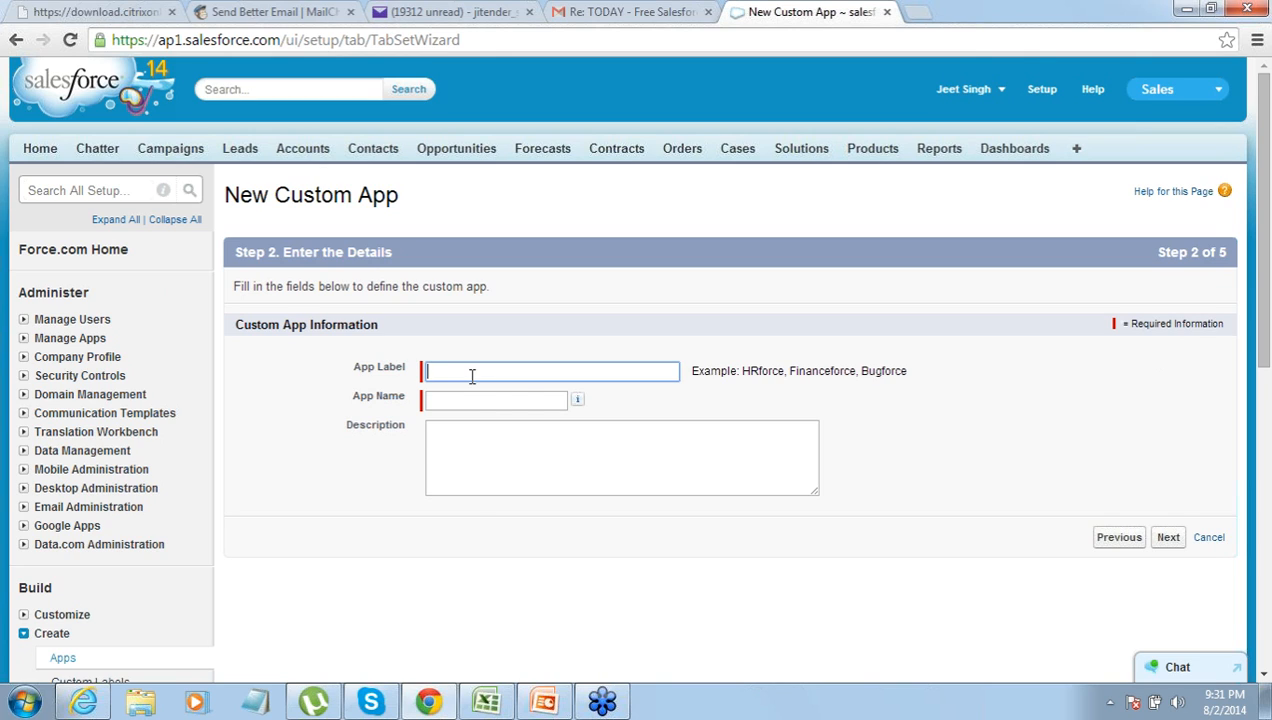
{"action": "type", "text": "Project"}
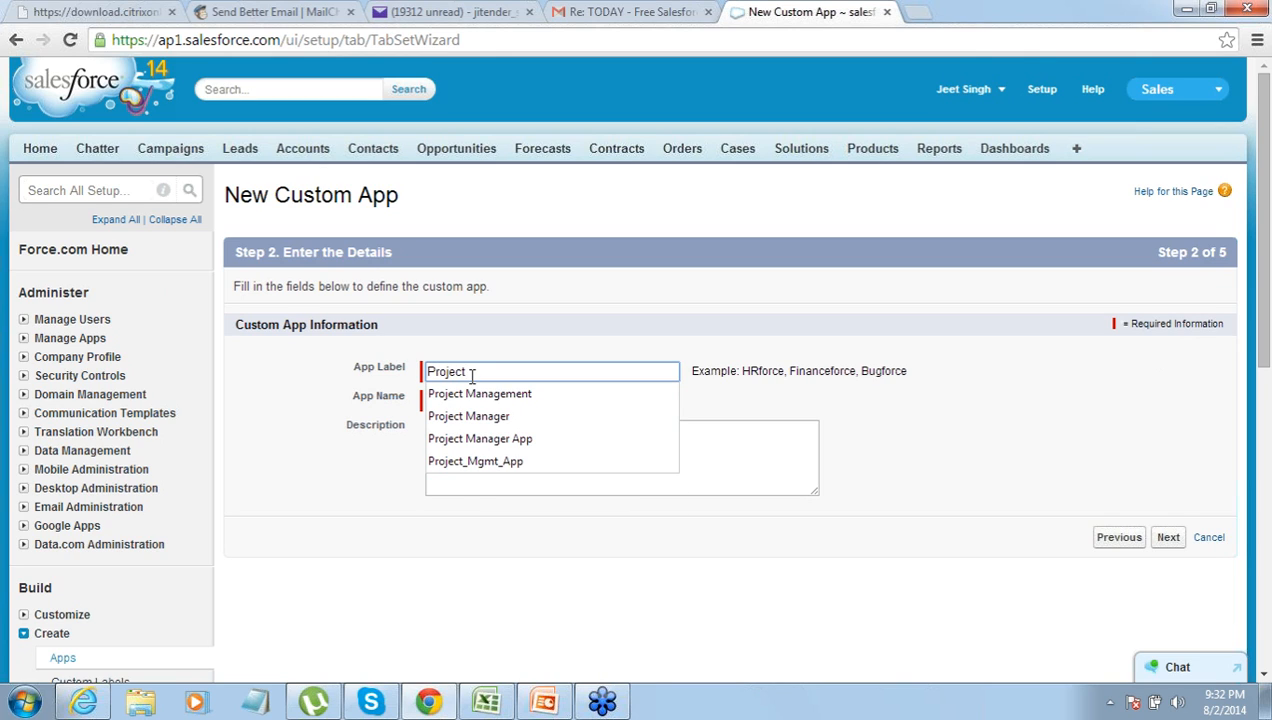
{"action": "type", "text": " Manag"}
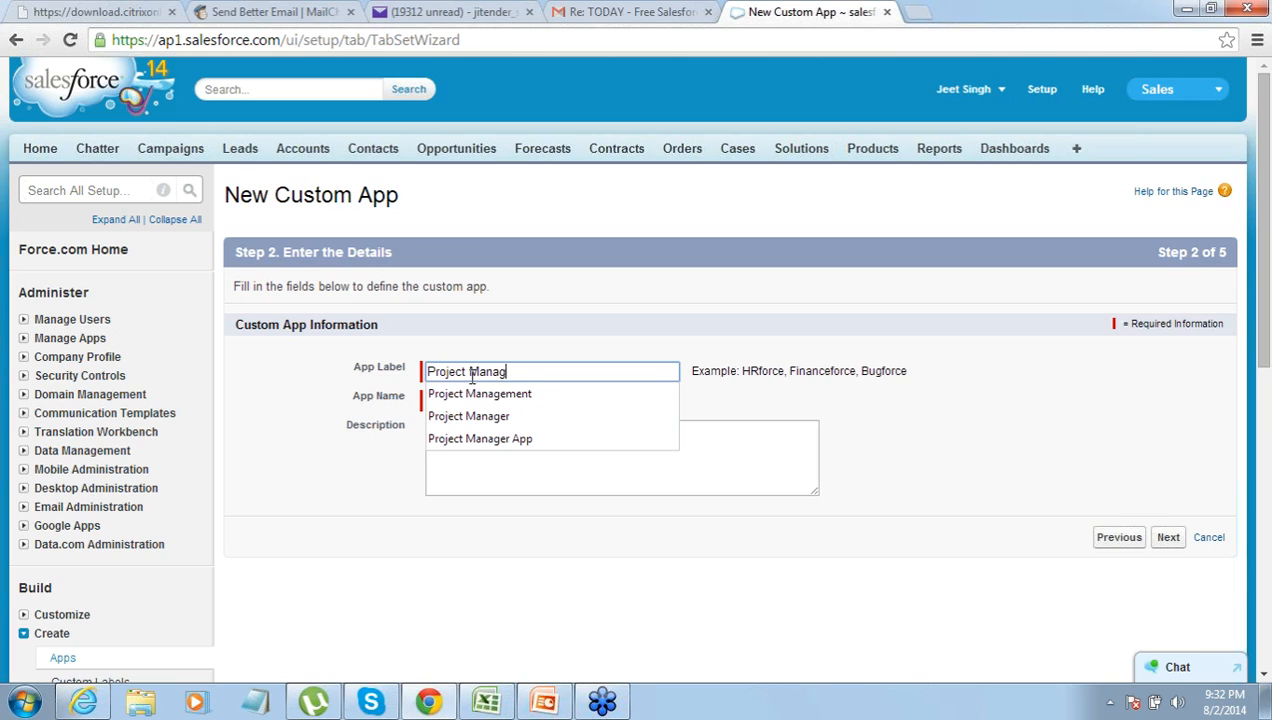
{"action": "type", "text": "er"}
{"action": "key", "text": "Tab"}
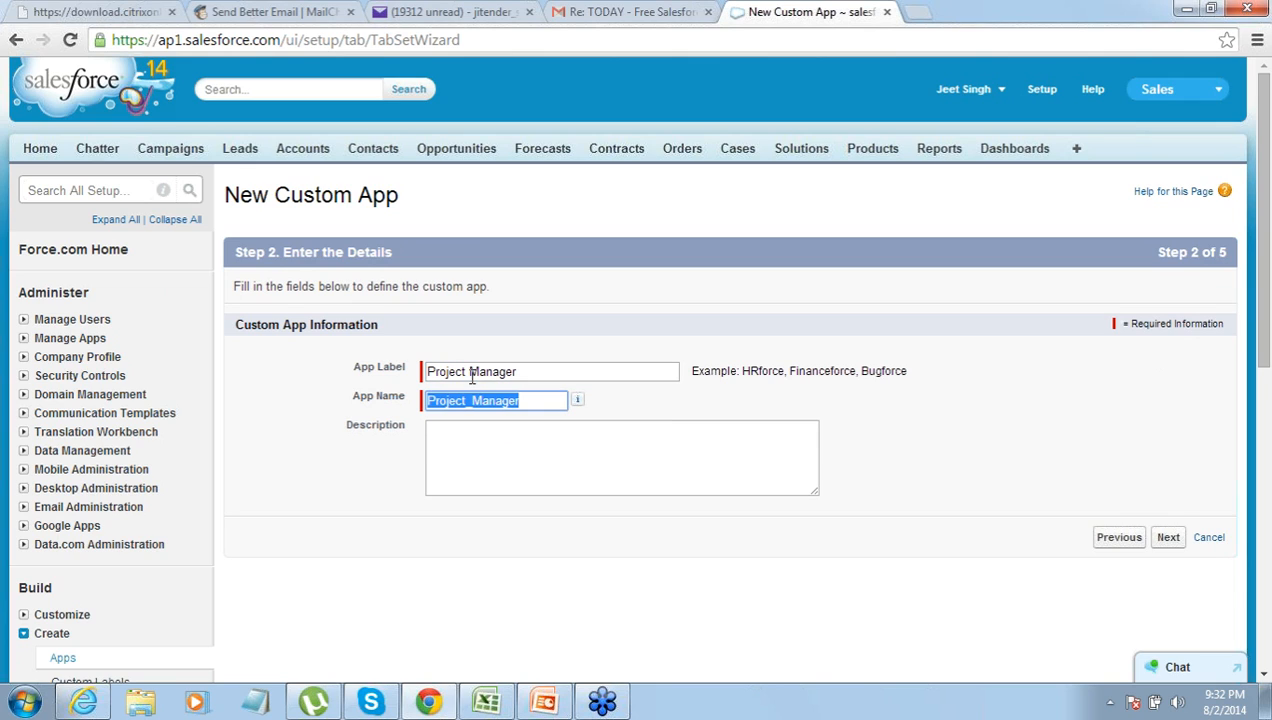
{"action": "left_click", "coordinate": [545, 376]}
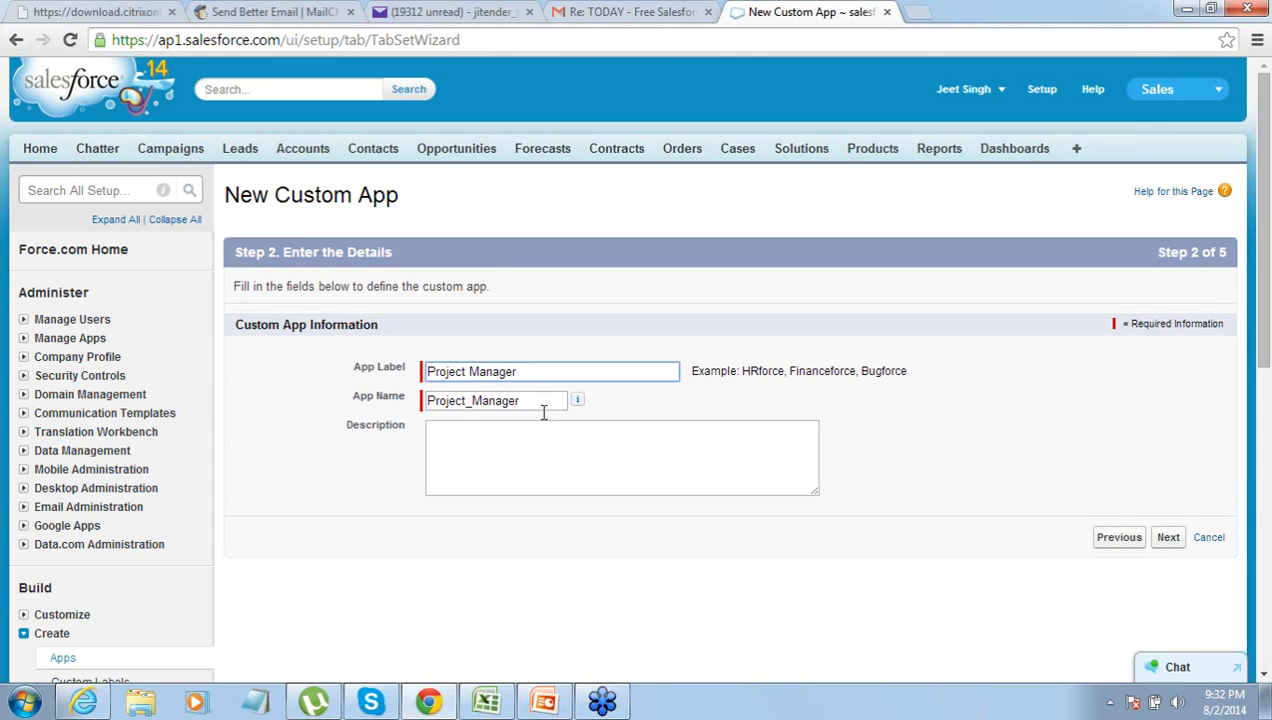
{"action": "left_click", "coordinate": [543, 400]}
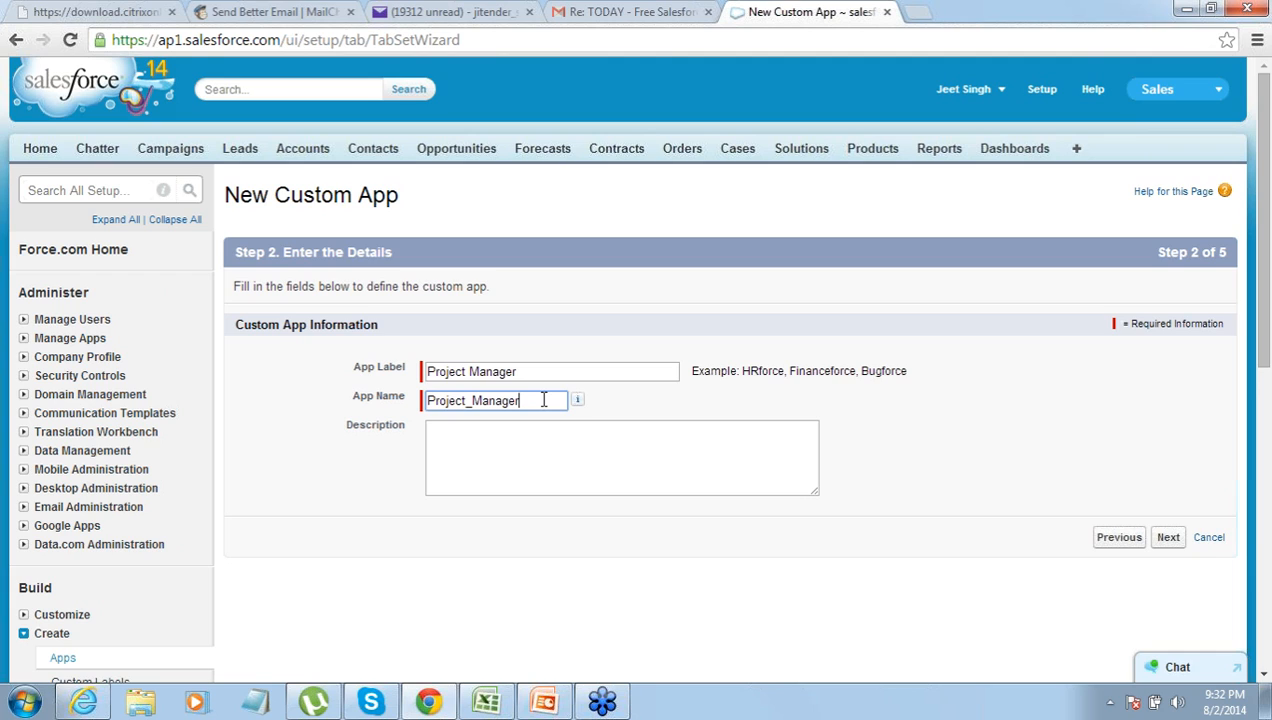
{"action": "left_click", "coordinate": [1168, 545]}
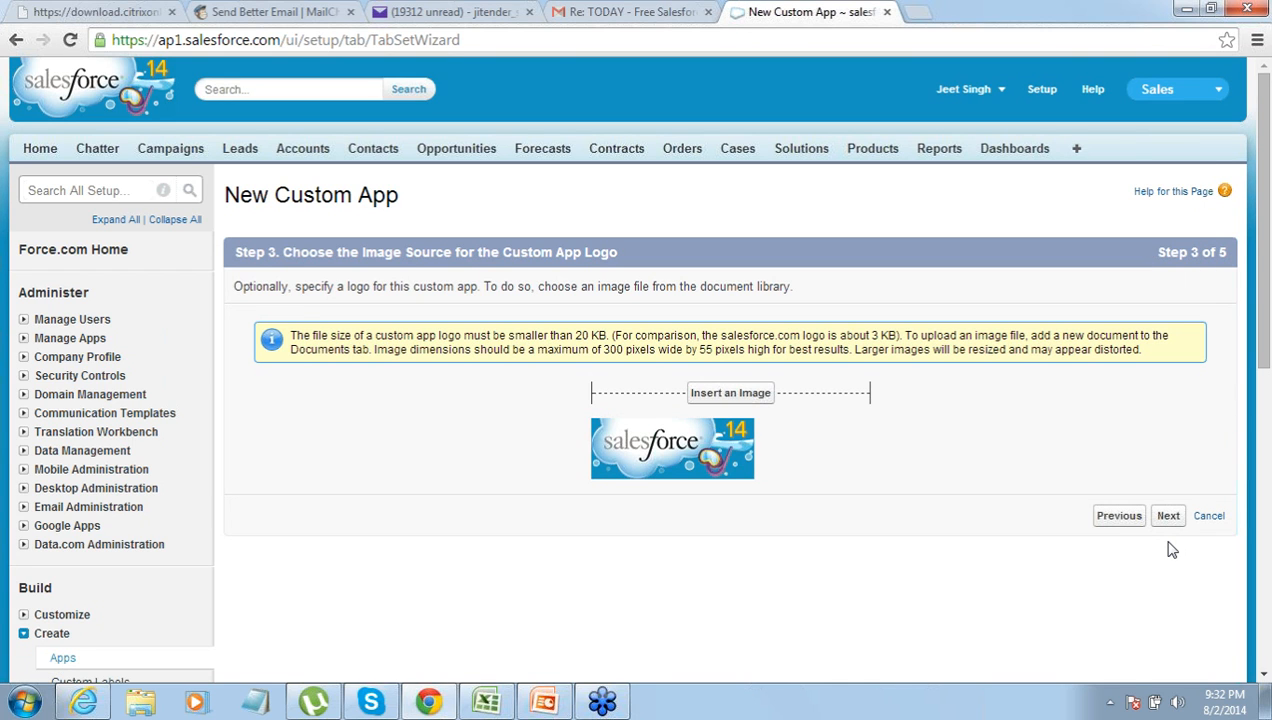
- Keep the default logo and include only the Home tab as the default landing tab of the custom app
{"action": "left_click", "coordinate": [1167, 522]}
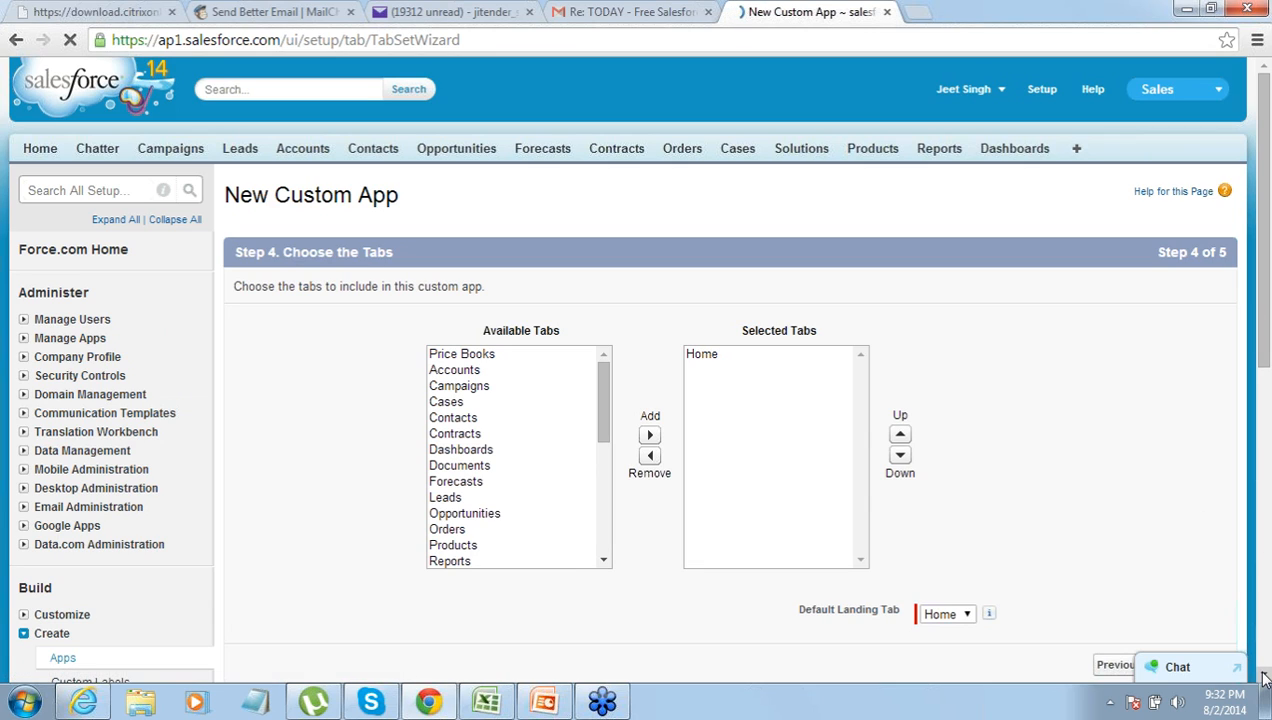
{"action": "scroll", "coordinate": [1263, 678], "scroll_direction": "down", "scroll_amount": 3}
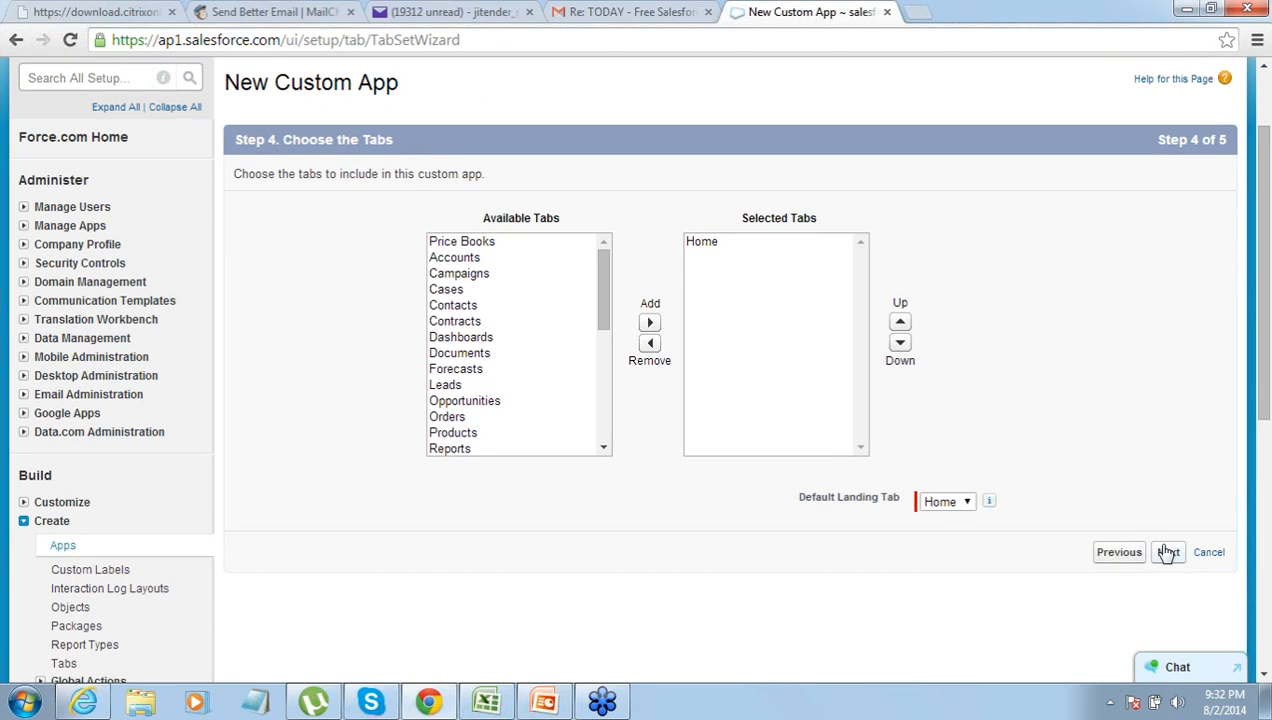
{"action": "left_click", "coordinate": [1168, 553]}
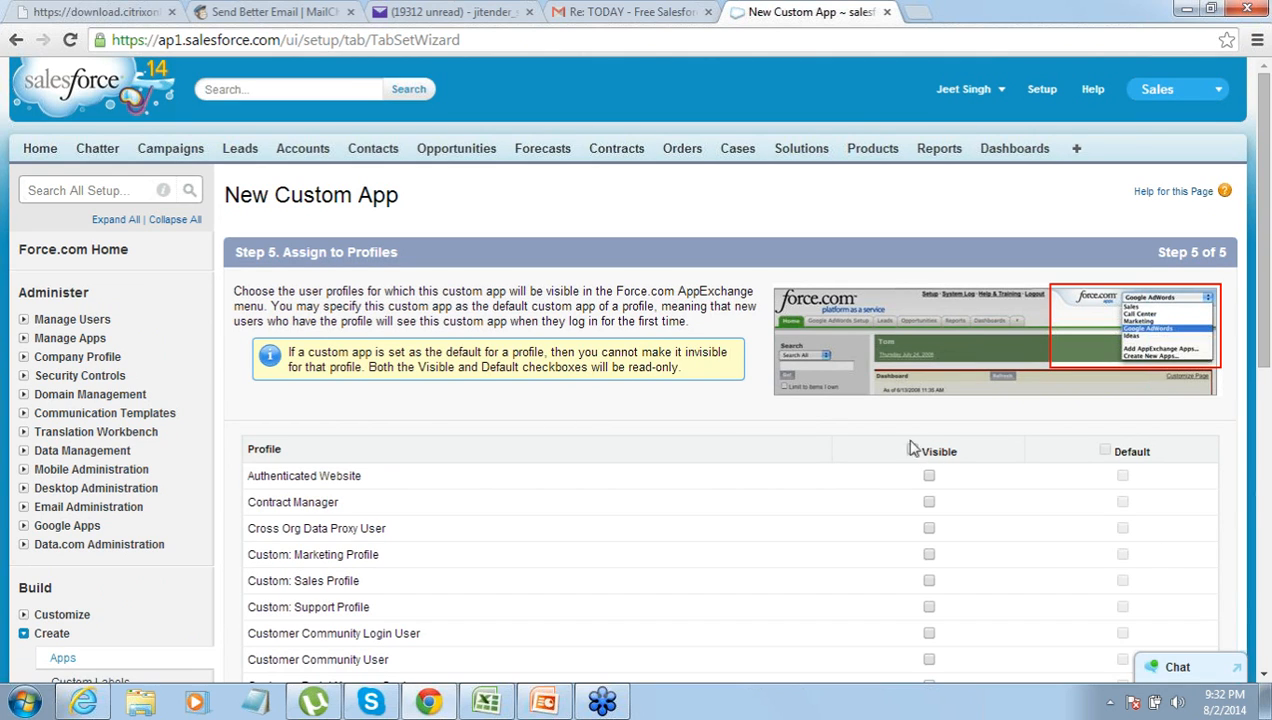
- Make the custom app visible to all user profiles and save it
{"action": "left_click", "coordinate": [912, 451]}
{"action": "left_click", "coordinate": [1265, 676]}
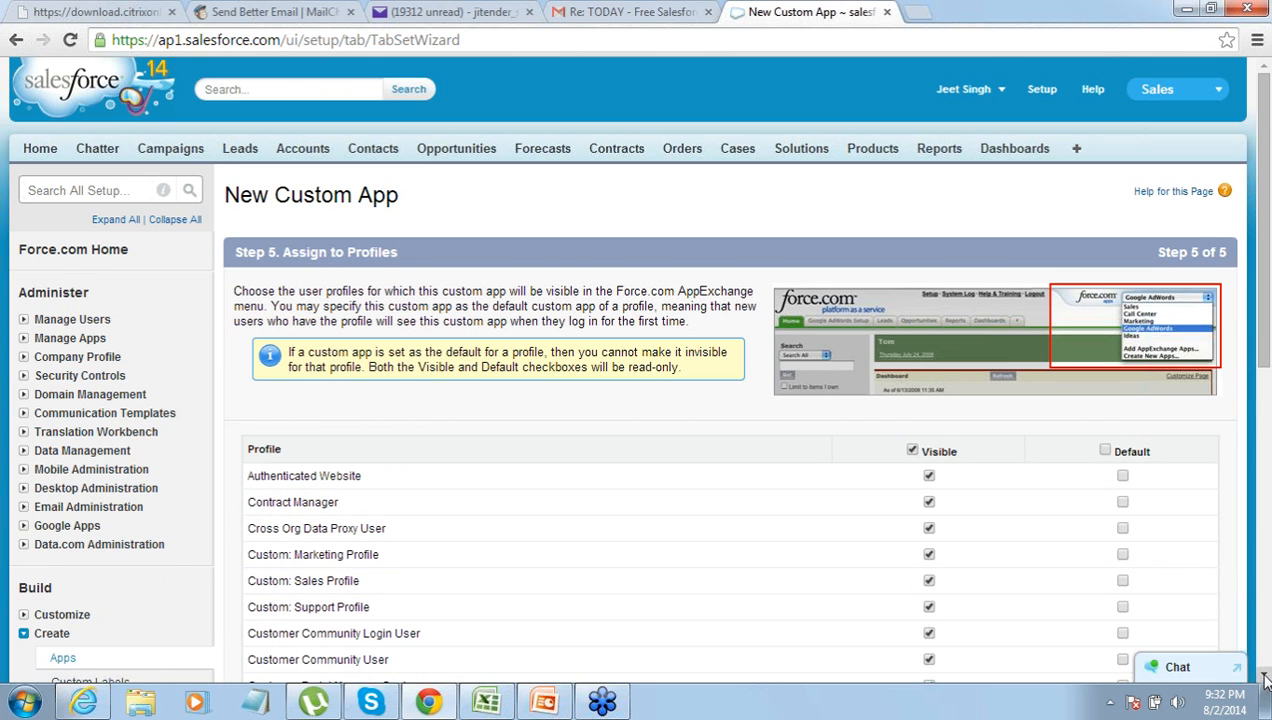
{"action": "scroll", "coordinate": [1265, 678], "scroll_direction": "down", "scroll_amount": 5}
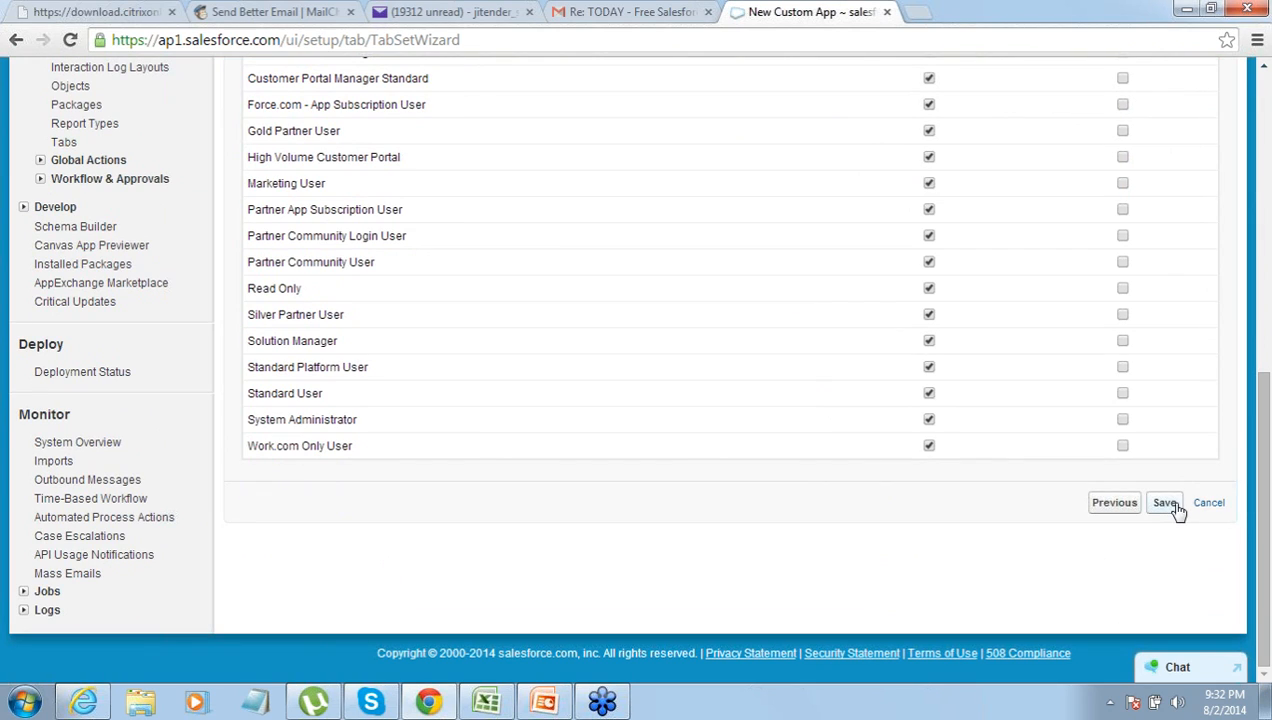
{"action": "left_click", "coordinate": [1166, 503]}
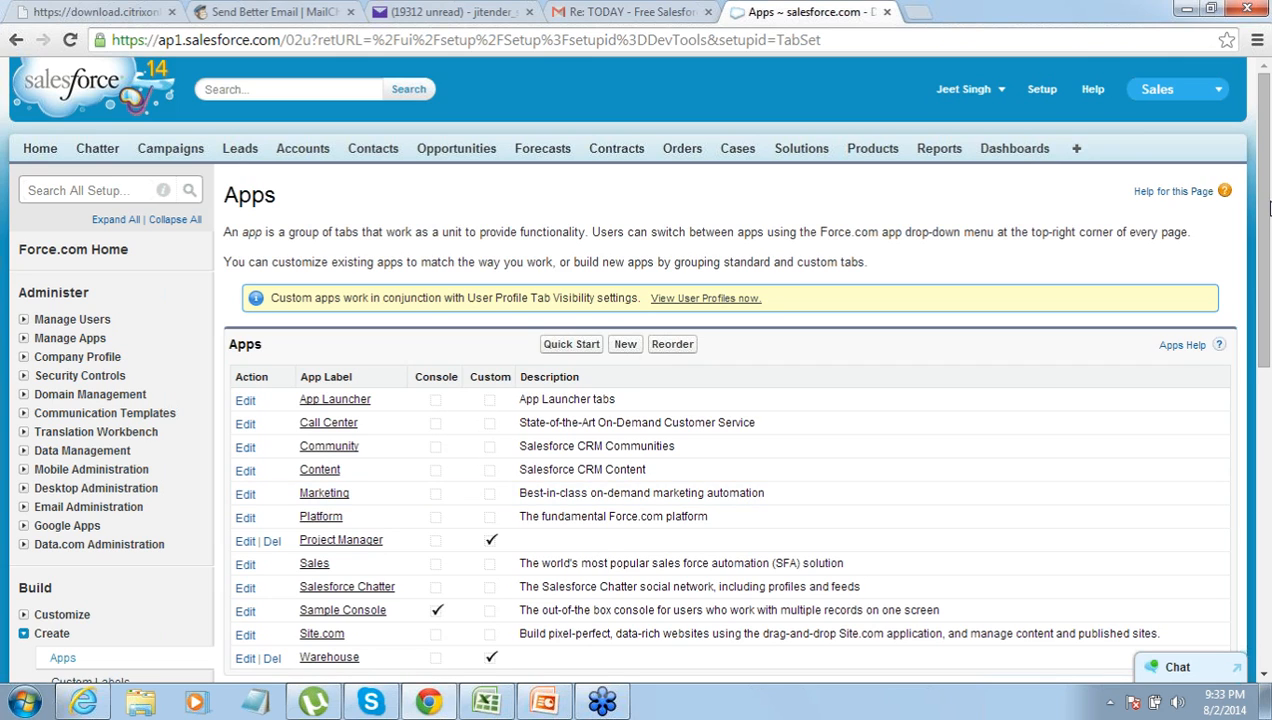
- Switch from the Sales app to the Project Manager app
{"action": "left_click", "coordinate": [1221, 90]}
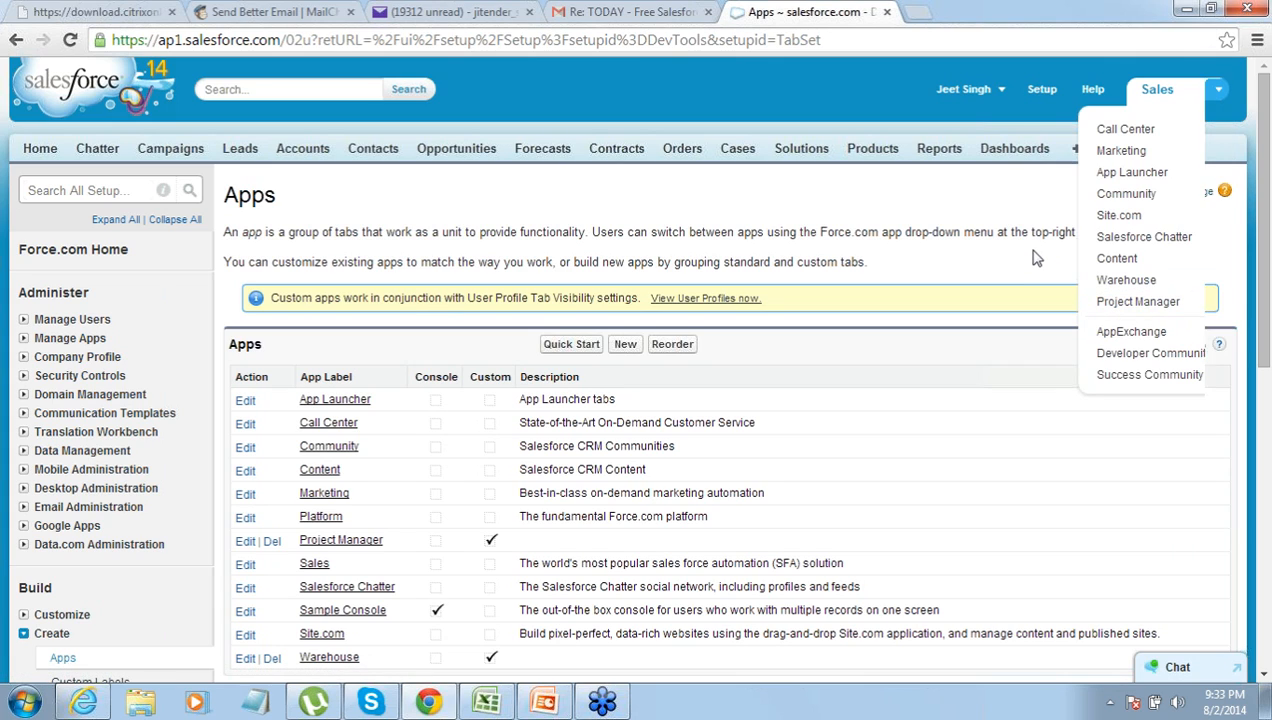
{"action": "left_click", "coordinate": [1212, 92]}
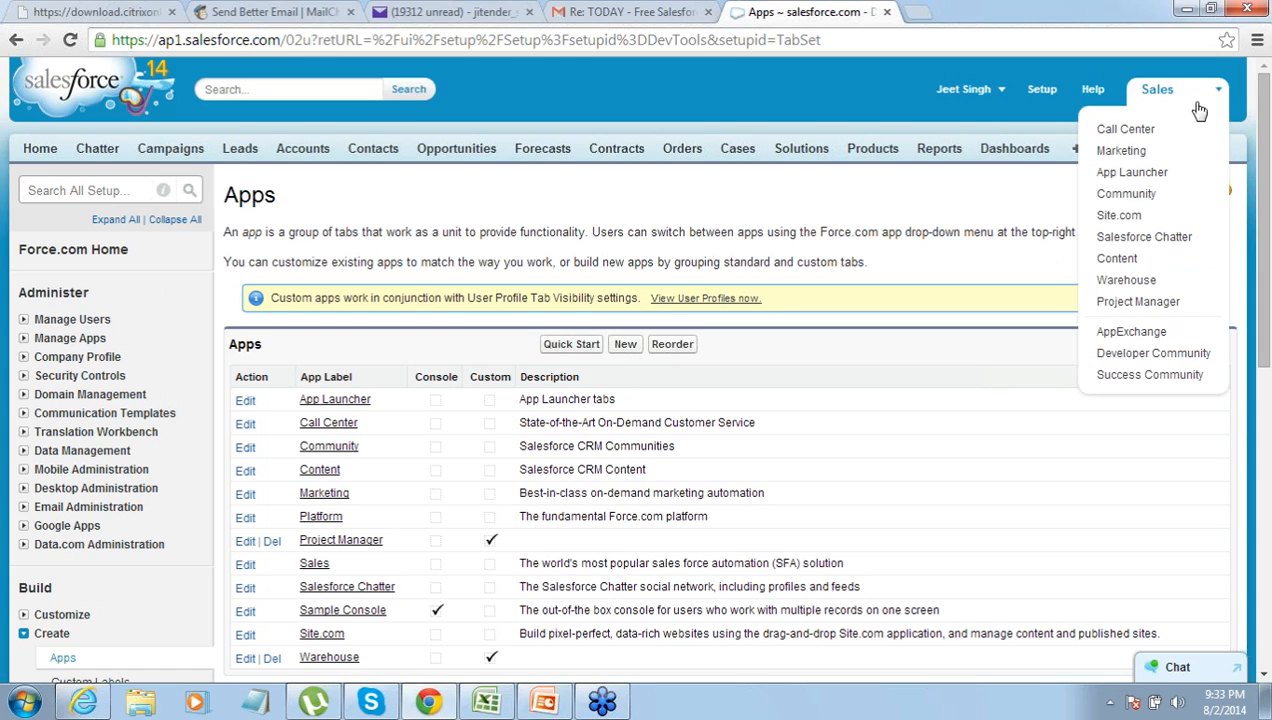
{"action": "left_click", "coordinate": [1104, 303]}
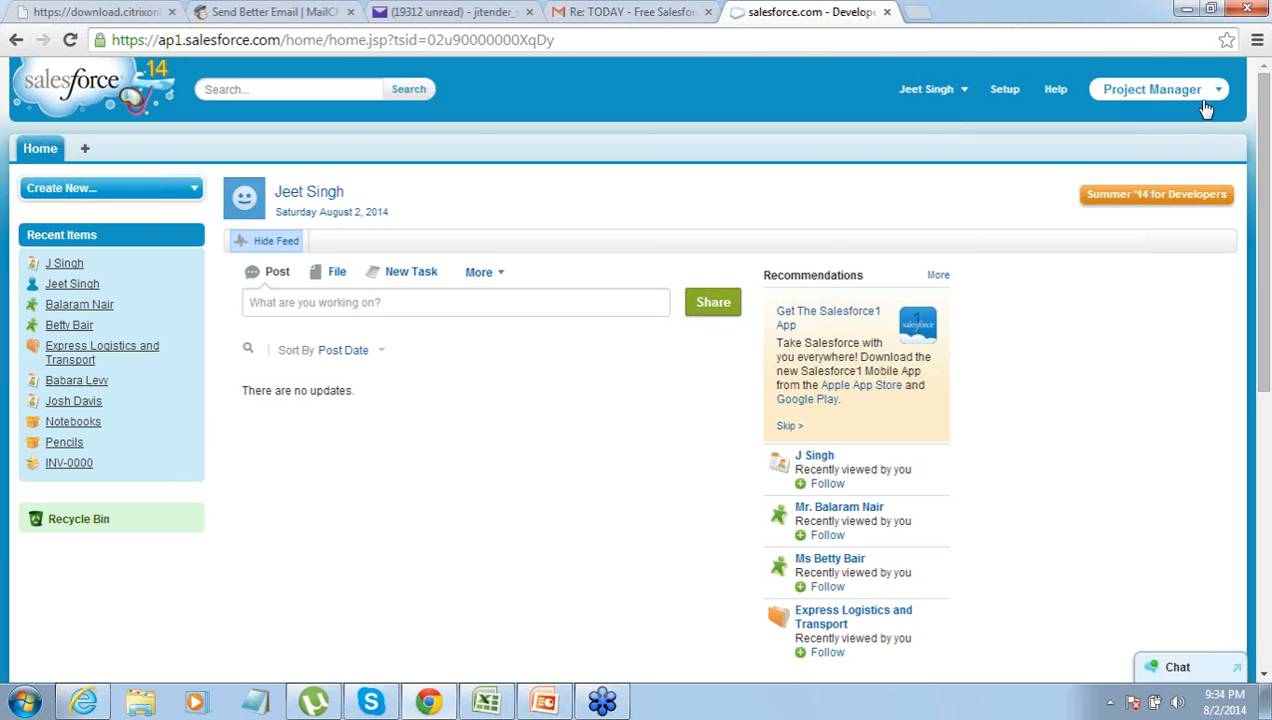
{"action": "mouse_move", "coordinate": [1261, 92]}
{"action": "left_mouse_down"}
{"action": "mouse_move", "coordinate": [1247, 133]}
{"action": "mouse_move", "coordinate": [1262, 88]}
{"action": "left_mouse_up"}
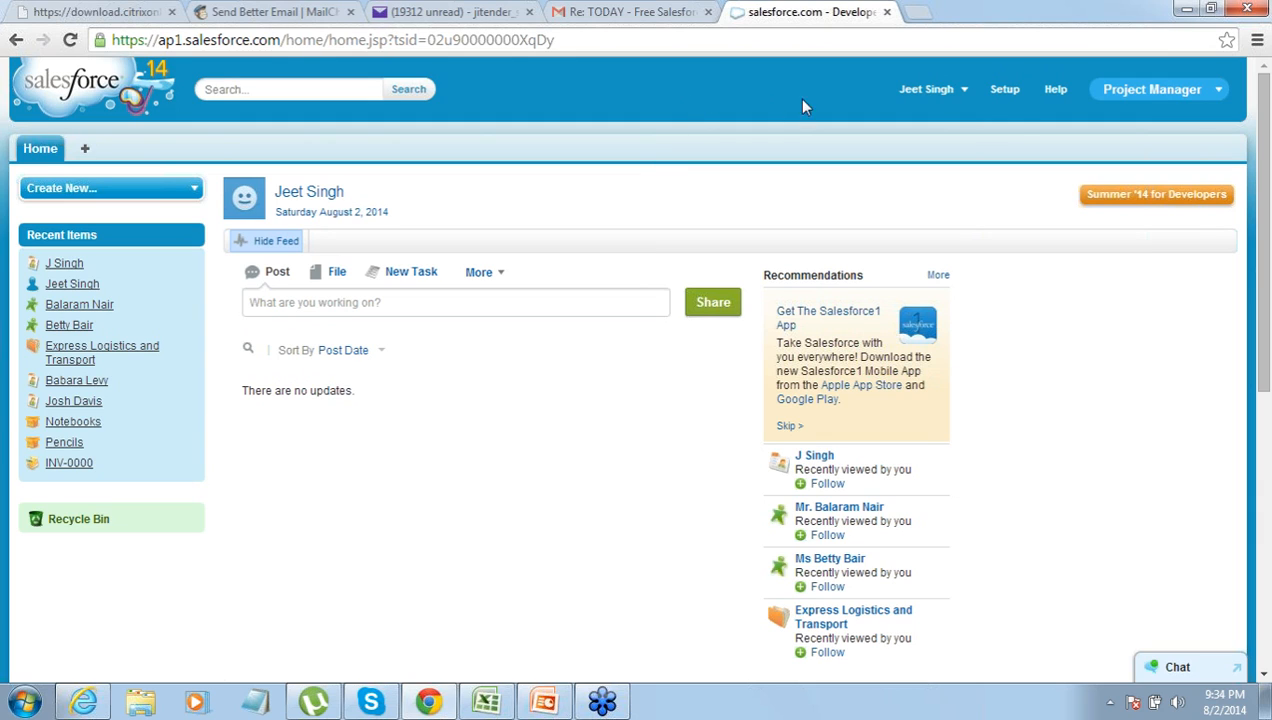
- Open the custom objects list from the Create section of Setup
{"action": "left_click", "coordinate": [1005, 90]}
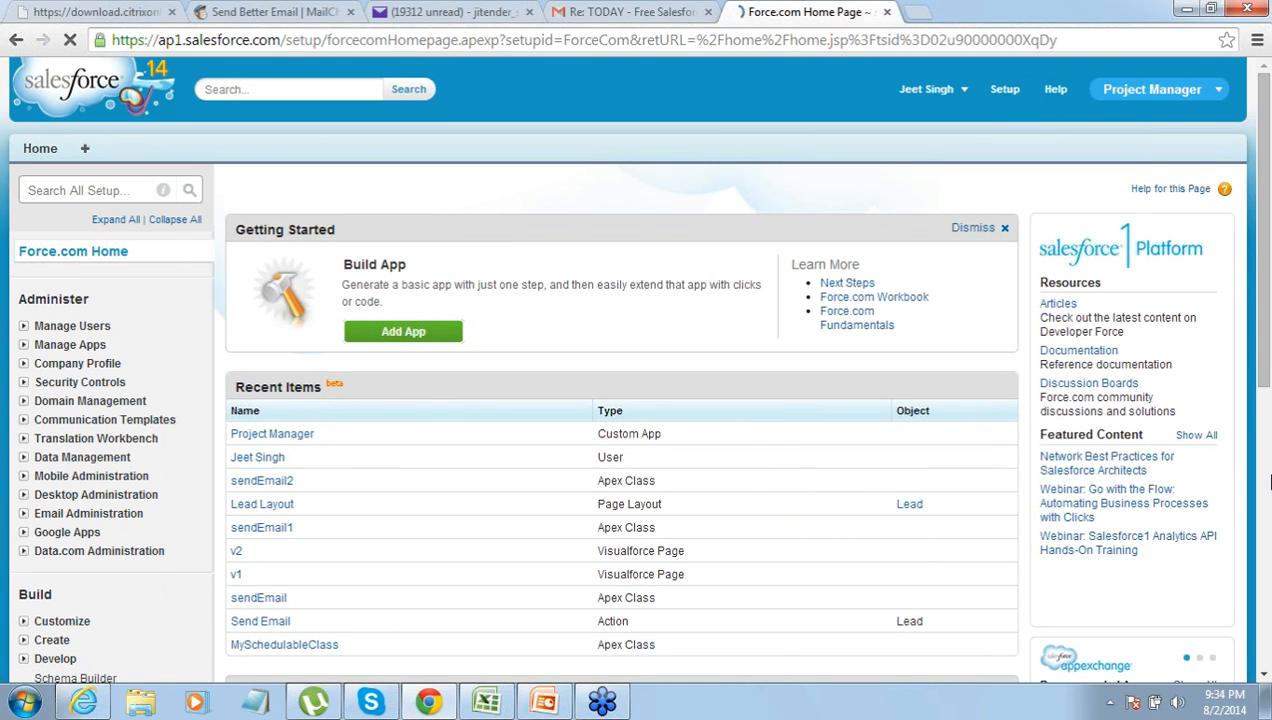
{"action": "left_click", "coordinate": [1265, 675]}
{"action": "left_click", "coordinate": [1265, 675]}
{"action": "left_click", "coordinate": [1265, 675]}
{"action": "left_click", "coordinate": [1265, 675]}
{"action": "left_click", "coordinate": [1265, 675]}
{"action": "left_click", "coordinate": [1265, 675]}
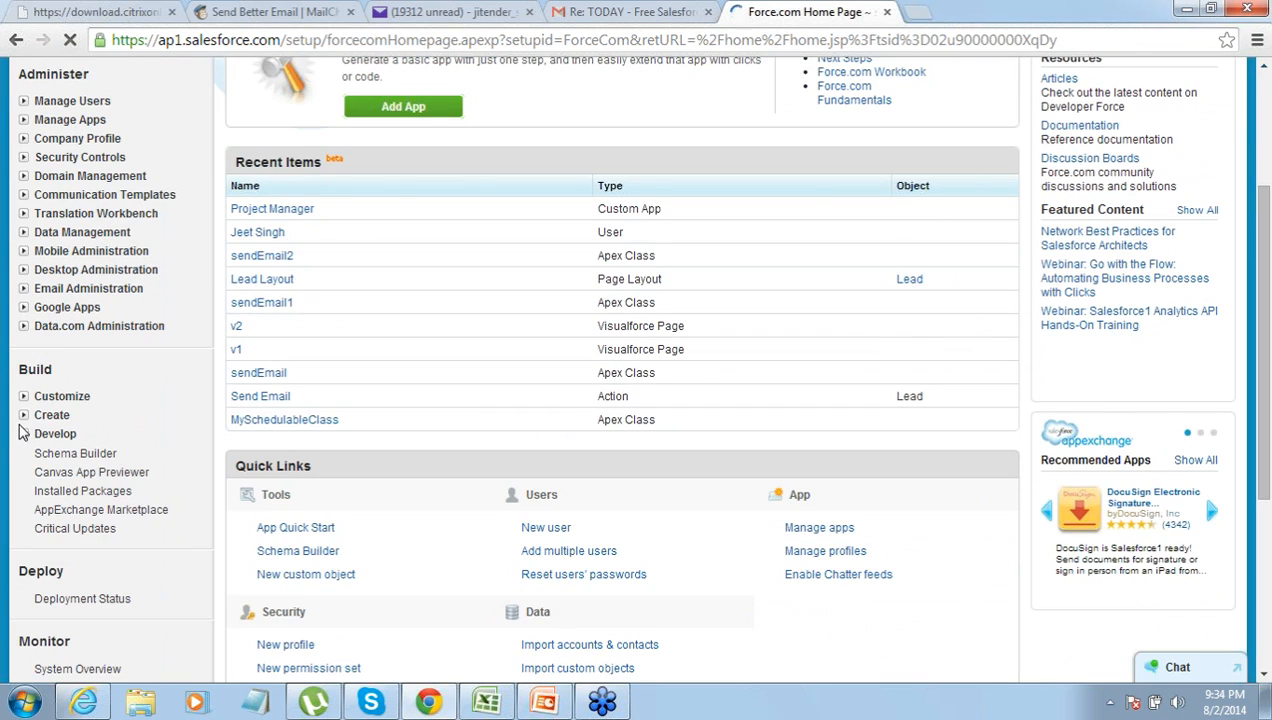
{"action": "left_click", "coordinate": [23, 415]}
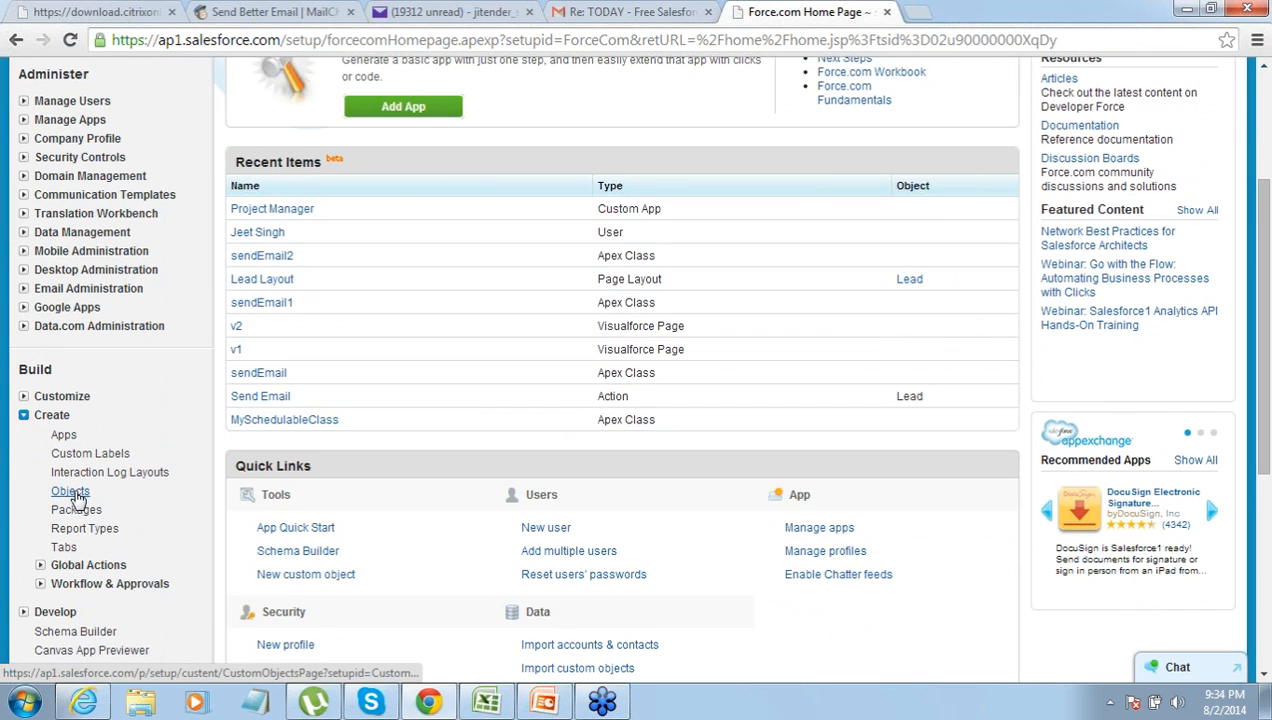
{"action": "left_click", "coordinate": [72, 492]}
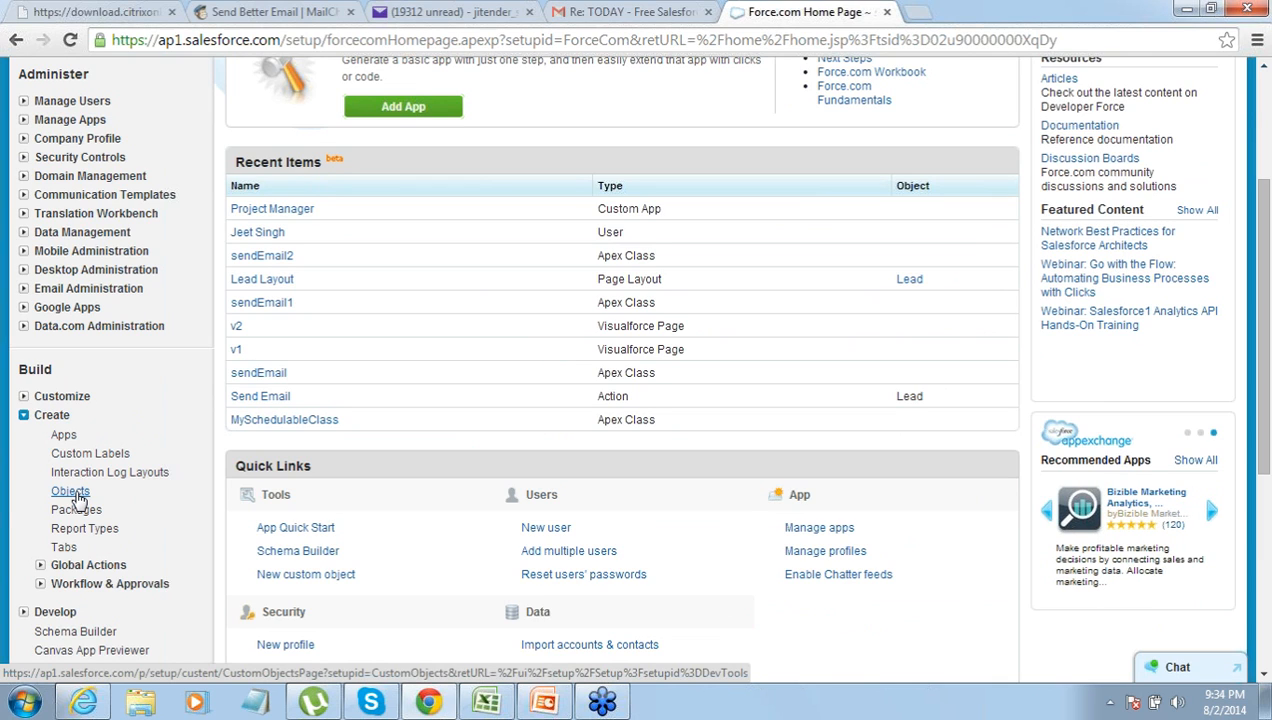
{"action": "left_click", "coordinate": [72, 492]}
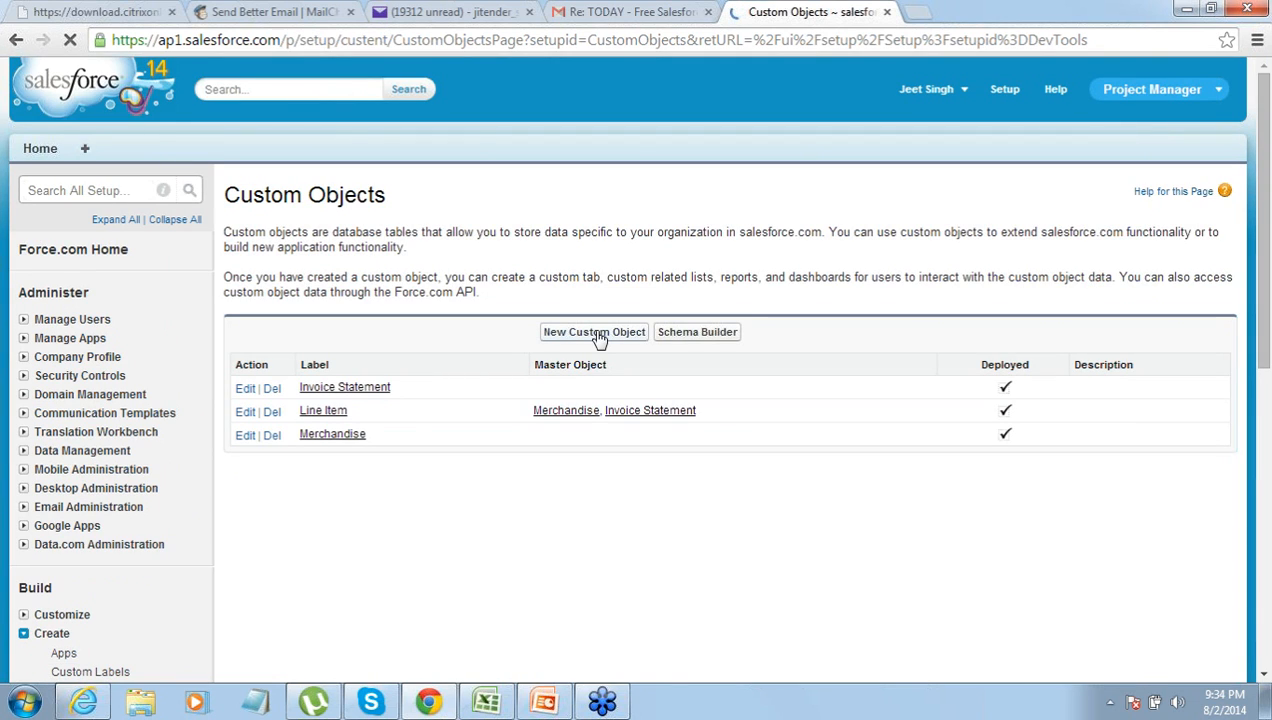
- Create a custom object with the label Client and plural label Clients, and save it with the default settings
{"action": "left_click", "coordinate": [596, 333]}
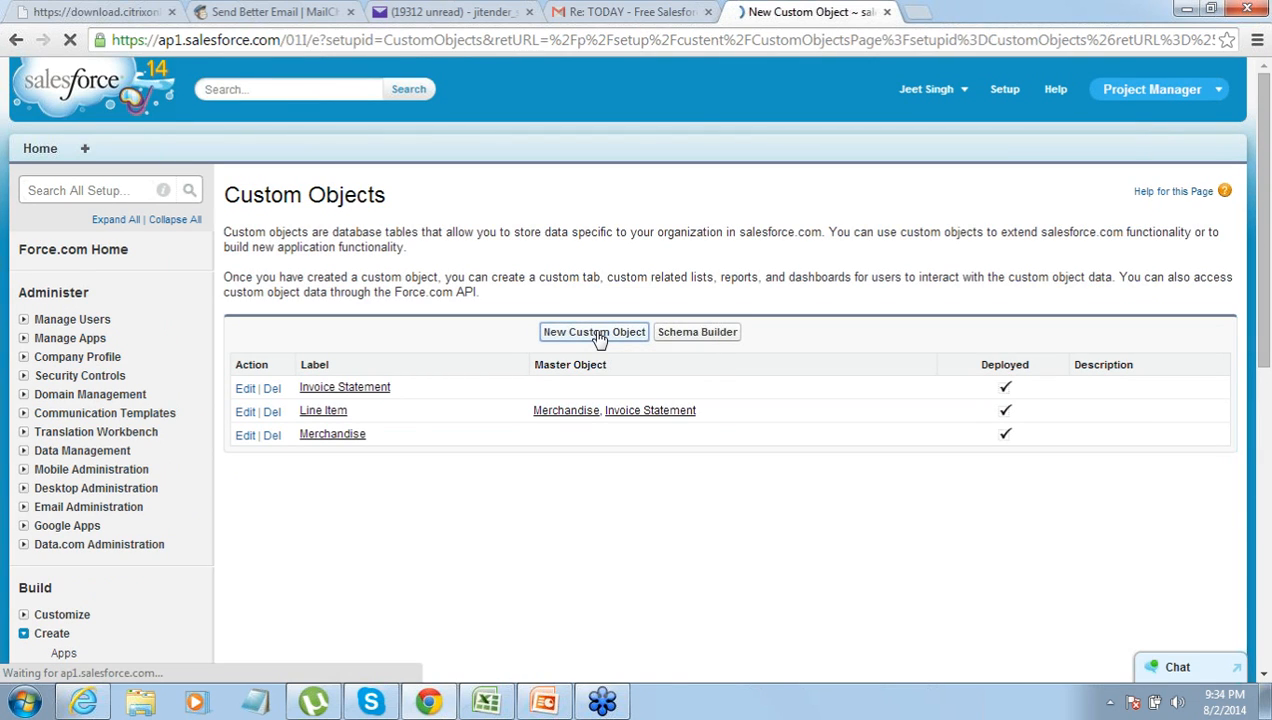
{"action": "left_click", "coordinate": [519, 379]}
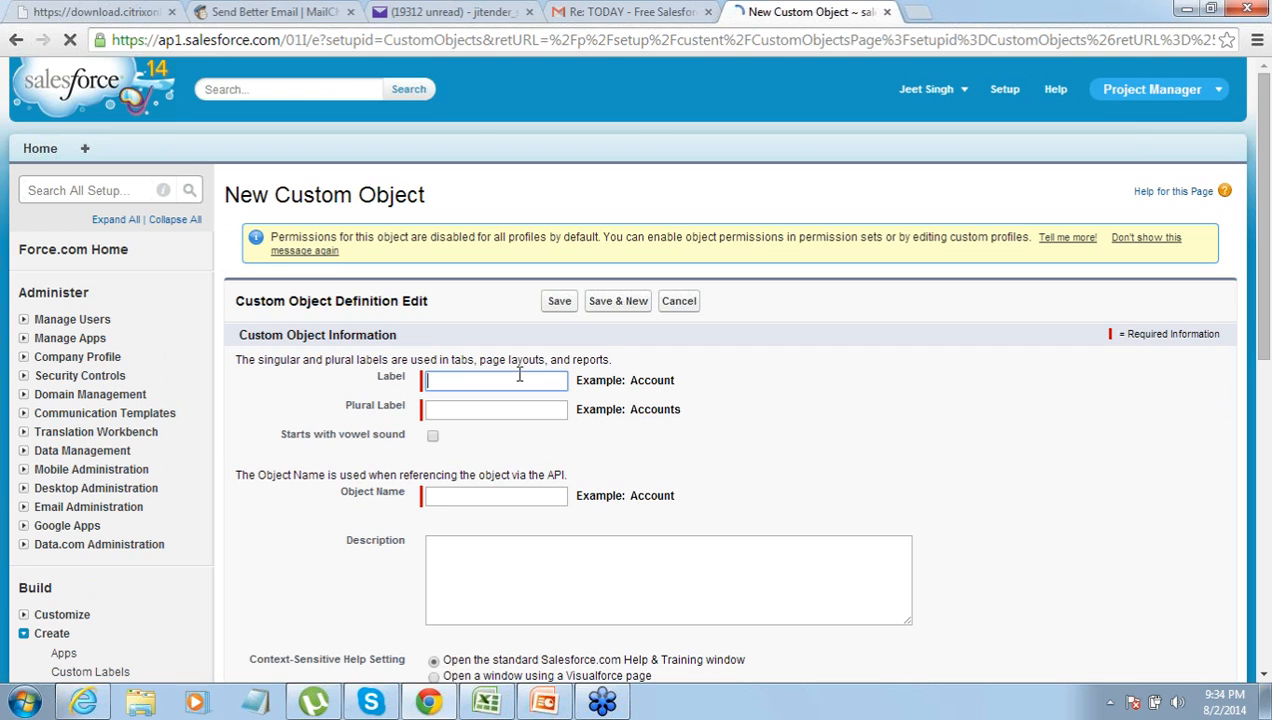
{"action": "type", "text": "Client"}
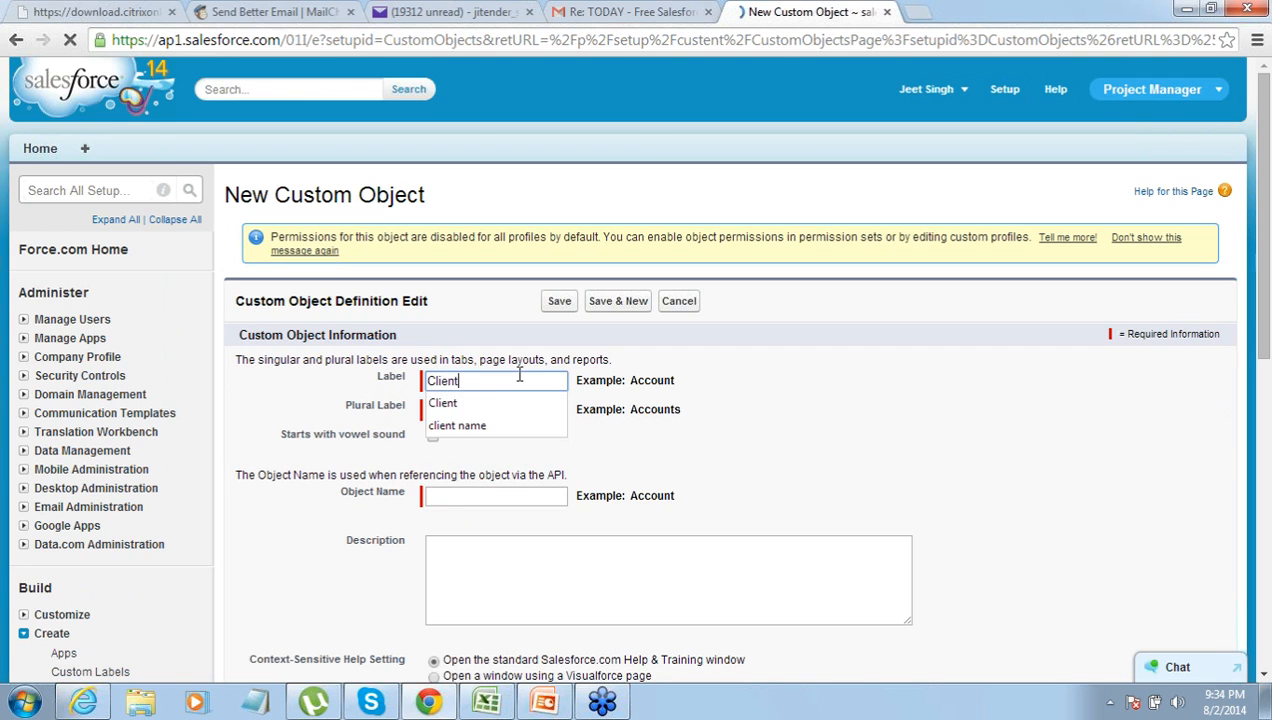
{"action": "key", "text": "Tab"}
{"action": "type", "text": "Clients"}
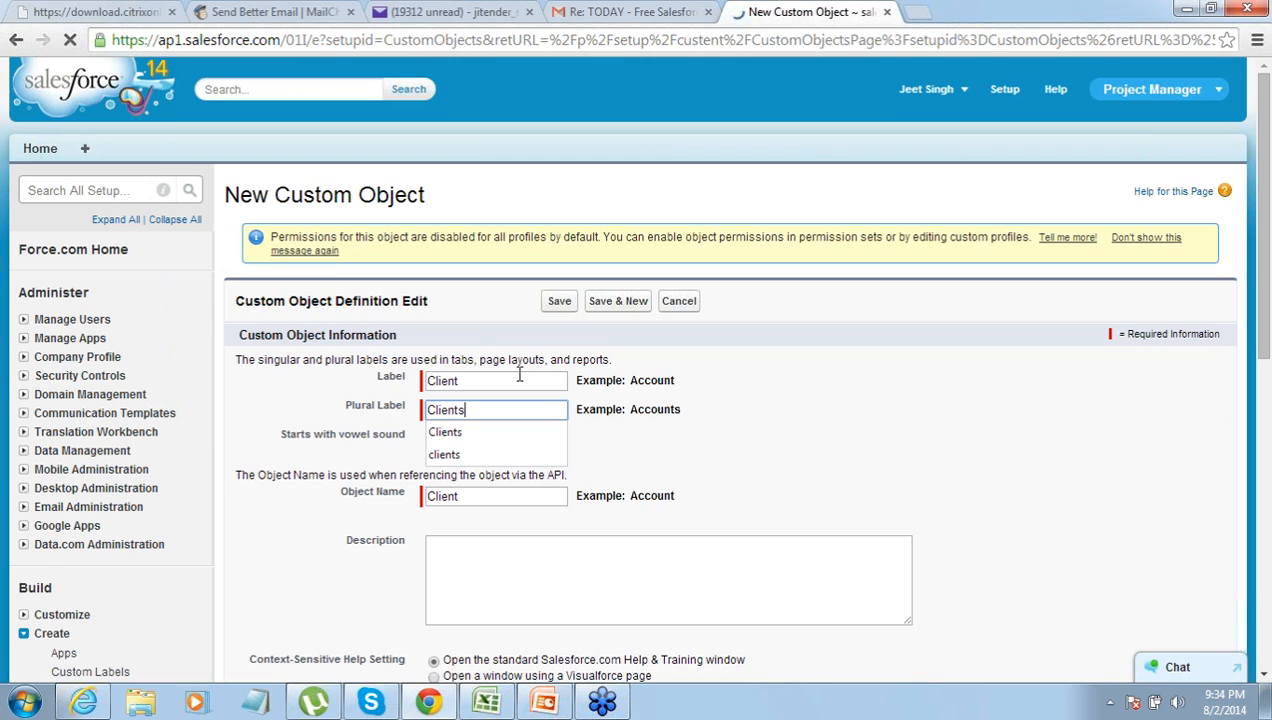
{"action": "key", "text": "shift+Tab"}
{"action": "key", "text": "Tab"}
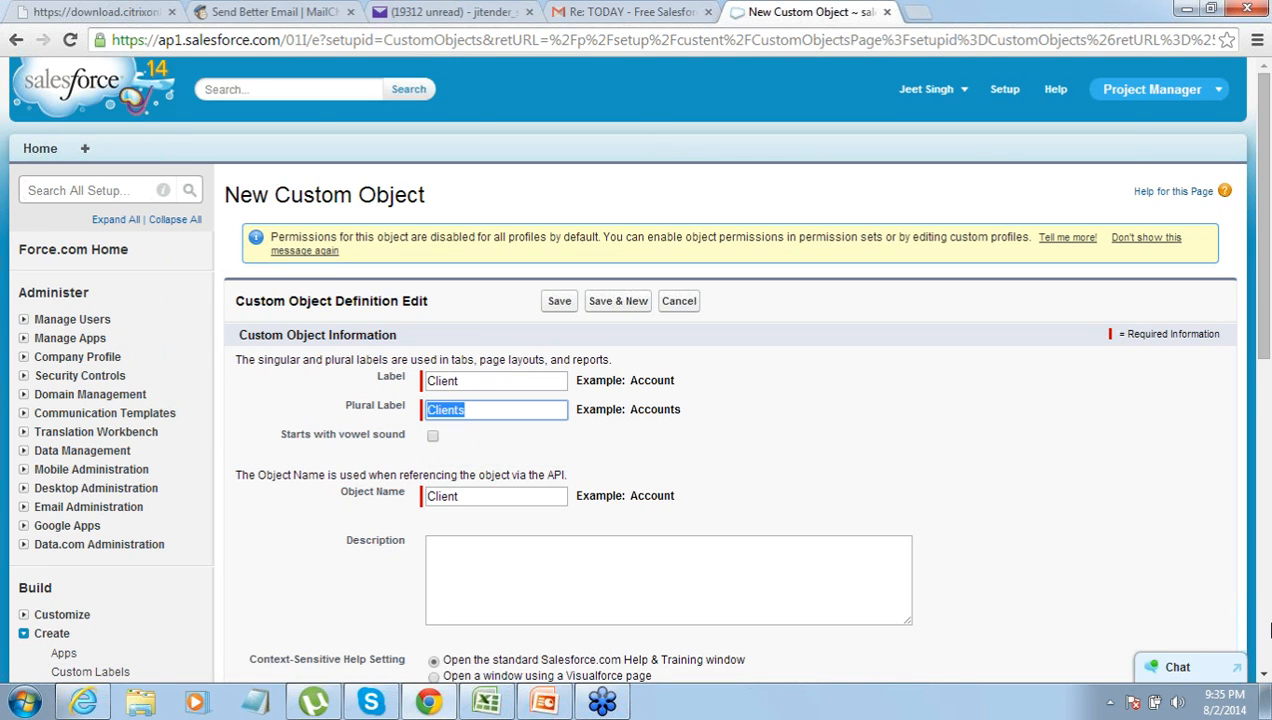
{"action": "left_click_drag", "start_coordinate": [1263, 680], "coordinate": [1263, 680]}
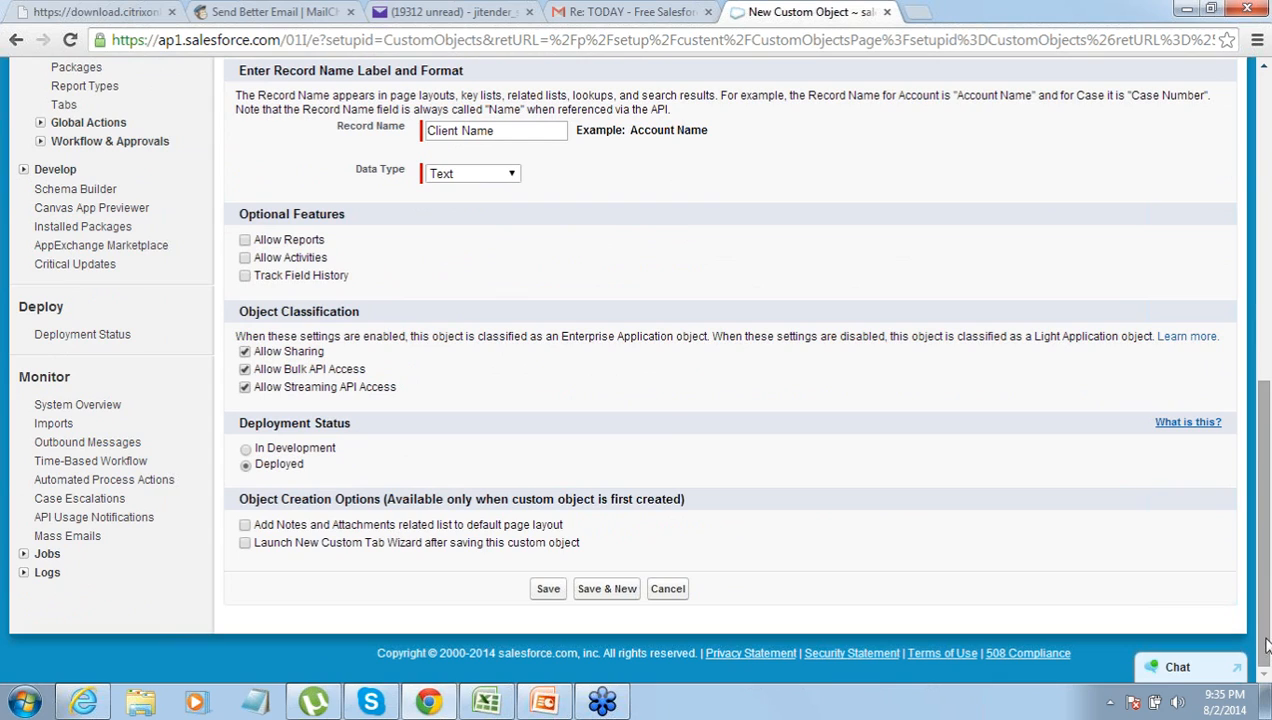
{"action": "left_click", "coordinate": [548, 590]}
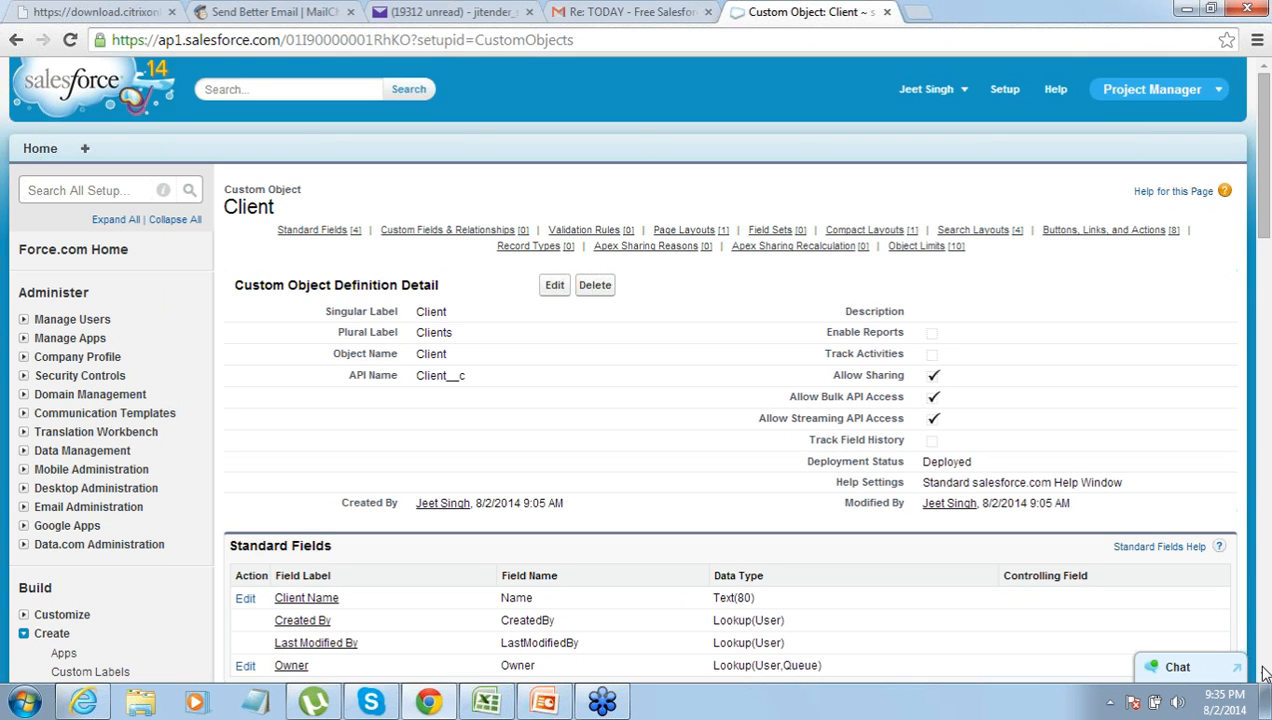
- Review the Client object's definition page, including its standard fields and its Custom Fields & Relationships section
{"action": "scroll", "coordinate": [1262, 673], "scroll_direction": "down", "scroll_amount": 10}
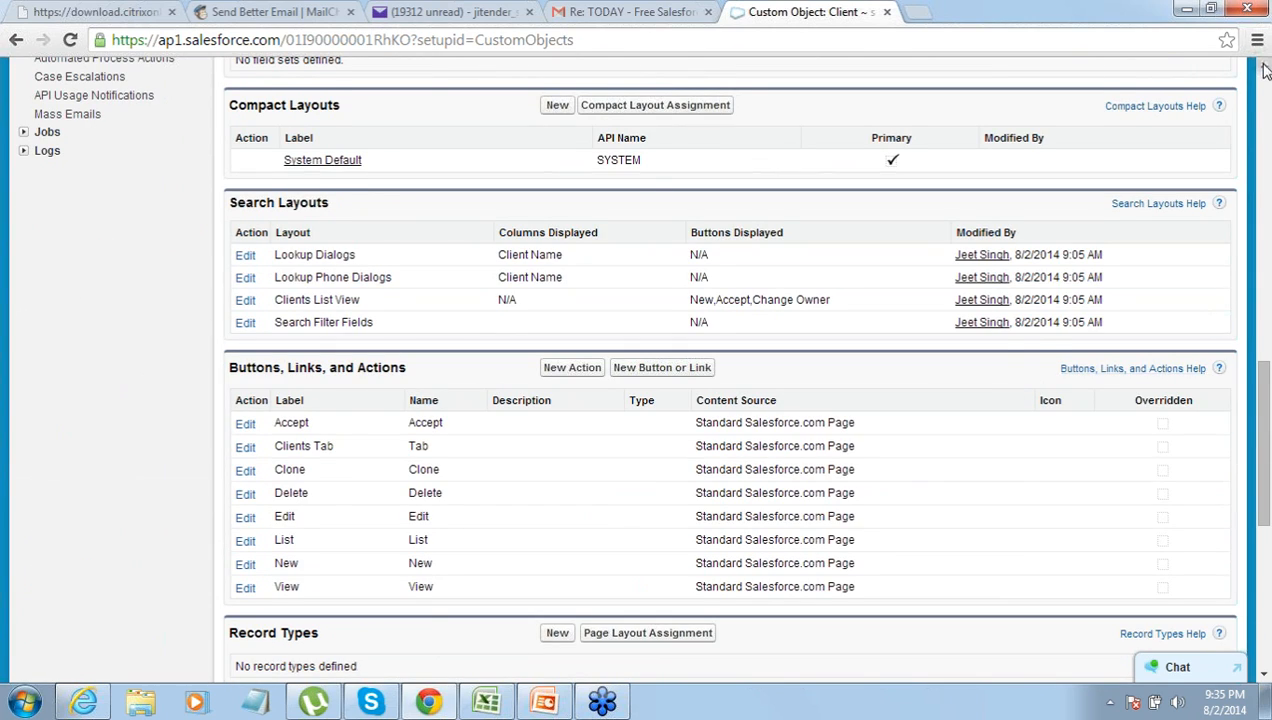
{"action": "scroll", "coordinate": [1264, 70], "scroll_direction": "up", "scroll_amount": 8}
{"action": "scroll", "coordinate": [1264, 70], "scroll_direction": "up", "scroll_amount": 5}
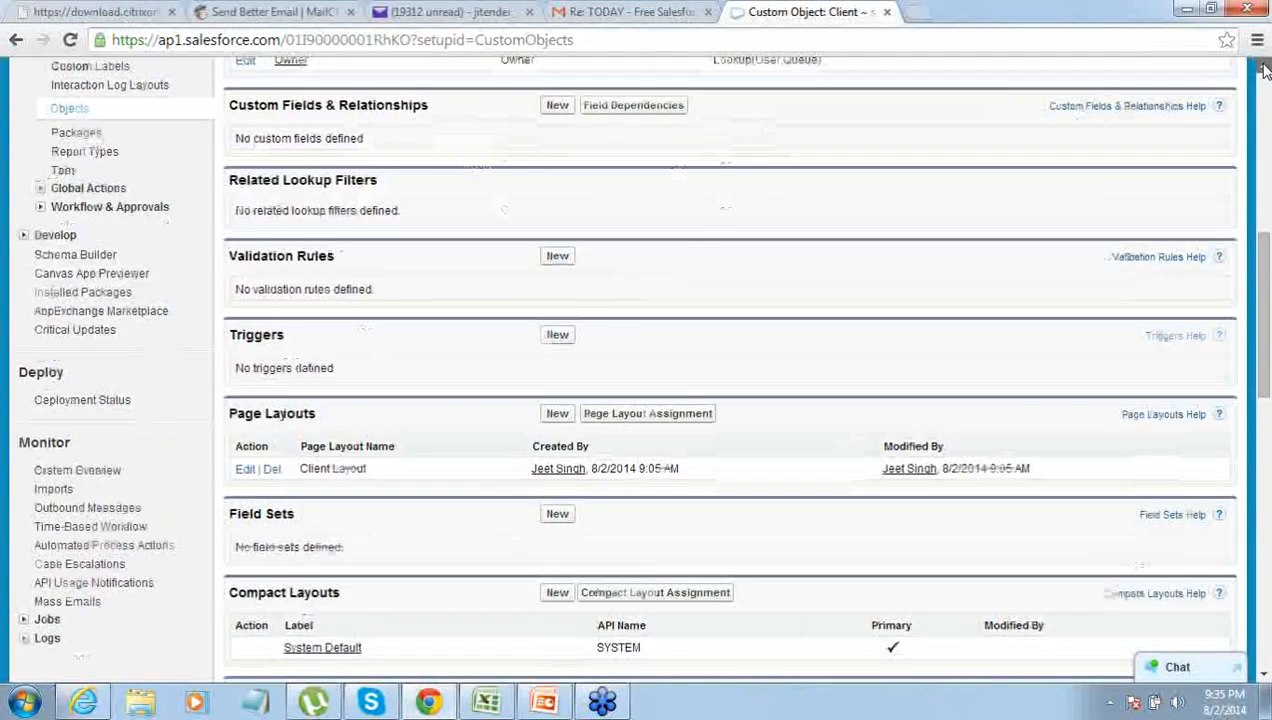
{"action": "scroll", "coordinate": [1264, 70], "scroll_direction": "up", "scroll_amount": 1}
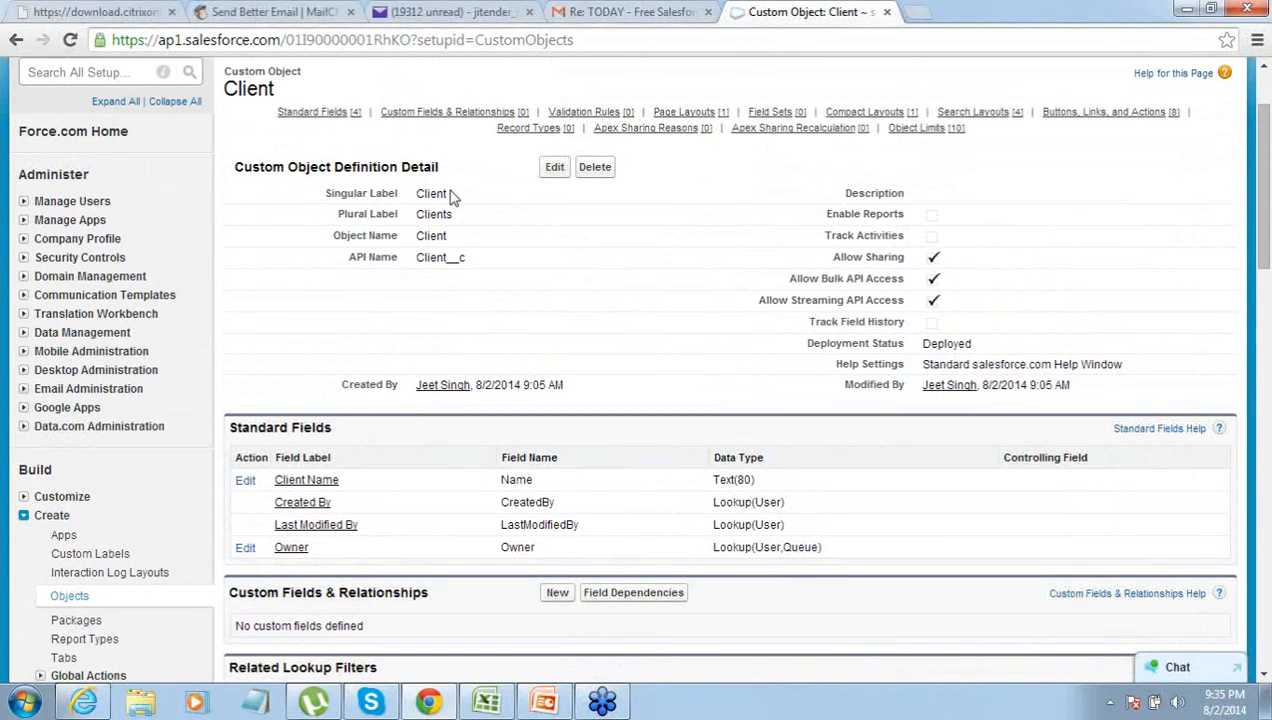
{"action": "left_click_drag", "start_coordinate": [345, 484], "coordinate": [271, 484]}
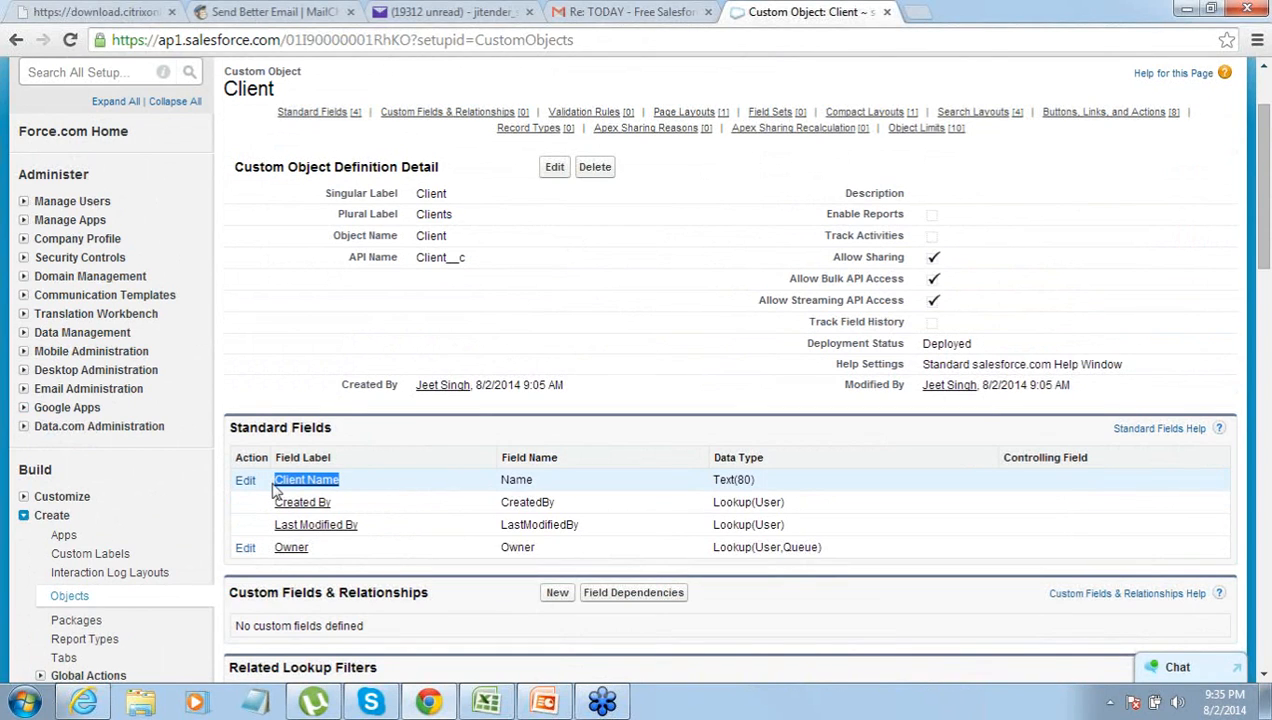
{"action": "left_click", "coordinate": [229, 597]}
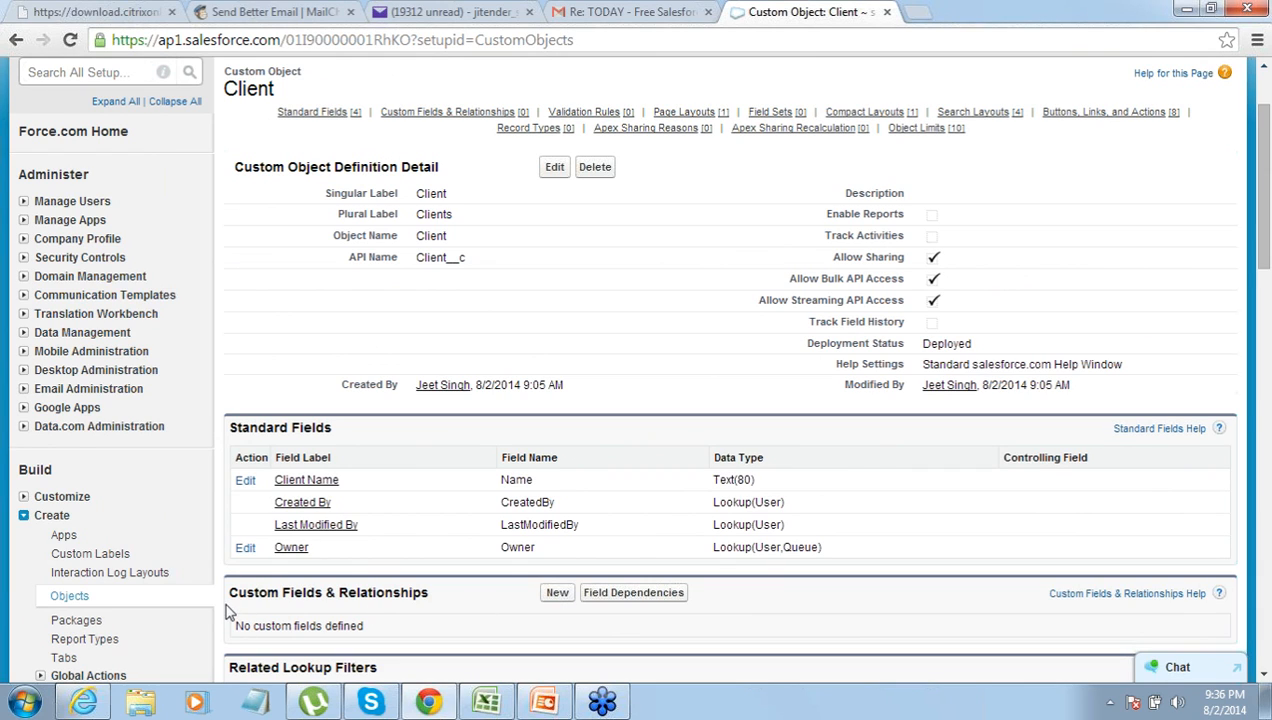
{"action": "left_click_drag", "start_coordinate": [228, 612], "coordinate": [345, 605]}
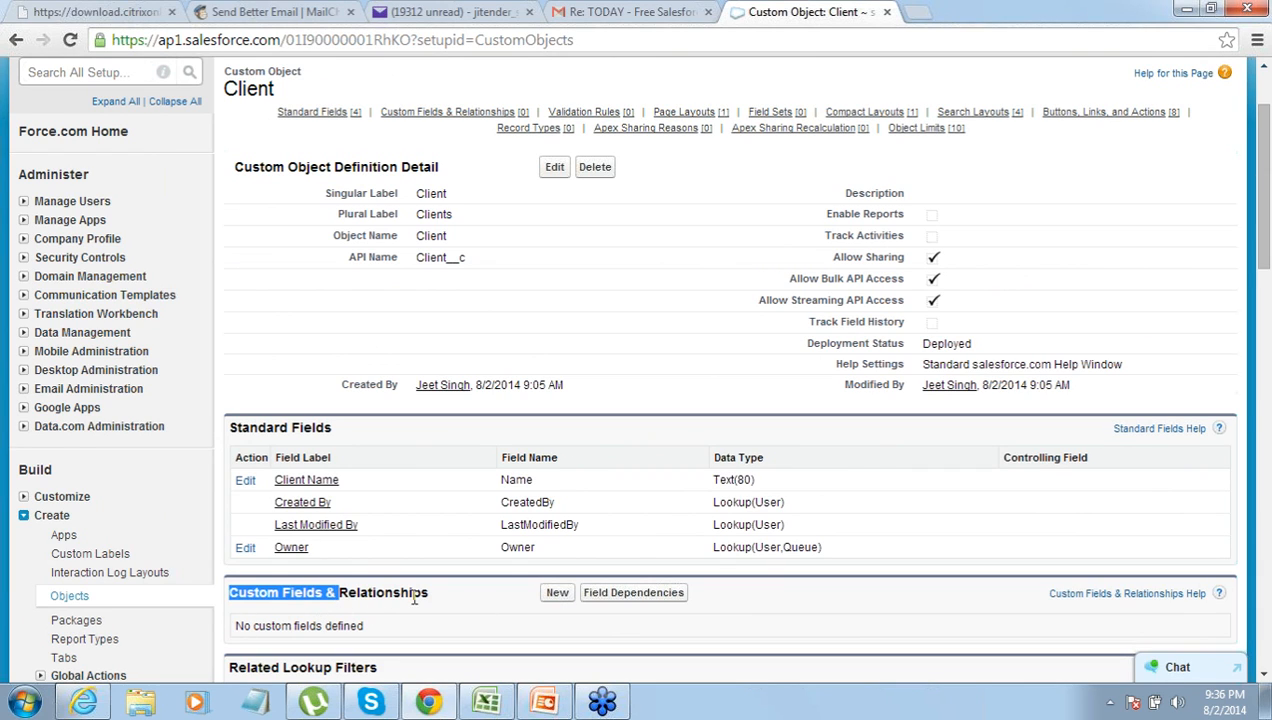
- Start a new custom field on the Client object with the Text data type
{"action": "left_click", "coordinate": [561, 597]}
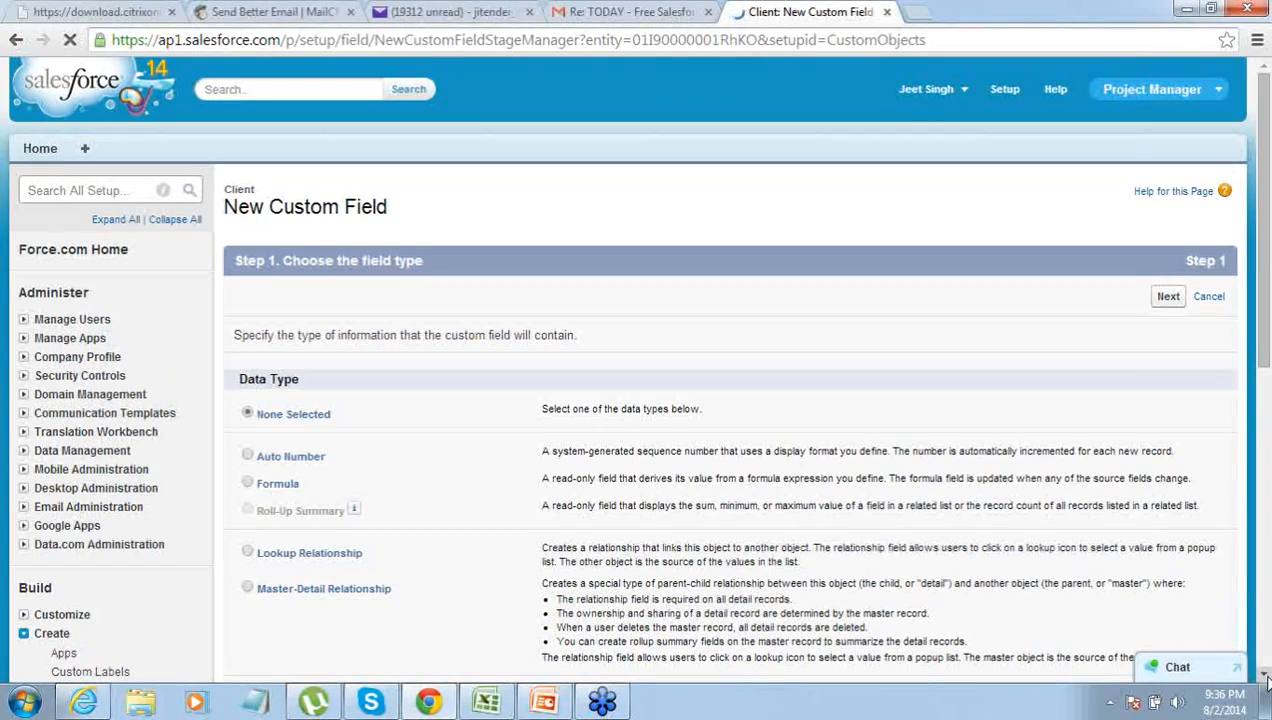
{"action": "scroll", "coordinate": [1265, 678], "scroll_direction": "down", "scroll_amount": 5}
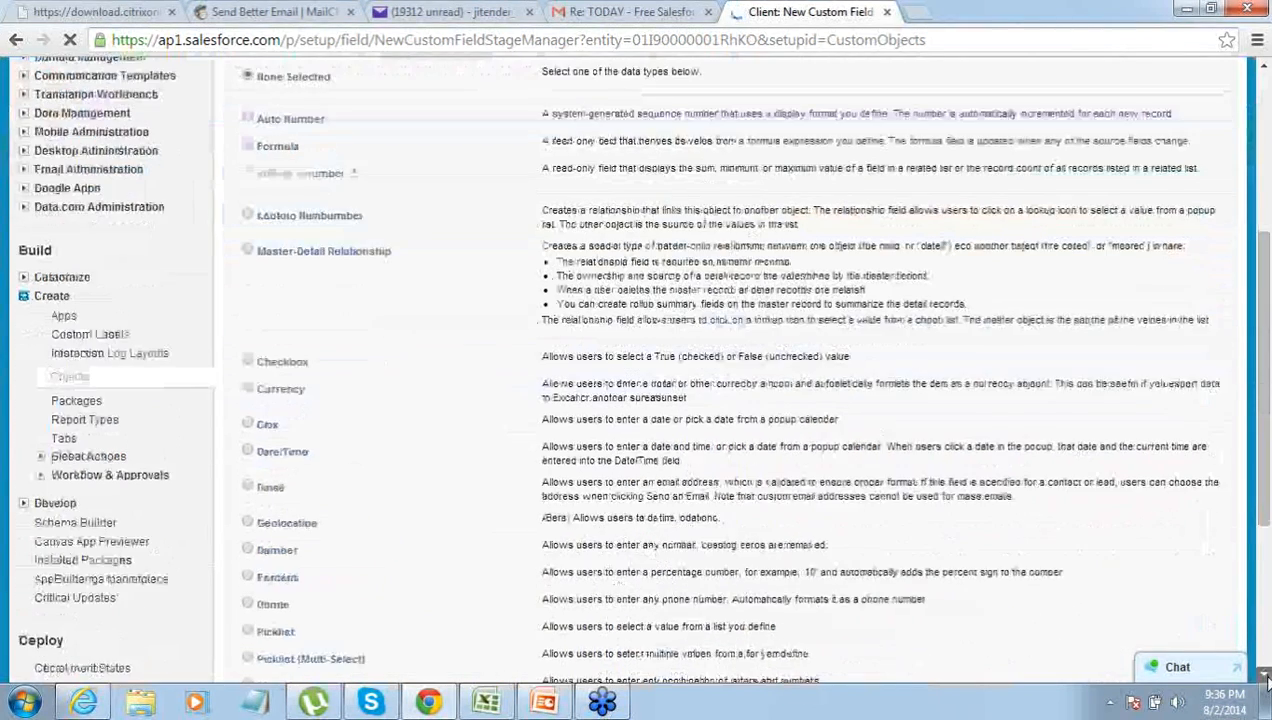
{"action": "scroll", "coordinate": [1265, 678], "scroll_direction": "down", "scroll_amount": 5}
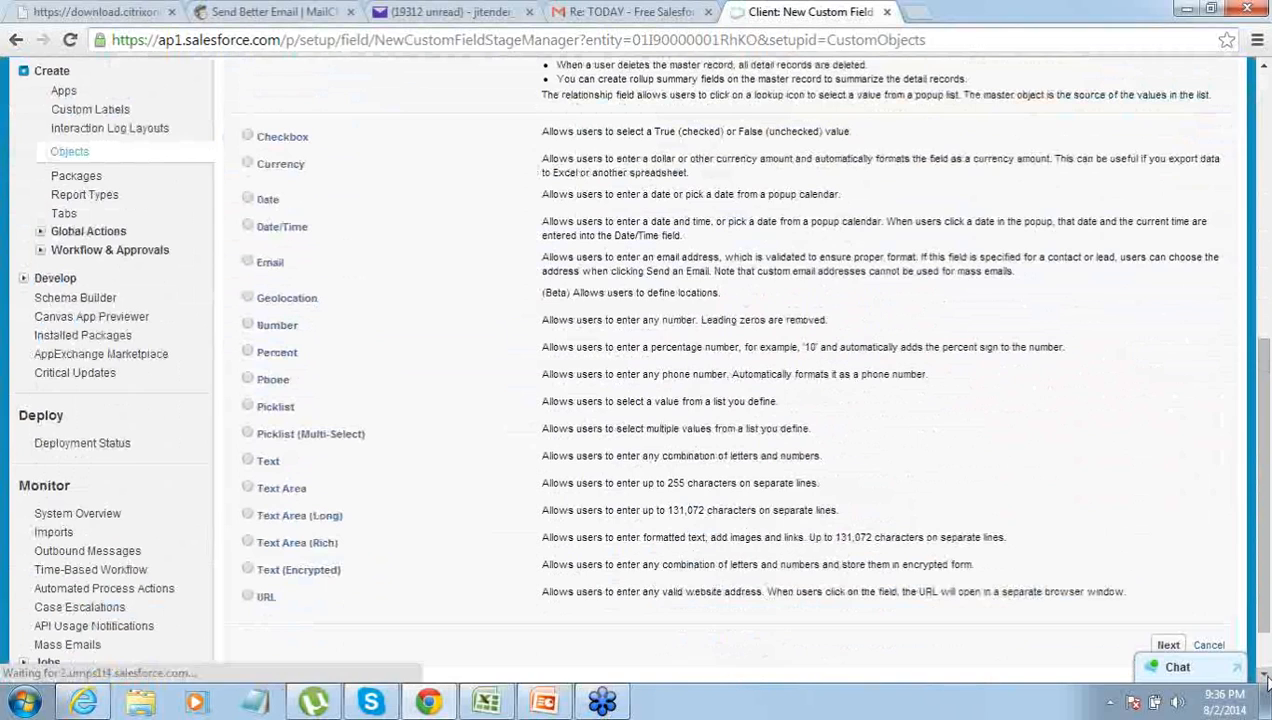
{"action": "left_click", "coordinate": [248, 461]}
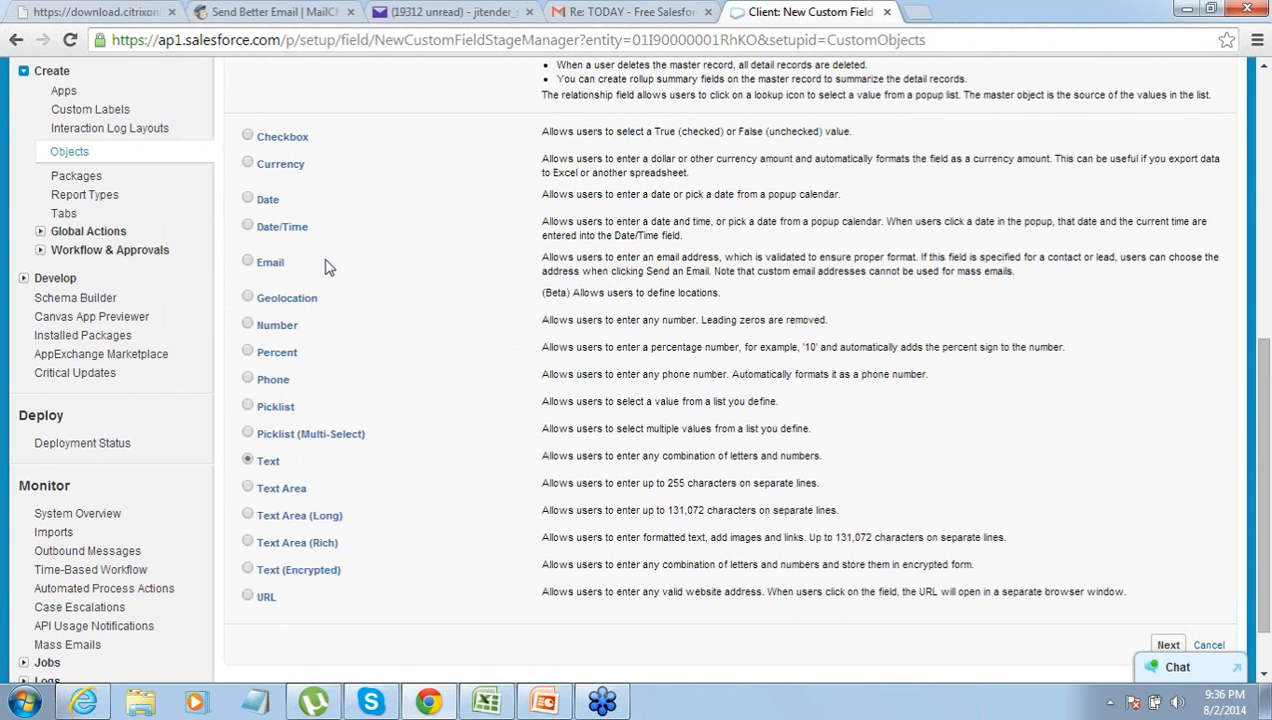
{"action": "left_click", "coordinate": [1166, 645]}
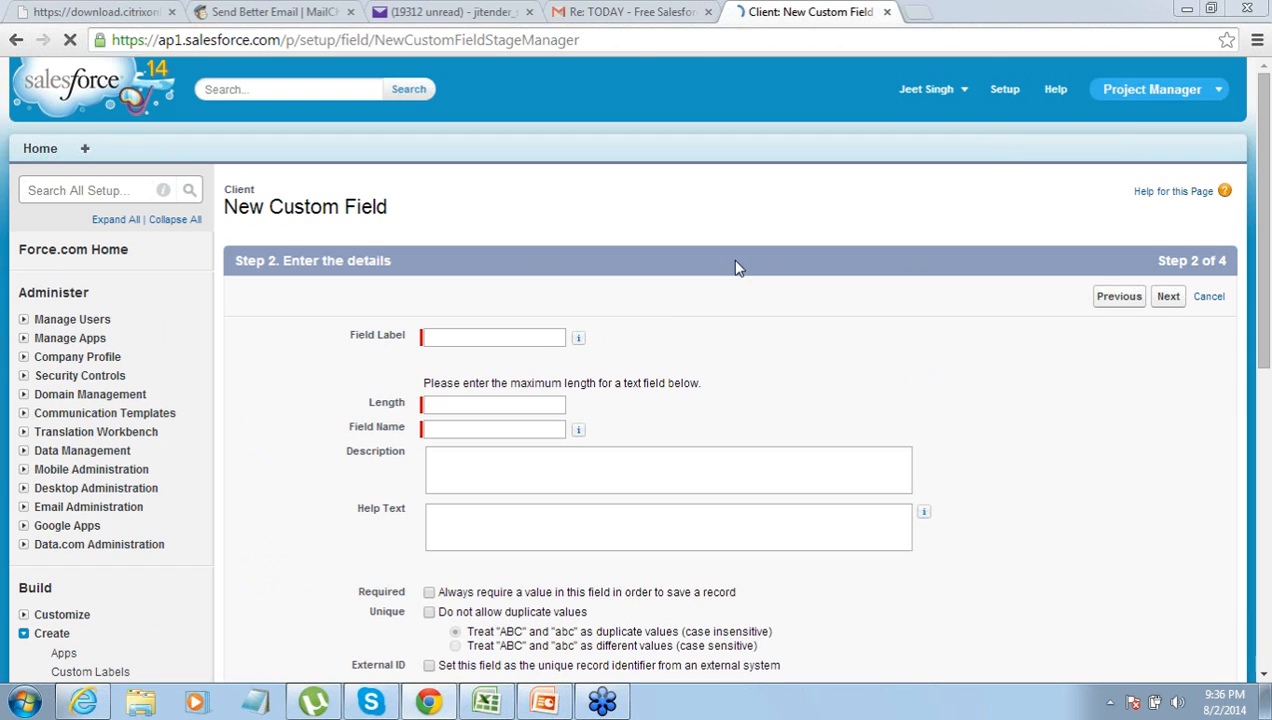
- Label the new text field City with a maximum length of 50, and continue to field-level security
{"action": "left_click", "coordinate": [535, 336]}
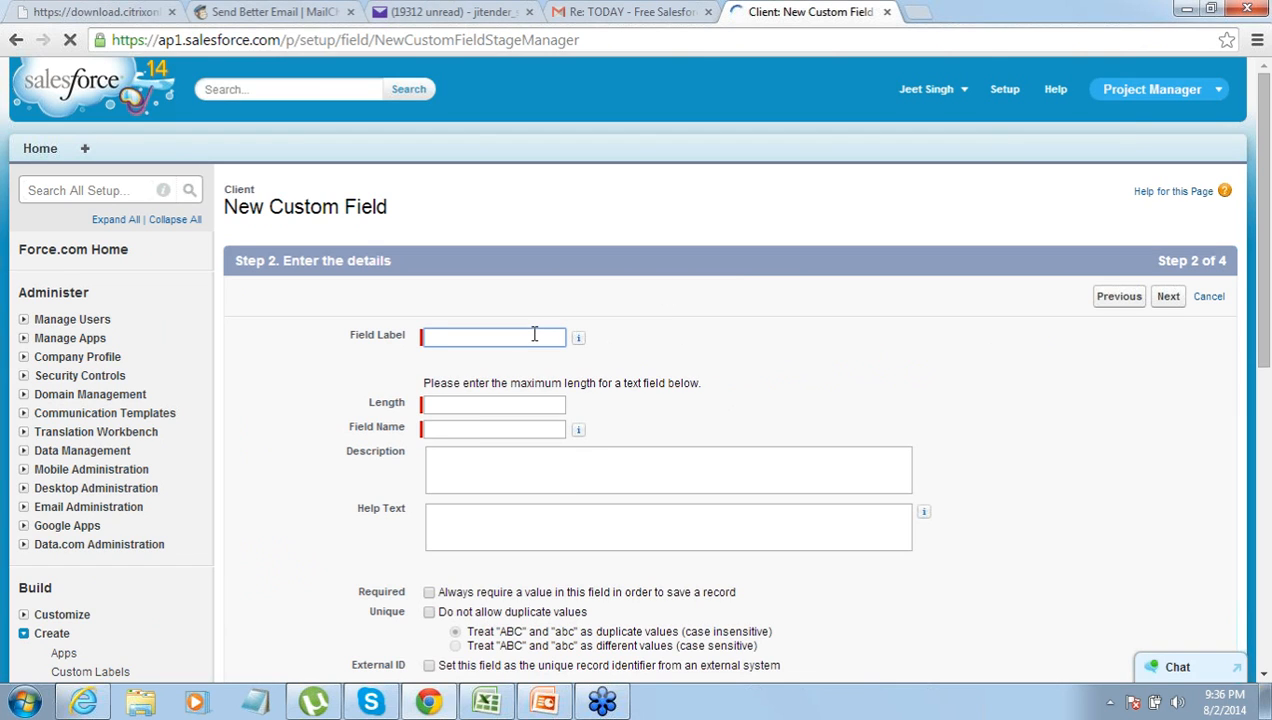
{"action": "type", "text": "City"}
{"action": "key", "text": "Tab"}
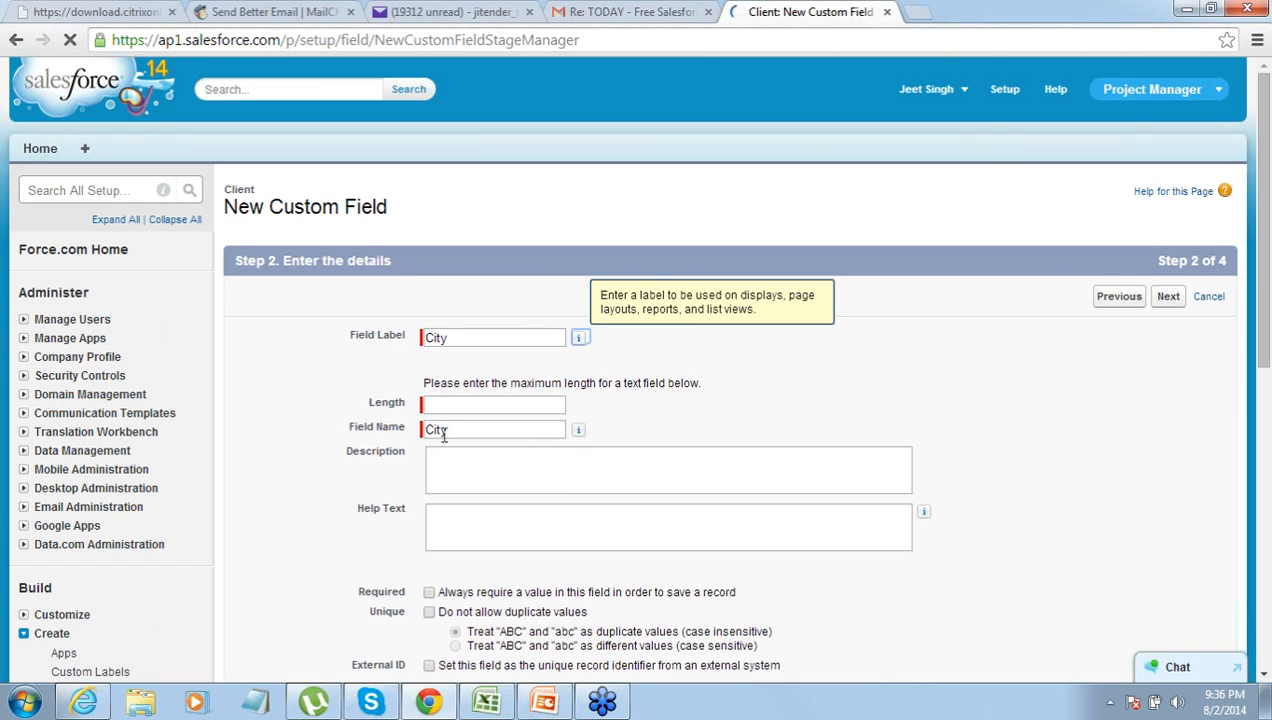
{"action": "left_click", "coordinate": [467, 405]}
{"action": "type", "text": "50"}
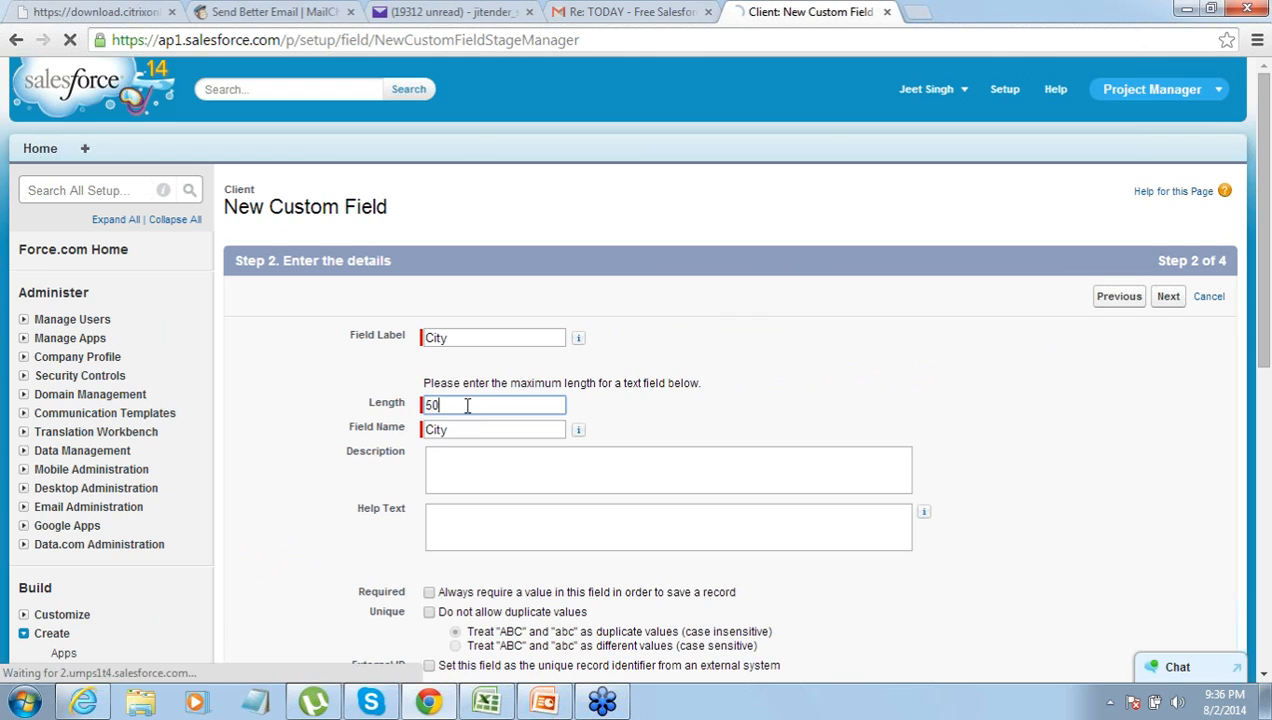
{"action": "left_click", "coordinate": [660, 385]}
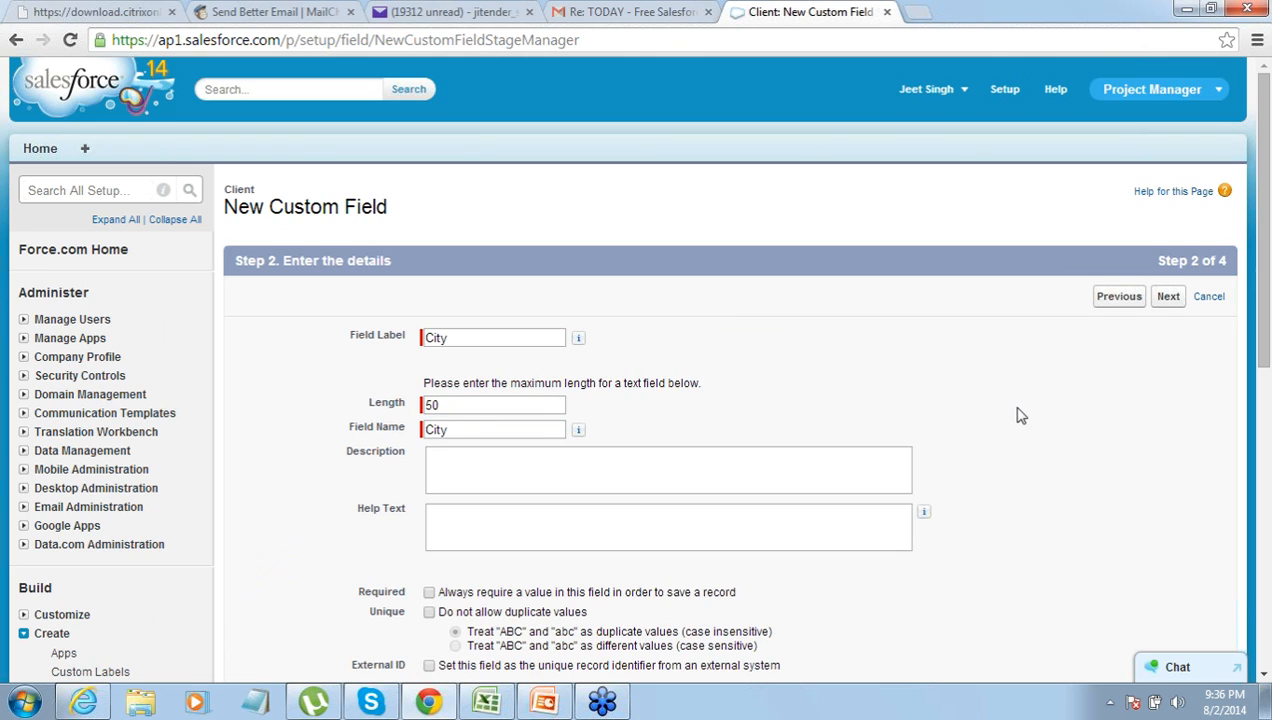
{"action": "left_click", "coordinate": [1168, 298]}
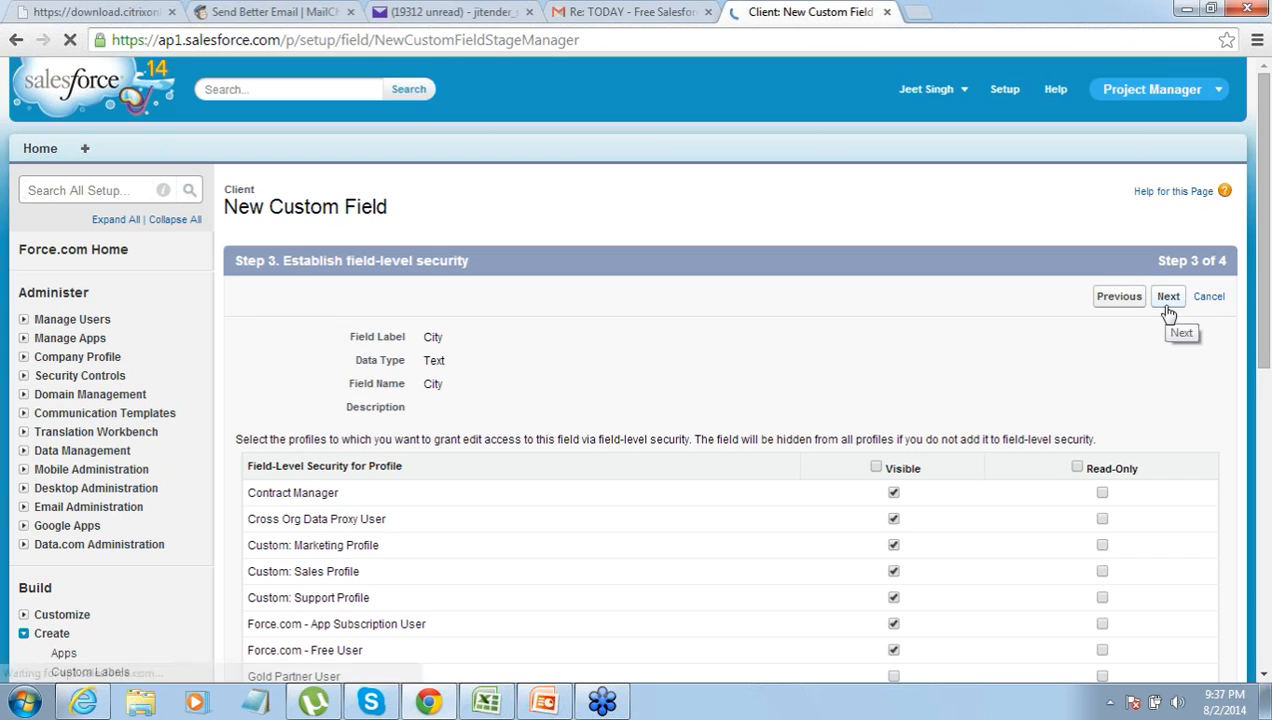
- Make the City field visible to all profiles and save it on the Client Layout
{"action": "left_click", "coordinate": [876, 468]}
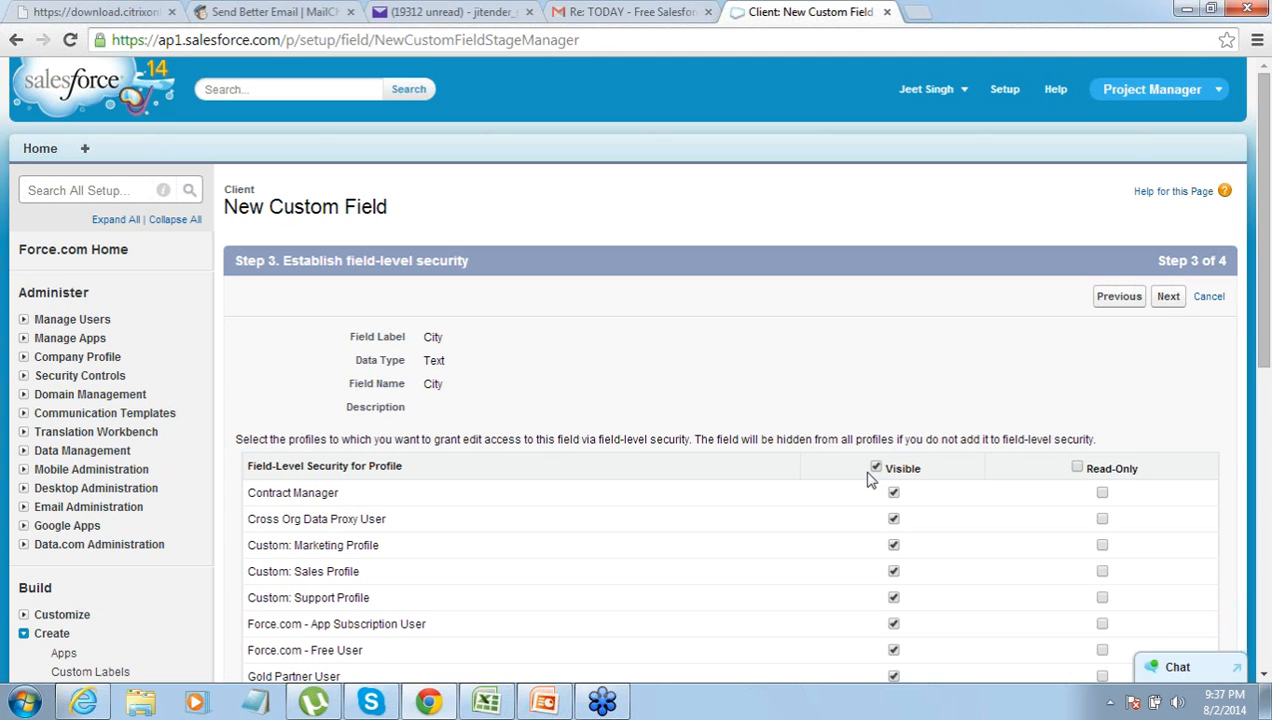
{"action": "left_click", "coordinate": [1168, 298]}
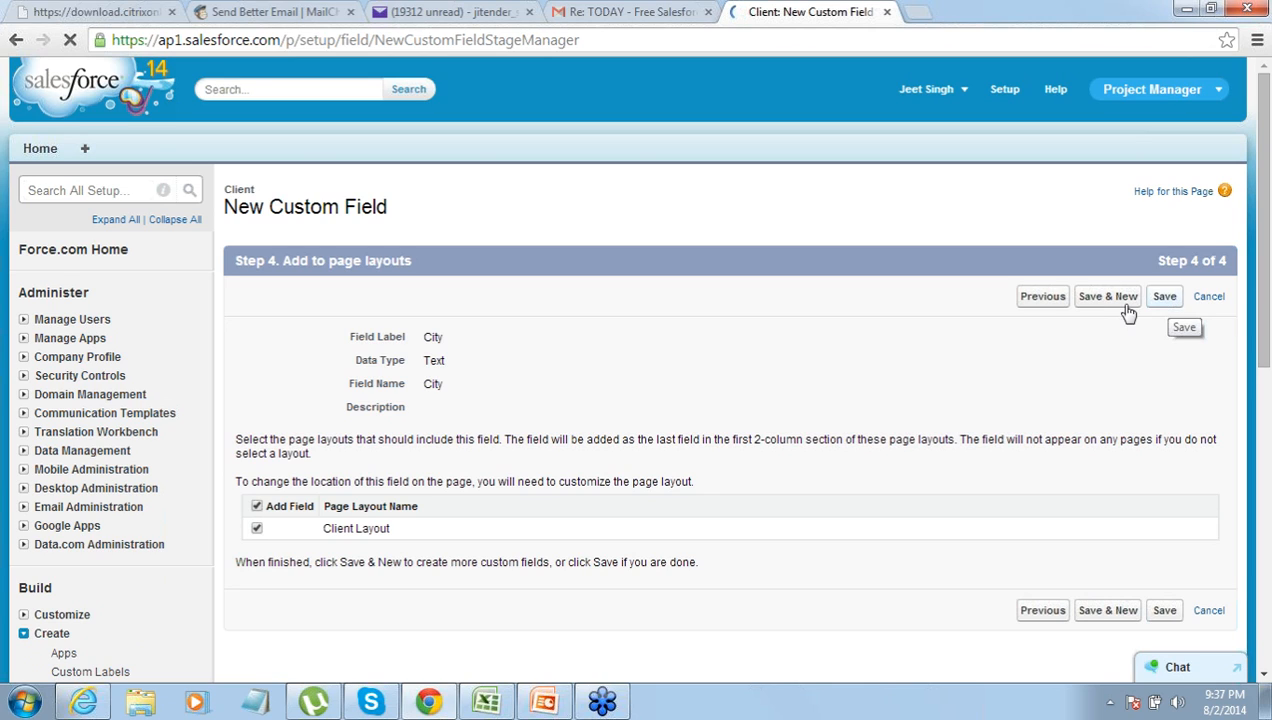
{"action": "left_click", "coordinate": [1162, 300]}
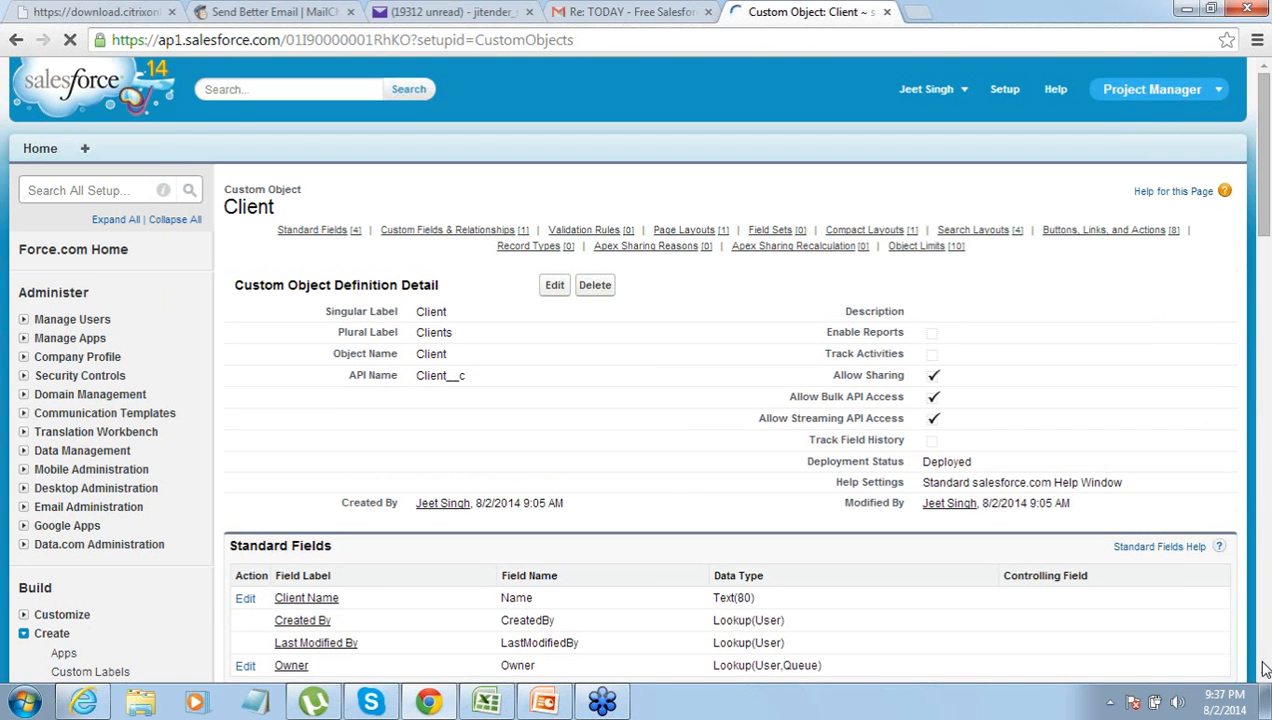
- Start another custom field on the Client object, choosing Text as its data type
{"action": "scroll", "coordinate": [1262, 675], "scroll_direction": "down", "scroll_amount": 10}
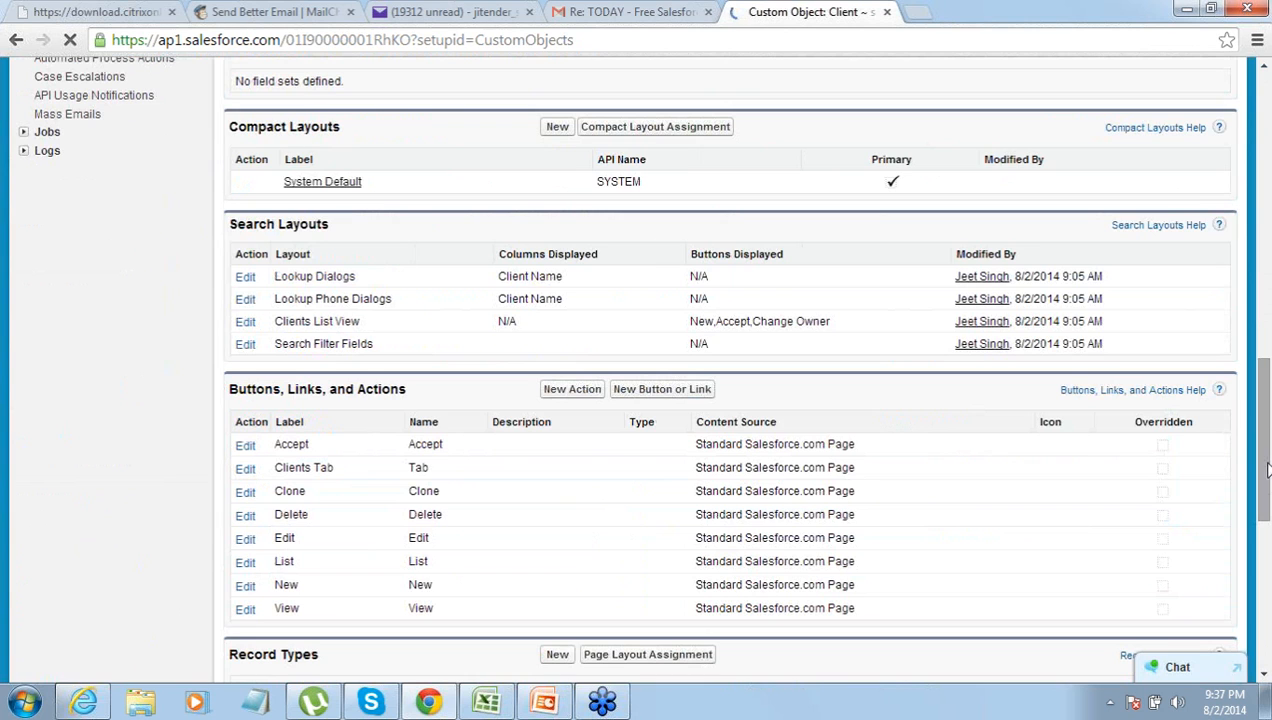
{"action": "left_click_drag", "start_coordinate": [1251, 403], "coordinate": [1212, 215]}
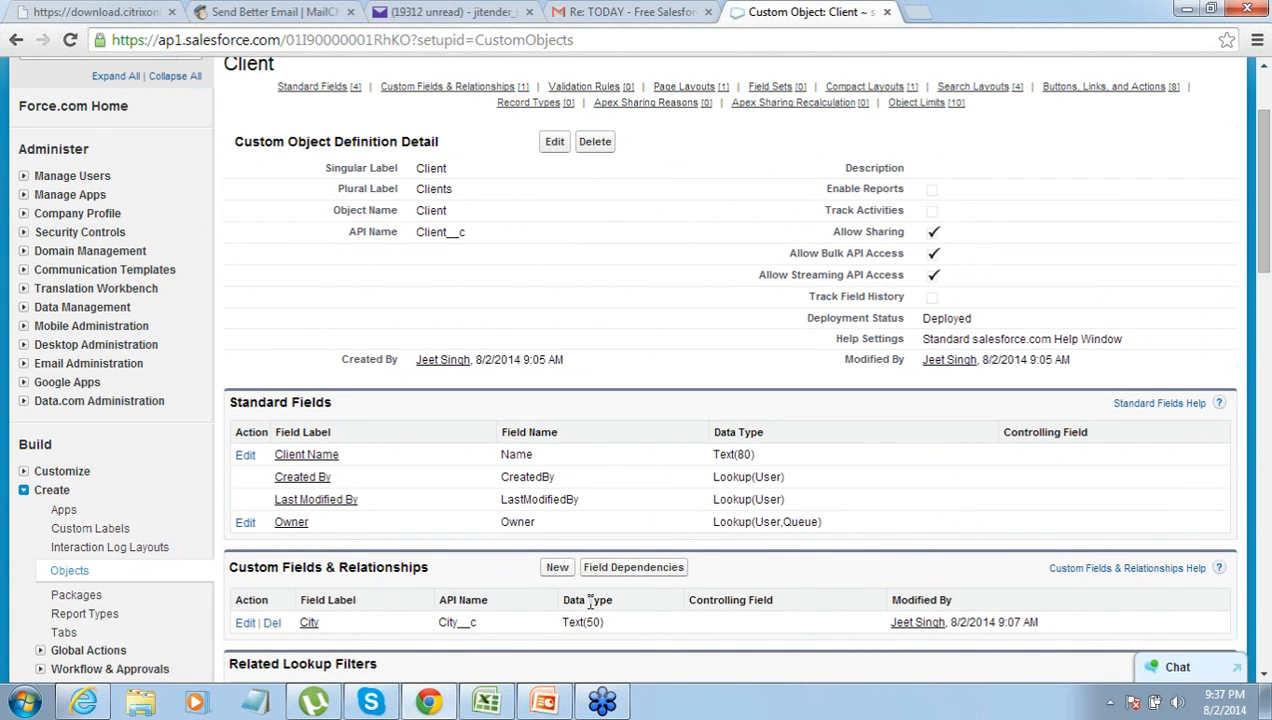
{"action": "left_click", "coordinate": [552, 574]}
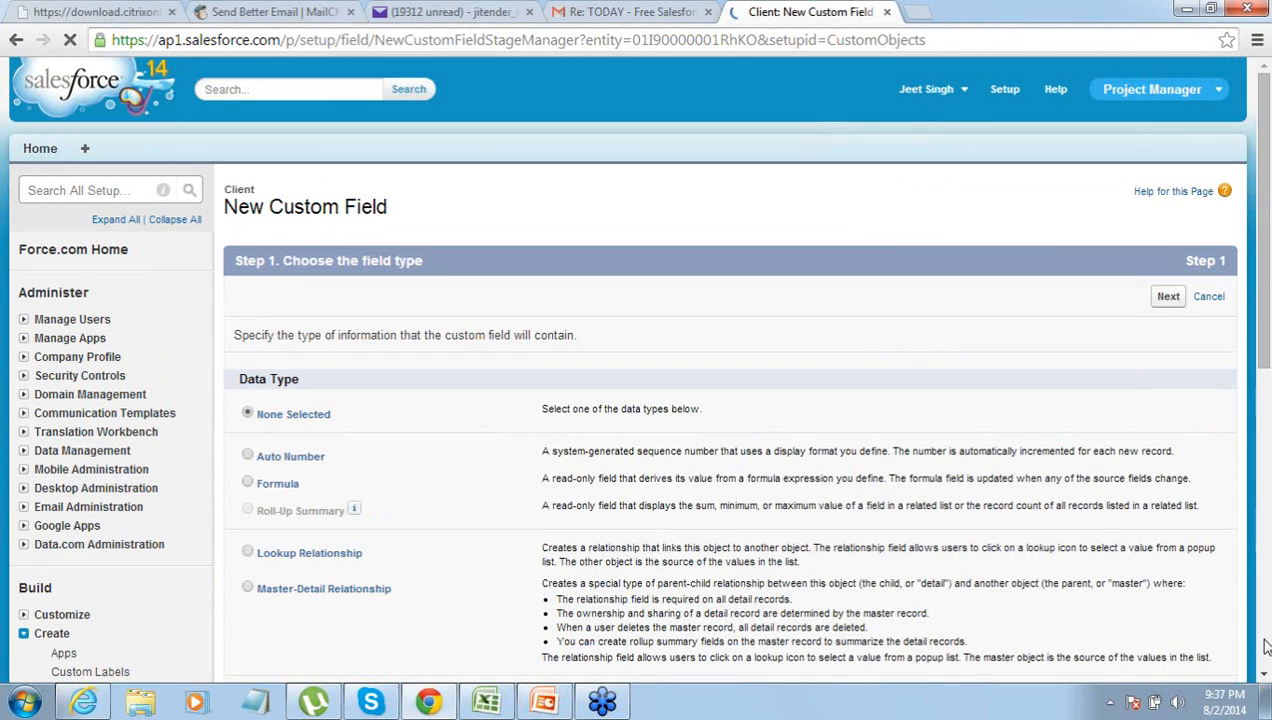
{"action": "scroll", "coordinate": [1264, 679], "scroll_direction": "down", "scroll_amount": 6}
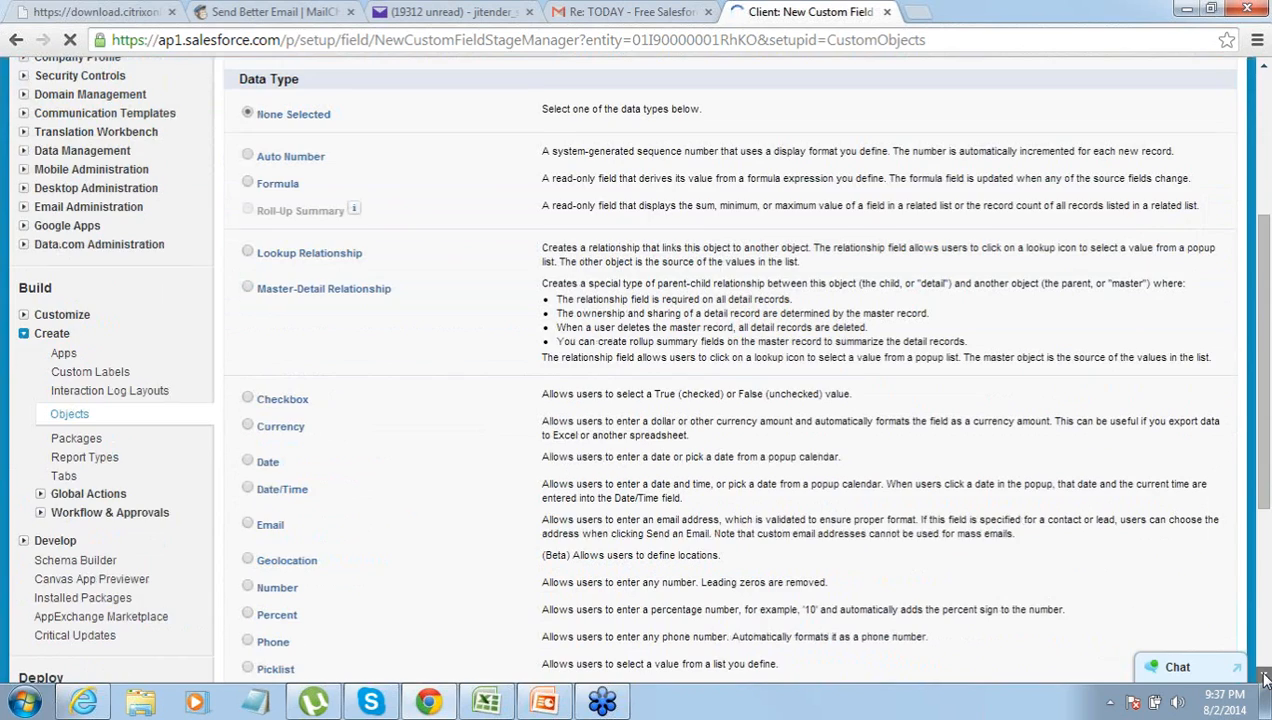
{"action": "left_click", "coordinate": [247, 461]}
{"action": "left_click", "coordinate": [1168, 645]}
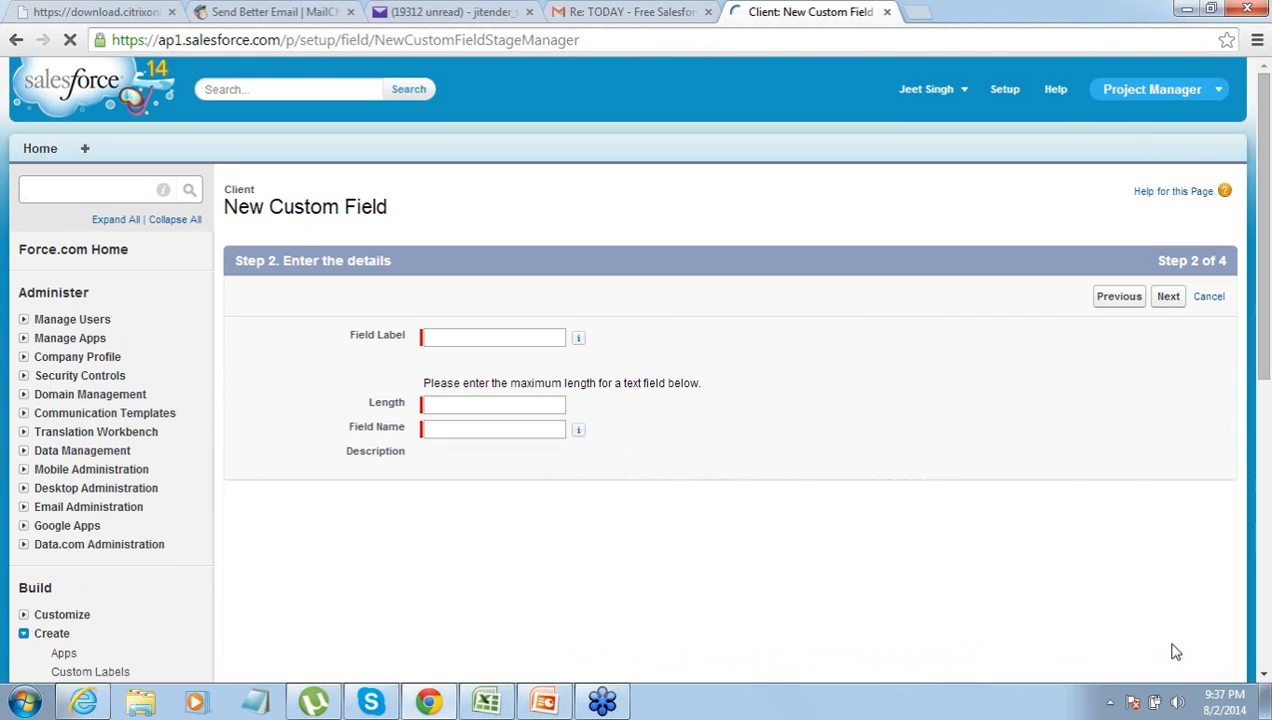
- Label the second text field Country and set its maximum length to 60
{"action": "left_click", "coordinate": [562, 338]}
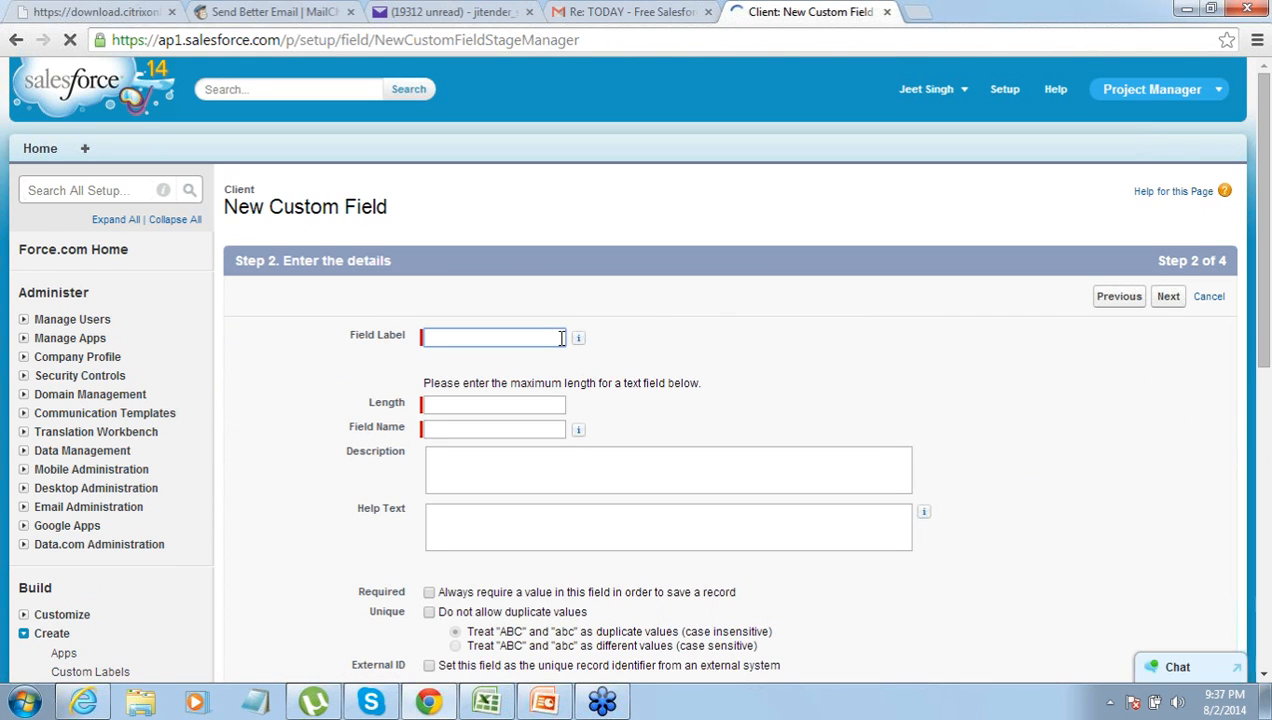
{"action": "type", "text": "Country"}
{"action": "key", "text": "Tab"}
{"action": "left_click", "coordinate": [492, 403]}
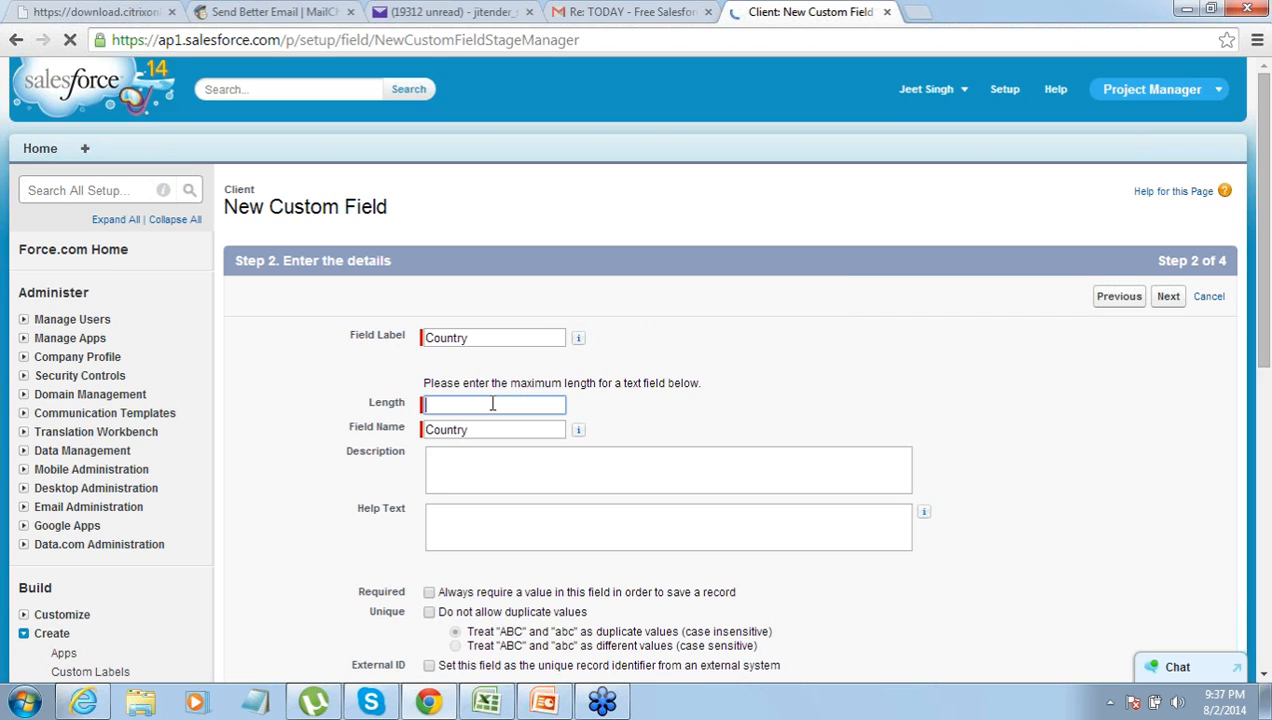
{"action": "type", "text": "59"}
{"action": "type", "text": "60"}
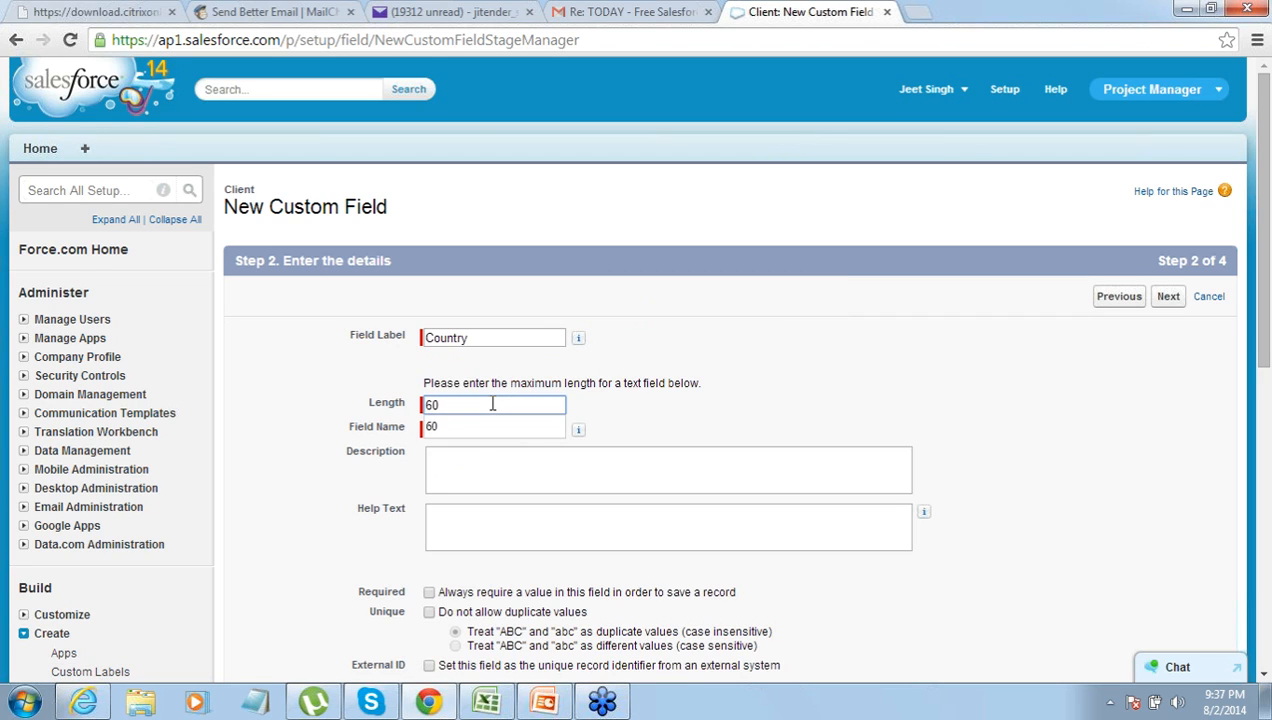
{"action": "left_click", "coordinate": [474, 431]}
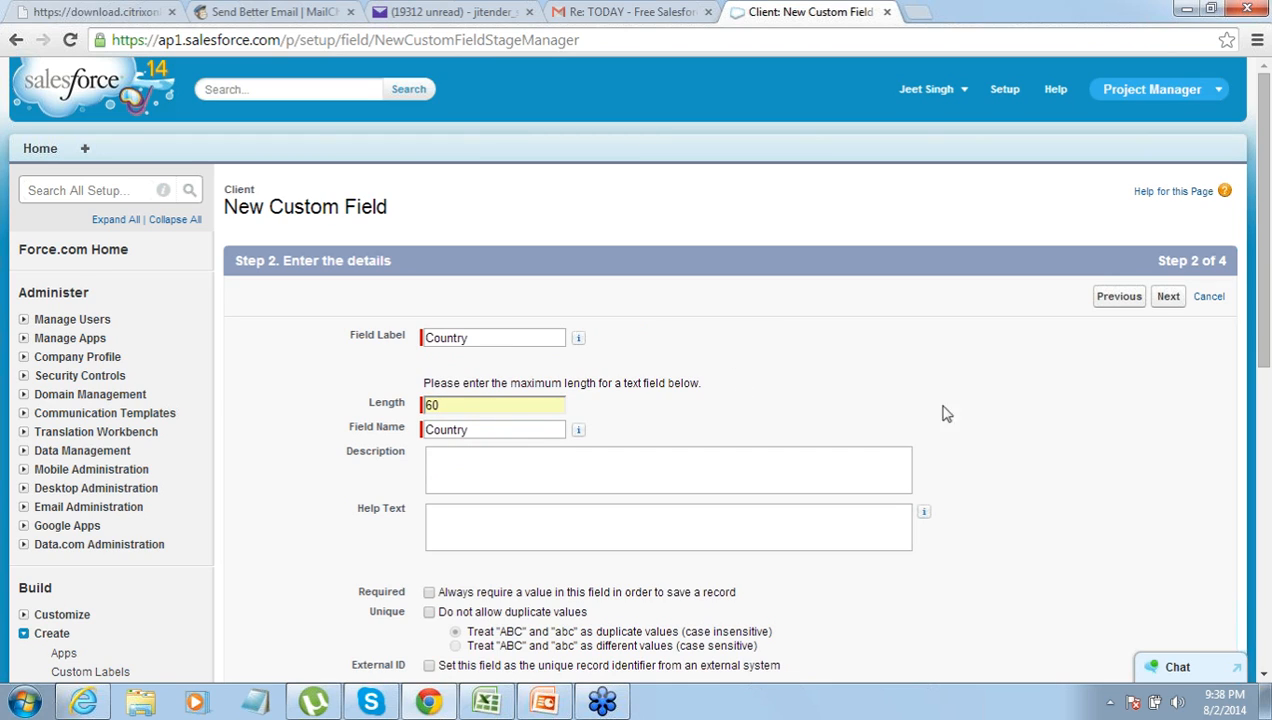
- Make the Country field visible to all profiles and save it on the Client Layout
{"action": "left_click", "coordinate": [1168, 297]}
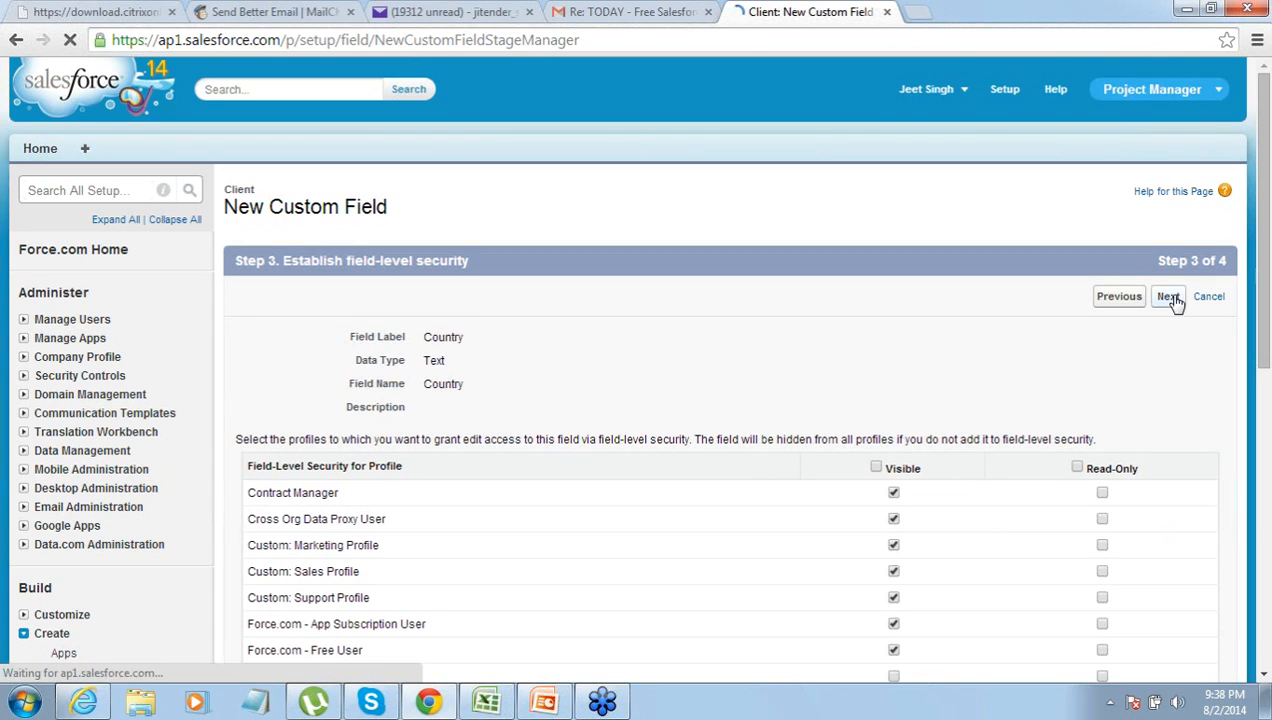
{"action": "left_click", "coordinate": [876, 469]}
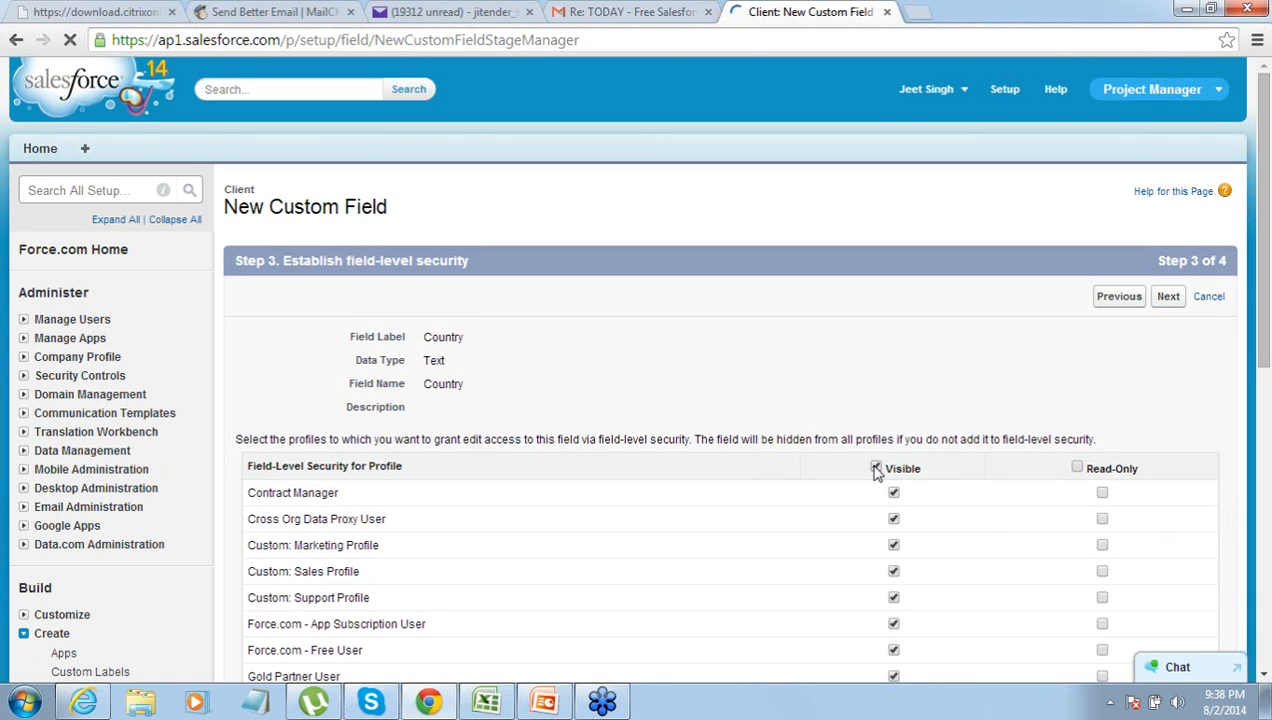
{"action": "left_click", "coordinate": [1169, 302]}
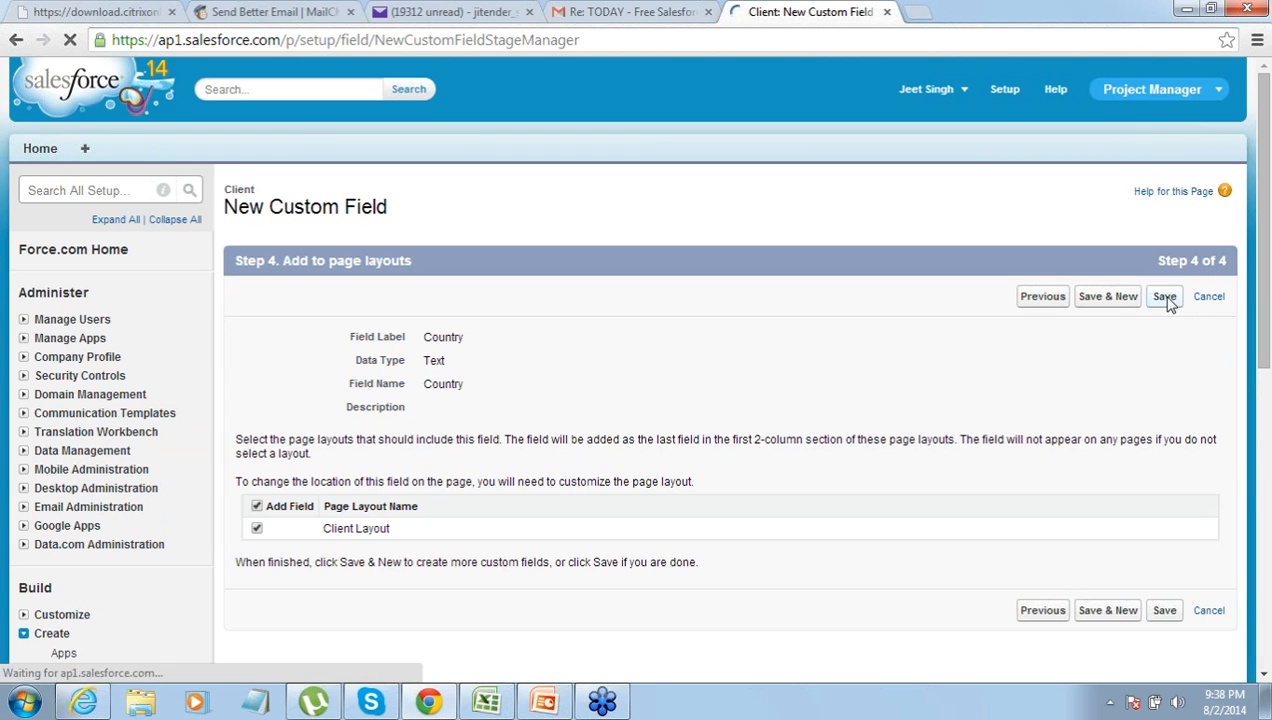
{"action": "left_click", "coordinate": [1166, 298]}
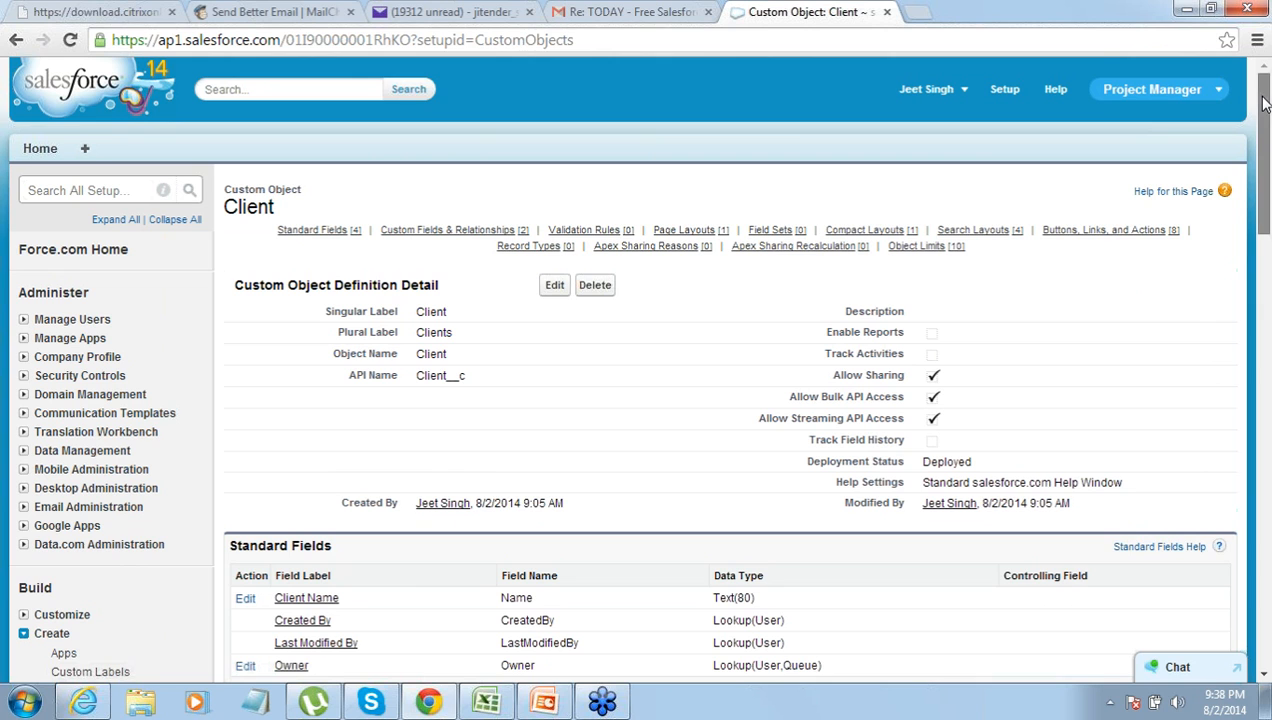
- Review the Client object's definition details and its list of custom fields and relationships
{"action": "scroll", "coordinate": [1230, 193], "scroll_direction": "down", "scroll_amount": 5}
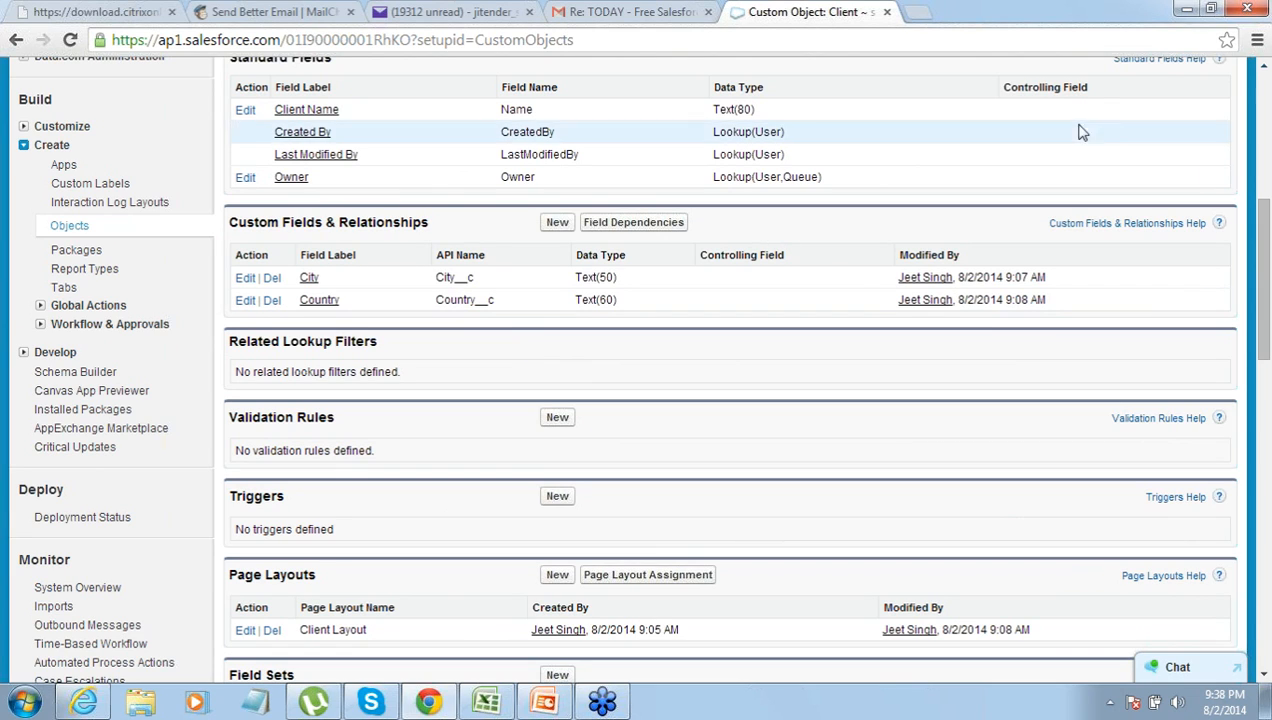
{"action": "left_click", "coordinate": [1264, 70]}
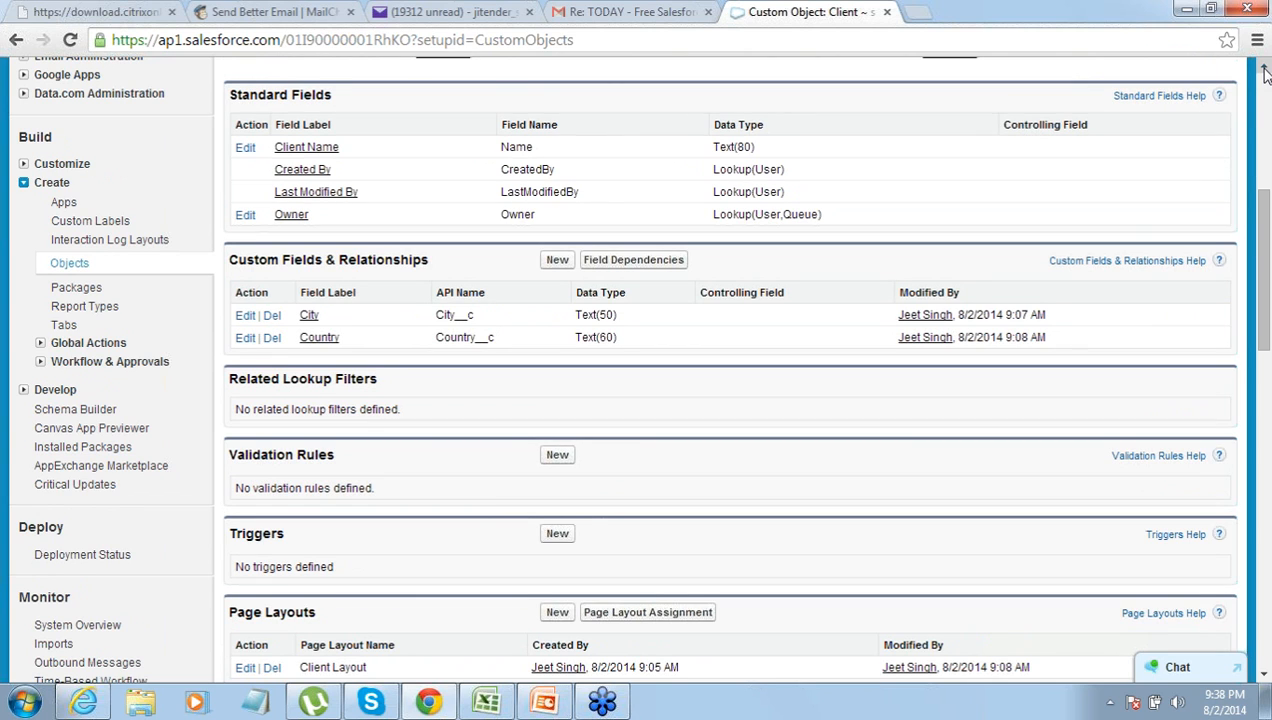
{"action": "left_click", "coordinate": [1264, 70]}
{"action": "left_click", "coordinate": [1264, 70]}
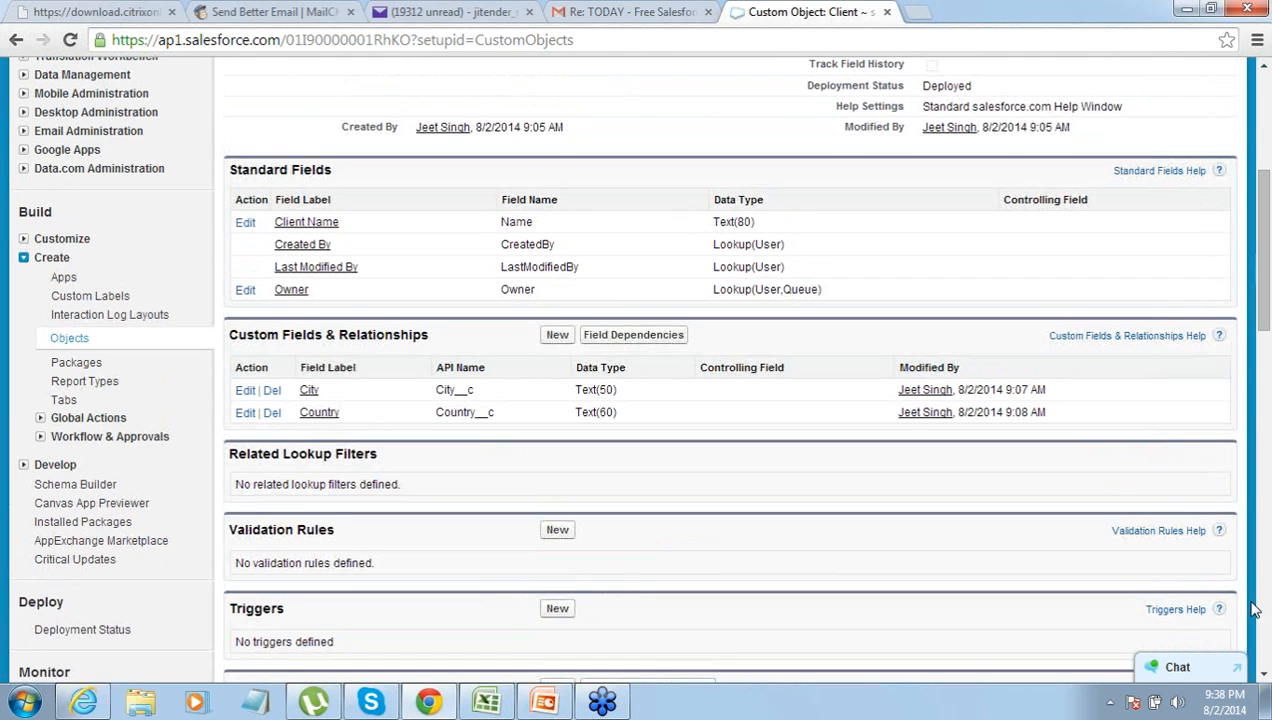
{"action": "left_click", "coordinate": [1265, 80]}
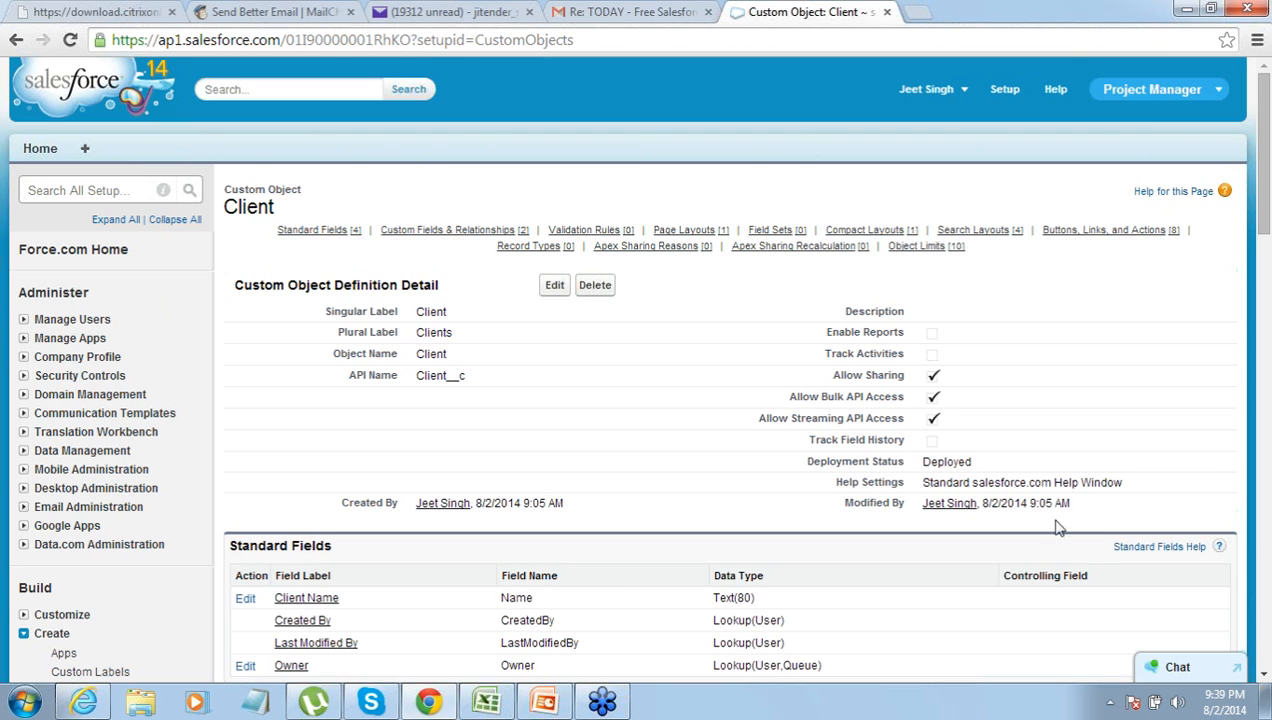
- Go to the custom tabs setup and start a new custom object tab
{"action": "left_click", "coordinate": [1264, 676]}
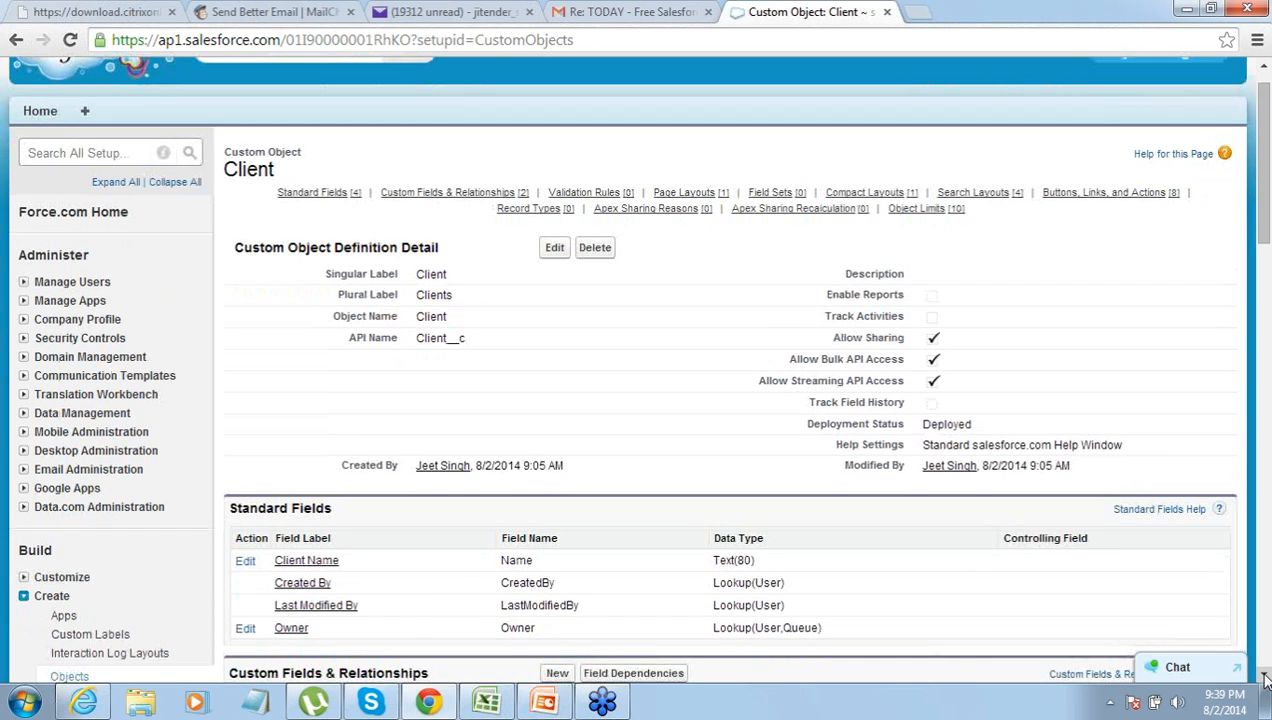
{"action": "left_click", "coordinate": [1264, 678]}
{"action": "left_click", "coordinate": [1264, 678]}
{"action": "left_click", "coordinate": [1264, 678]}
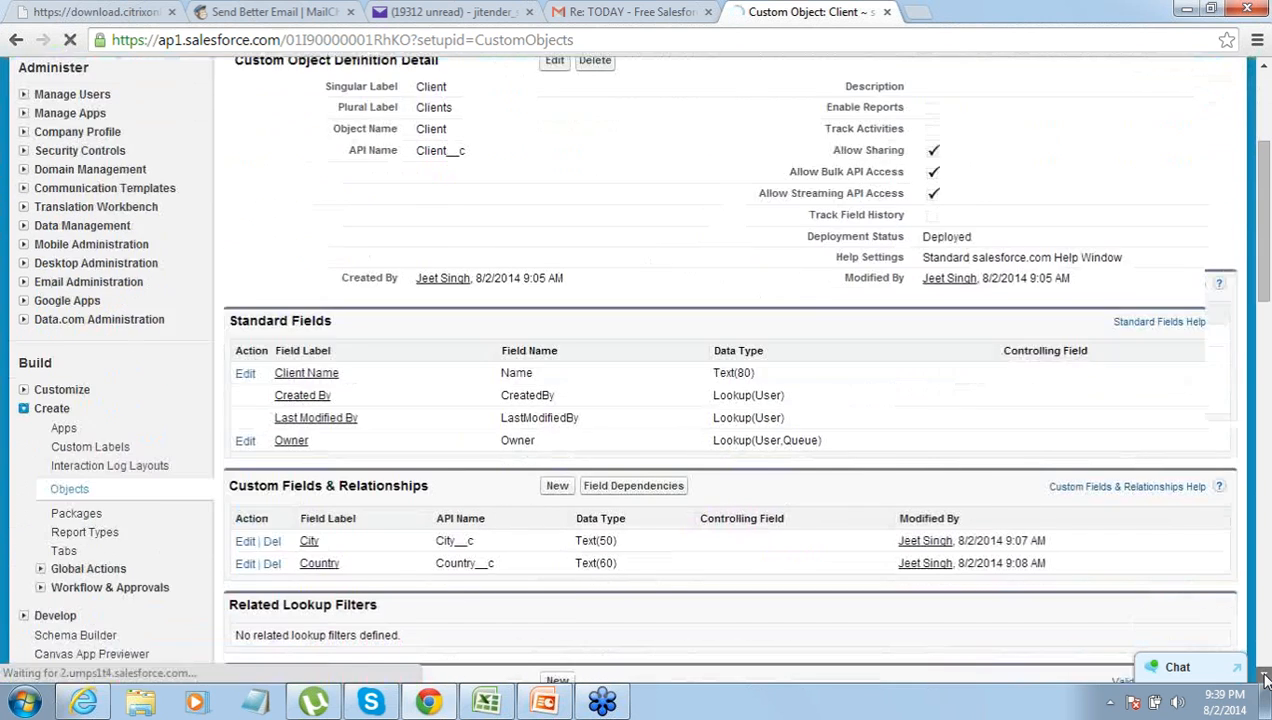
{"action": "left_click", "coordinate": [1265, 679]}
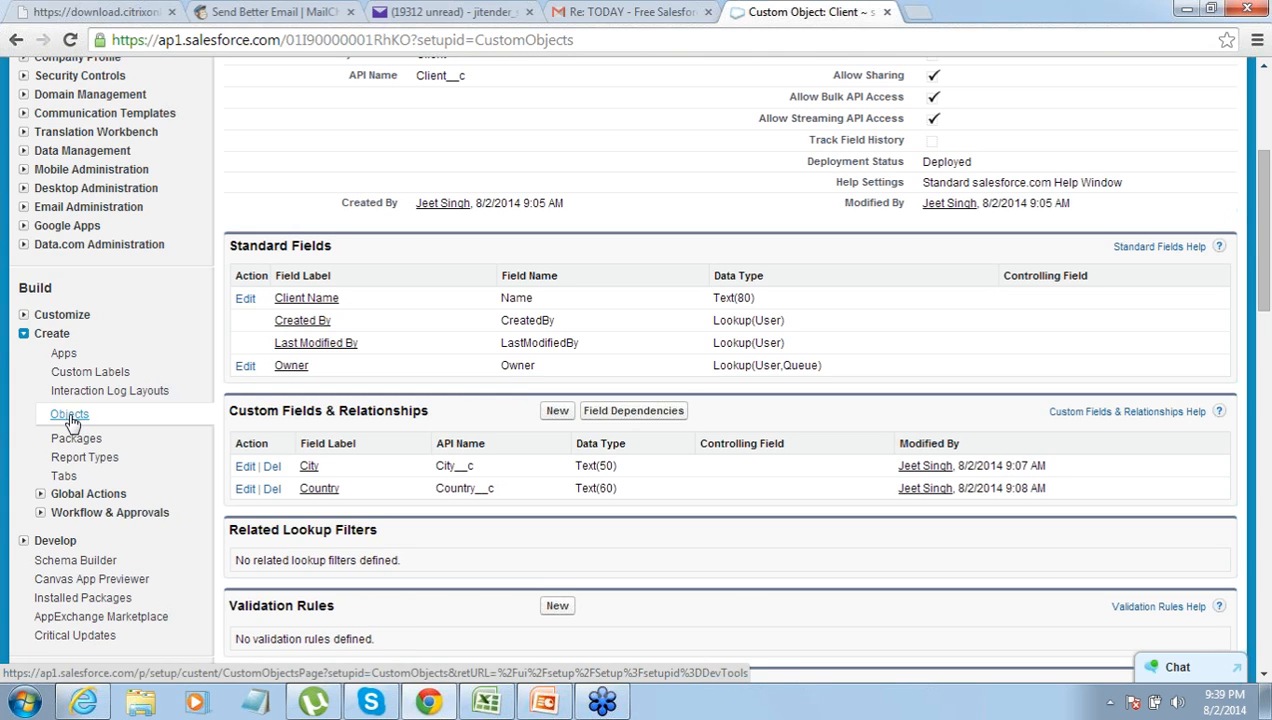
{"action": "left_click", "coordinate": [66, 476]}
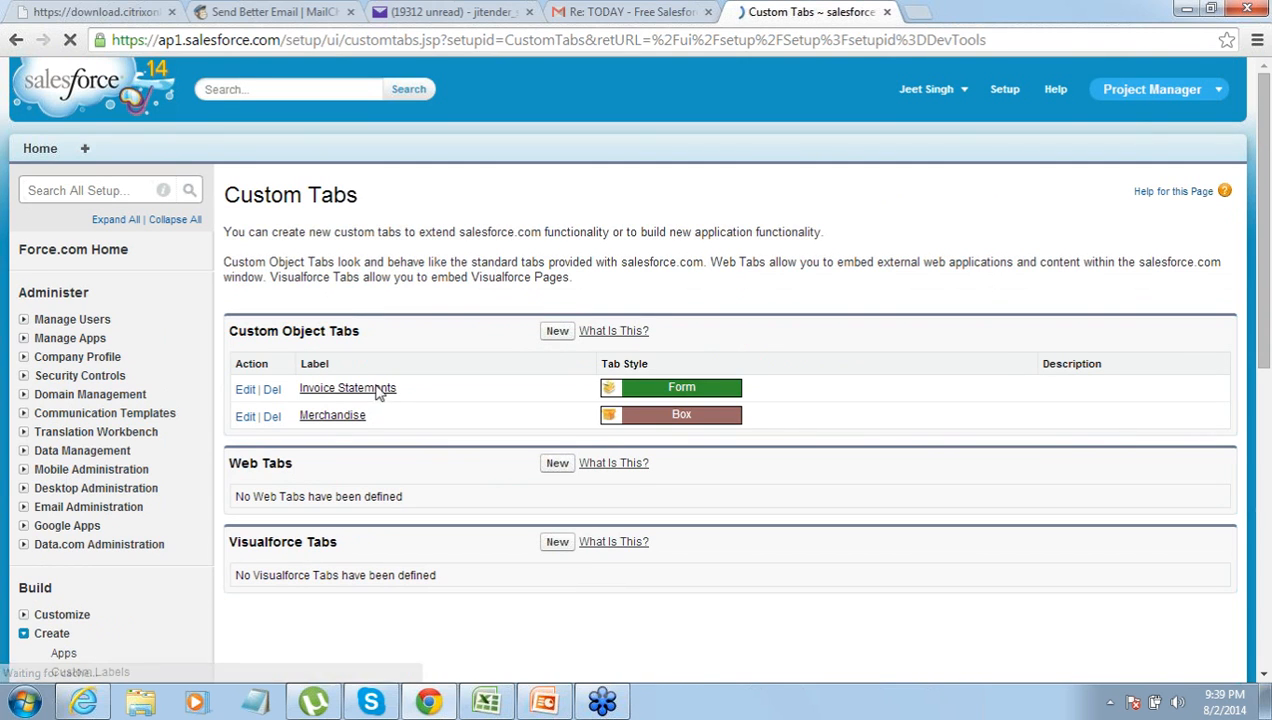
{"action": "left_click_drag", "start_coordinate": [228, 338], "coordinate": [362, 340]}
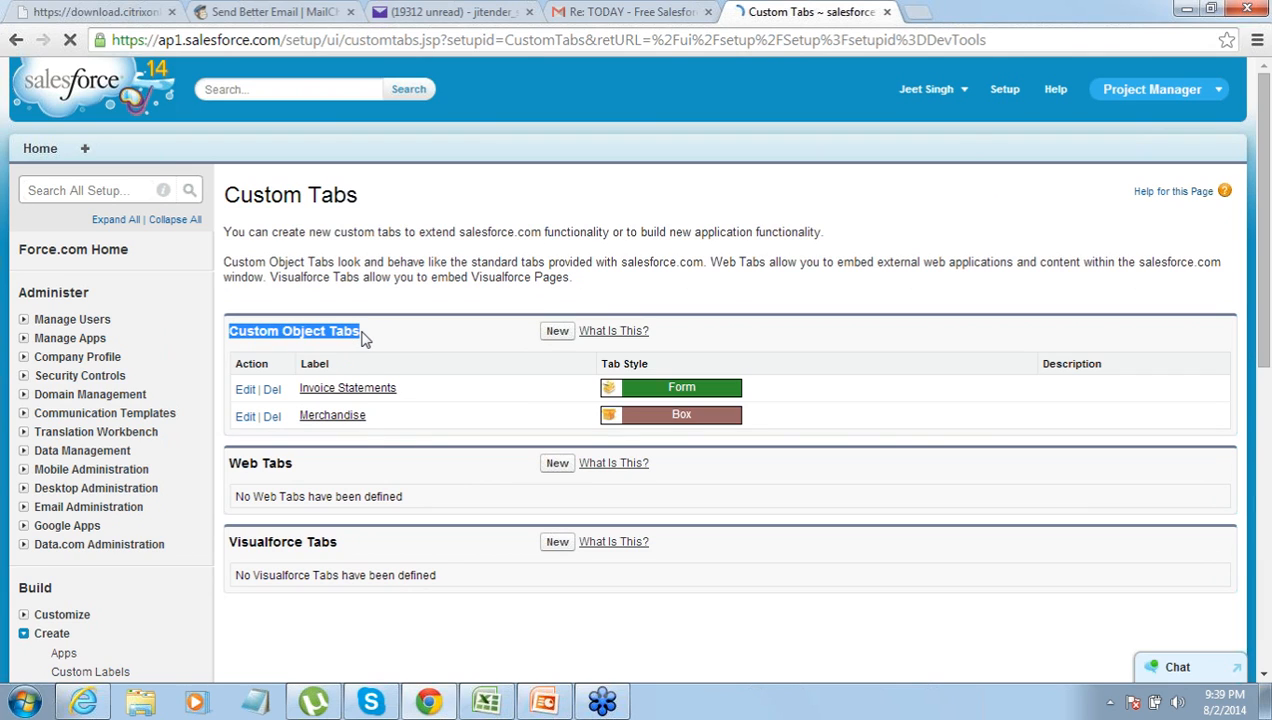
{"action": "left_click", "coordinate": [563, 337]}
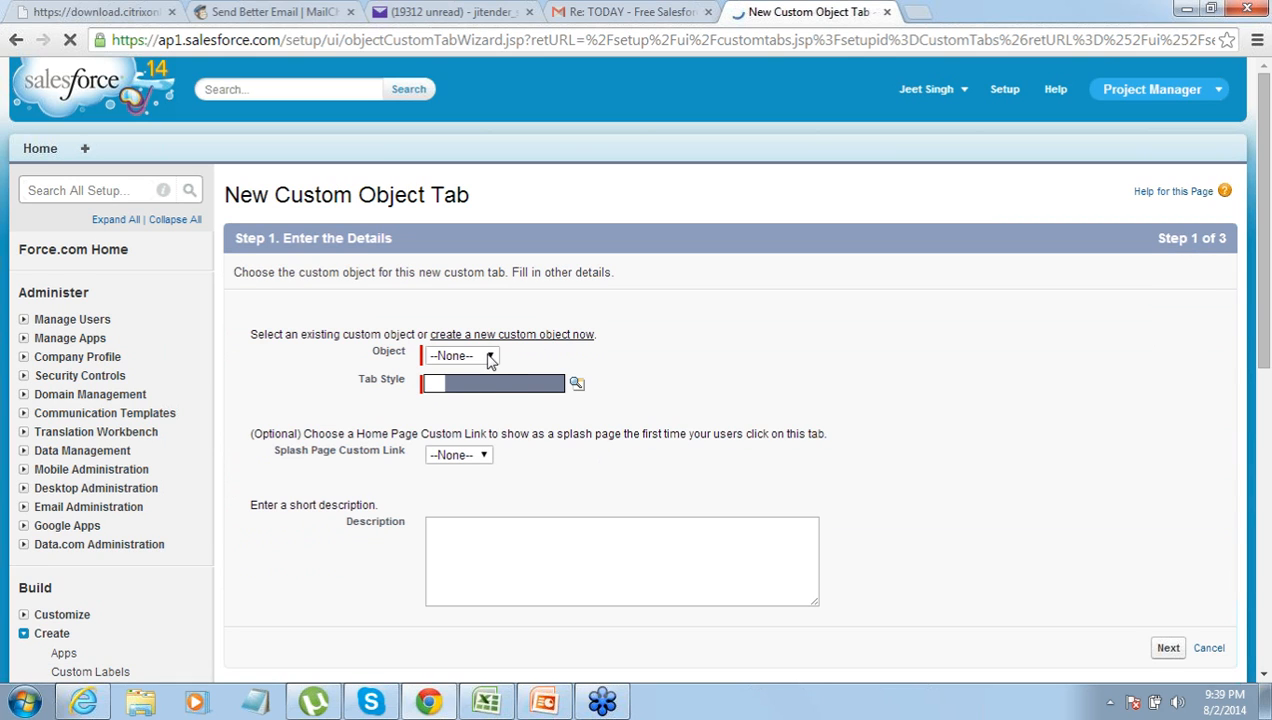
- Choose Client as the tab's object with the Caduceus tab style, and continue to the profile settings
{"action": "left_click", "coordinate": [490, 357]}
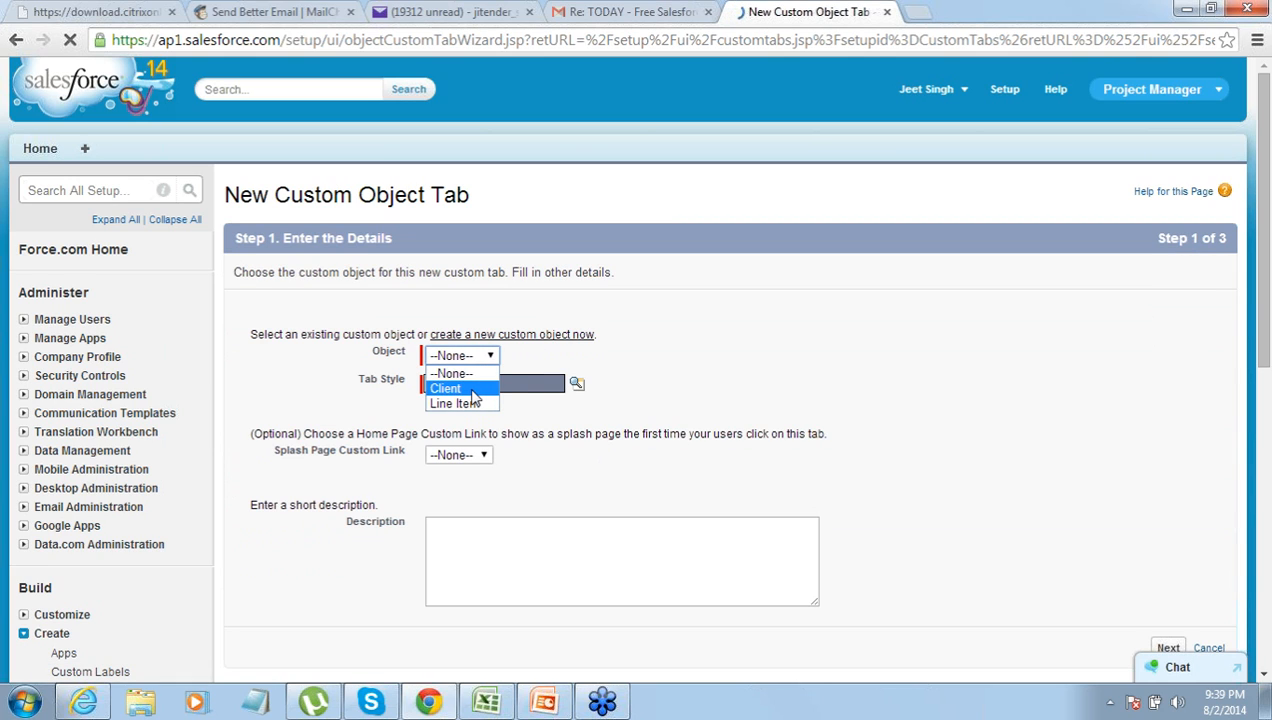
{"action": "left_click", "coordinate": [472, 392]}
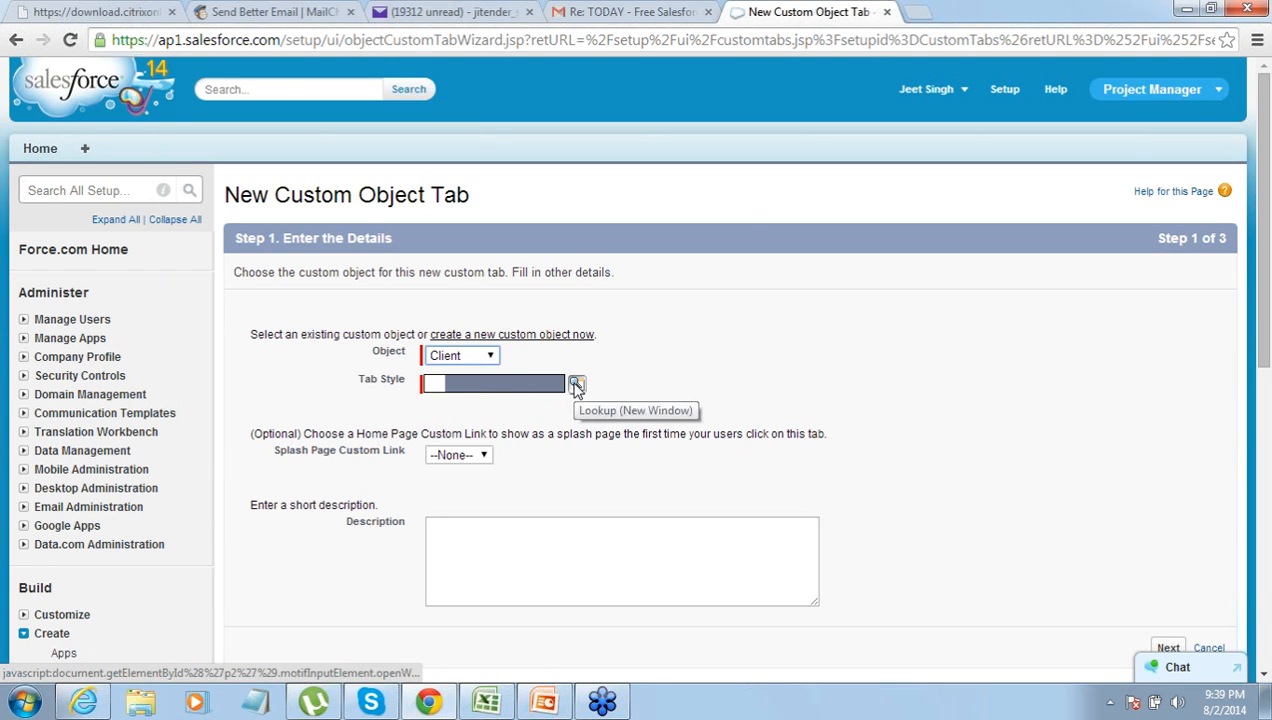
{"action": "left_click", "coordinate": [577, 386]}
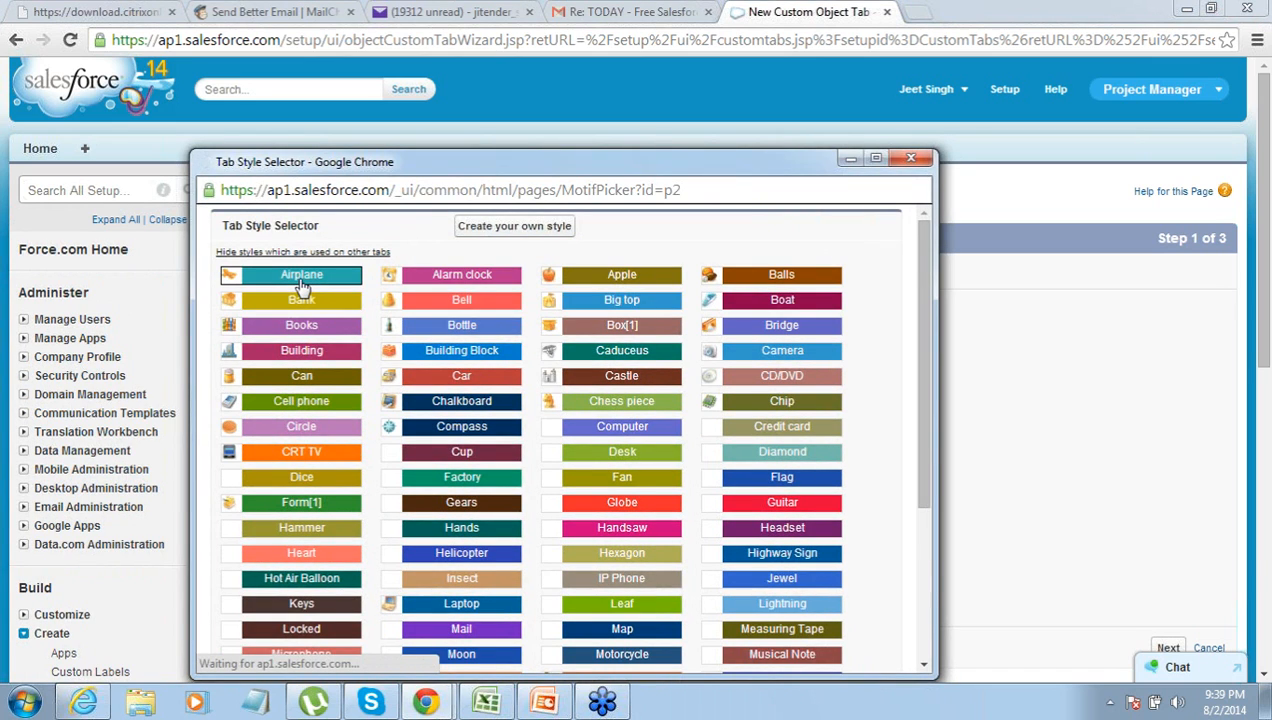
{"action": "left_click", "coordinate": [610, 365]}
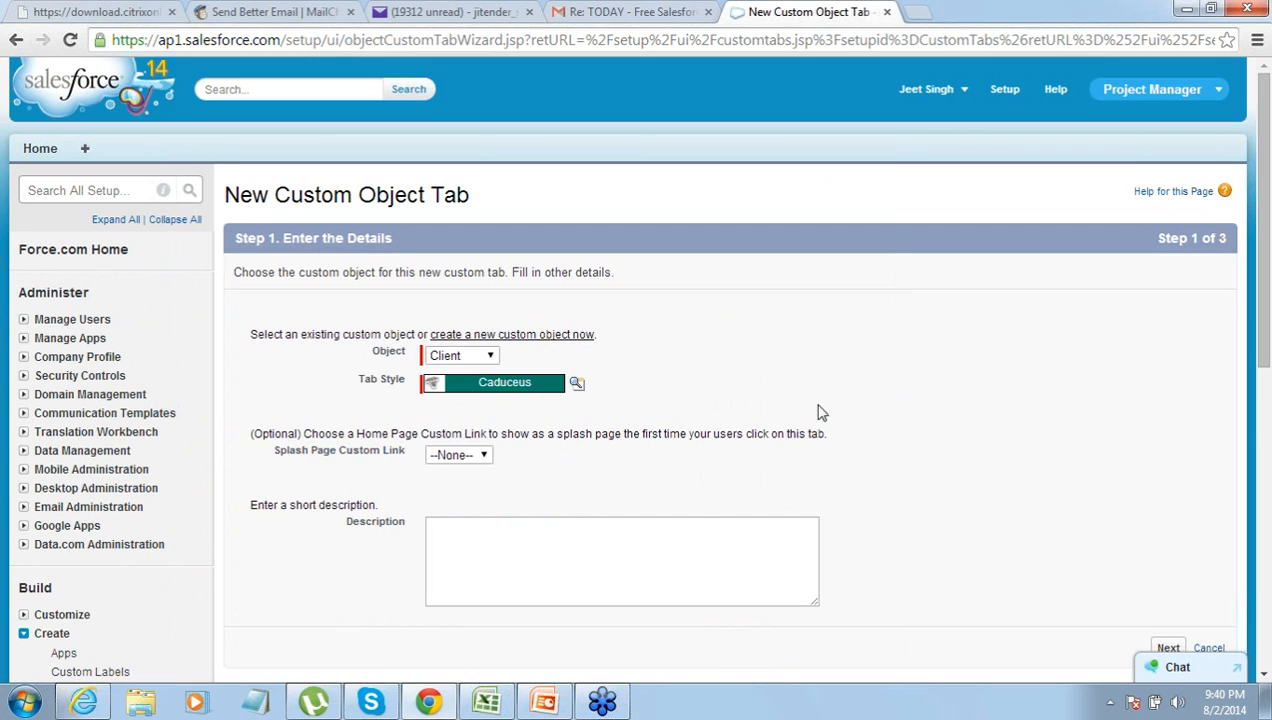
{"action": "left_click", "coordinate": [1263, 677]}
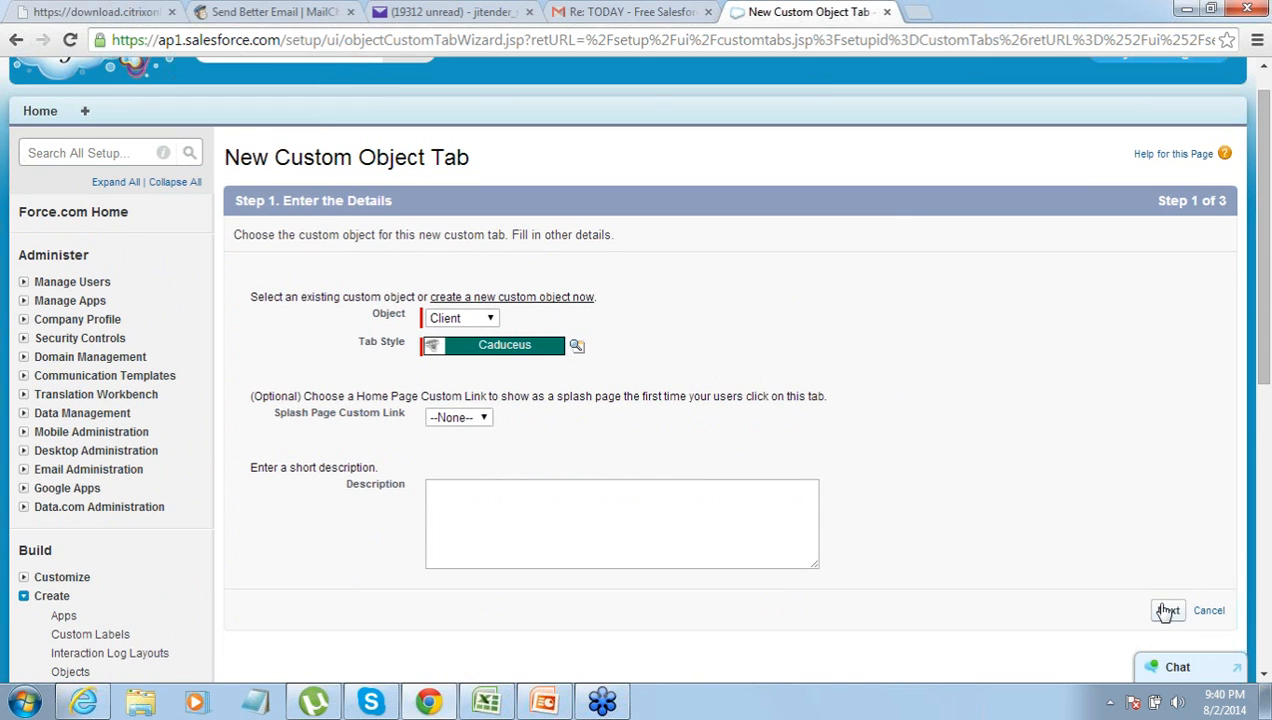
{"action": "left_click", "coordinate": [1167, 610]}
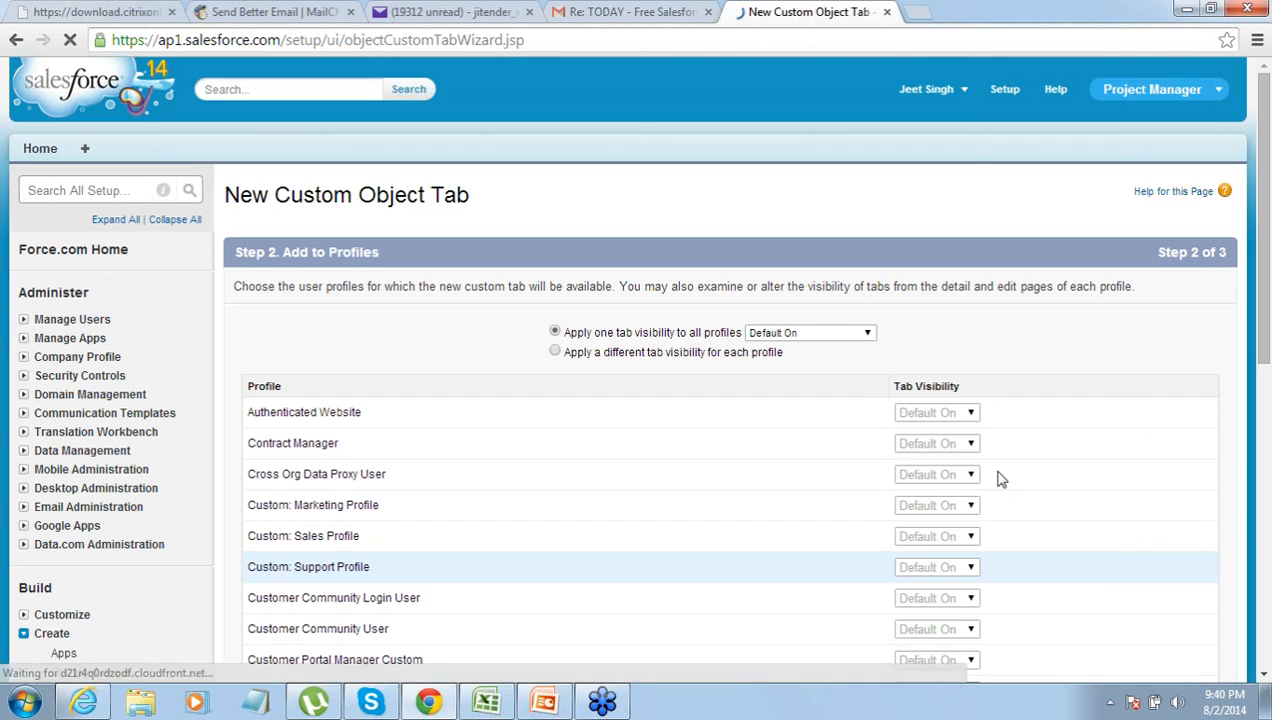
- Accept Default On visibility for all profiles, keep the tab included in all custom apps, and save it
{"action": "left_click", "coordinate": [1263, 677]}
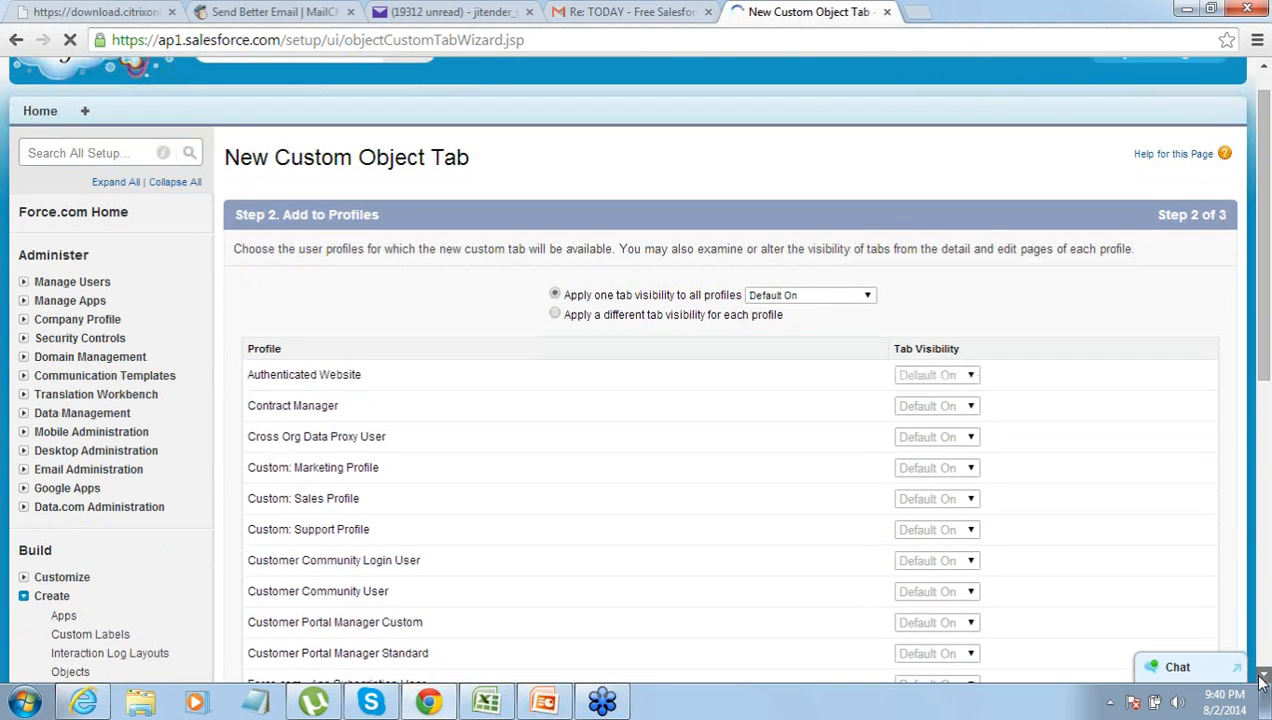
{"action": "left_click", "coordinate": [1263, 677]}
{"action": "scroll", "coordinate": [1263, 600], "scroll_direction": "down", "scroll_amount": 6}
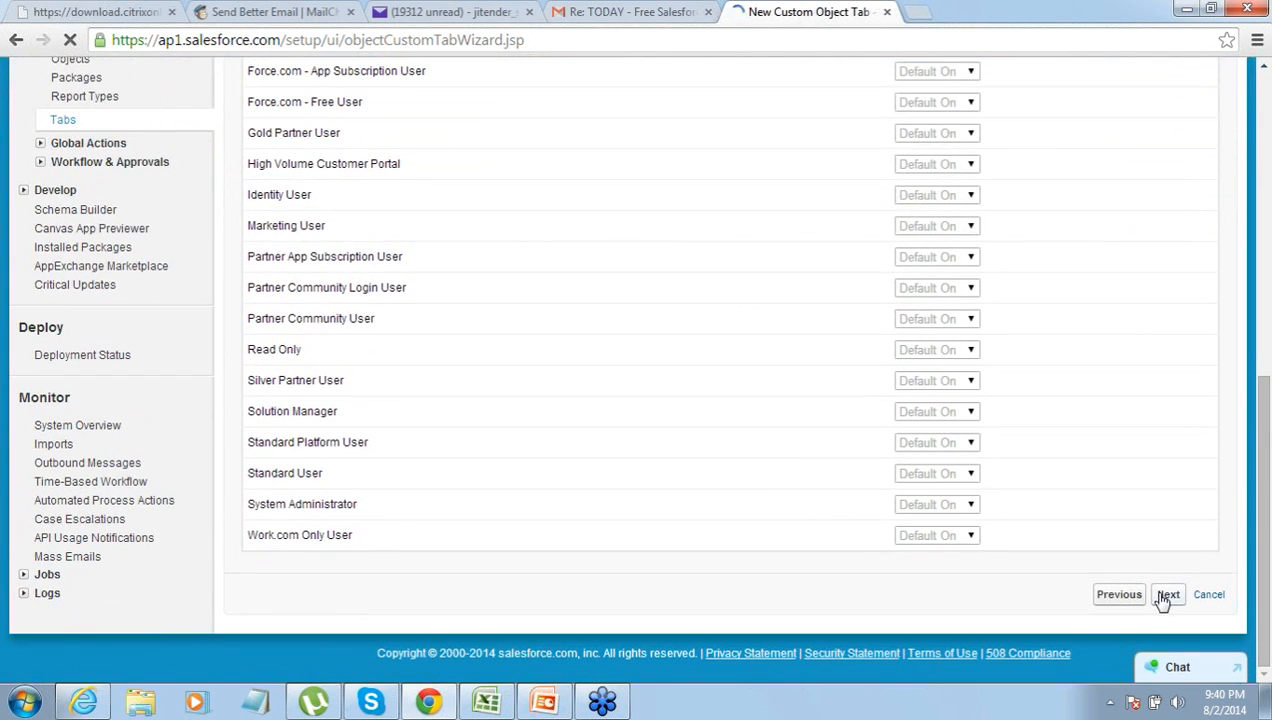
{"action": "left_click", "coordinate": [1163, 598]}
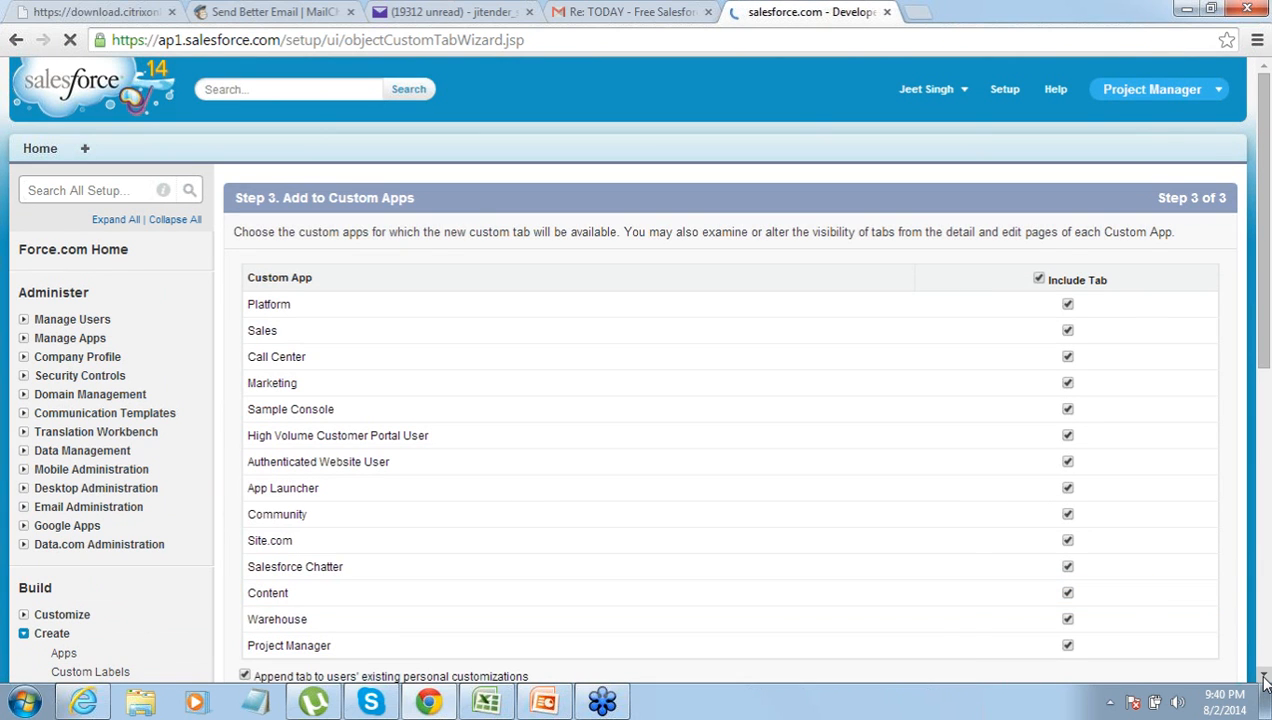
{"action": "scroll", "coordinate": [1263, 680], "scroll_direction": "down", "scroll_amount": 3}
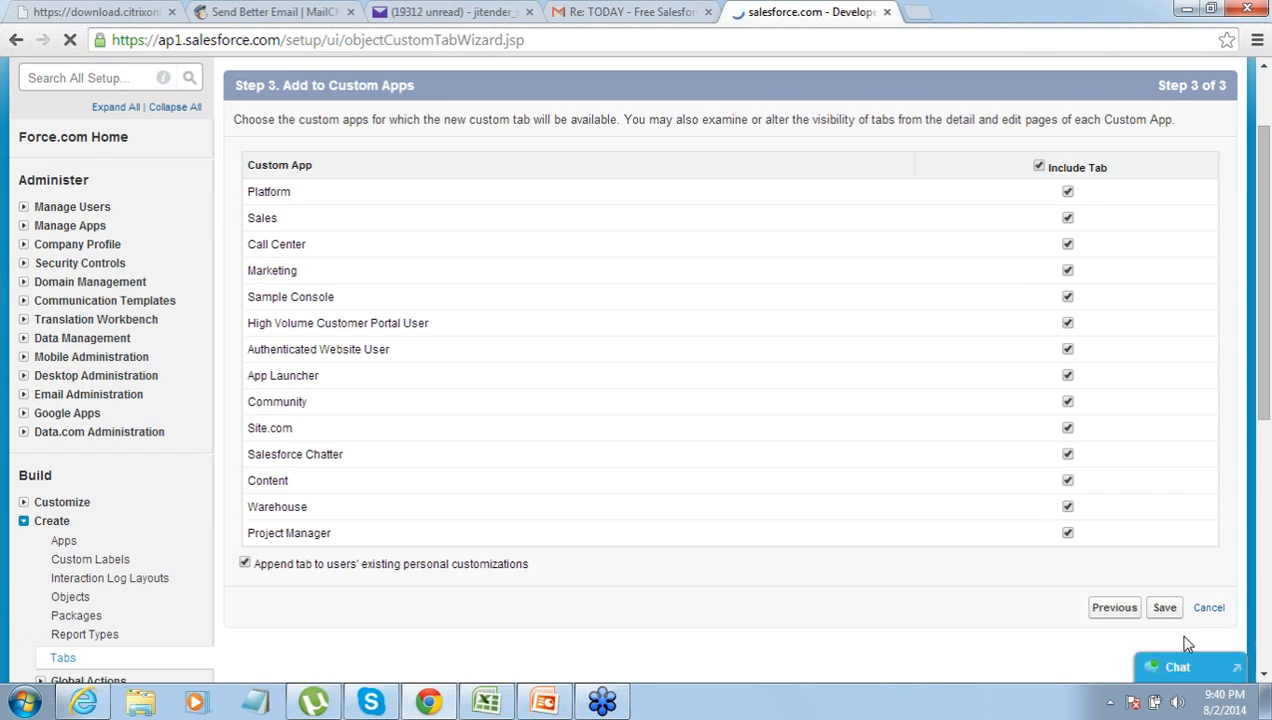
{"action": "left_click", "coordinate": [1168, 611]}
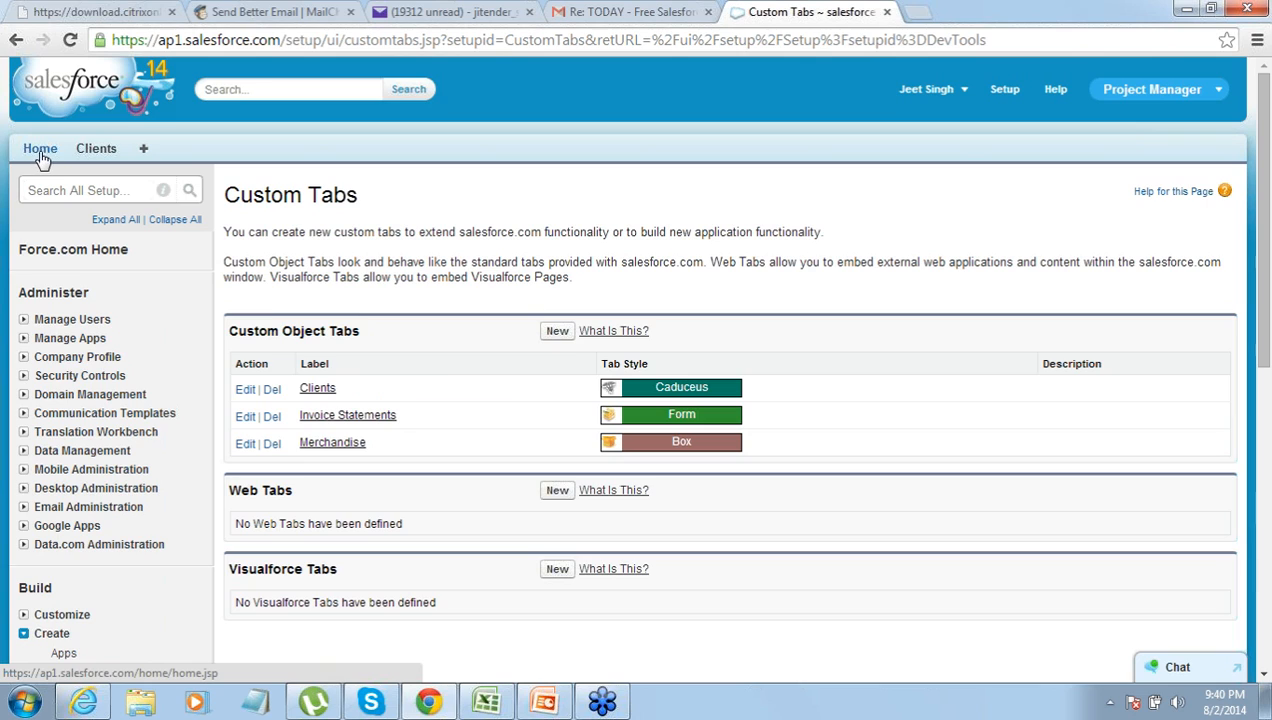
- Start a new record in Clients and enter American Exprress as the client name
{"action": "left_click", "coordinate": [103, 158]}
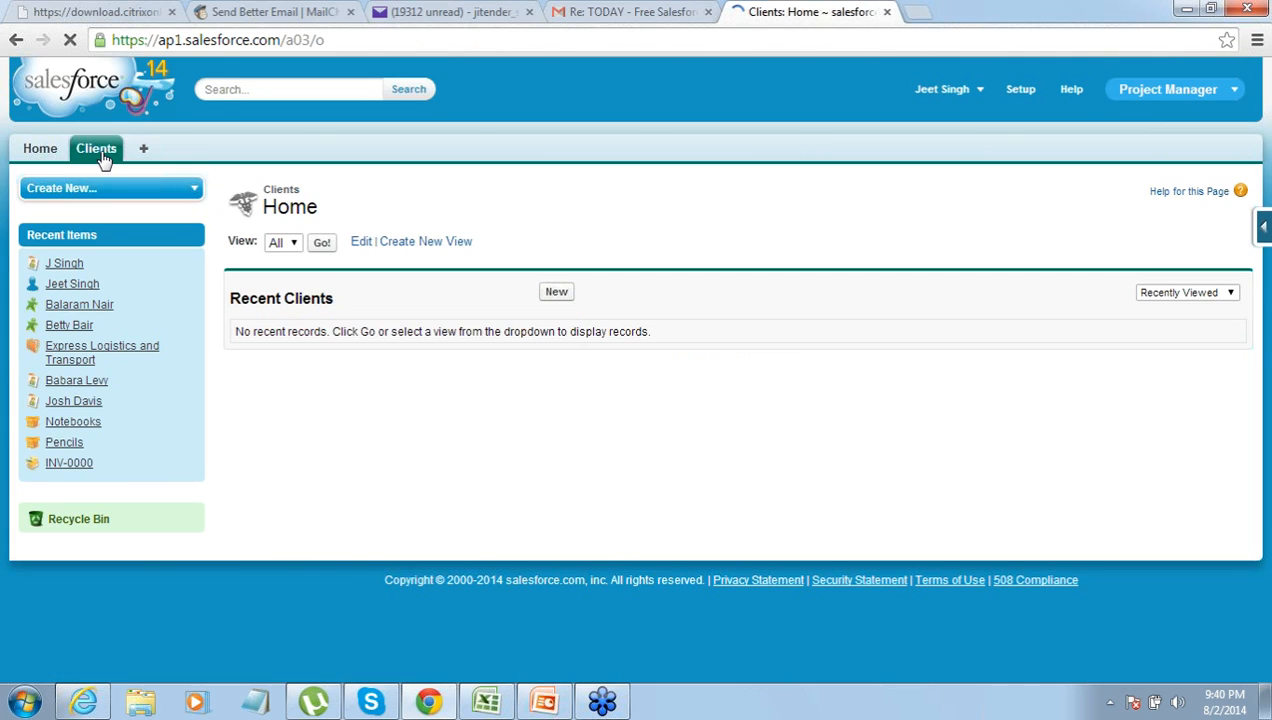
{"action": "left_click", "coordinate": [557, 294]}
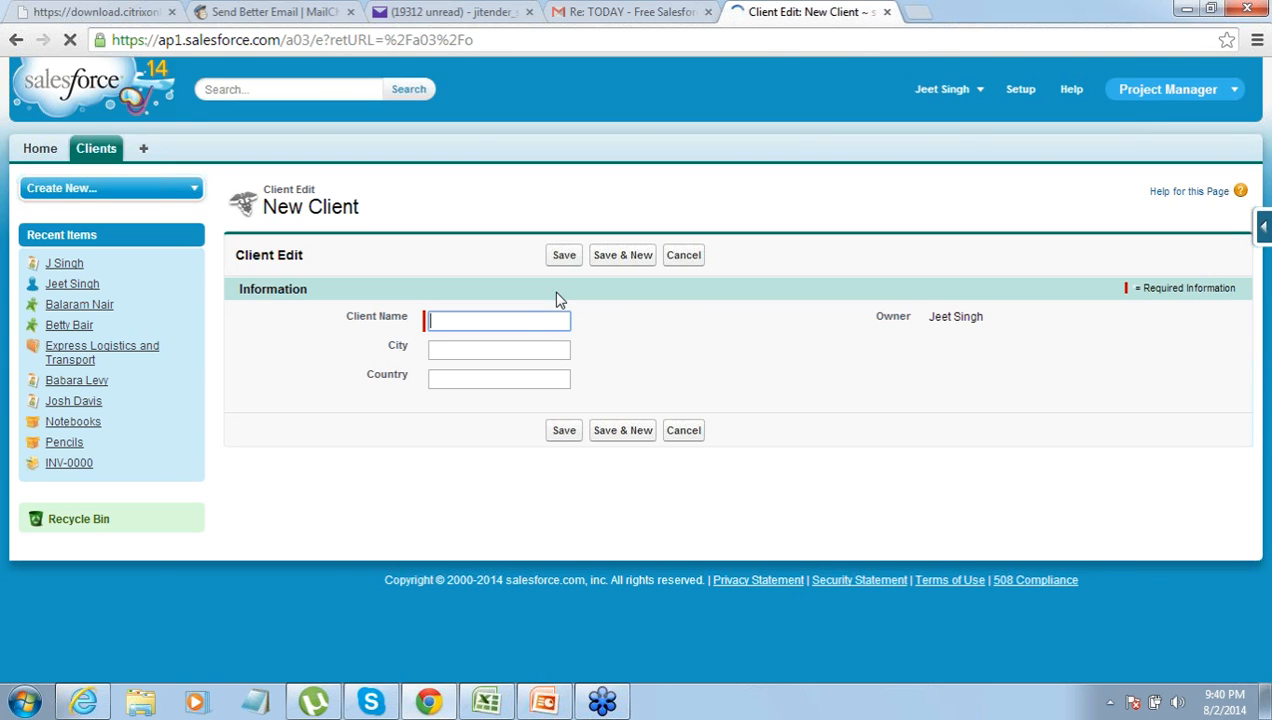
{"action": "left_click", "coordinate": [513, 318]}
{"action": "type", "text": "Amei"}
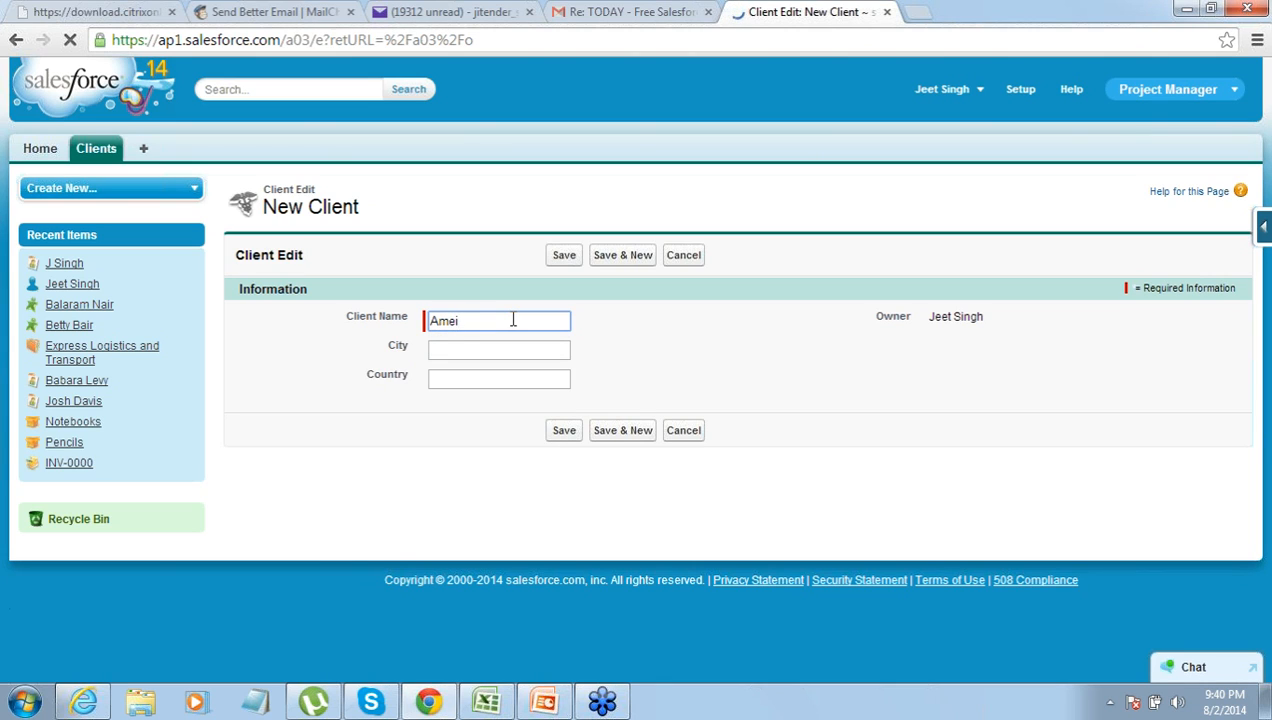
{"action": "key", "text": "BackSpace"}
{"action": "type", "text": "rican Express"}
- Set the client's city to Bangalore and country to India, and save the record
{"action": "left_click", "coordinate": [555, 347]}
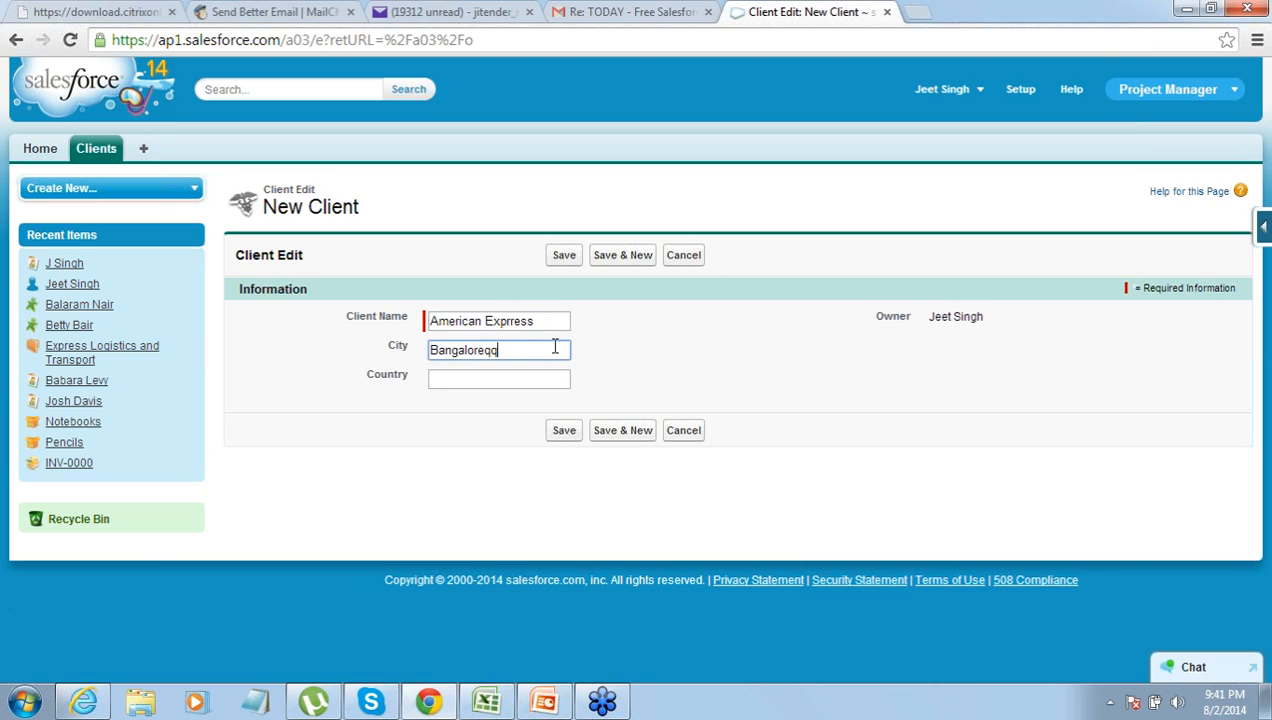
{"action": "type", "text": "Bangalored"}
{"action": "key", "text": "BackSpace"}
{"action": "key", "text": "Tab"}
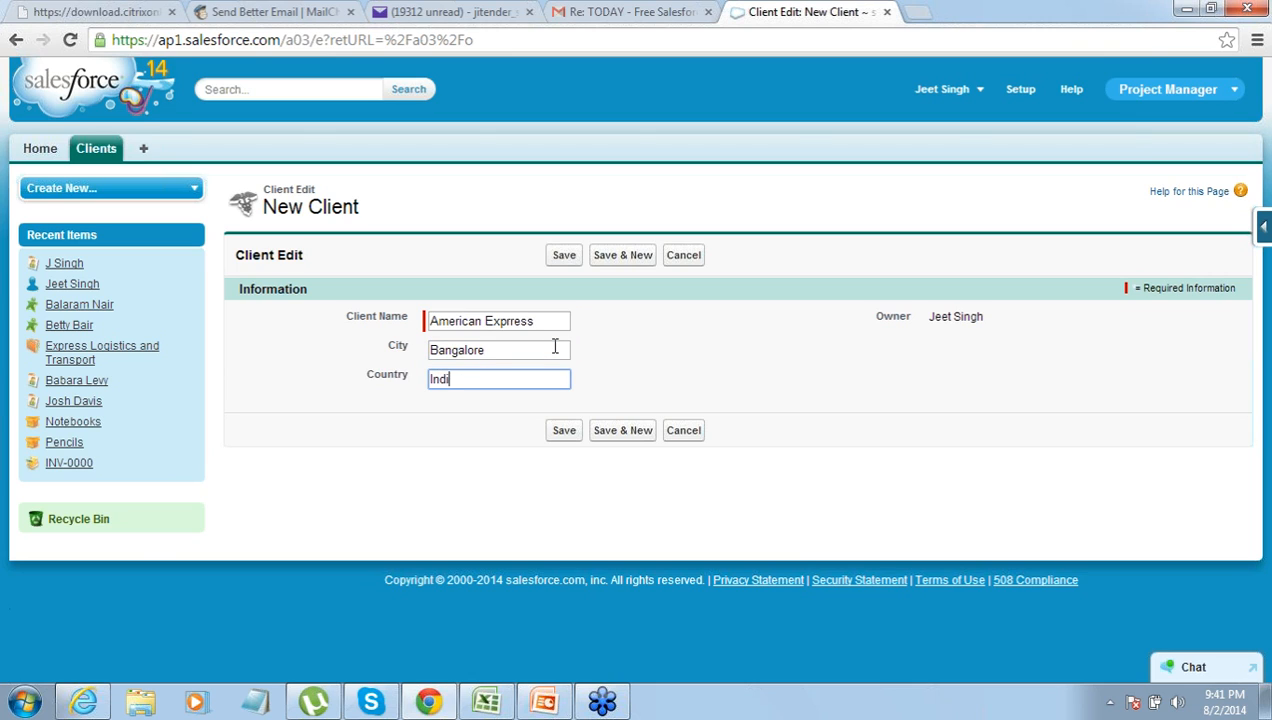
{"action": "left_click", "coordinate": [561, 259]}
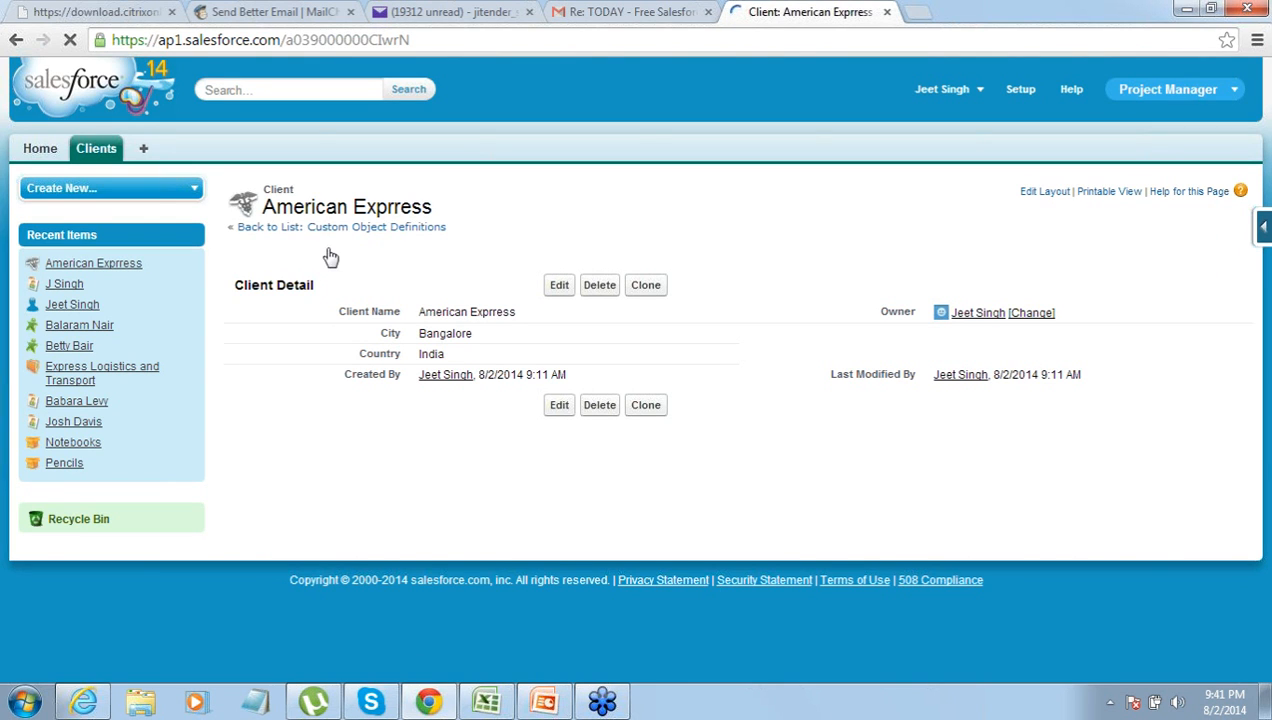
- Start another new record in Clients and enter Bank of America as the client name
{"action": "left_click", "coordinate": [88, 157]}
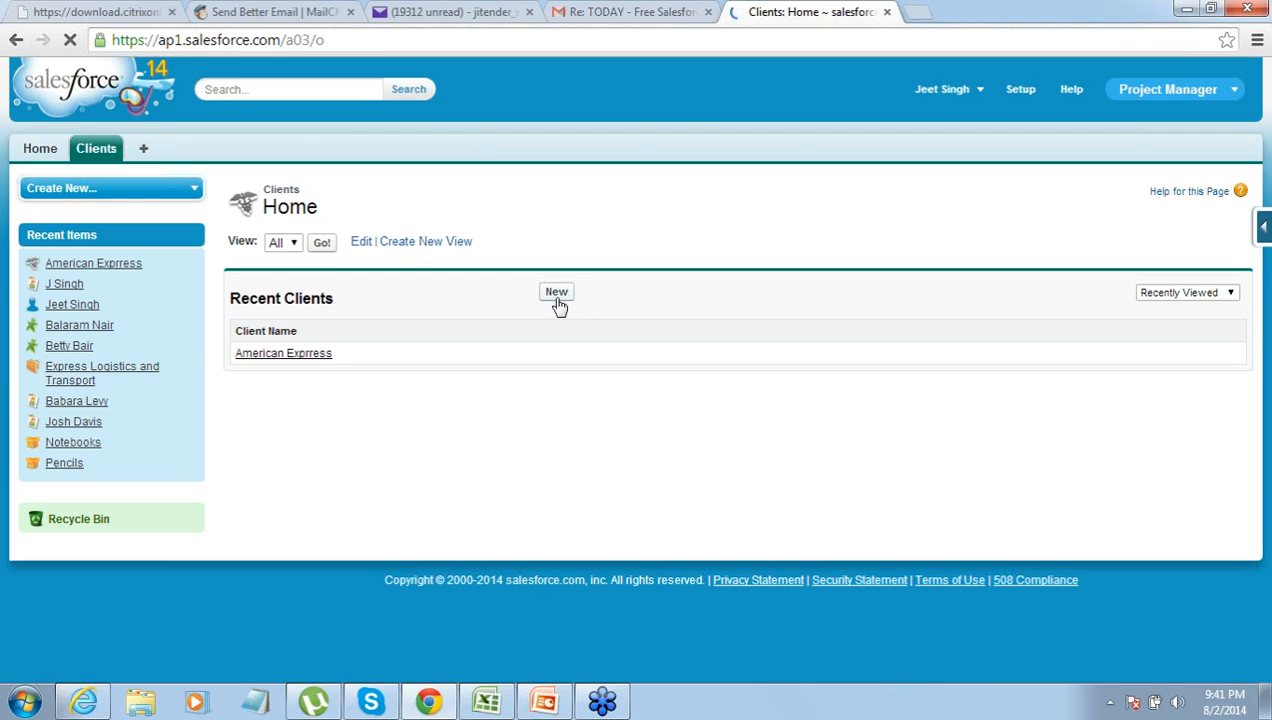
{"action": "left_click", "coordinate": [557, 298]}
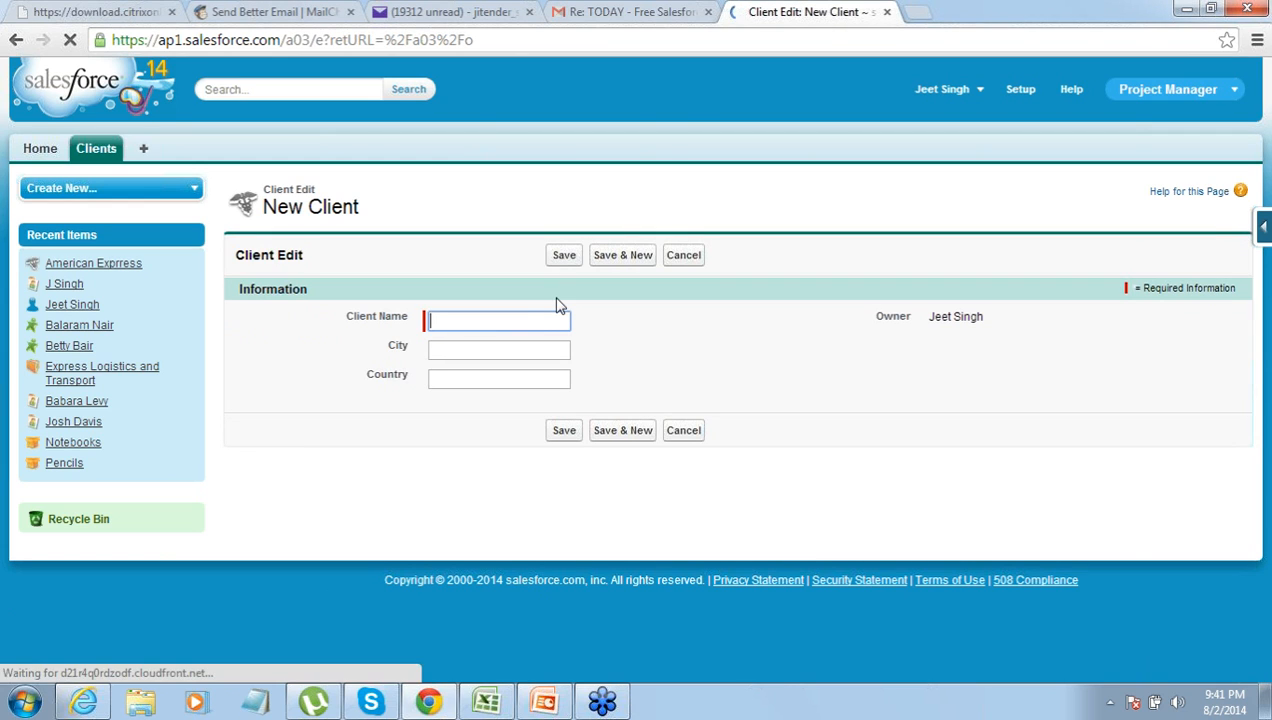
{"action": "type", "text": "Bank o"}
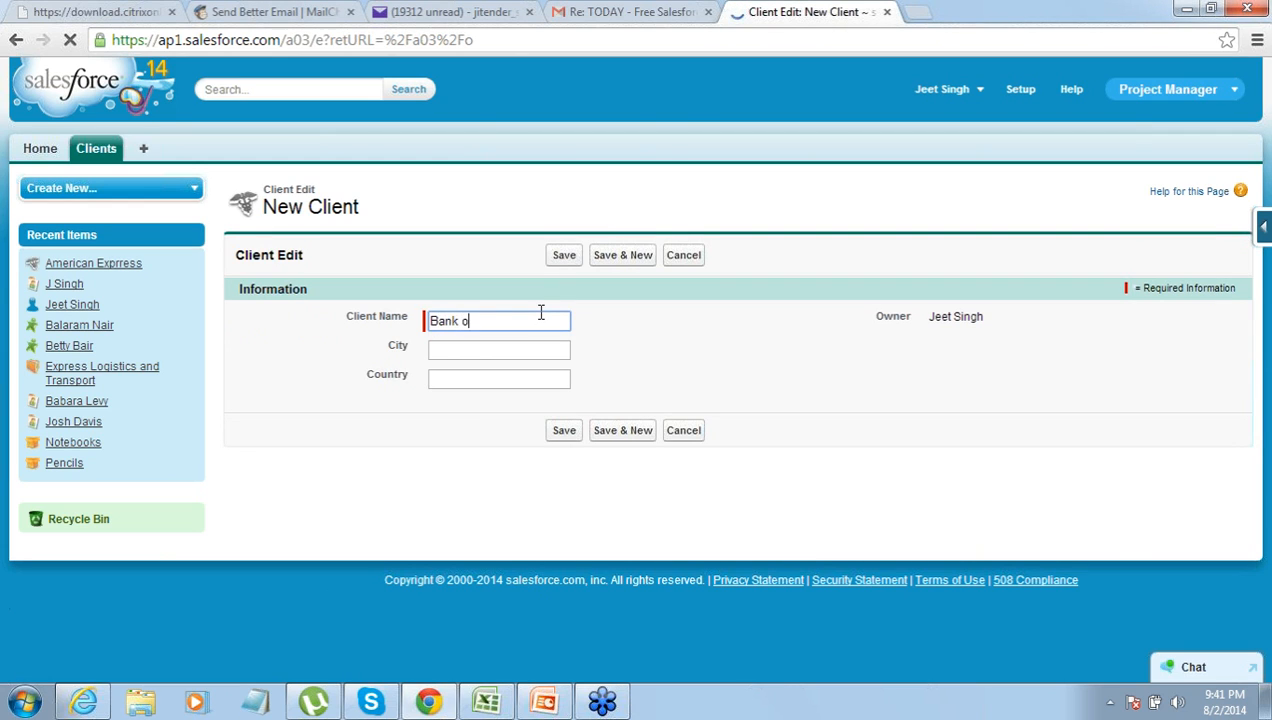
{"action": "type", "text": "f America"}
- Set the client's city to New Delhi and country to India, and save the record
{"action": "key", "text": "Tab"}
{"action": "type", "text": "New Delhi"}
{"action": "key", "text": "Tab"}
{"action": "type", "text": "In"}
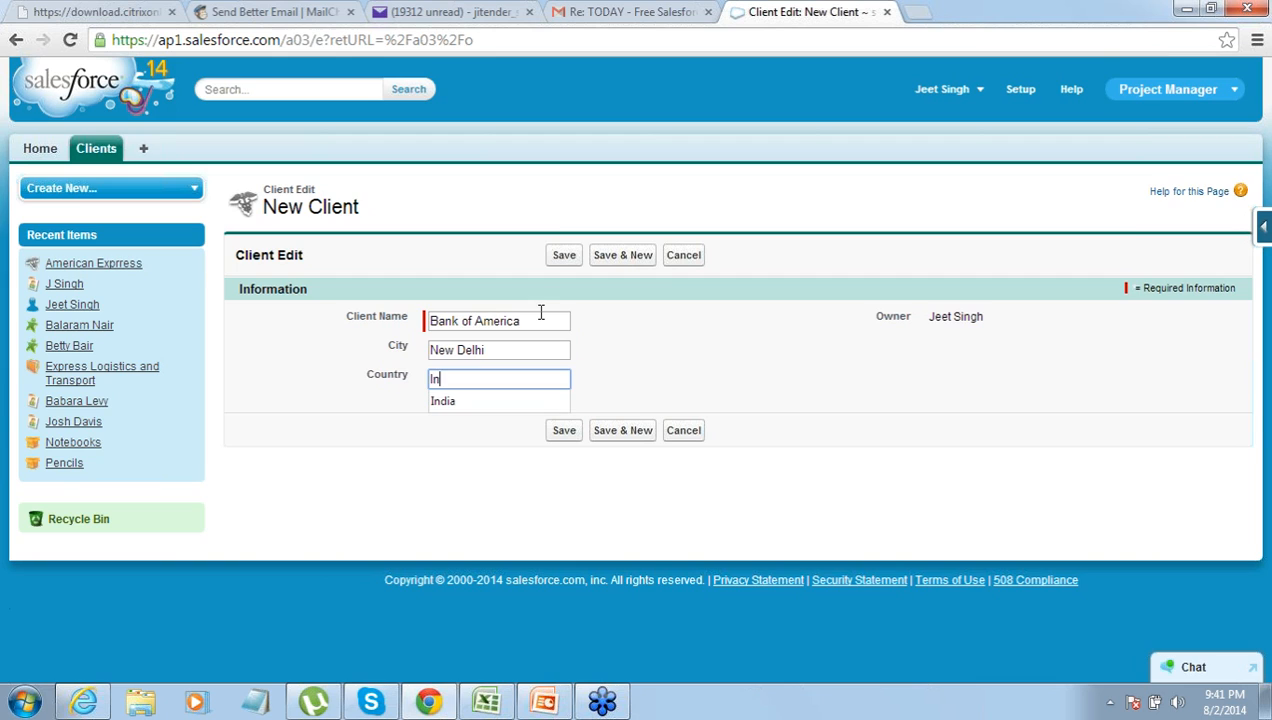
{"action": "type", "text": "di"}
{"action": "key", "text": "Down"}
{"action": "key", "text": "Return"}
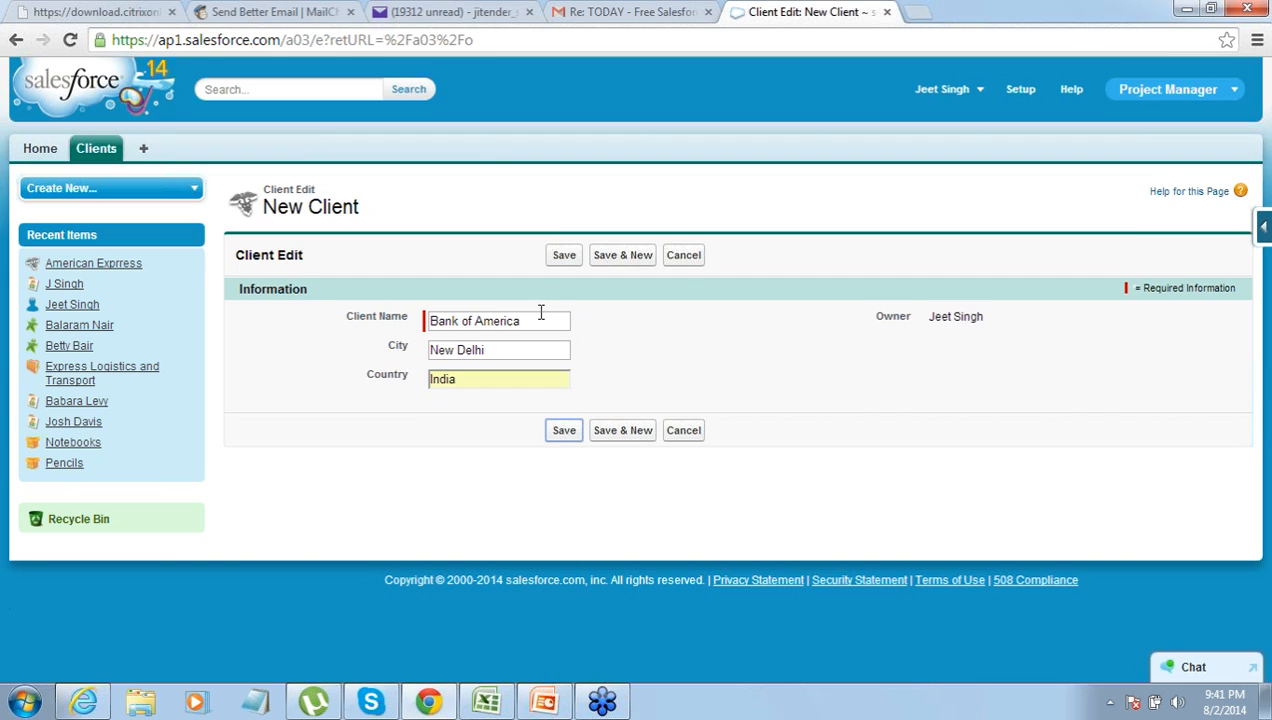
{"action": "left_click", "coordinate": [575, 256]}
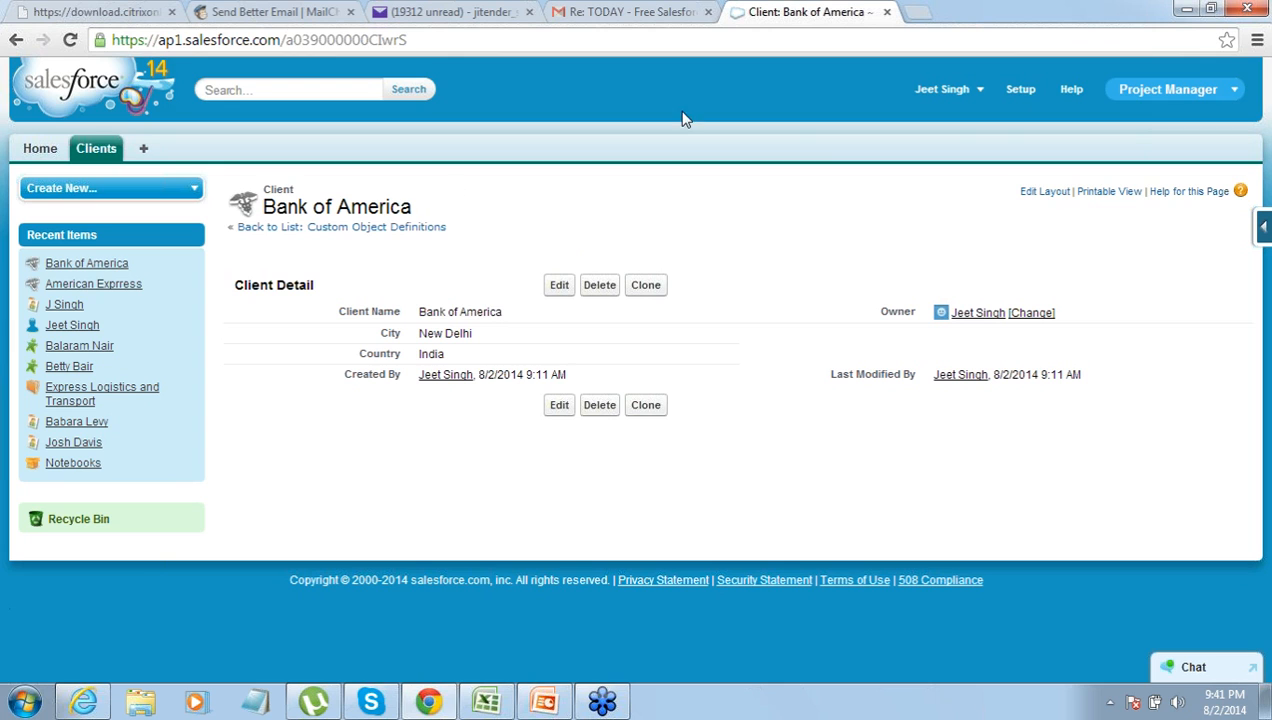
- Go to the custom objects list in Setup and start a new custom object
{"action": "left_click", "coordinate": [1021, 90]}
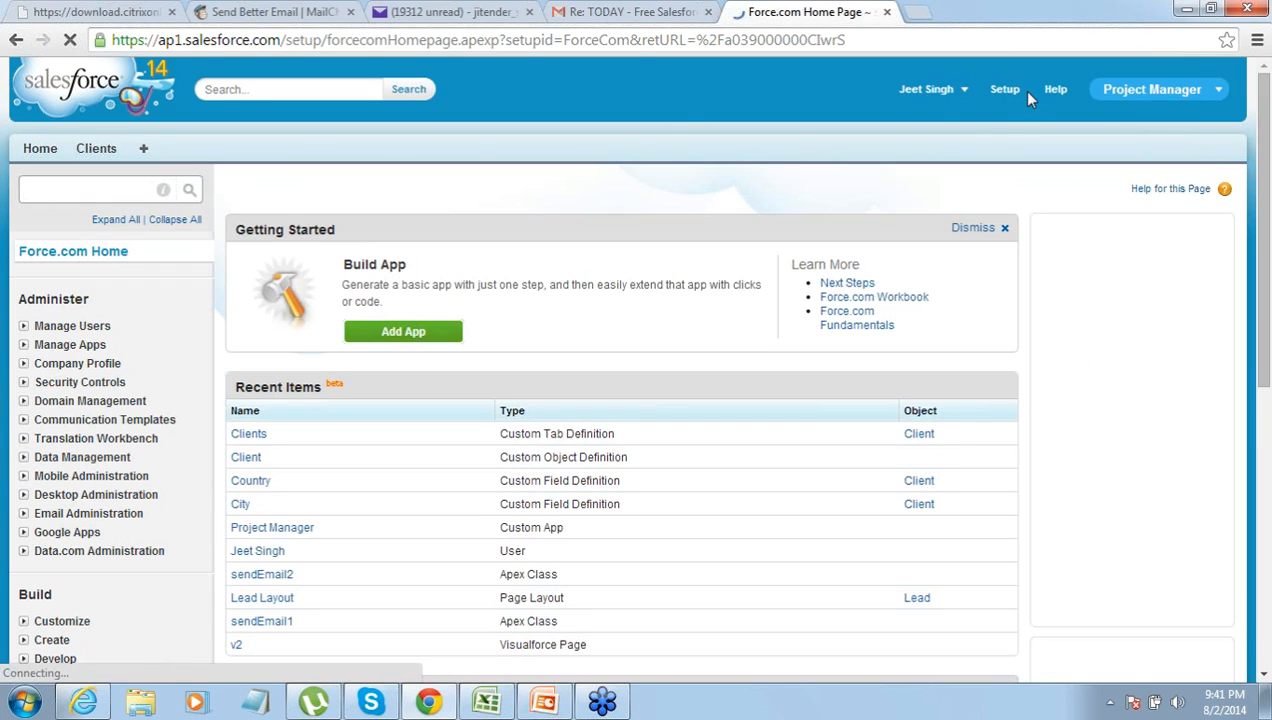
{"action": "left_click", "coordinate": [23, 641]}
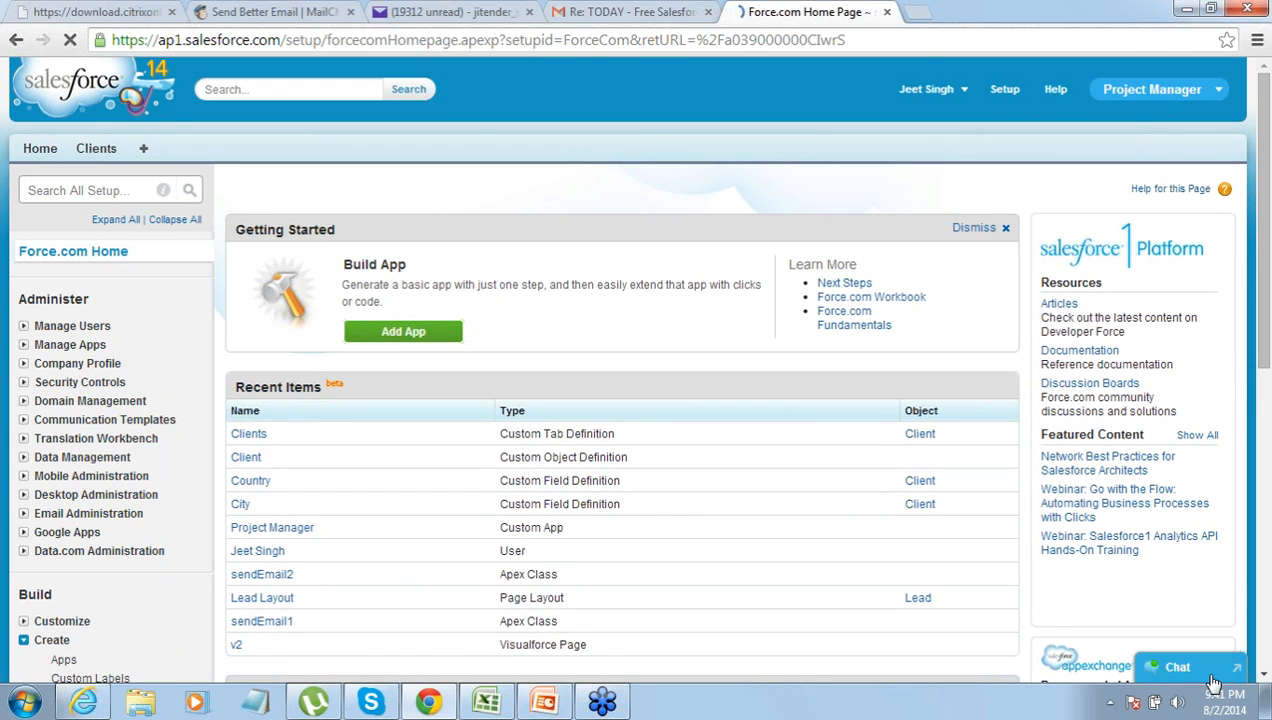
{"action": "scroll", "coordinate": [1260, 680], "scroll_direction": "down", "scroll_amount": 3}
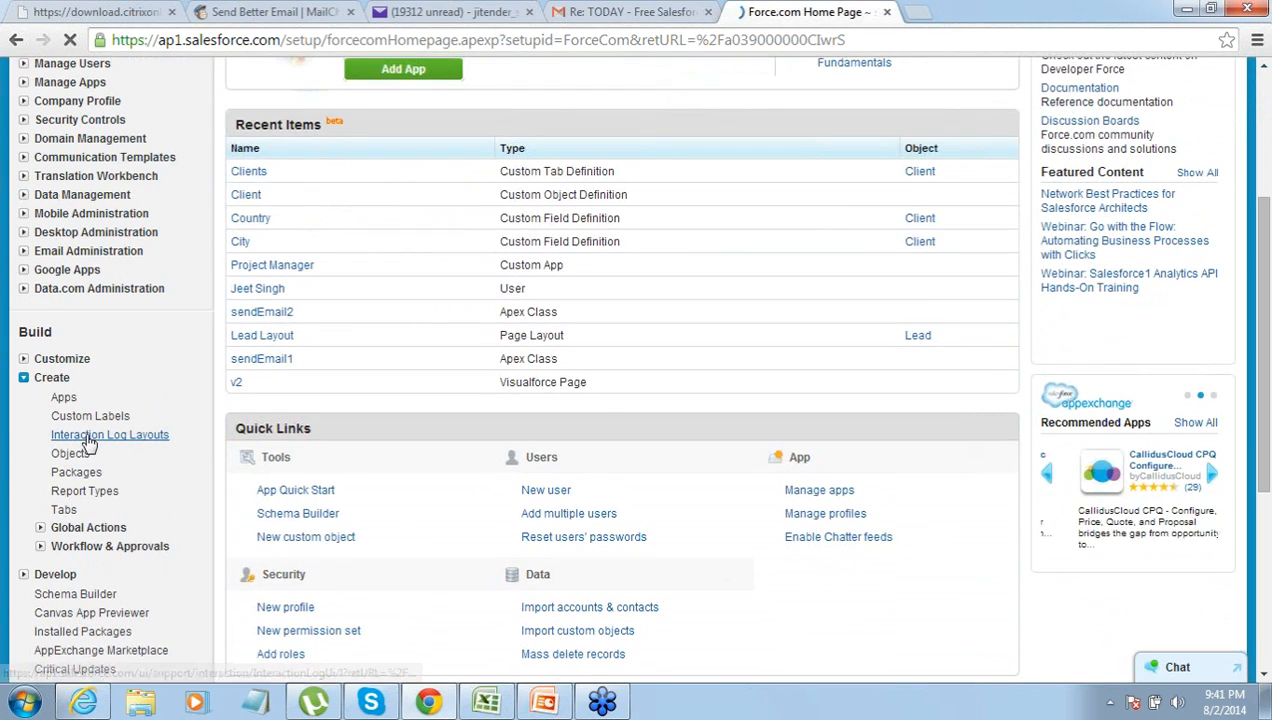
{"action": "left_click", "coordinate": [72, 454]}
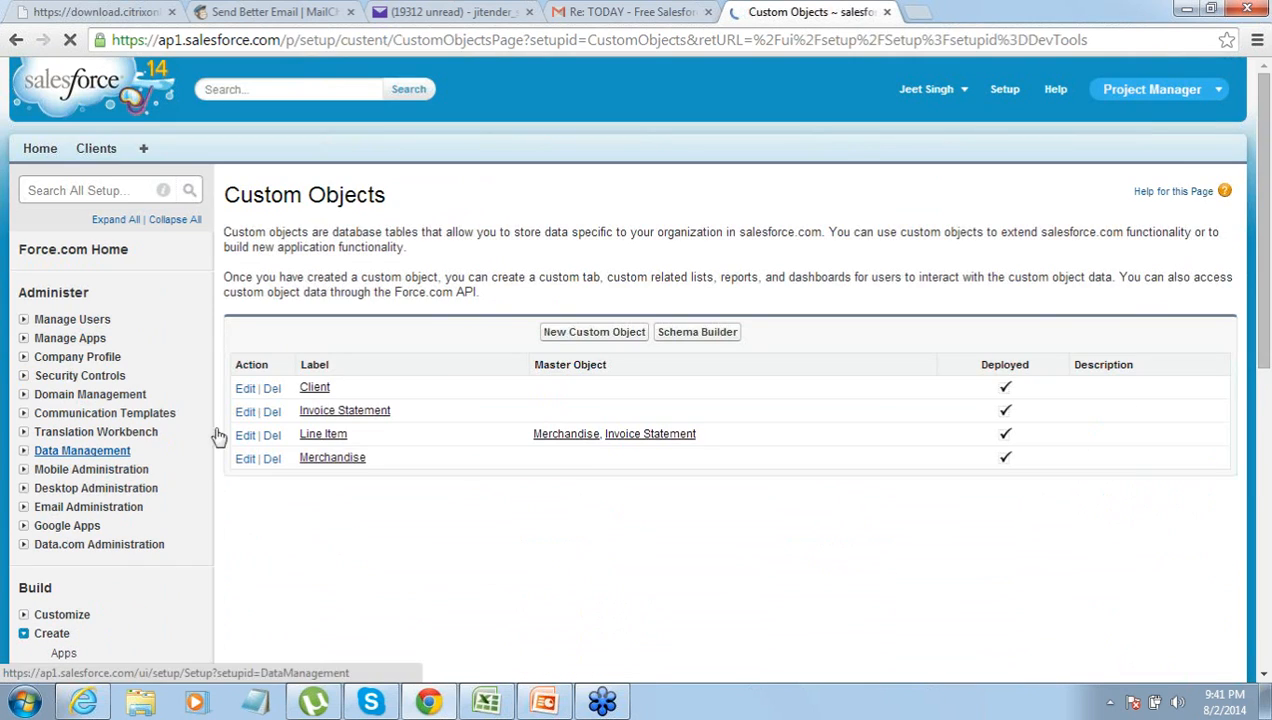
{"action": "left_click", "coordinate": [597, 333]}
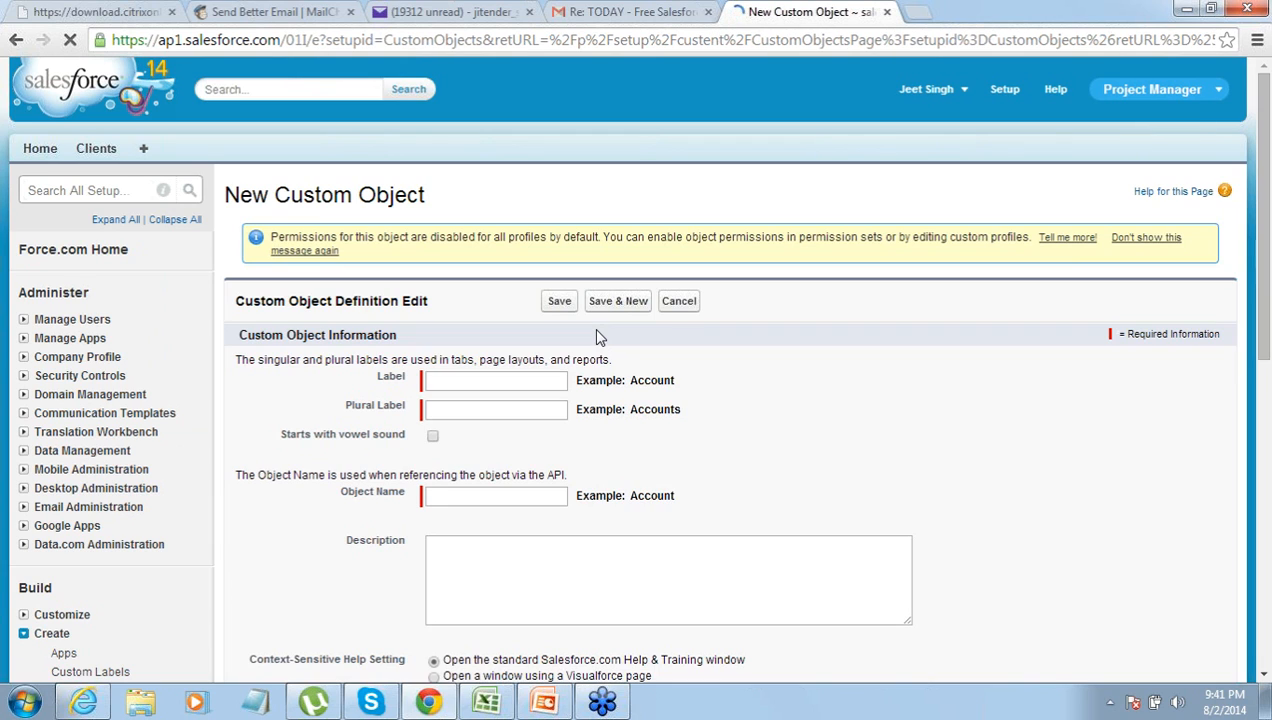
- Label the object Project with plural label Projects, keep the default record name and options, and save it
{"action": "left_click", "coordinate": [521, 380]}
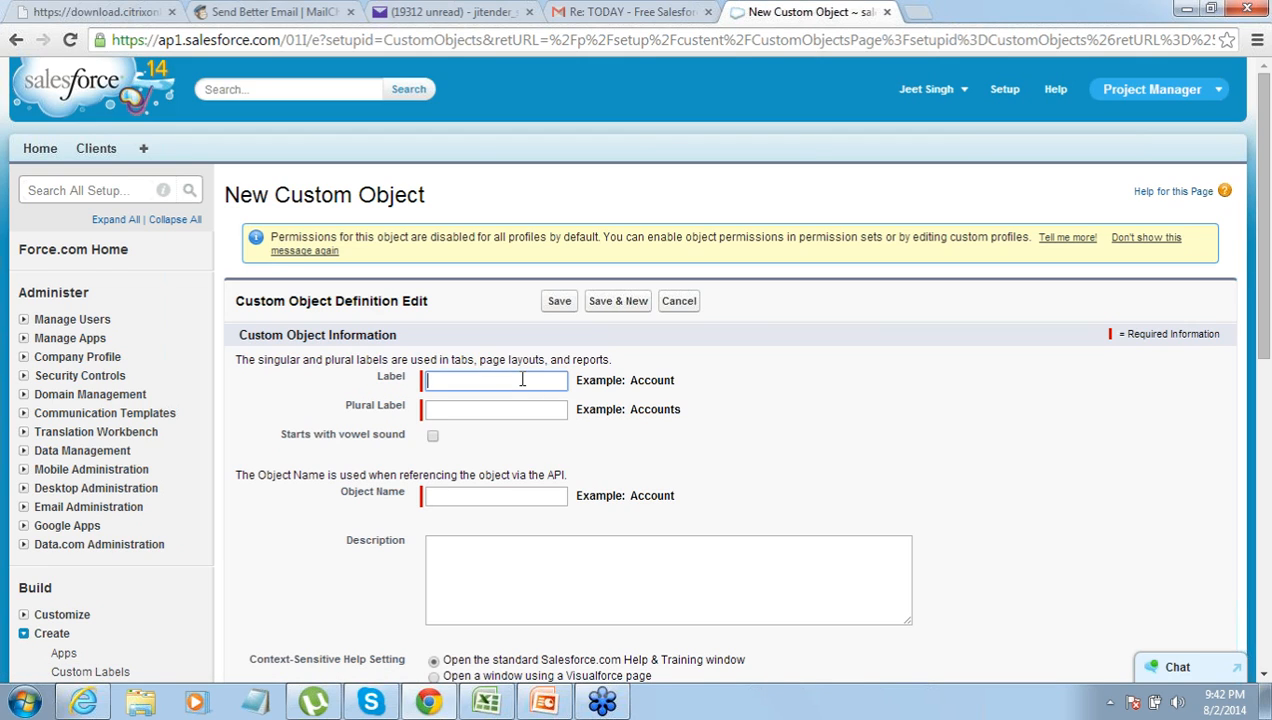
{"action": "type", "text": "Project"}
{"action": "key", "text": "Tab"}
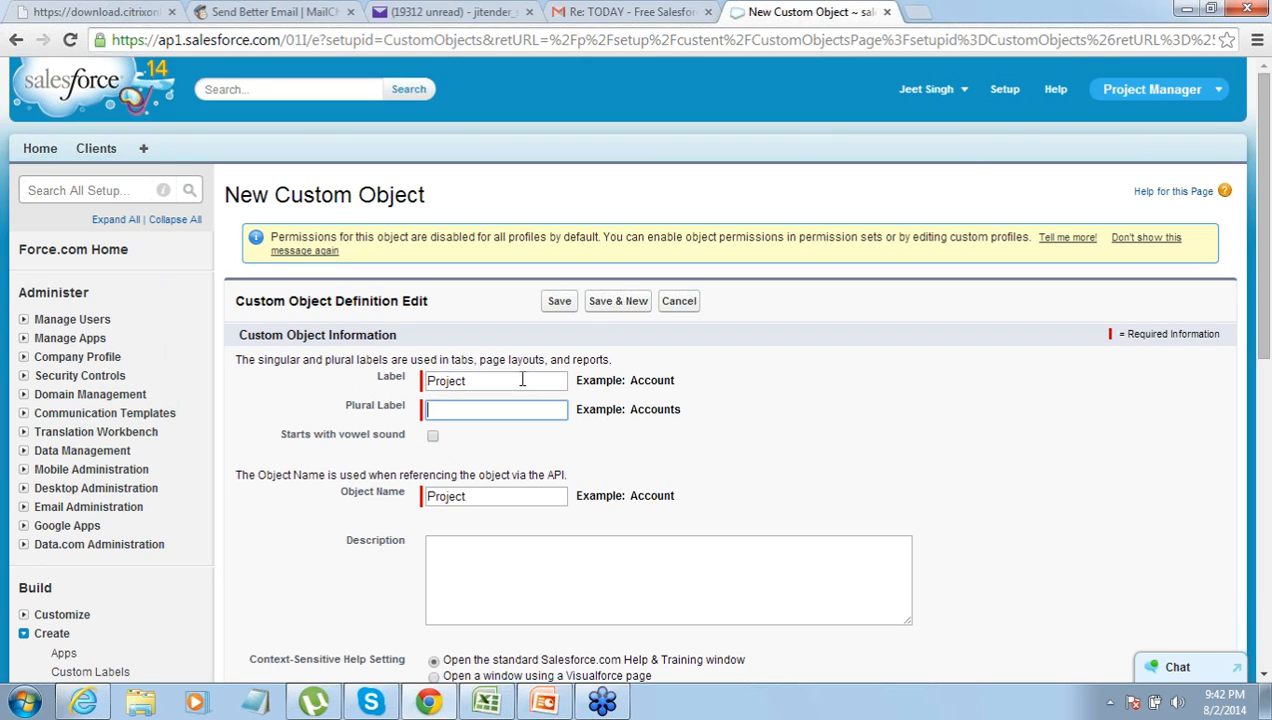
{"action": "type", "text": "Proj"}
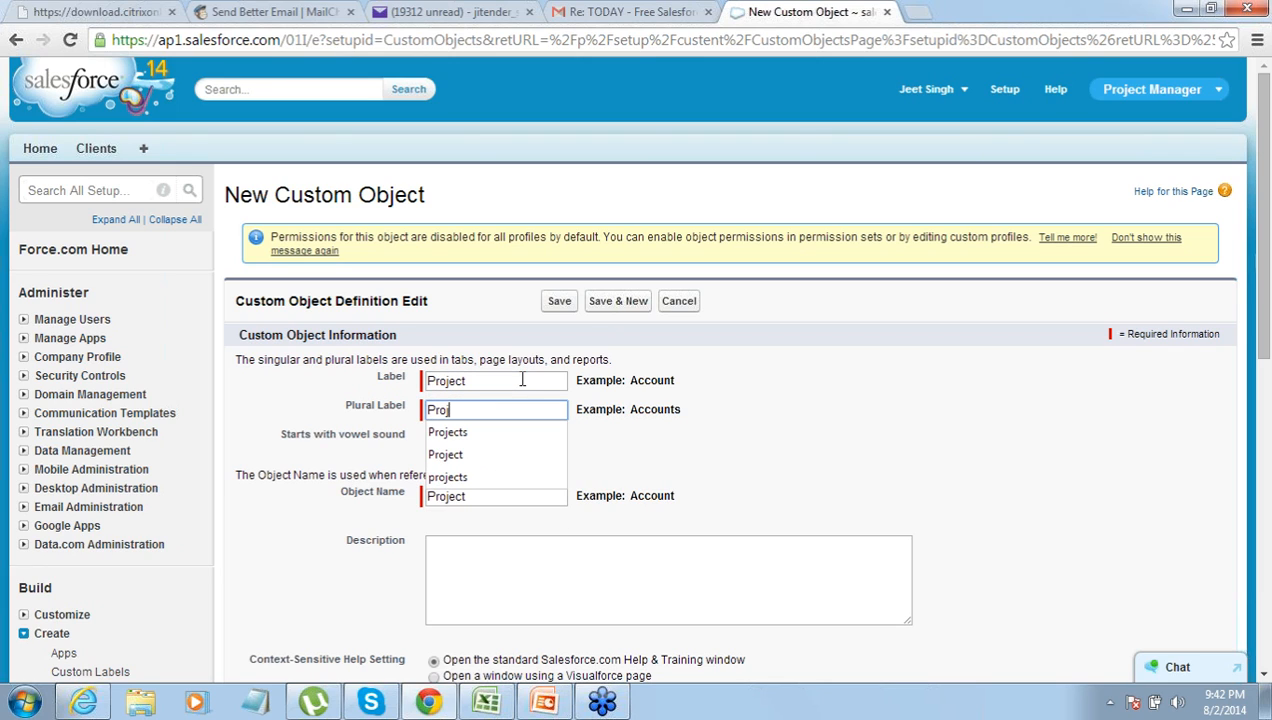
{"action": "type", "text": "ects"}
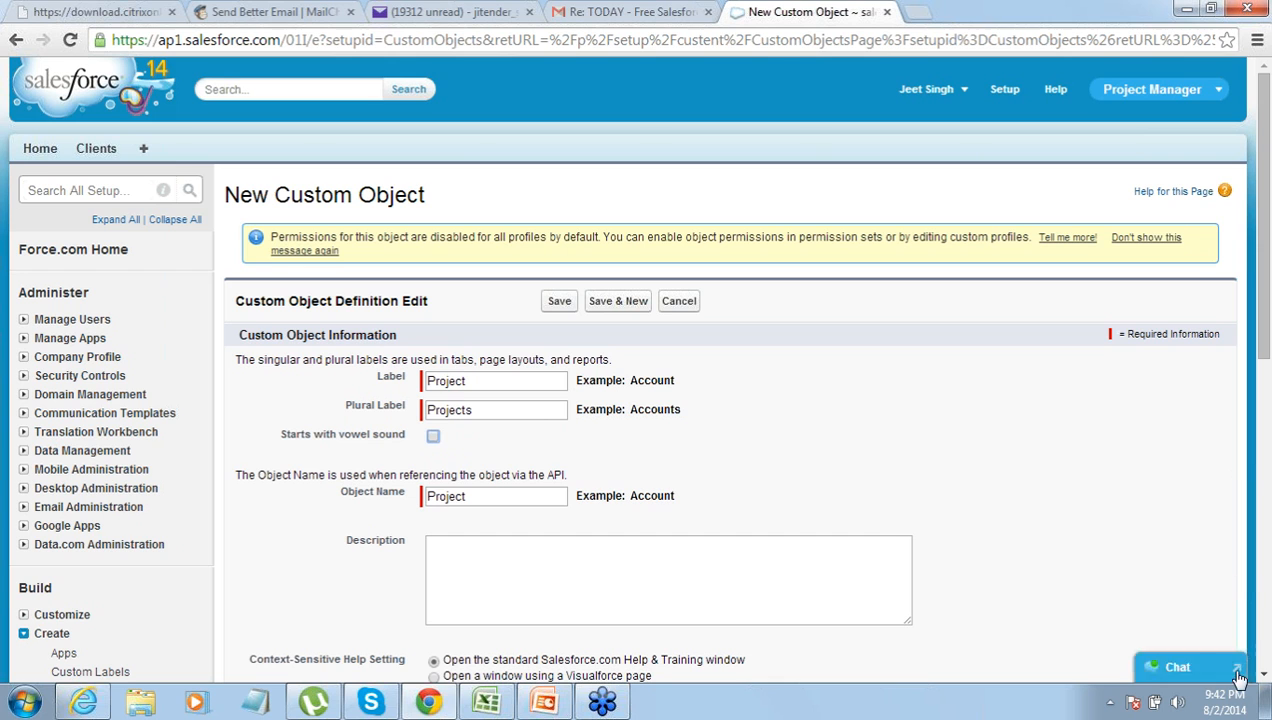
{"action": "scroll", "coordinate": [1264, 677], "scroll_direction": "down", "scroll_amount": 10}
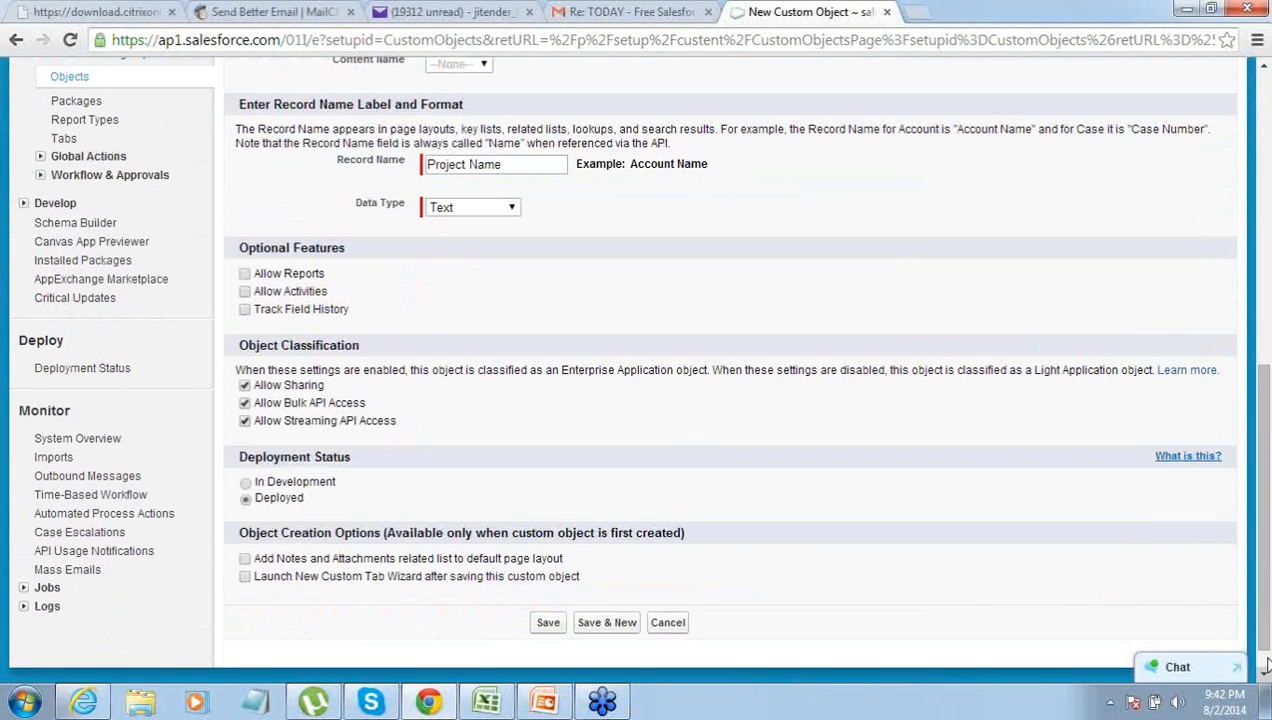
{"action": "left_click_drag", "start_coordinate": [1264, 638], "coordinate": [1264, 655]}
{"action": "left_click", "coordinate": [543, 598]}
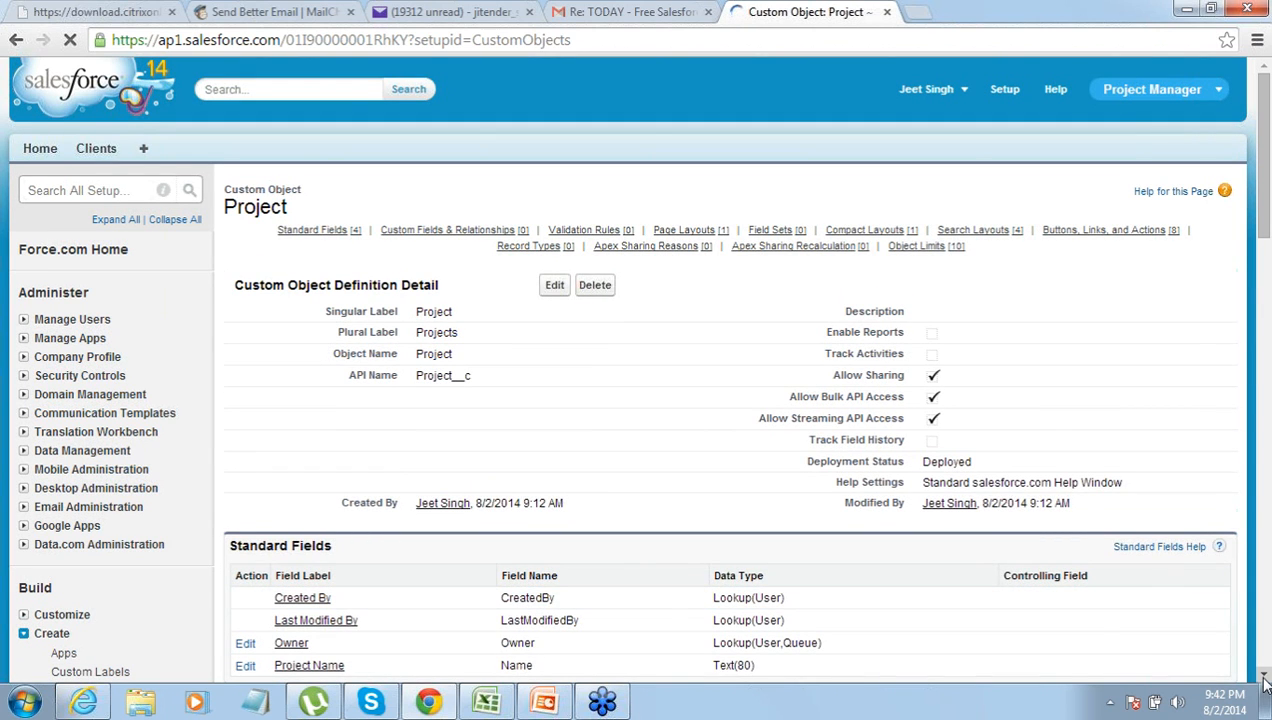
- Start a new custom field on the Project object with the Date data type and continue to its details
{"action": "scroll", "coordinate": [1265, 680], "scroll_direction": "down", "scroll_amount": 3}
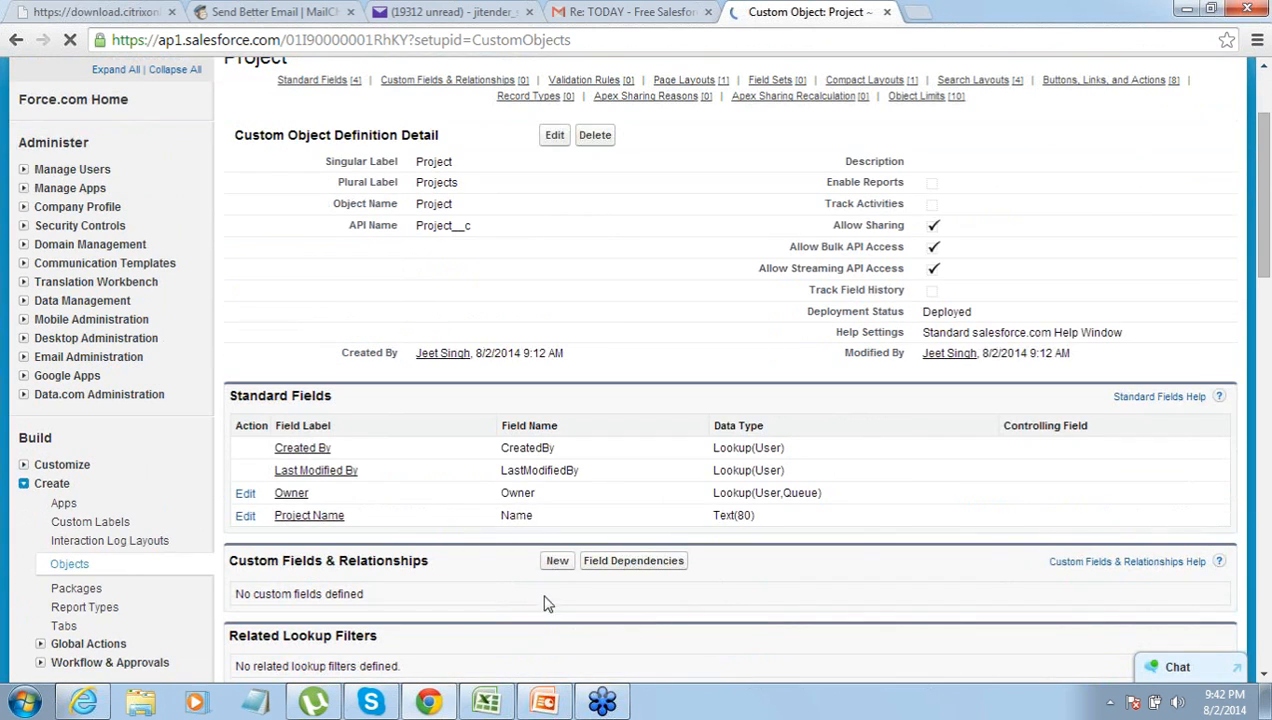
{"action": "left_click", "coordinate": [560, 565]}
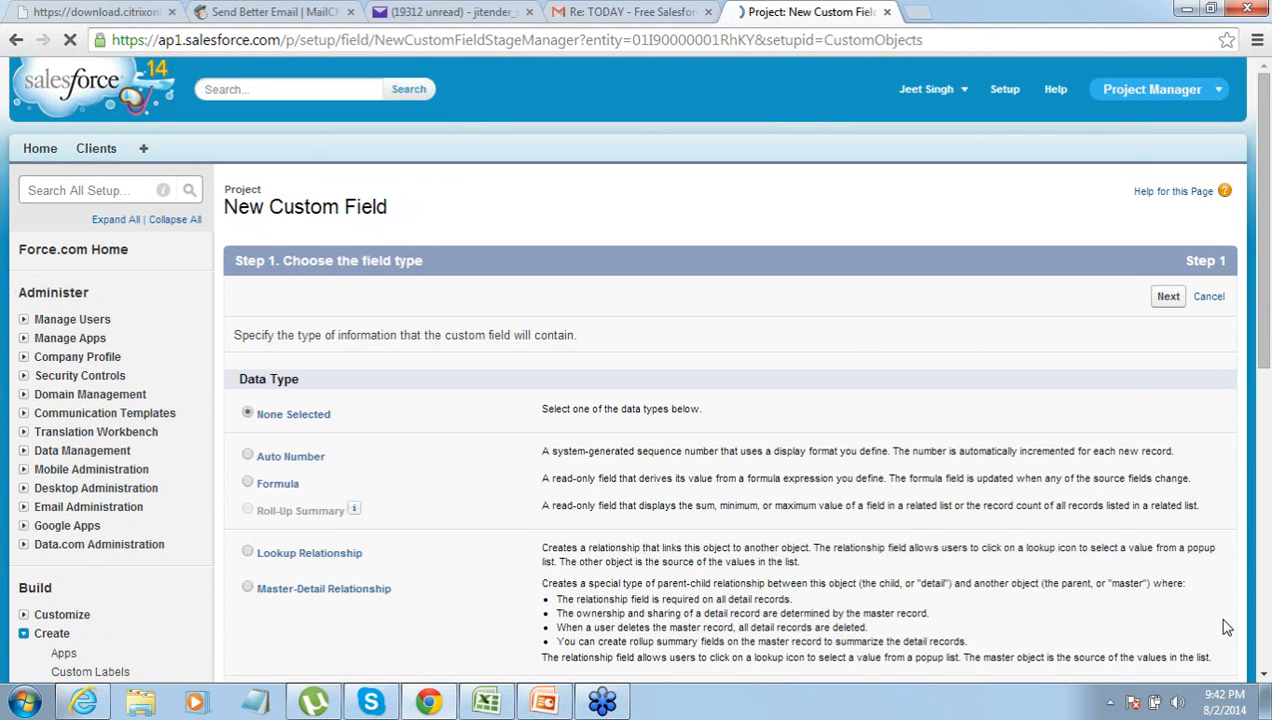
{"action": "left_click", "coordinate": [1264, 680]}
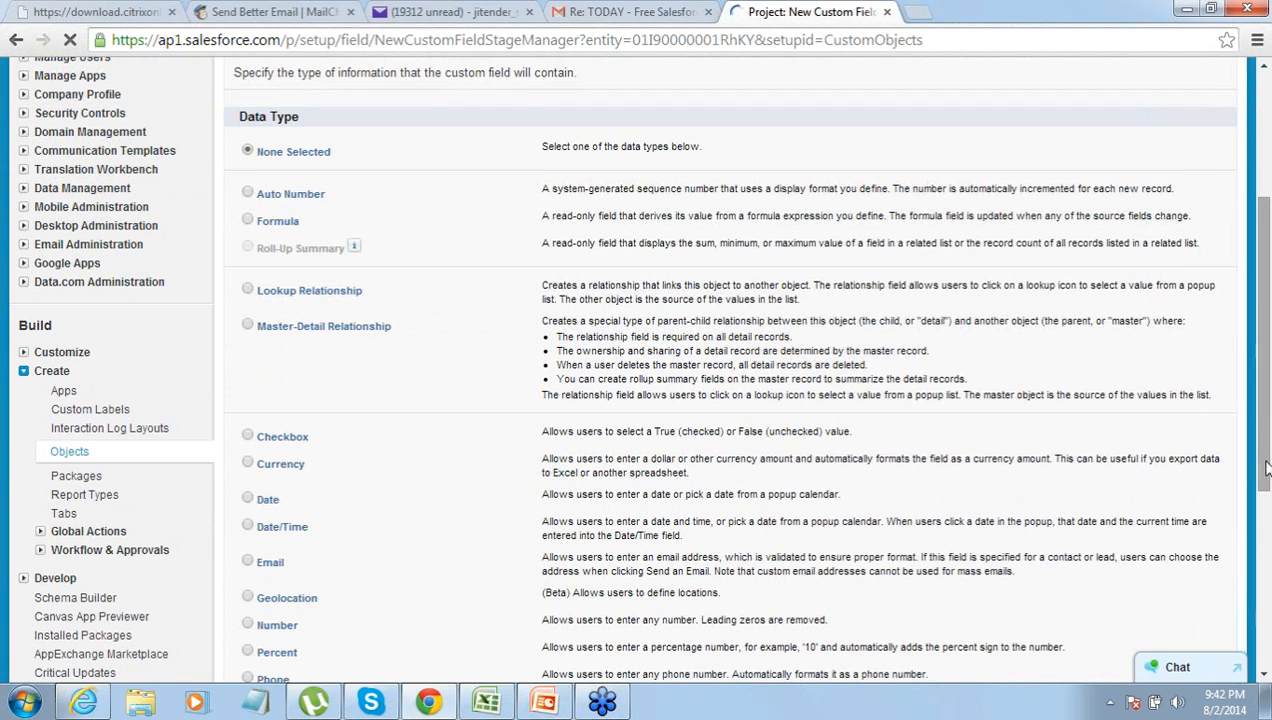
{"action": "scroll", "coordinate": [1266, 500], "scroll_direction": "down", "scroll_amount": 2}
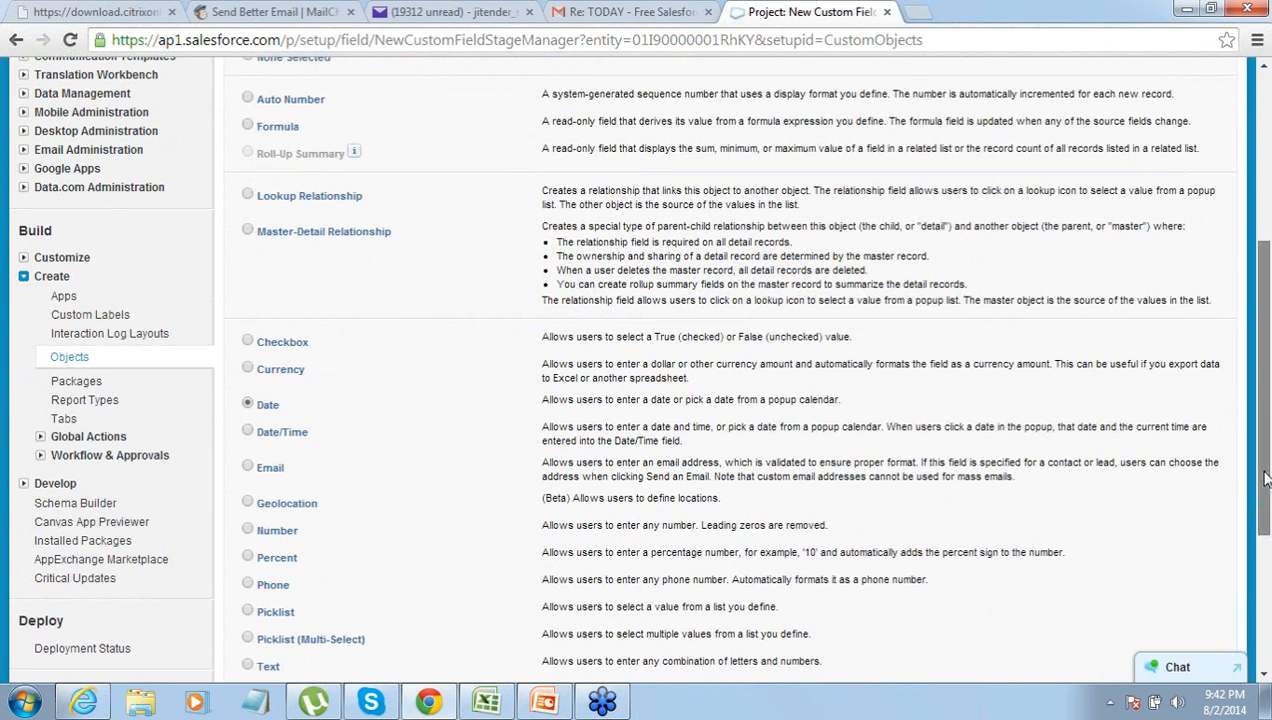
{"action": "scroll", "coordinate": [1264, 503], "scroll_direction": "down", "scroll_amount": 5}
{"action": "left_click", "coordinate": [1168, 575]}
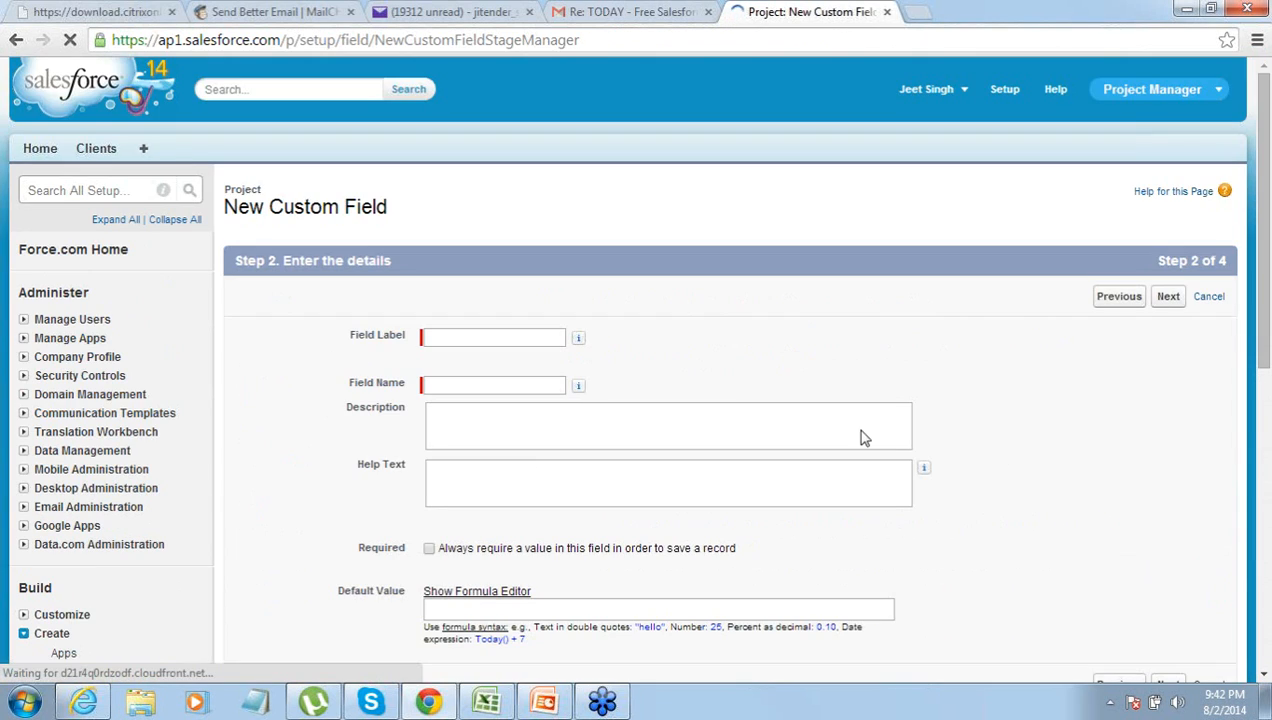
- Label the field Start date, accept the default field-level security and Project Layout, and save it
{"action": "left_click", "coordinate": [487, 338]}
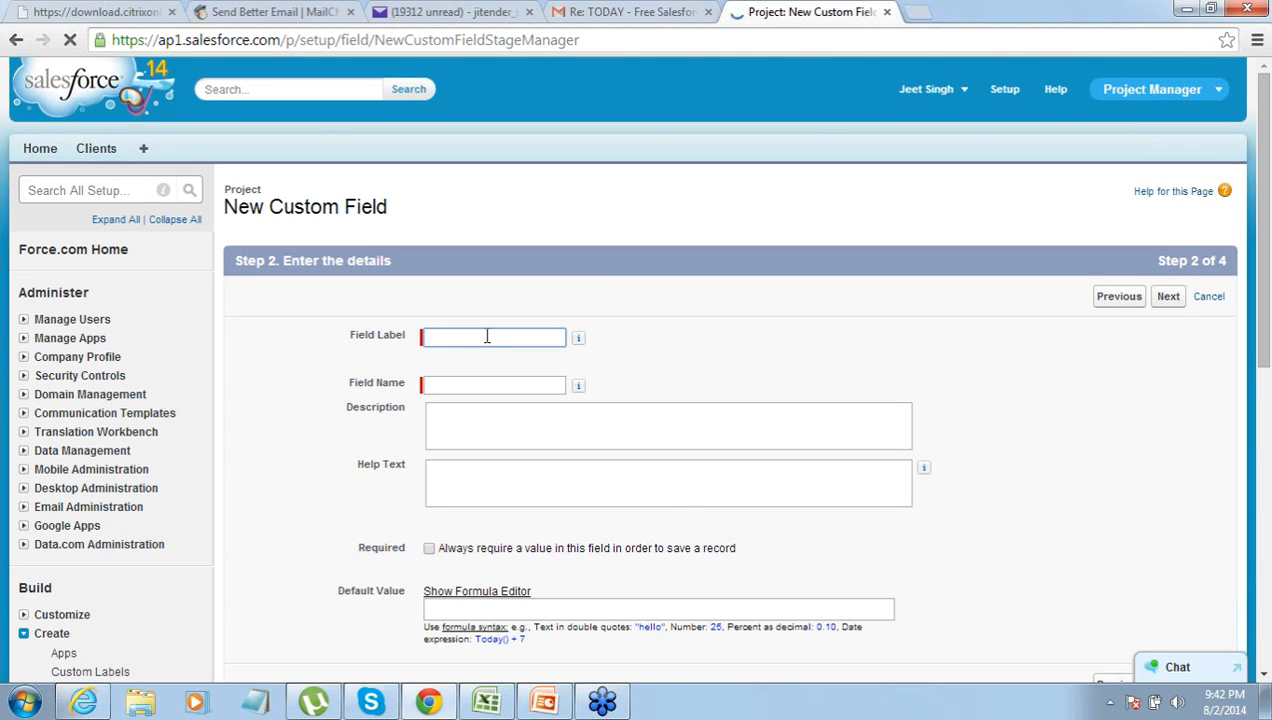
{"action": "type", "text": "Start date"}
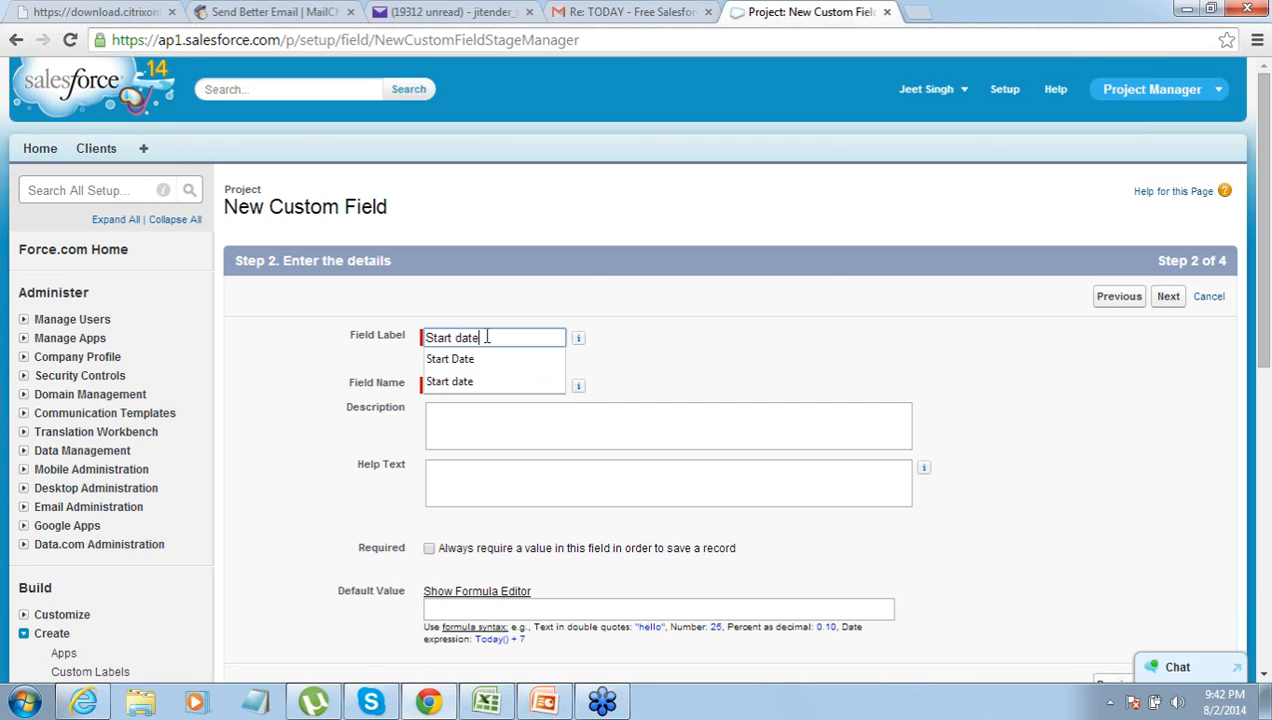
{"action": "key", "text": "Tab"}
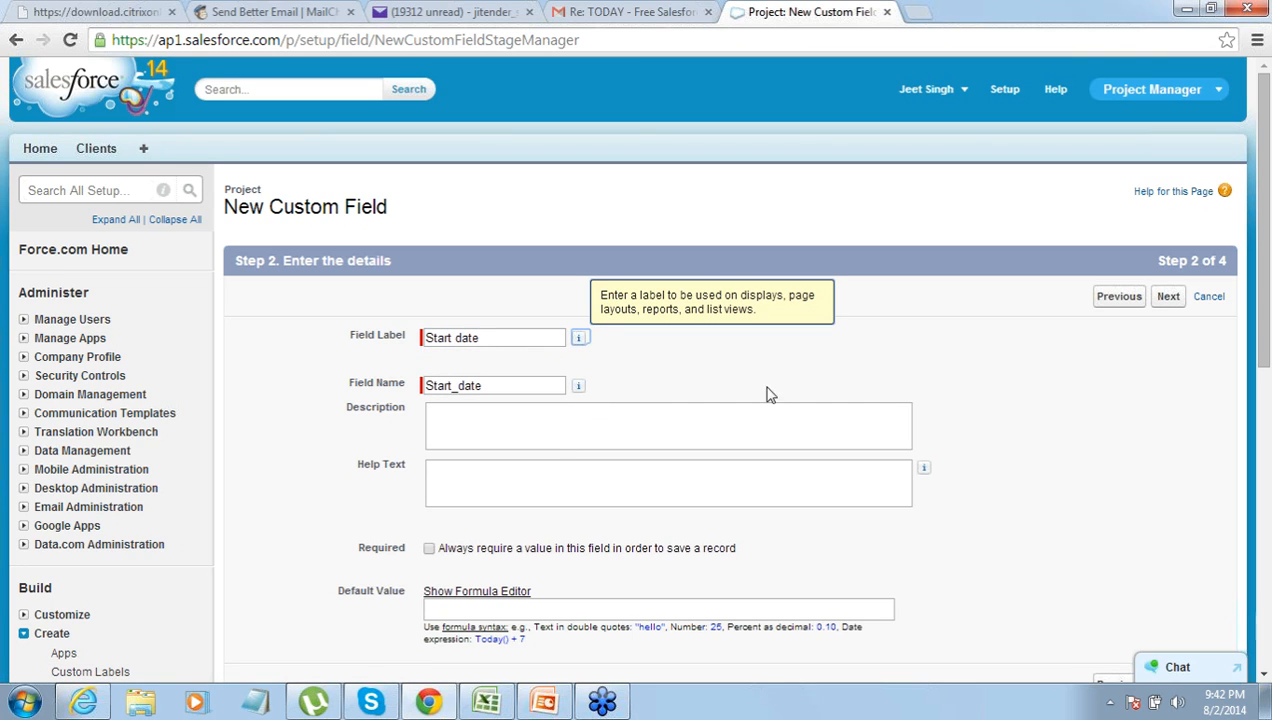
{"action": "left_click", "coordinate": [1168, 298]}
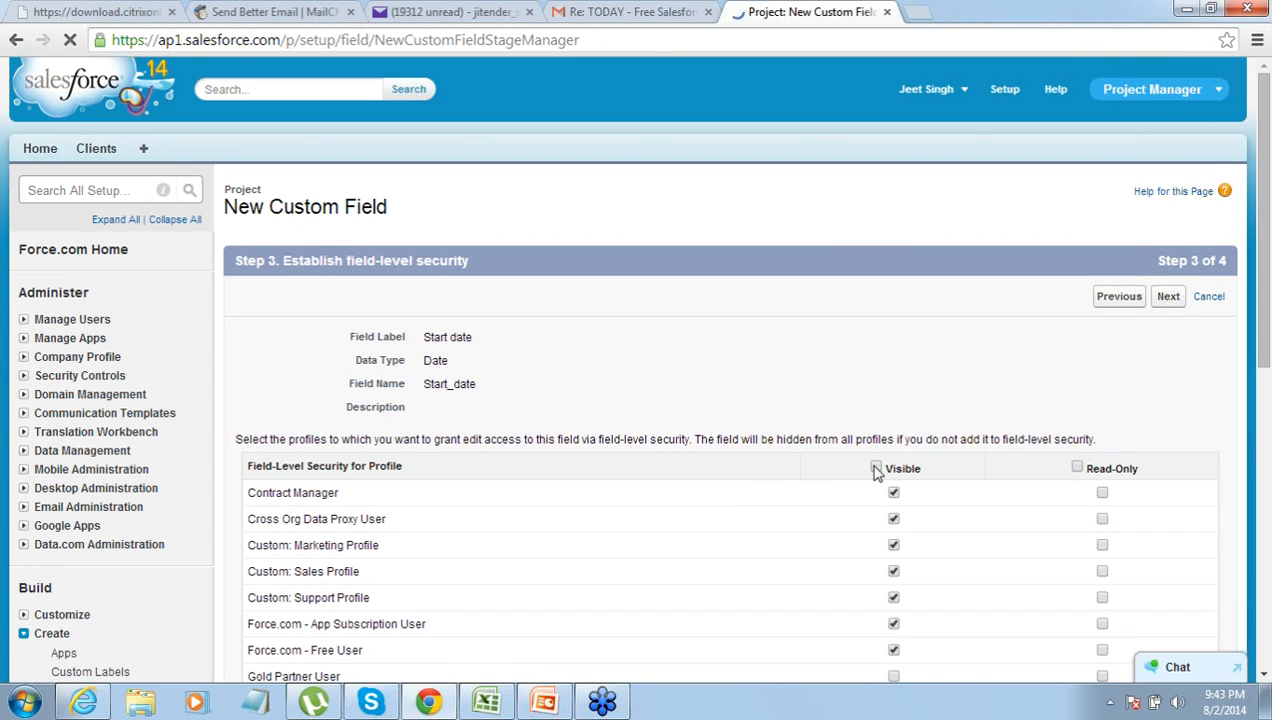
{"action": "left_click", "coordinate": [1166, 302]}
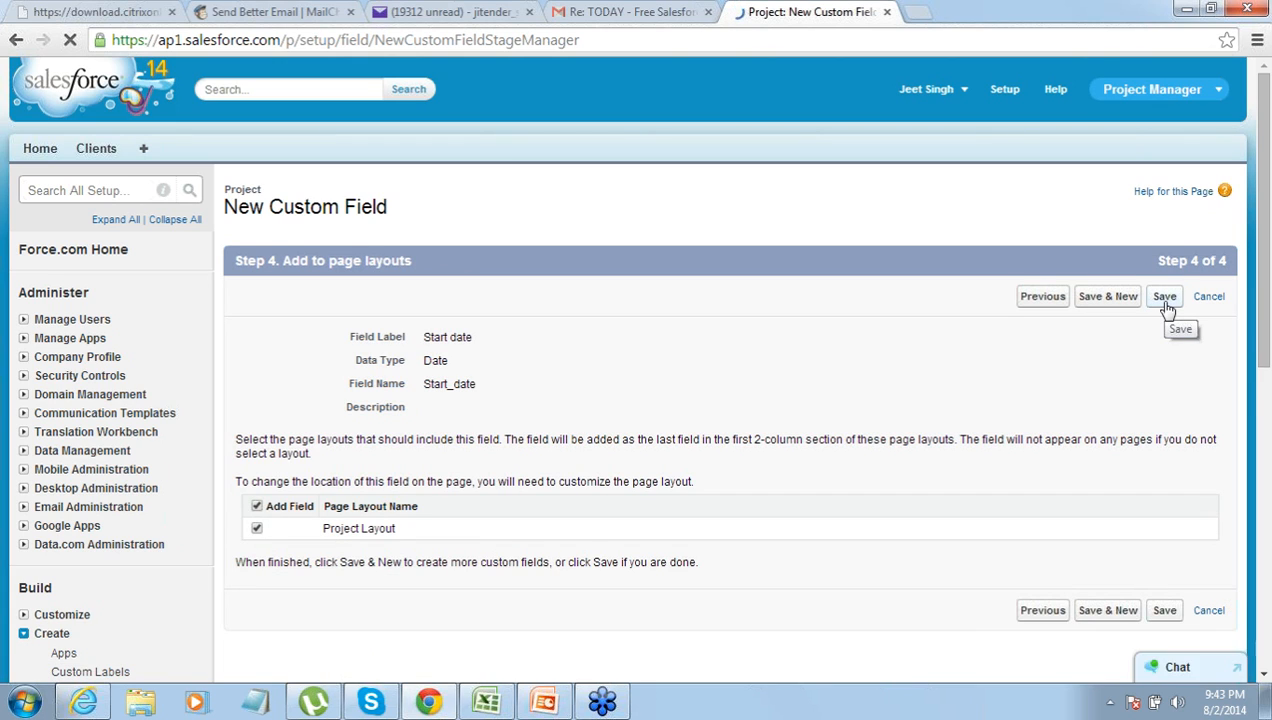
{"action": "left_click", "coordinate": [1166, 300]}
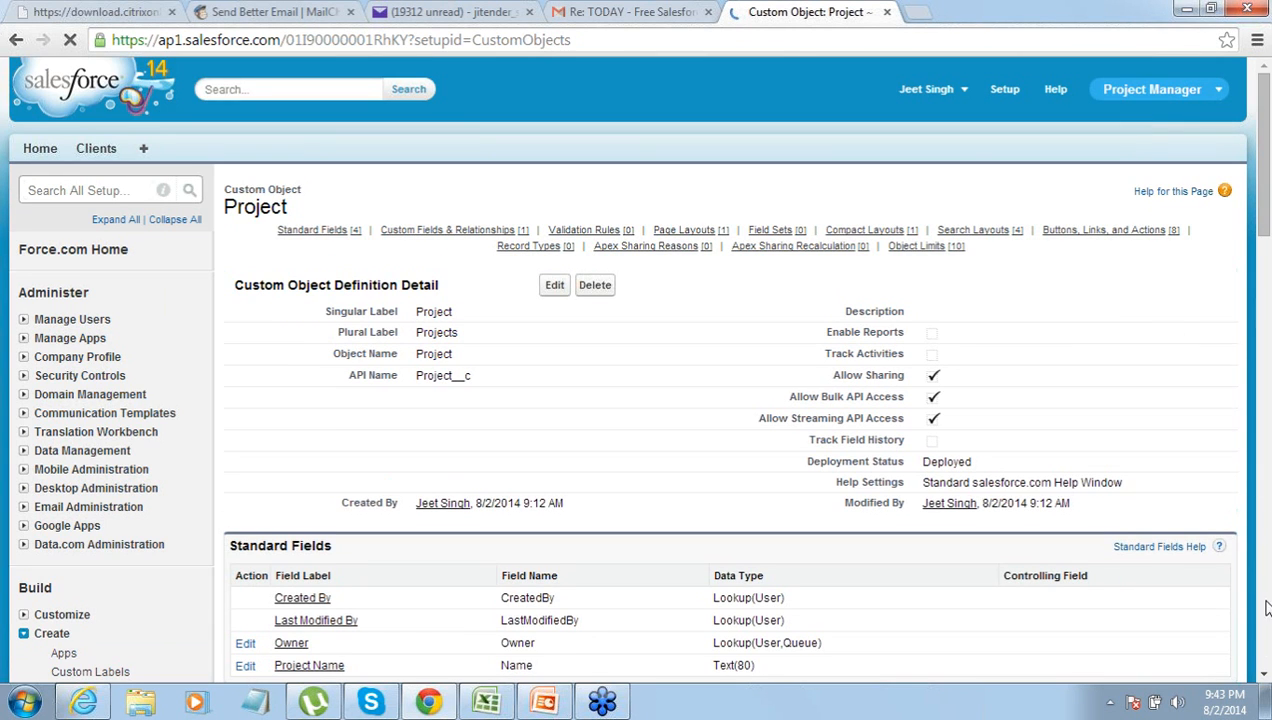
- Start another custom field on the Project object with the Picklist data type and continue to its details
{"action": "scroll", "coordinate": [1007, 513], "scroll_direction": "down", "scroll_amount": 3}
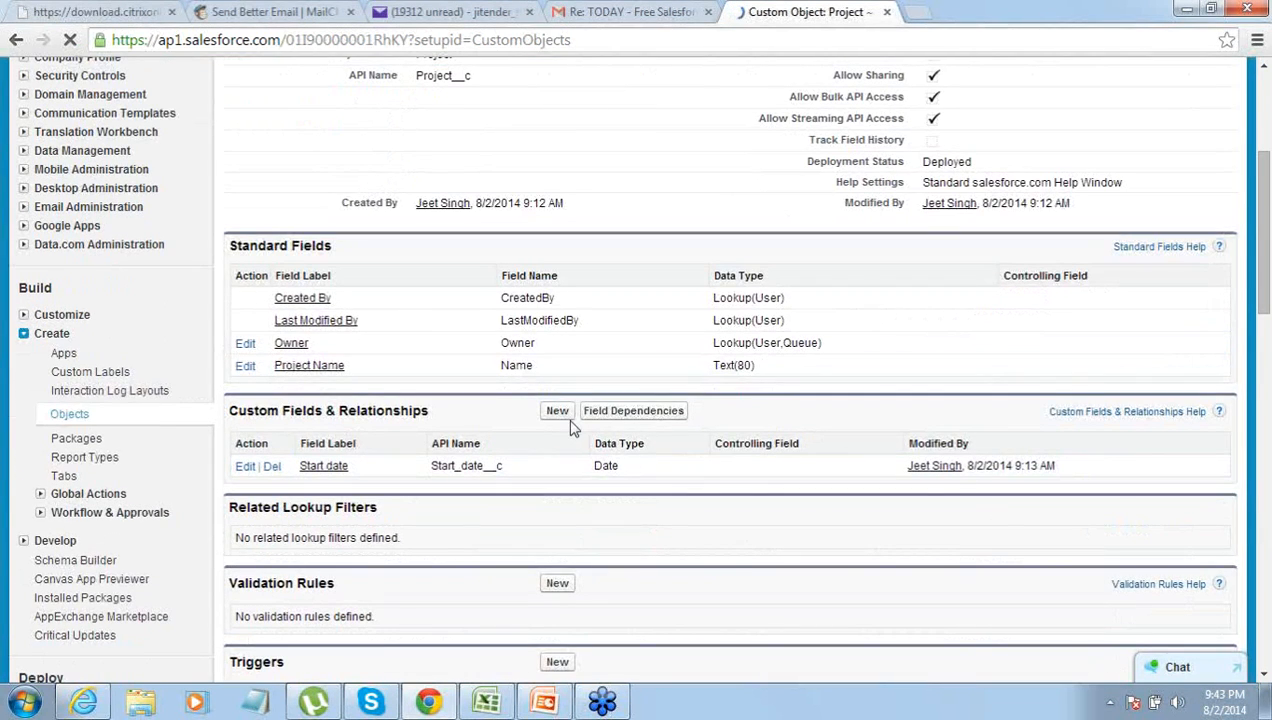
{"action": "left_click", "coordinate": [557, 413]}
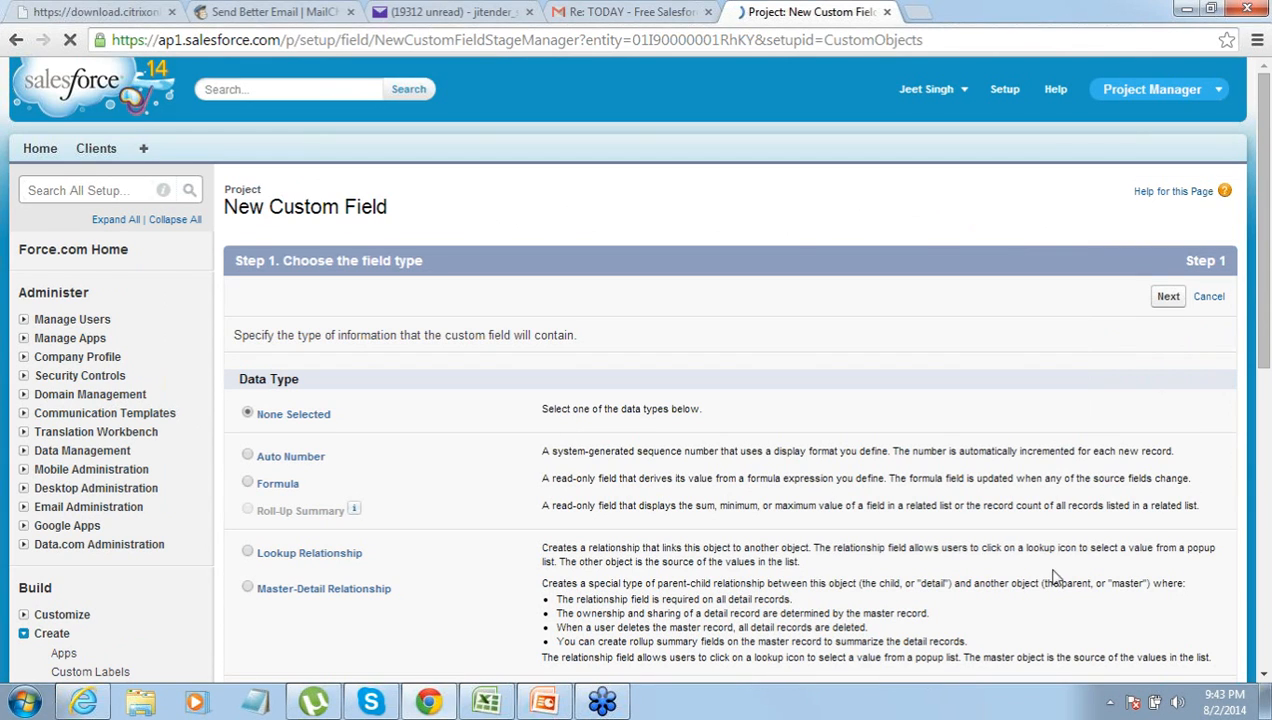
{"action": "left_click", "coordinate": [1262, 676]}
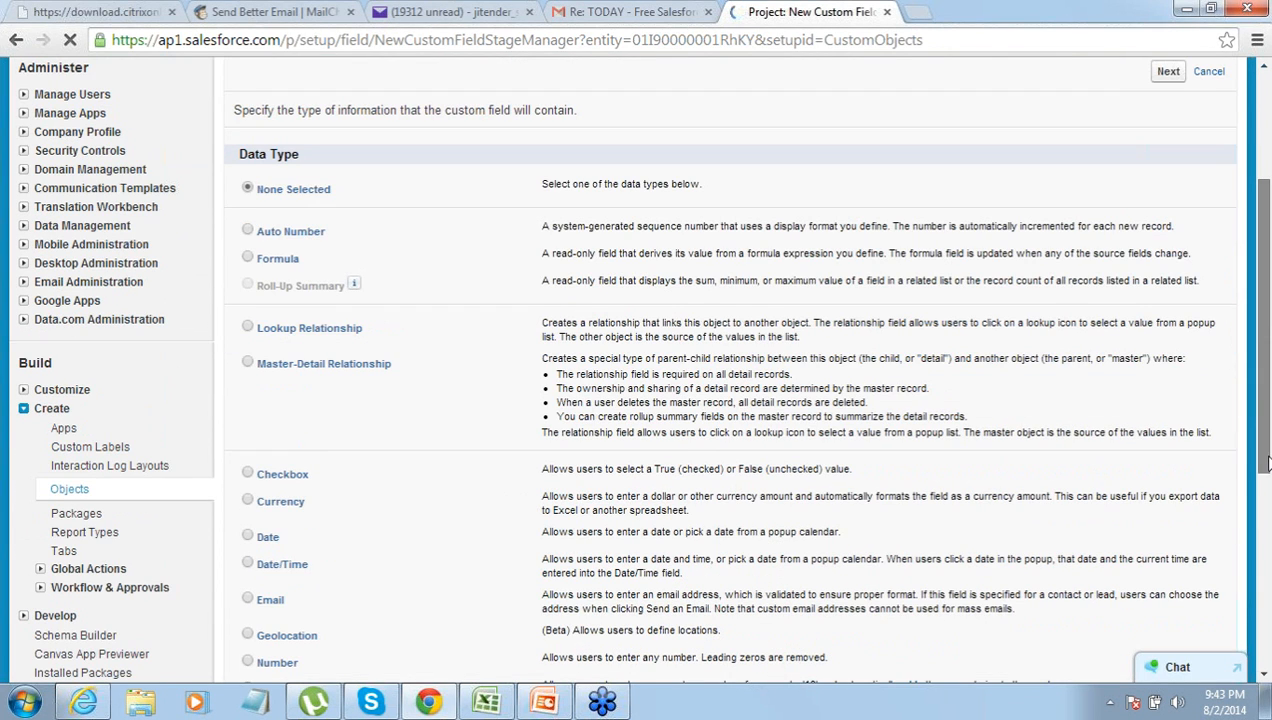
{"action": "left_click_drag", "start_coordinate": [1266, 462], "coordinate": [1266, 522]}
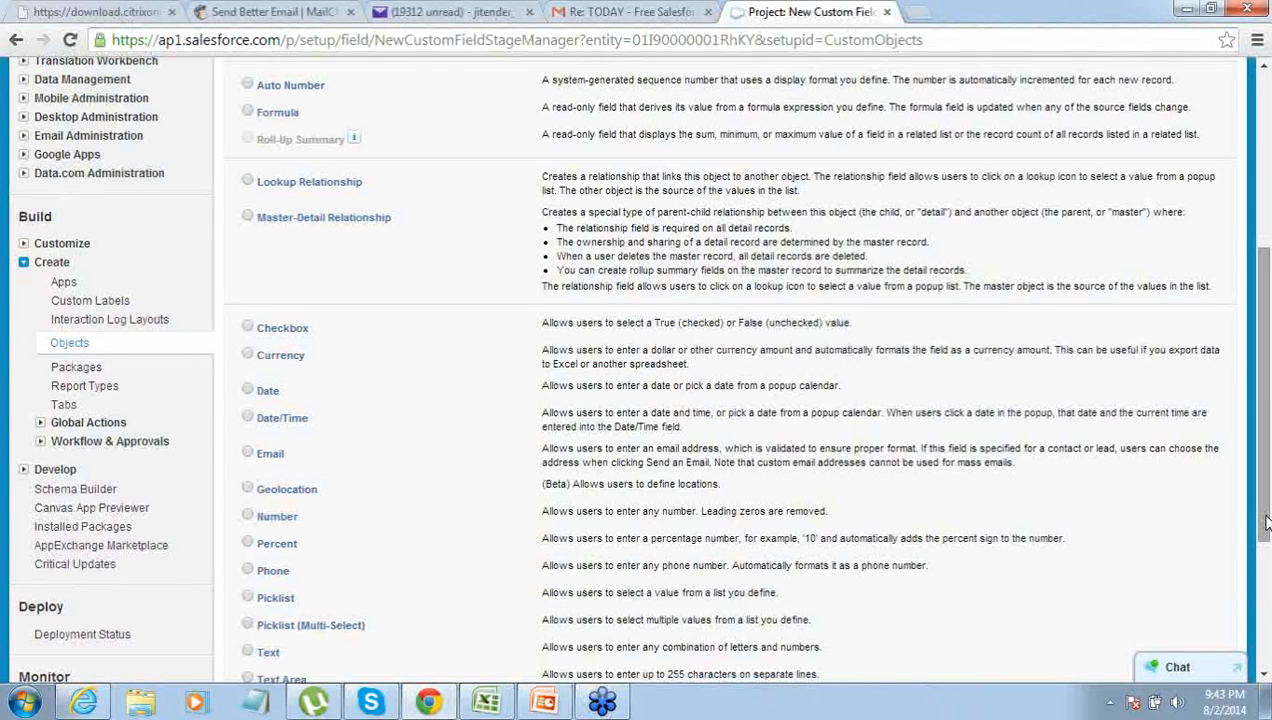
{"action": "left_click_drag", "start_coordinate": [1265, 522], "coordinate": [1264, 576]}
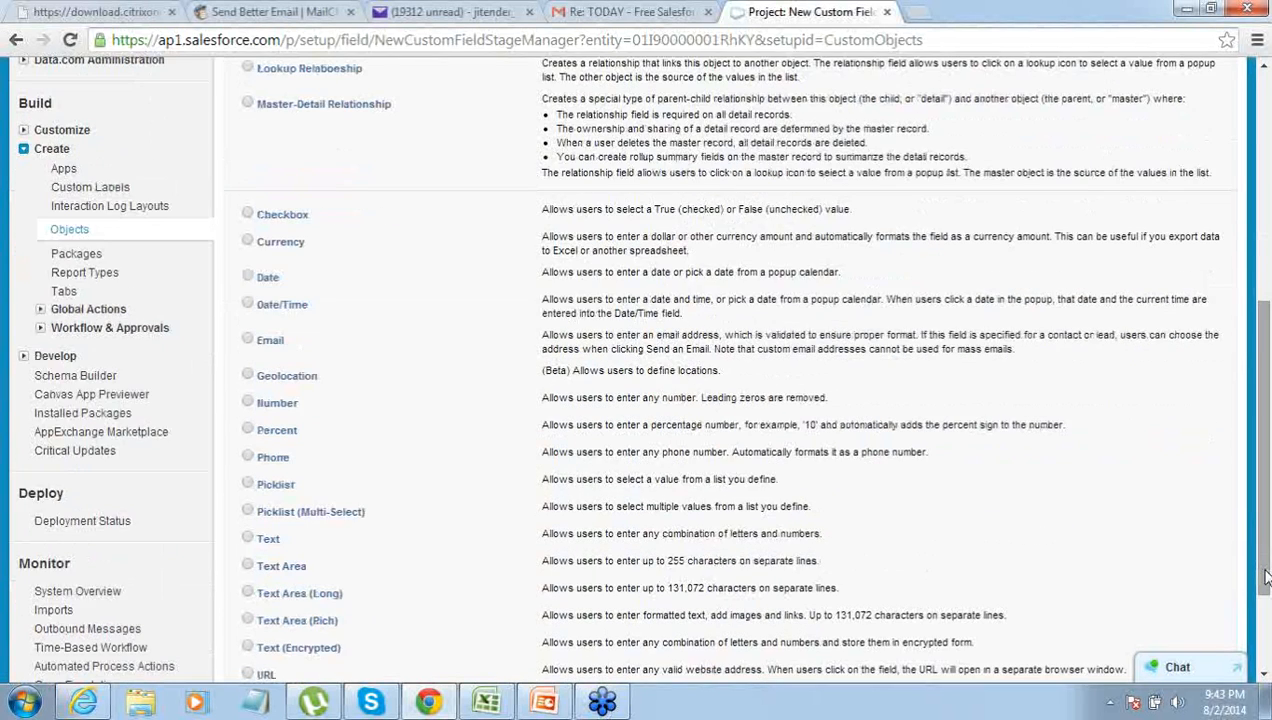
{"action": "left_click", "coordinate": [248, 485]}
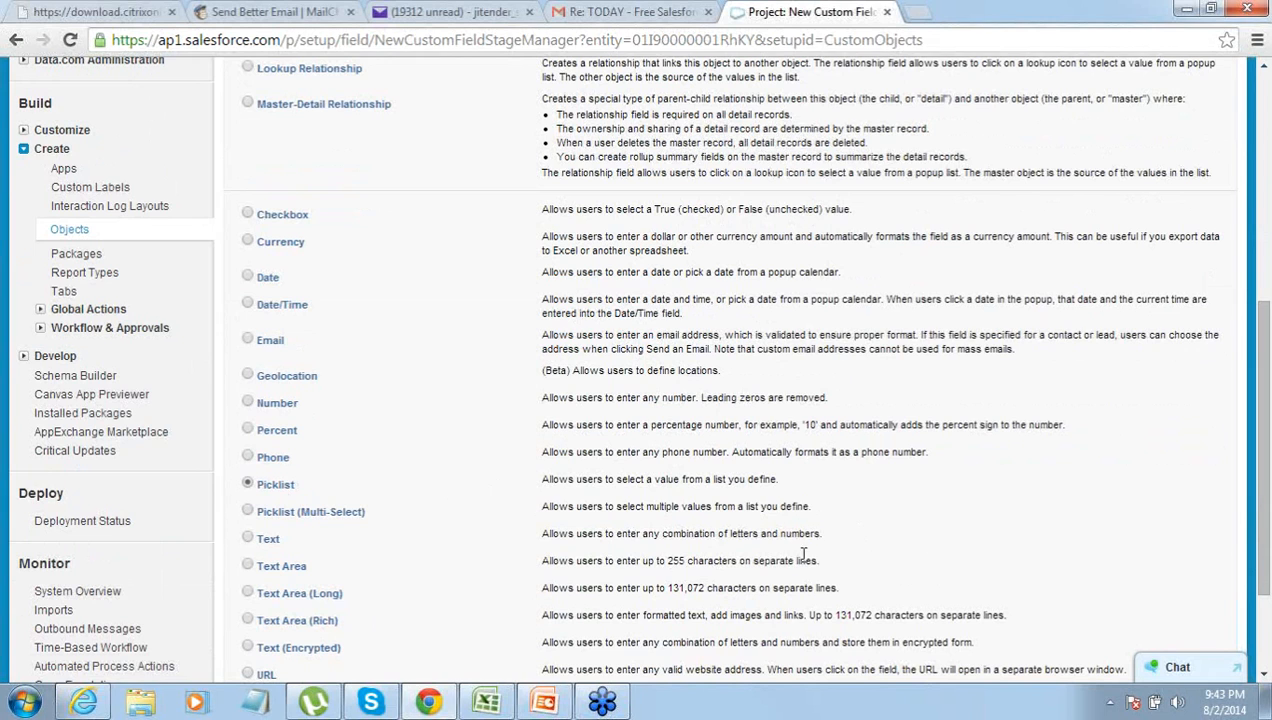
{"action": "left_click_drag", "start_coordinate": [1260, 518], "coordinate": [1258, 640]}
{"action": "left_click", "coordinate": [1168, 576]}
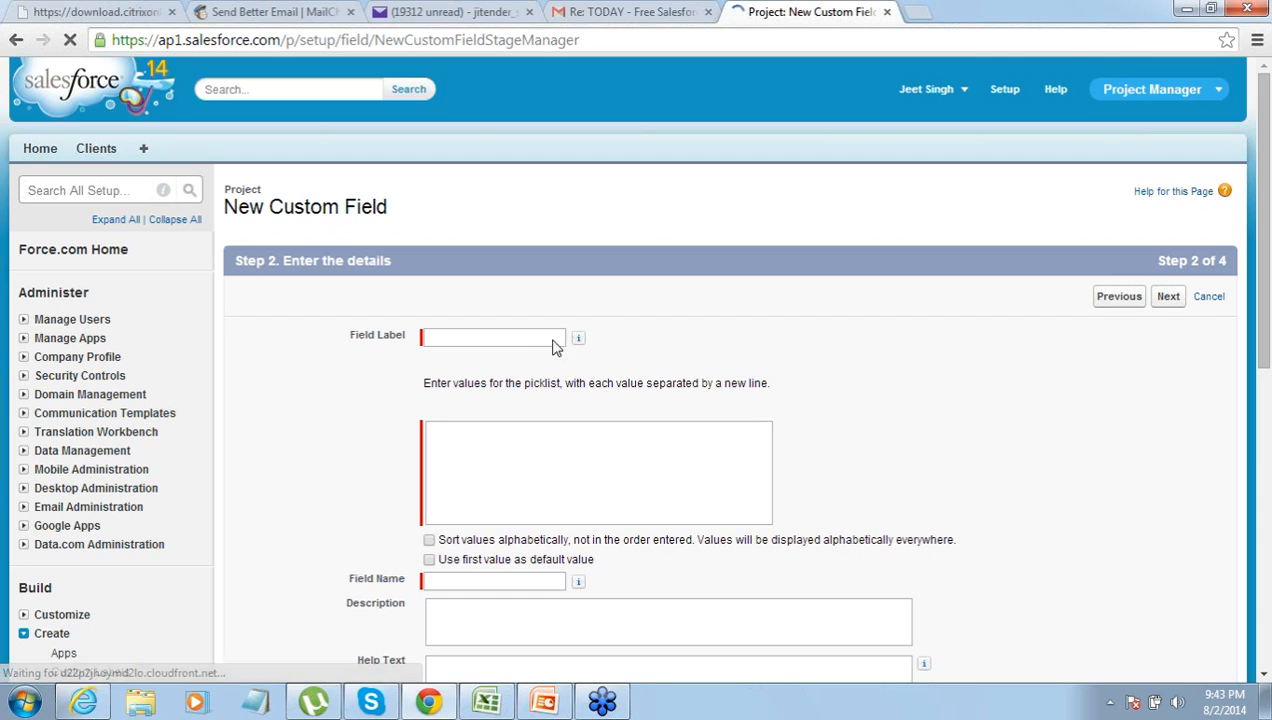
- Label the picklist field Priority and enter the values Low, Medium and High on separate lines
{"action": "left_click", "coordinate": [522, 338]}
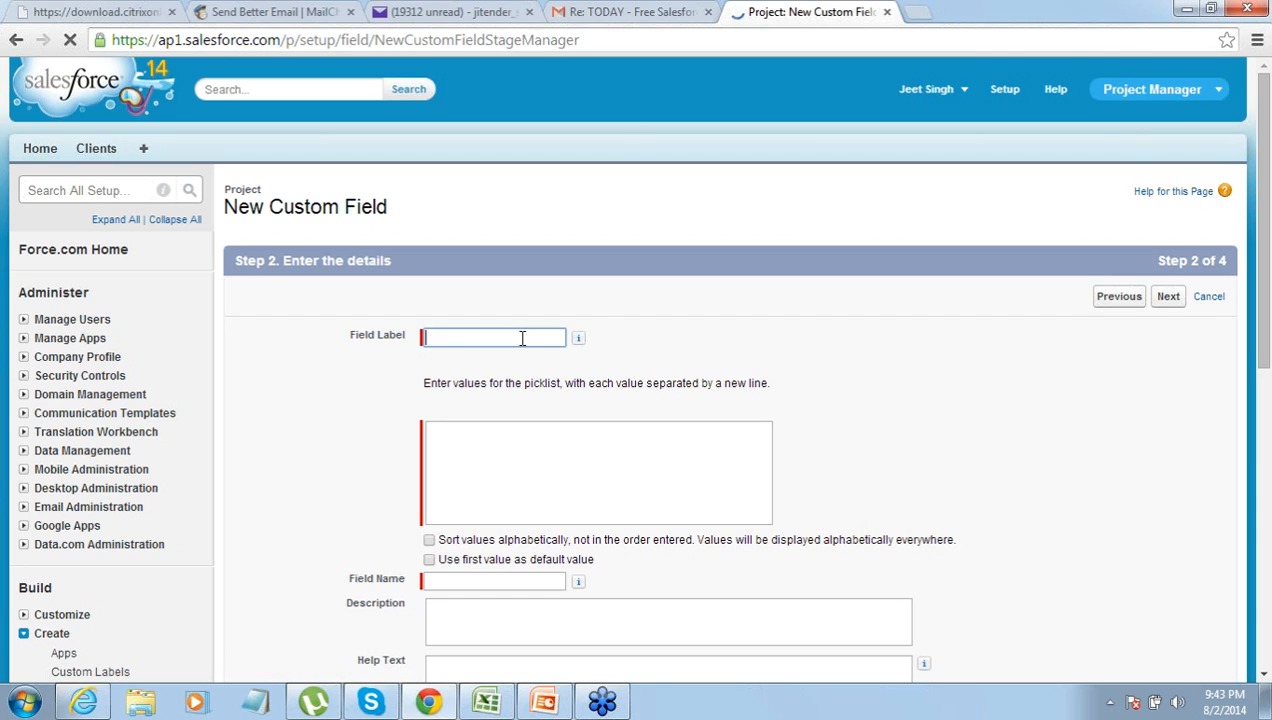
{"action": "type", "text": "Priority"}
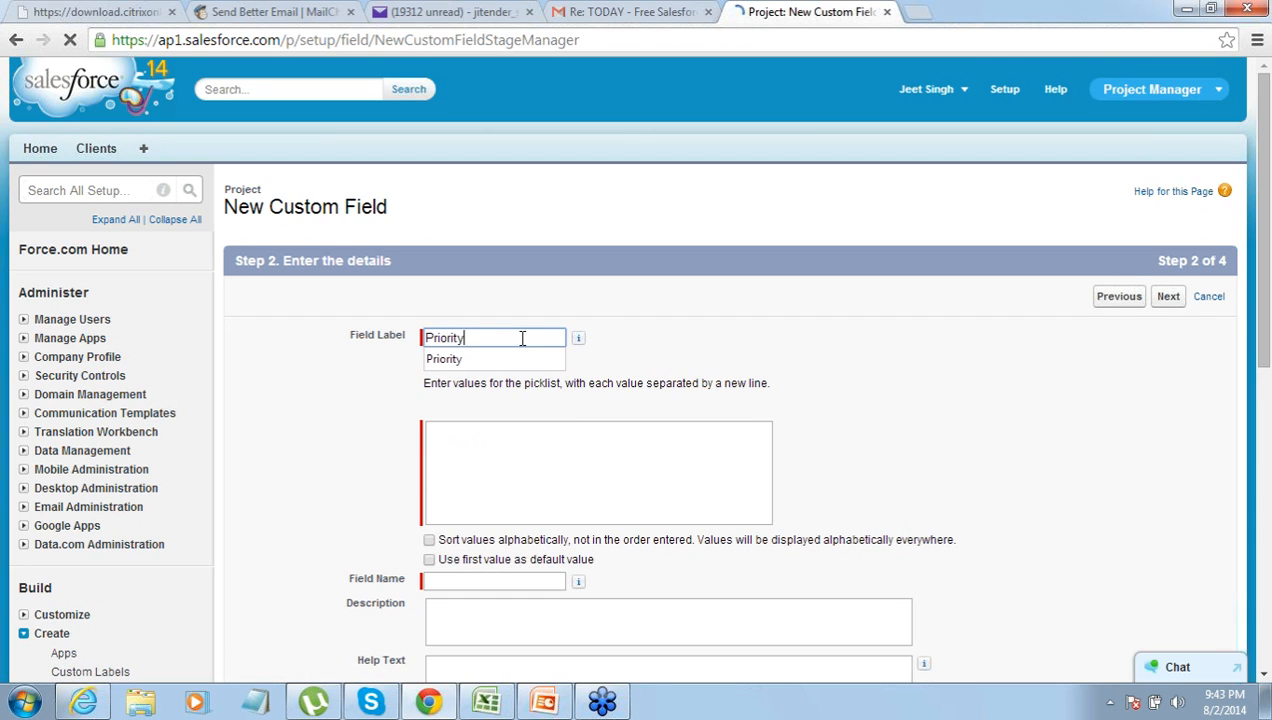
{"action": "key", "text": "Tab"}
{"action": "left_click", "coordinate": [484, 434]}
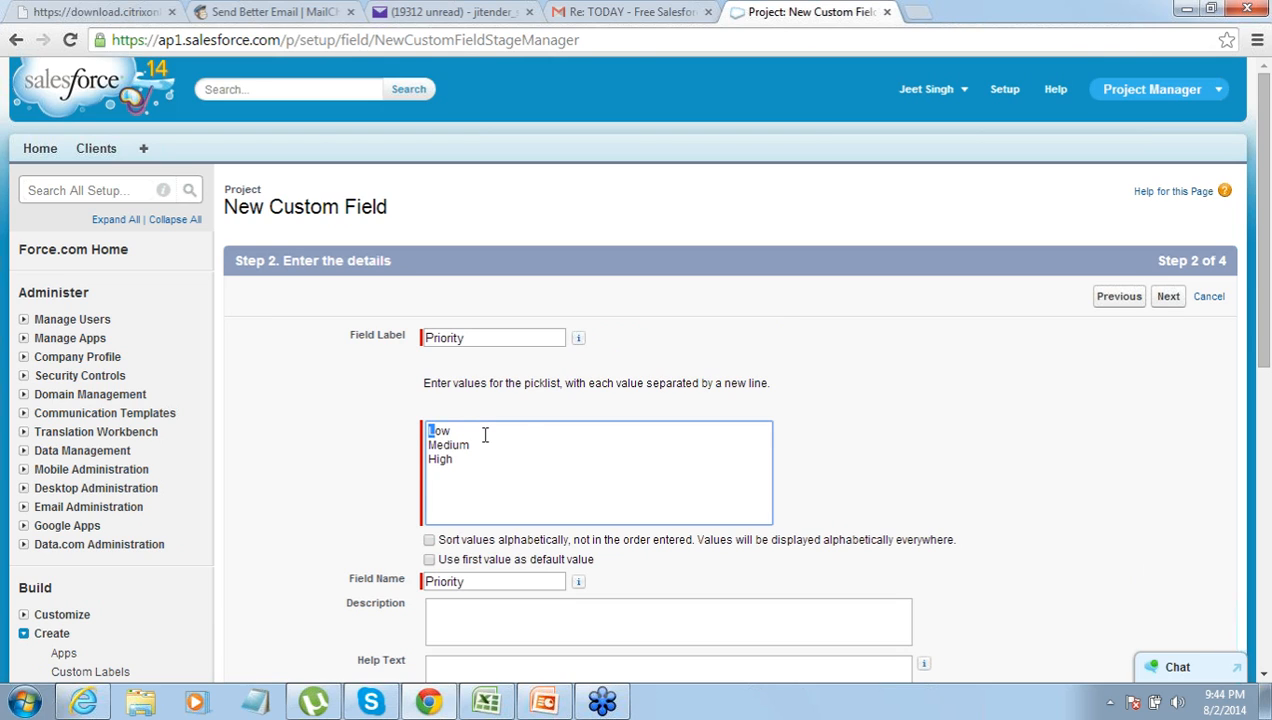
{"action": "key", "text": "Down"}
{"action": "key", "text": "Down"}
{"action": "left_click", "coordinate": [1263, 675]}
{"action": "scroll", "coordinate": [1263, 660], "scroll_direction": "down", "scroll_amount": 3}
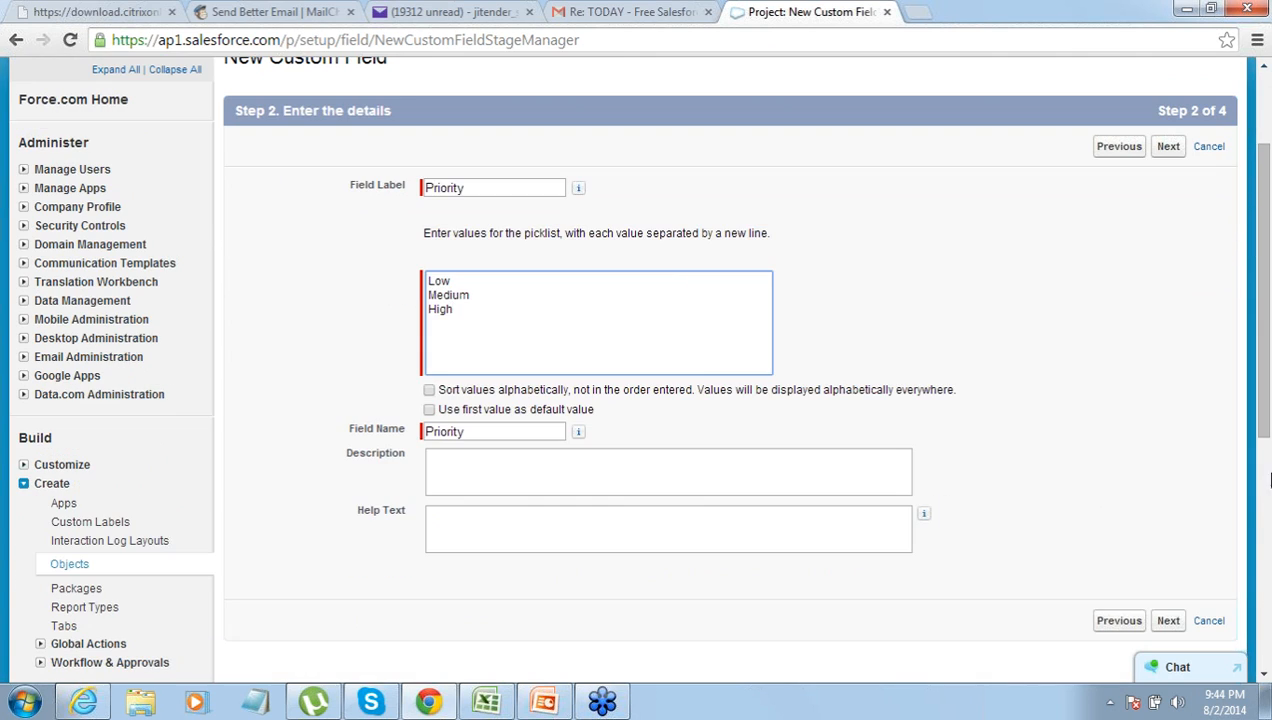
{"action": "scroll", "coordinate": [1210, 150], "scroll_direction": "up", "scroll_amount": 3}
- Accept the default field-level security and Project Layout for the Priority field and save it
{"action": "left_click", "coordinate": [1168, 297]}
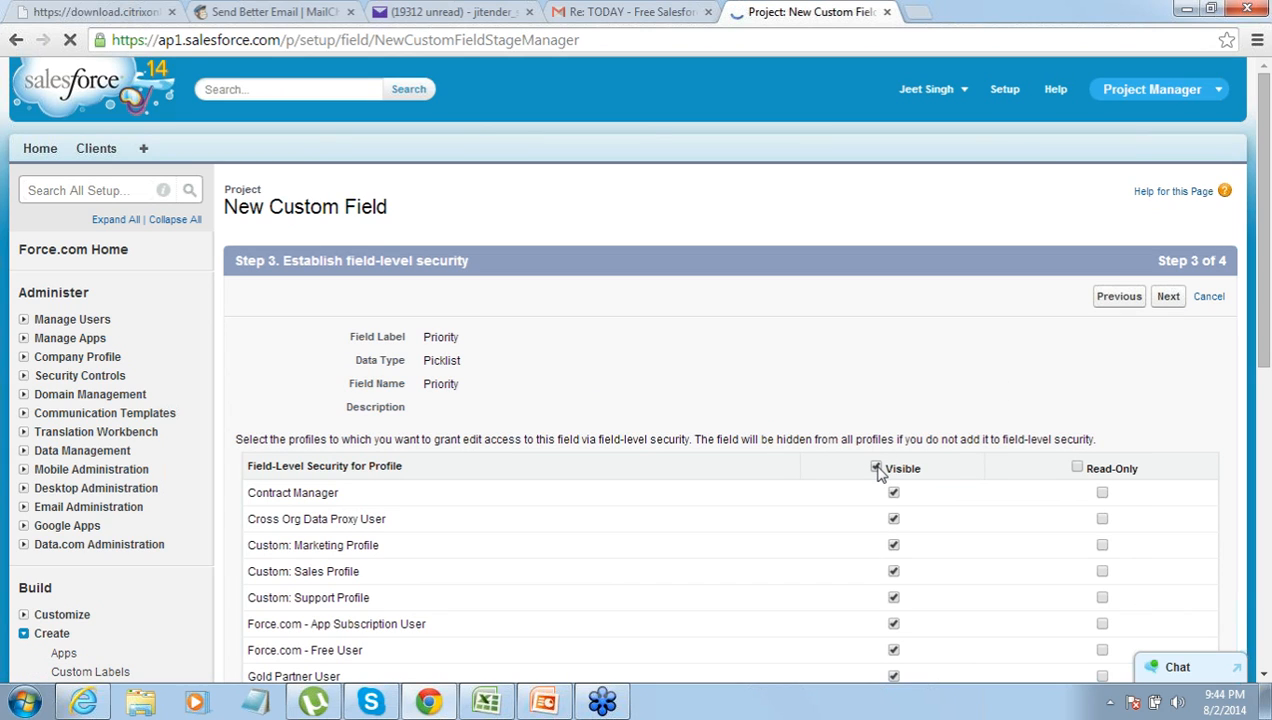
{"action": "left_click", "coordinate": [1168, 297]}
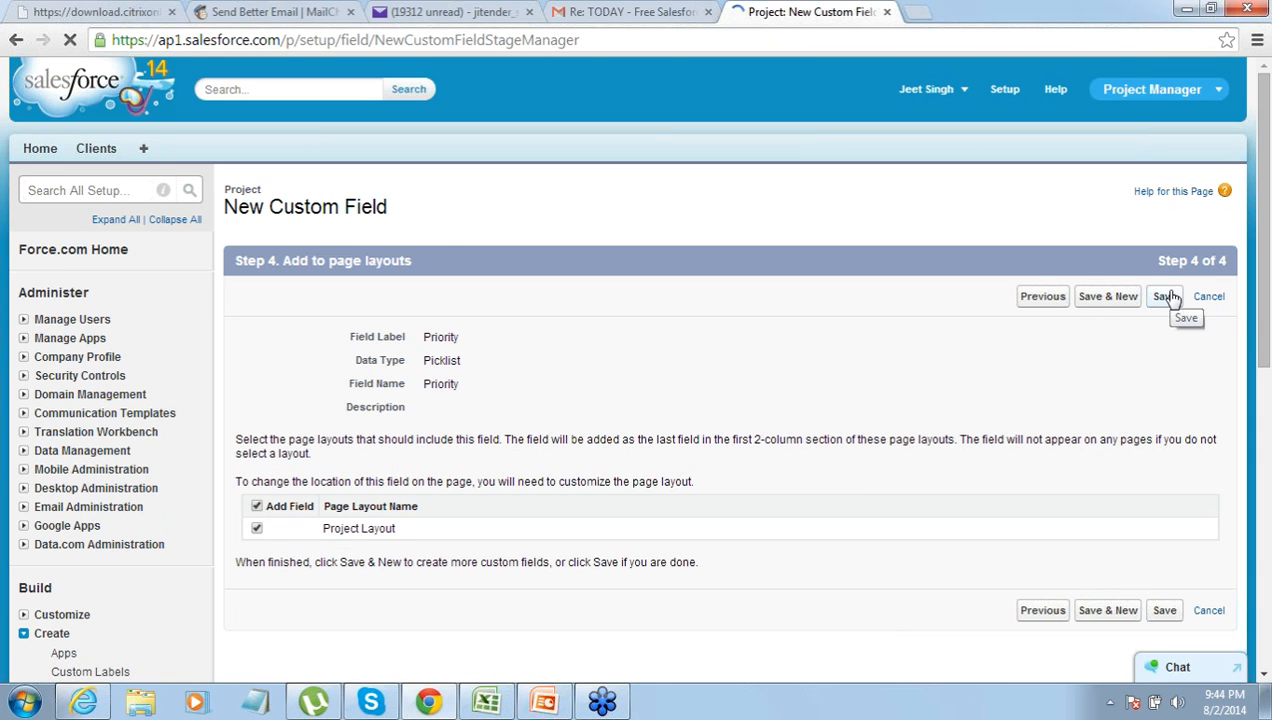
{"action": "left_click", "coordinate": [1168, 297]}
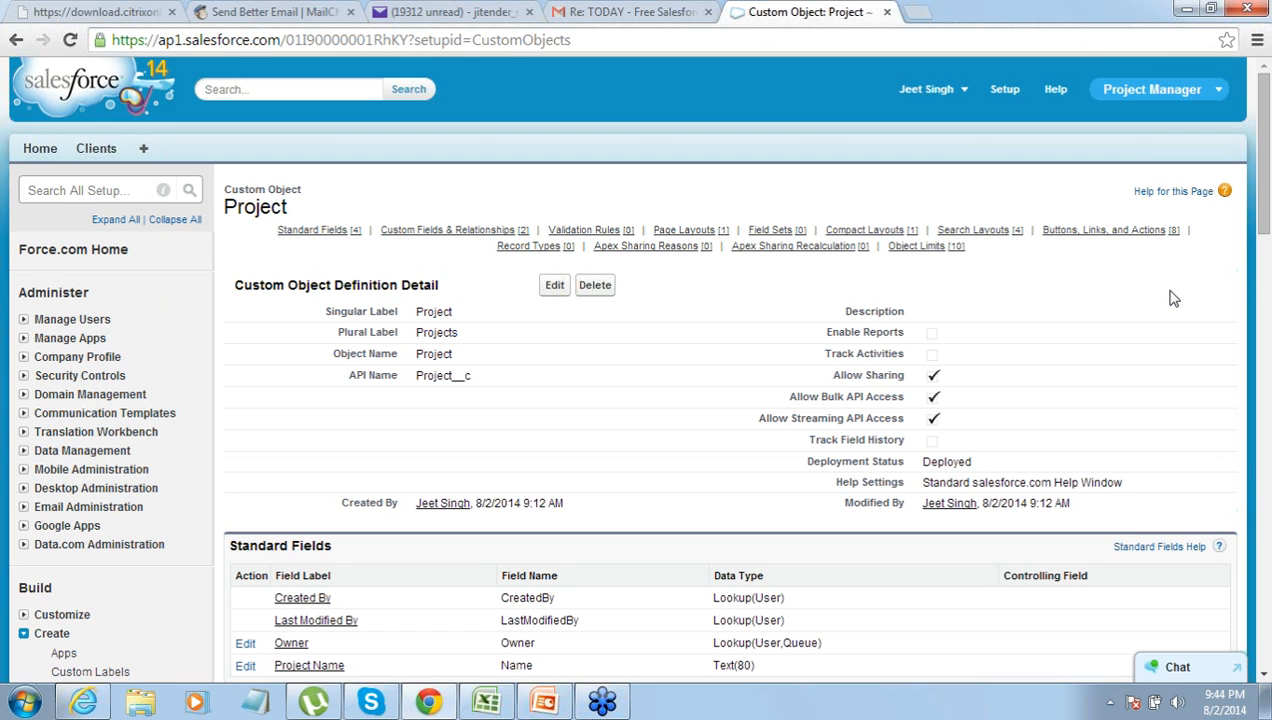
- Start a new custom field on the Project object with the Lookup Relationship data type and continue to the related object
{"action": "left_click", "coordinate": [1265, 677]}
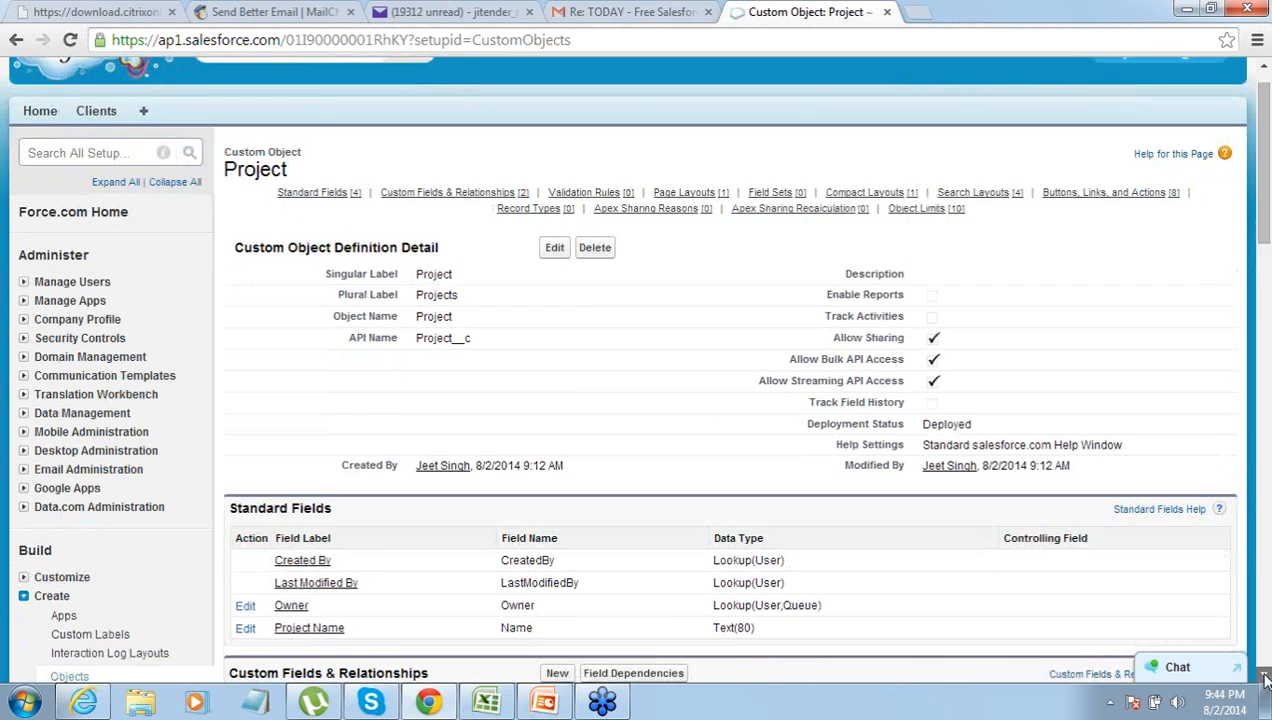
{"action": "left_click", "coordinate": [1265, 677]}
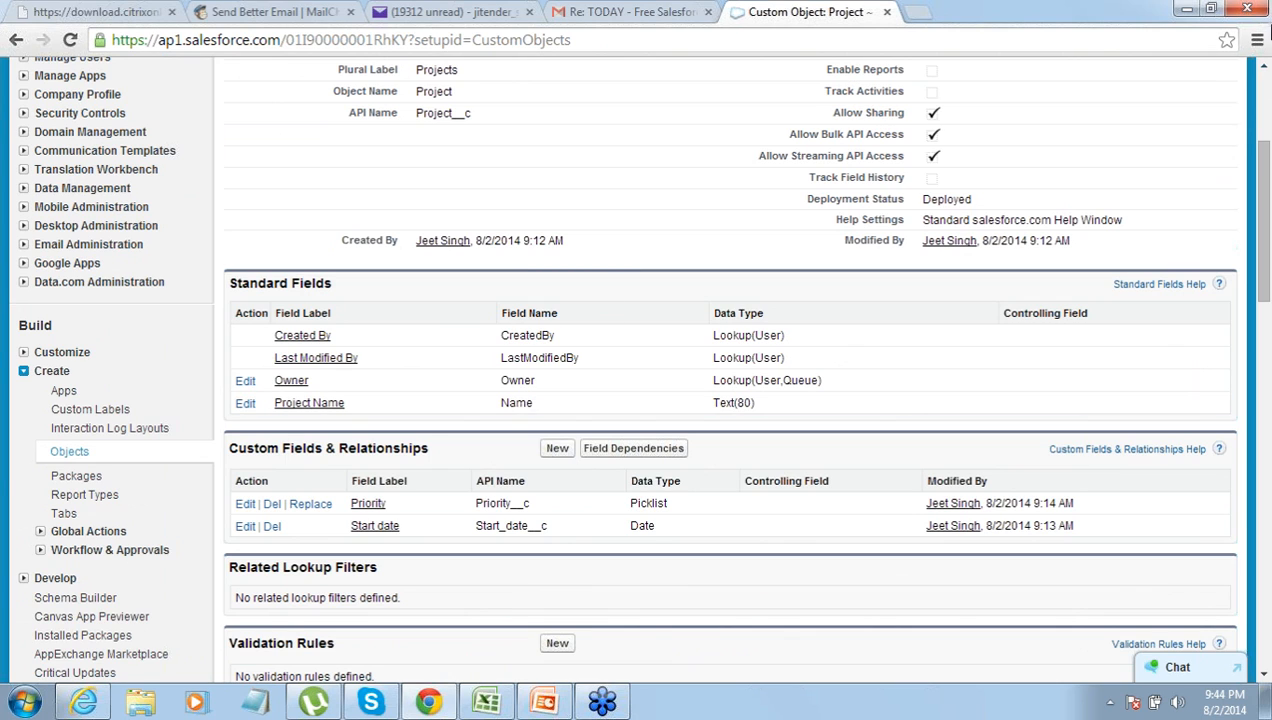
{"action": "scroll", "coordinate": [1264, 67], "scroll_direction": "up", "scroll_amount": 1}
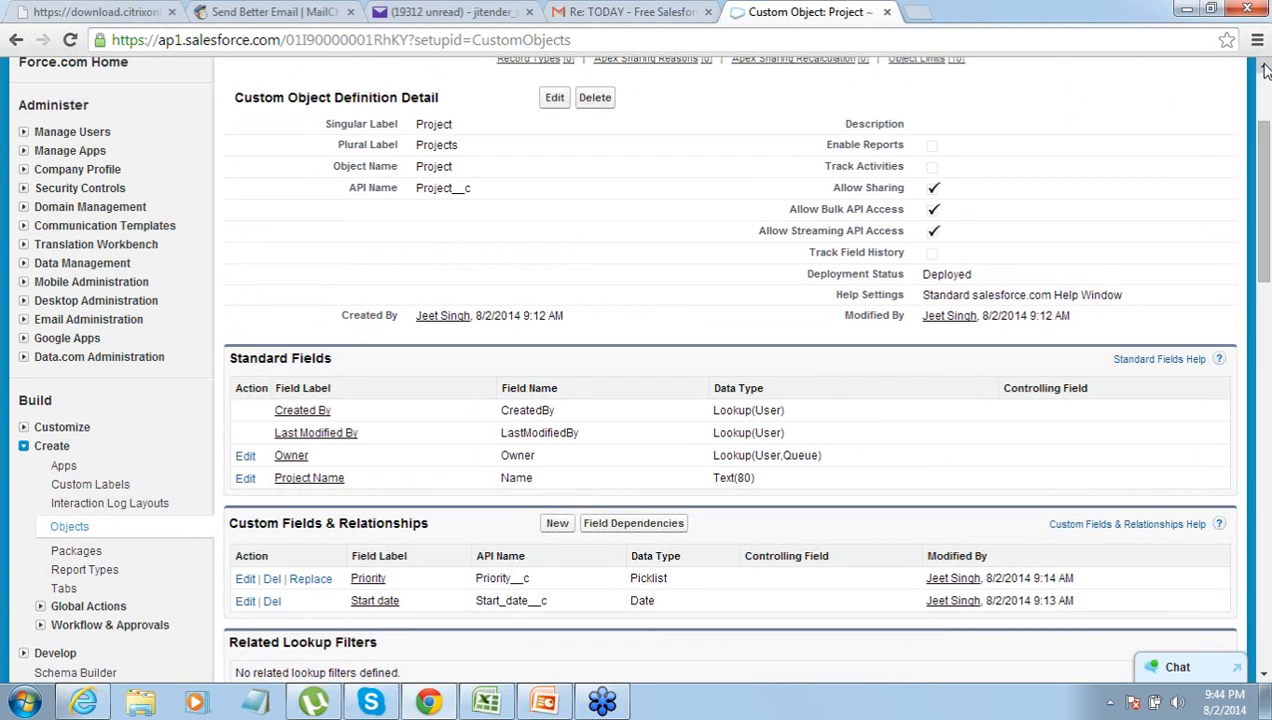
{"action": "scroll", "coordinate": [1264, 67], "scroll_direction": "up", "scroll_amount": 3}
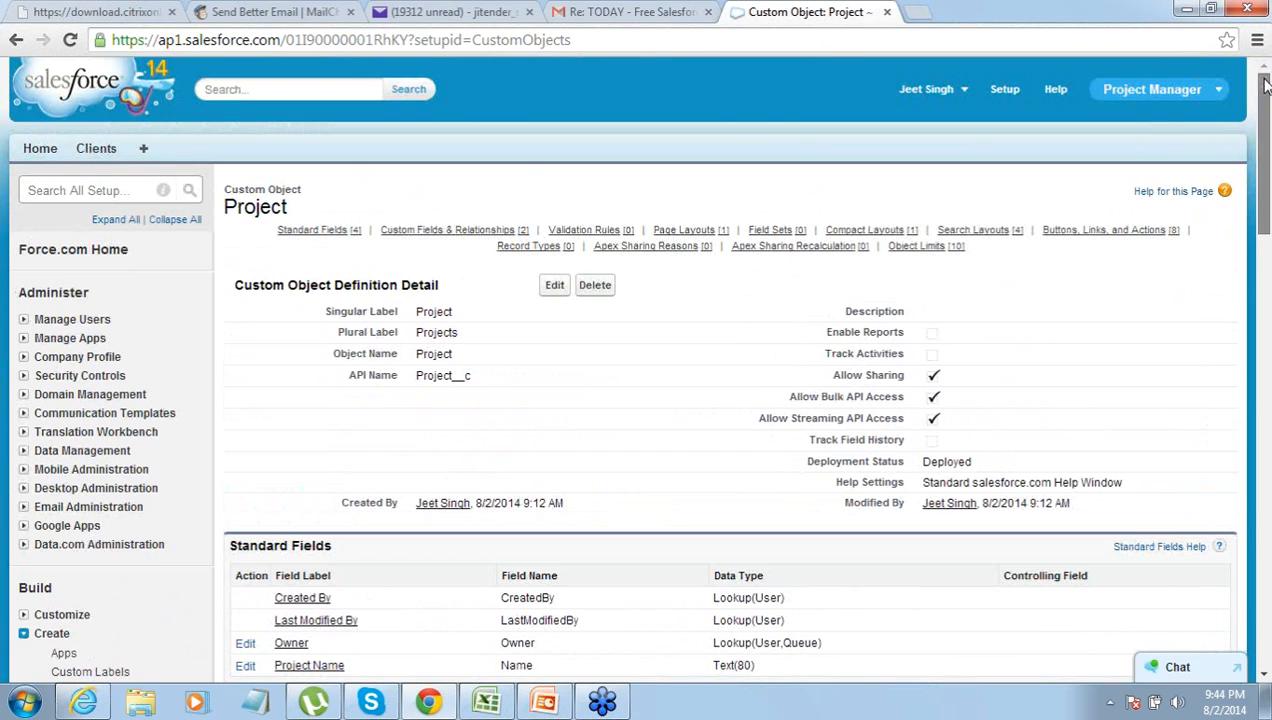
{"action": "scroll", "coordinate": [1232, 143], "scroll_direction": "down", "scroll_amount": 4}
{"action": "scroll", "coordinate": [1232, 143], "scroll_direction": "down", "scroll_amount": 4}
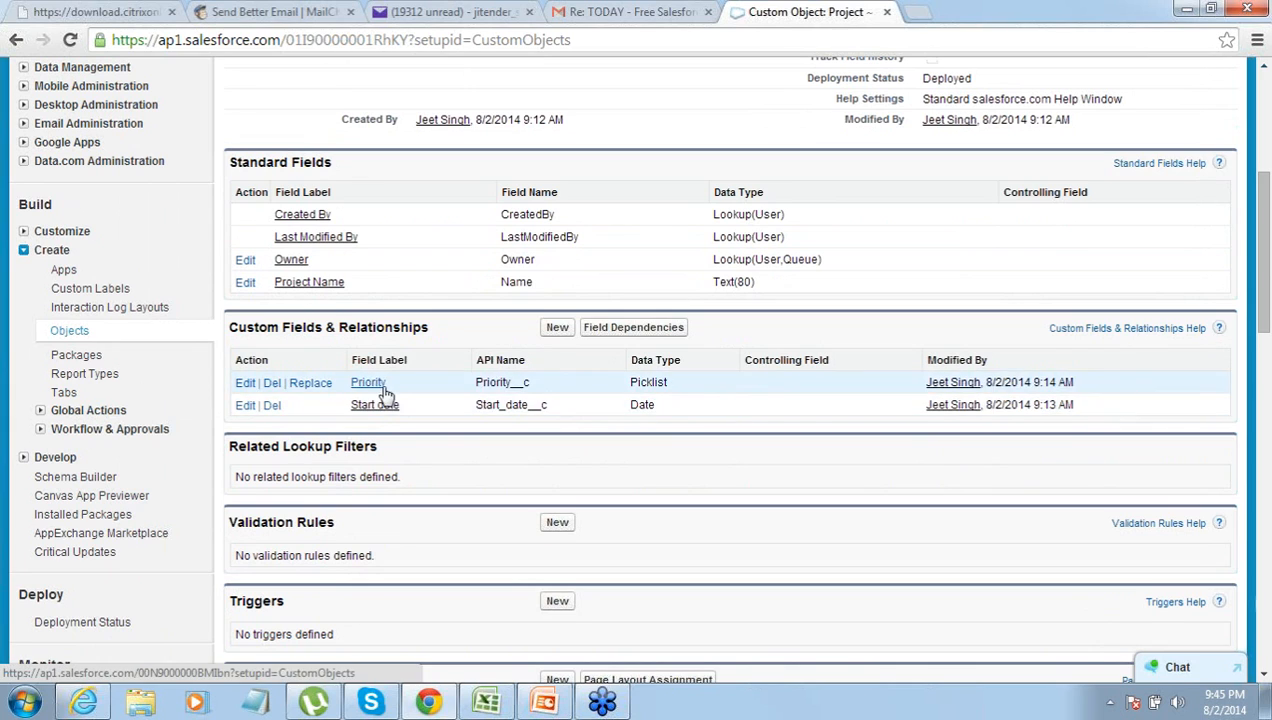
{"action": "left_click", "coordinate": [558, 330]}
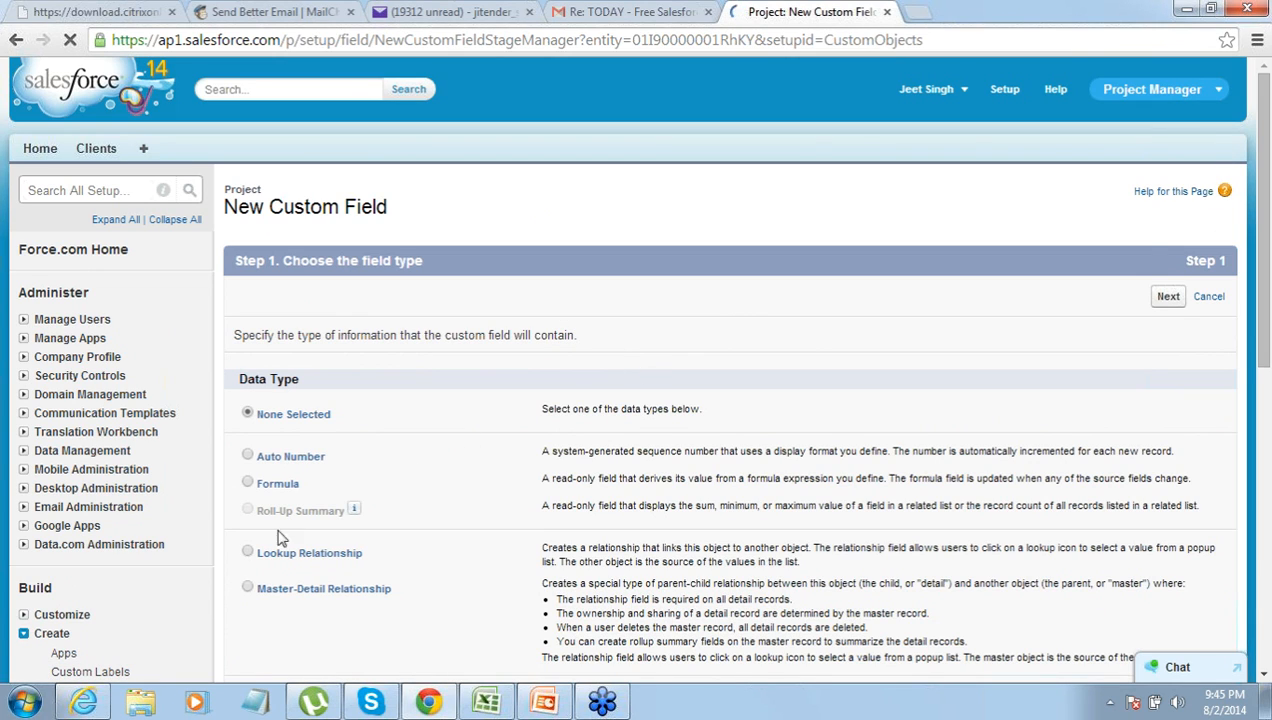
{"action": "left_click", "coordinate": [248, 553]}
{"action": "left_click", "coordinate": [1167, 298]}
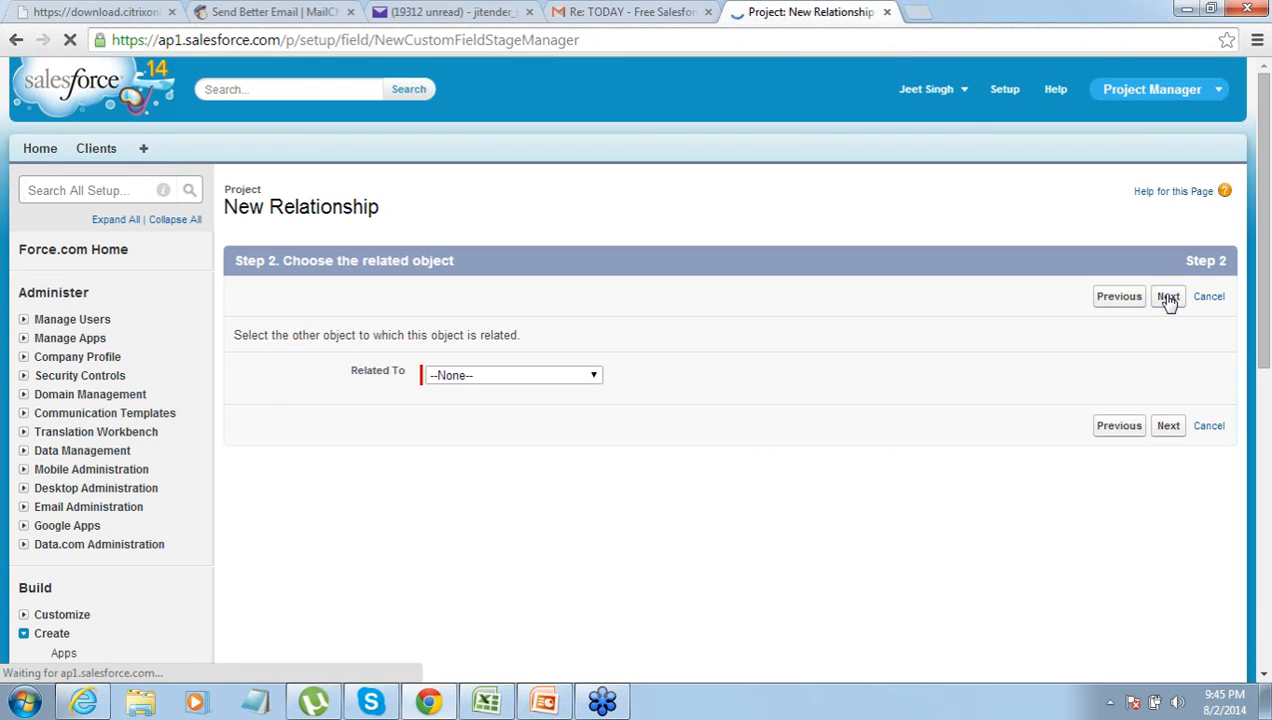
- Relate the lookup field to the Client object and continue to its label and name
{"action": "left_click", "coordinate": [596, 377]}
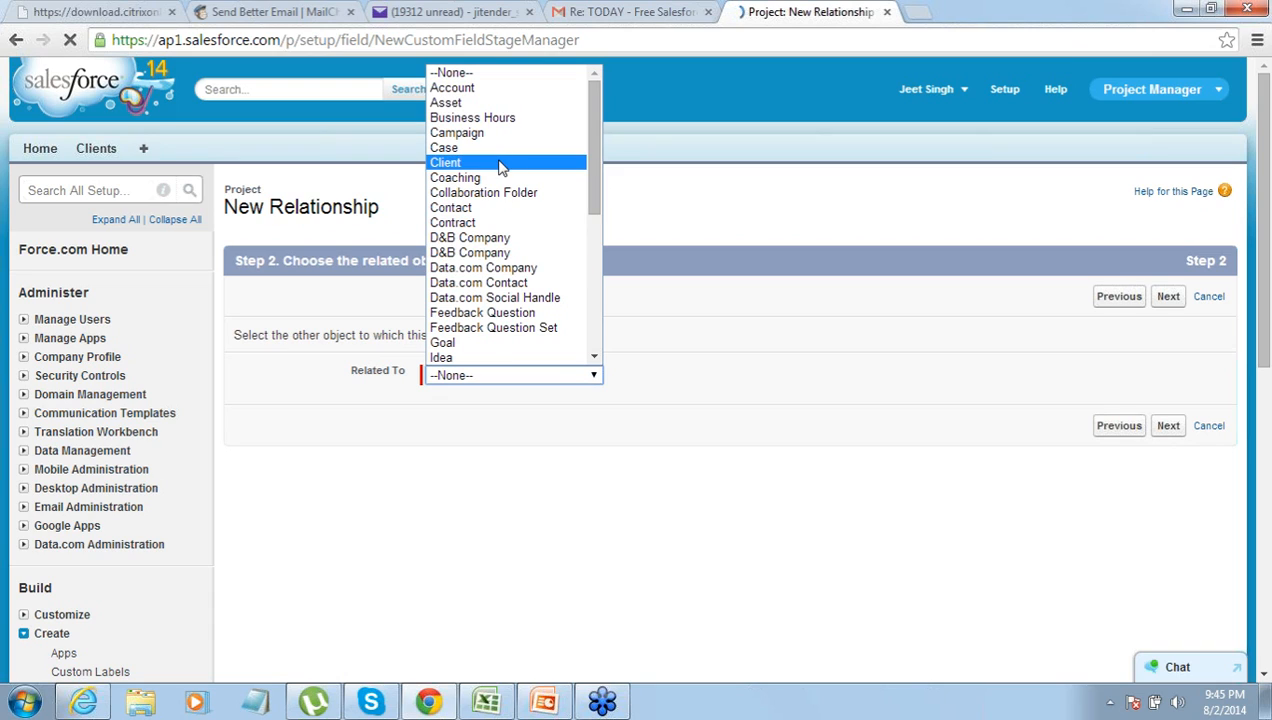
{"action": "left_click", "coordinate": [501, 166]}
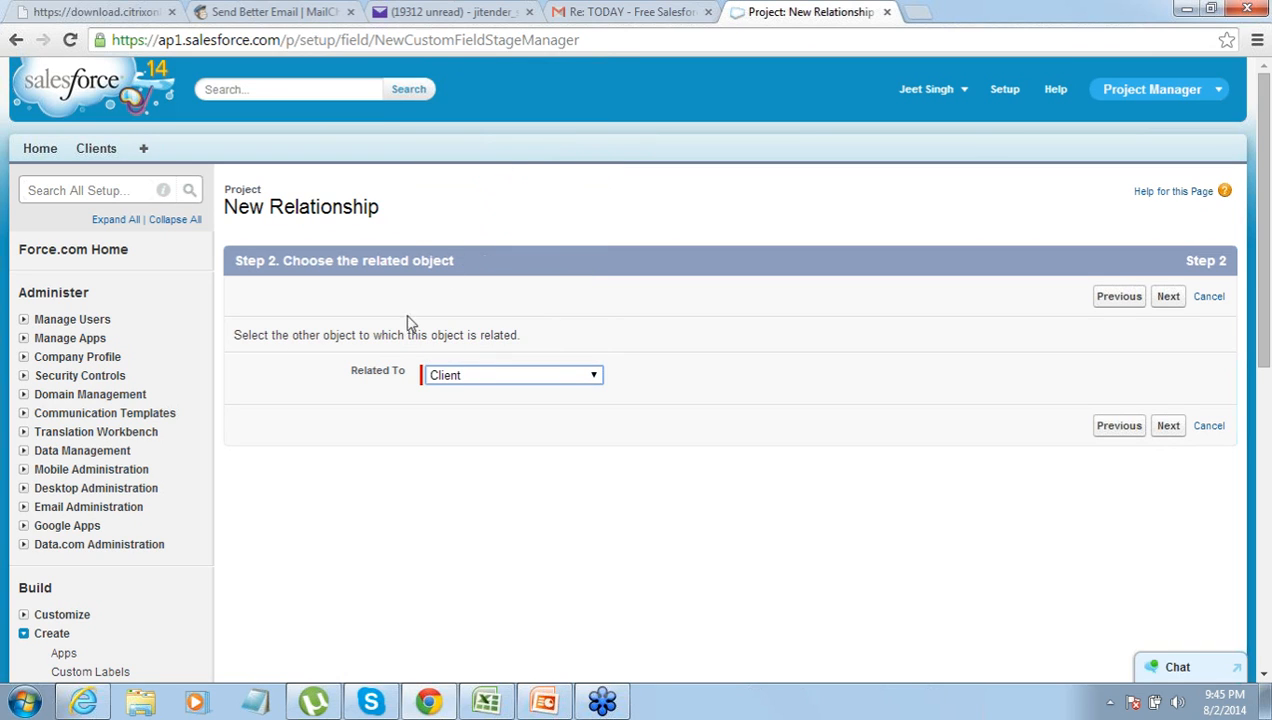
{"action": "left_click_drag", "start_coordinate": [381, 336], "coordinate": [512, 333]}
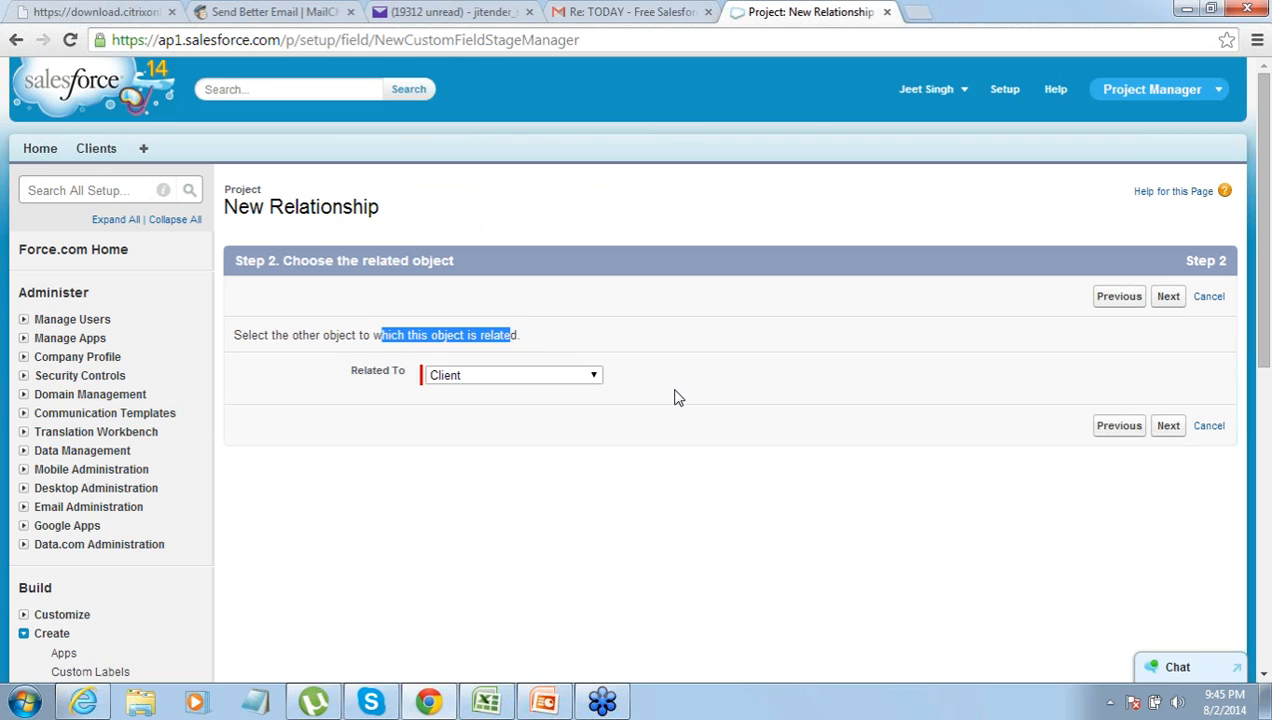
{"action": "left_click", "coordinate": [1167, 300]}
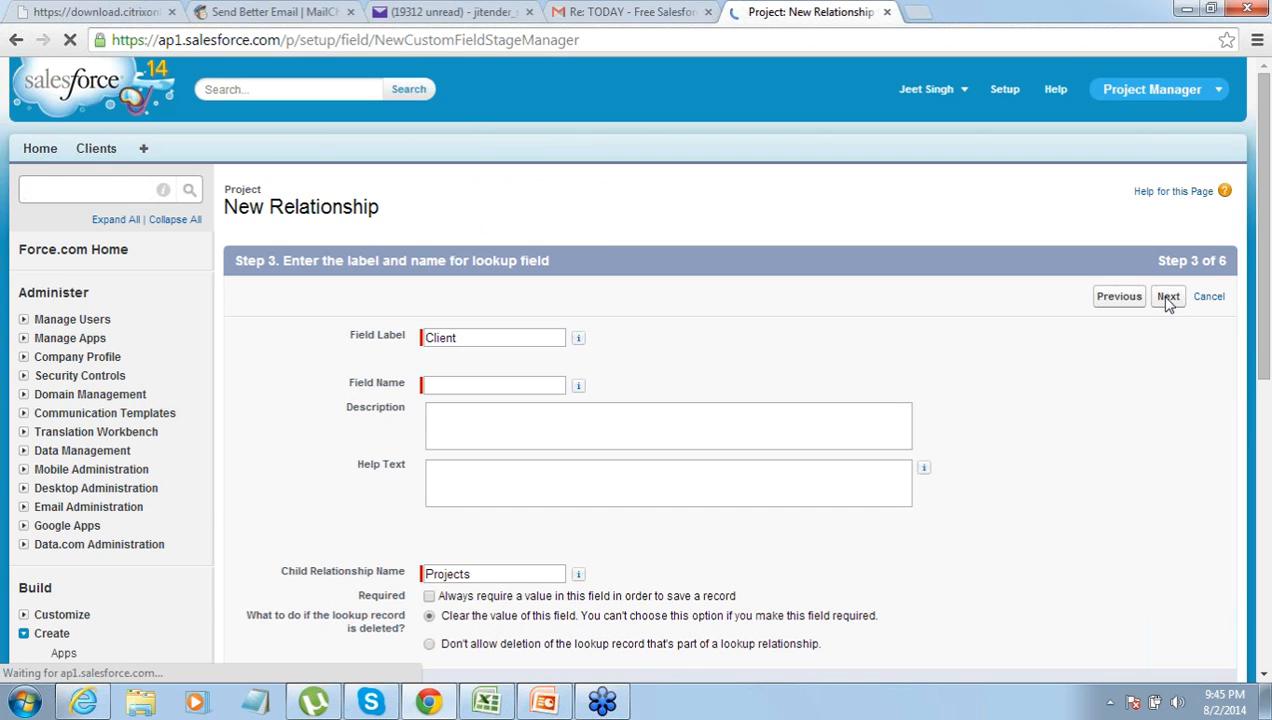
- Set the lookup's field name to Client, keep the other default details, and continue to field-level security
{"action": "left_click", "coordinate": [493, 385]}
{"action": "type", "text": "Client"}
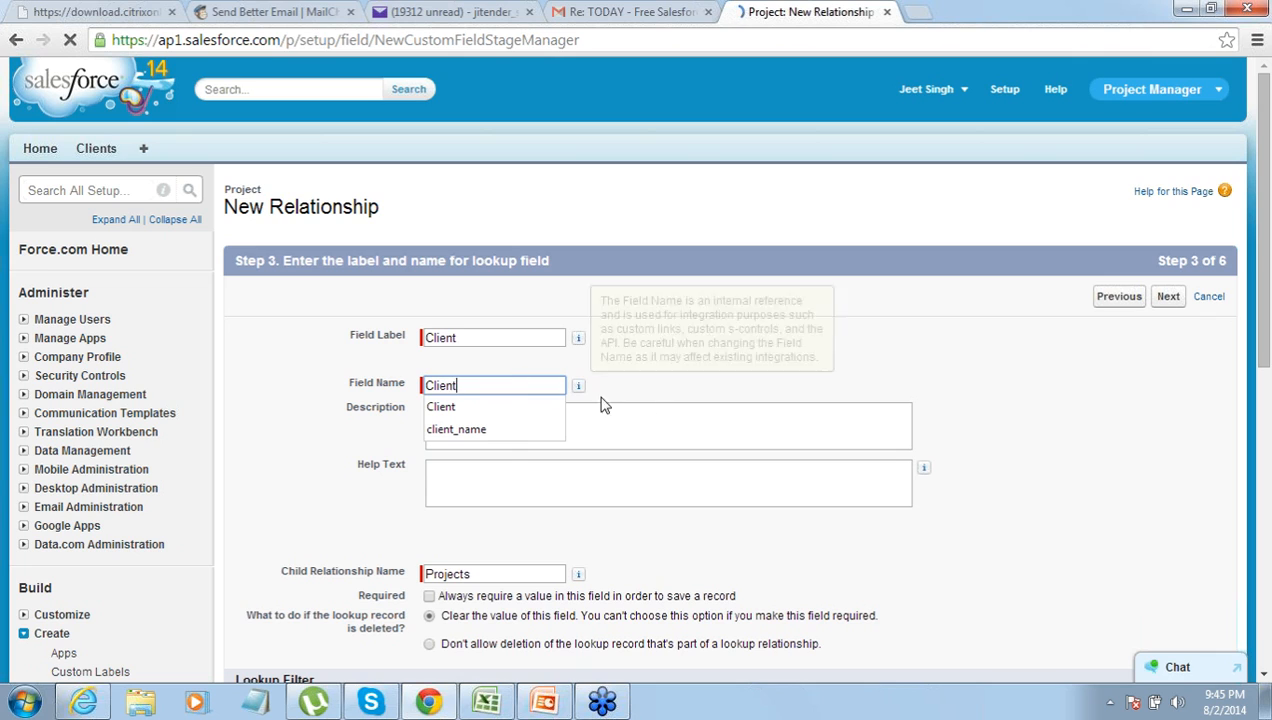
{"action": "left_click", "coordinate": [535, 400]}
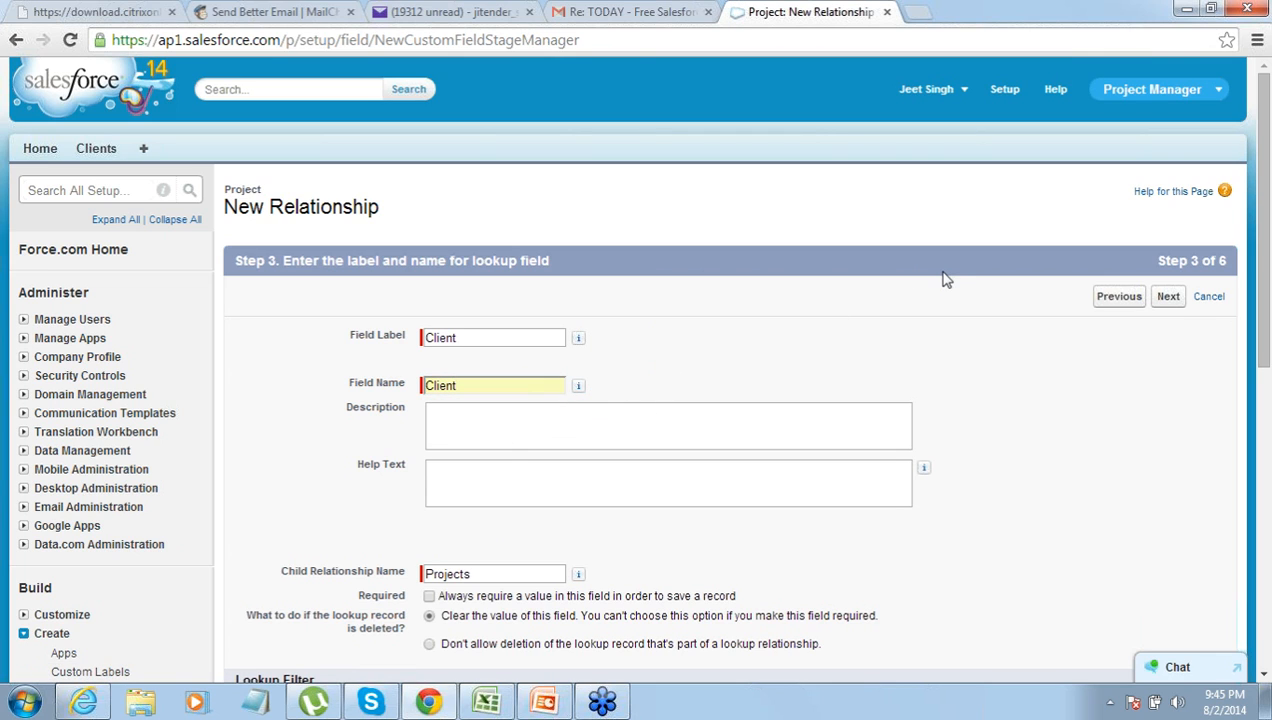
{"action": "left_click", "coordinate": [1166, 297]}
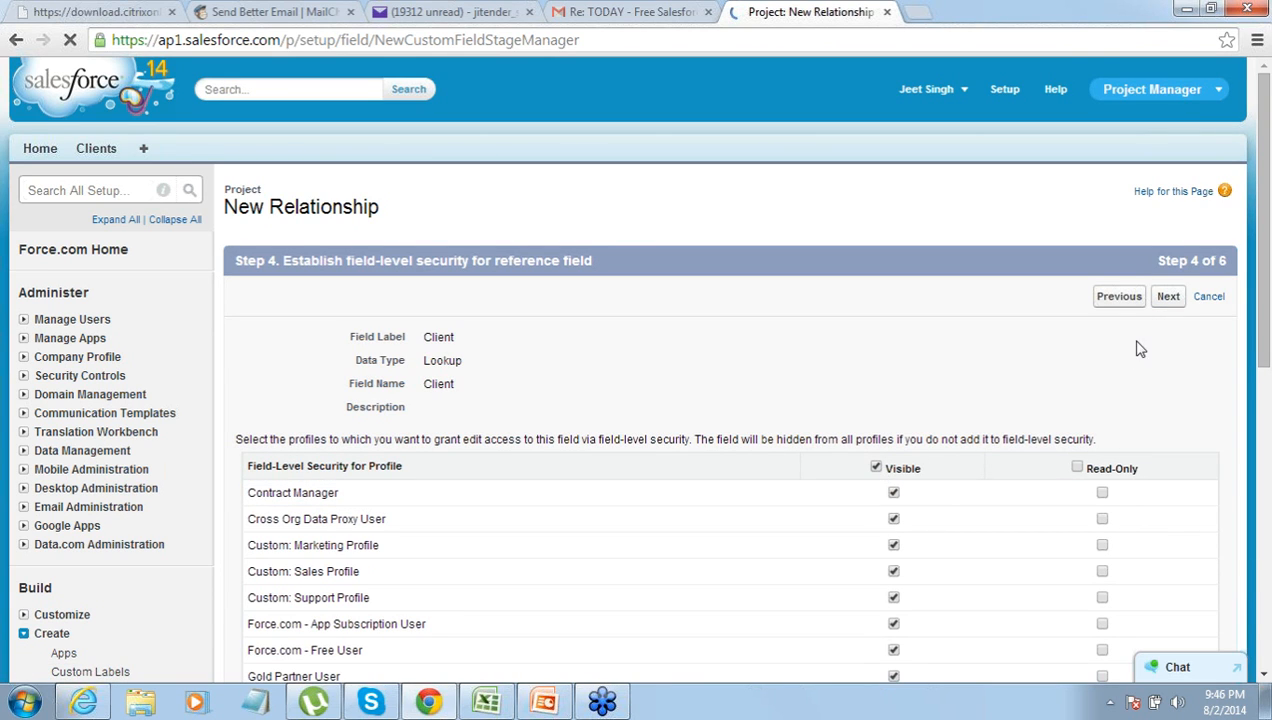
- Keep the default field-level security, Project Layout and Projects related list for the Client lookup, and save it
{"action": "left_click", "coordinate": [1169, 299]}
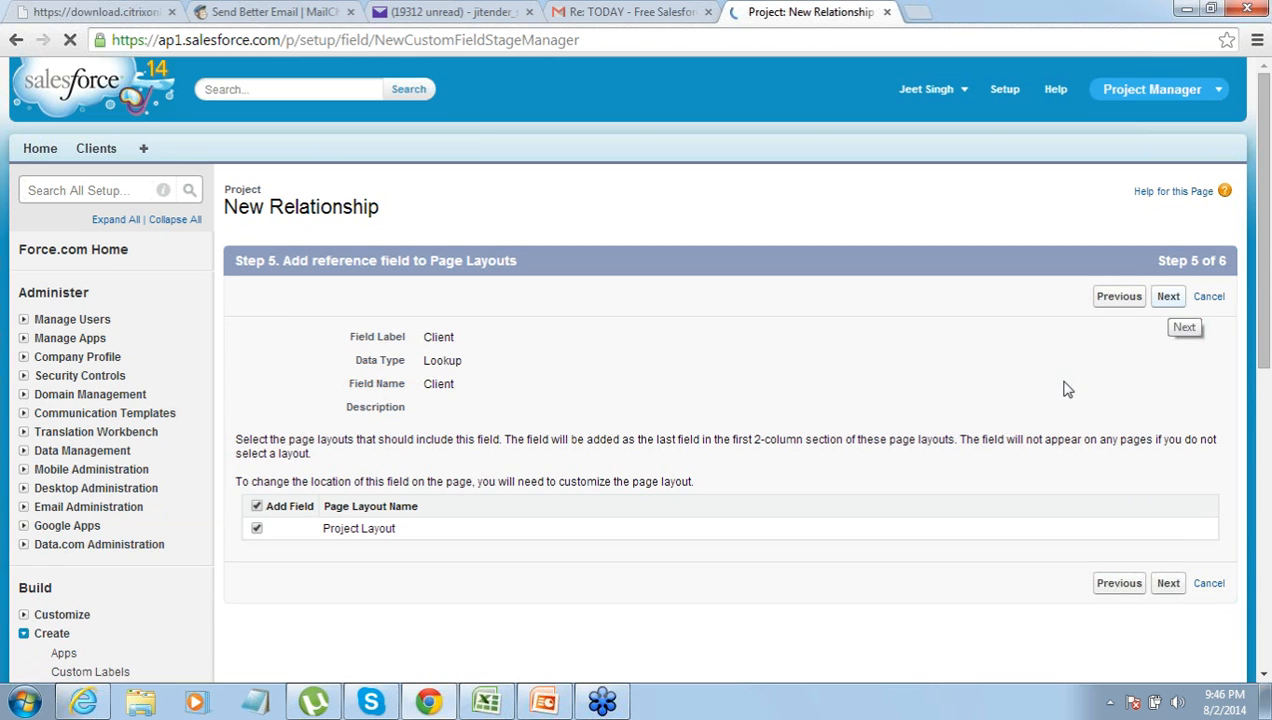
{"action": "left_click", "coordinate": [1166, 587]}
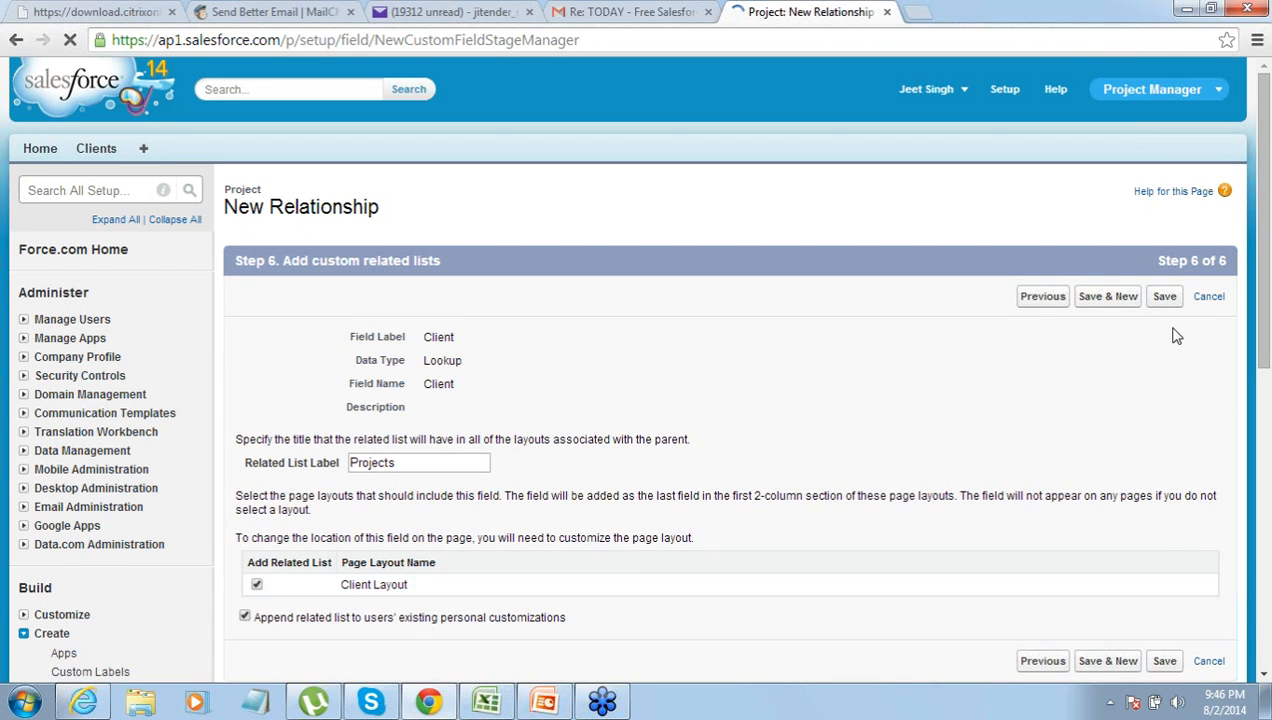
{"action": "left_click", "coordinate": [1165, 298]}
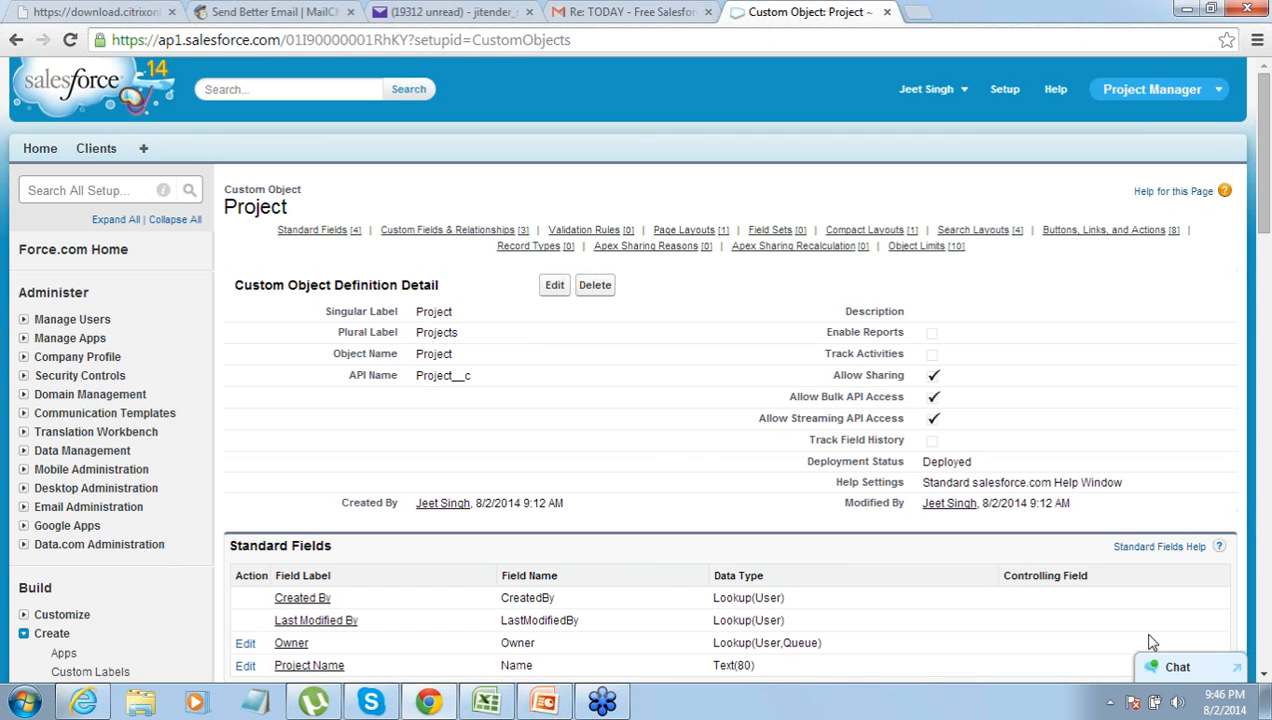
- Start a new custom object tab for the Project object with the Desk tab style and continue to the profiles
{"action": "left_click", "coordinate": [1264, 675]}
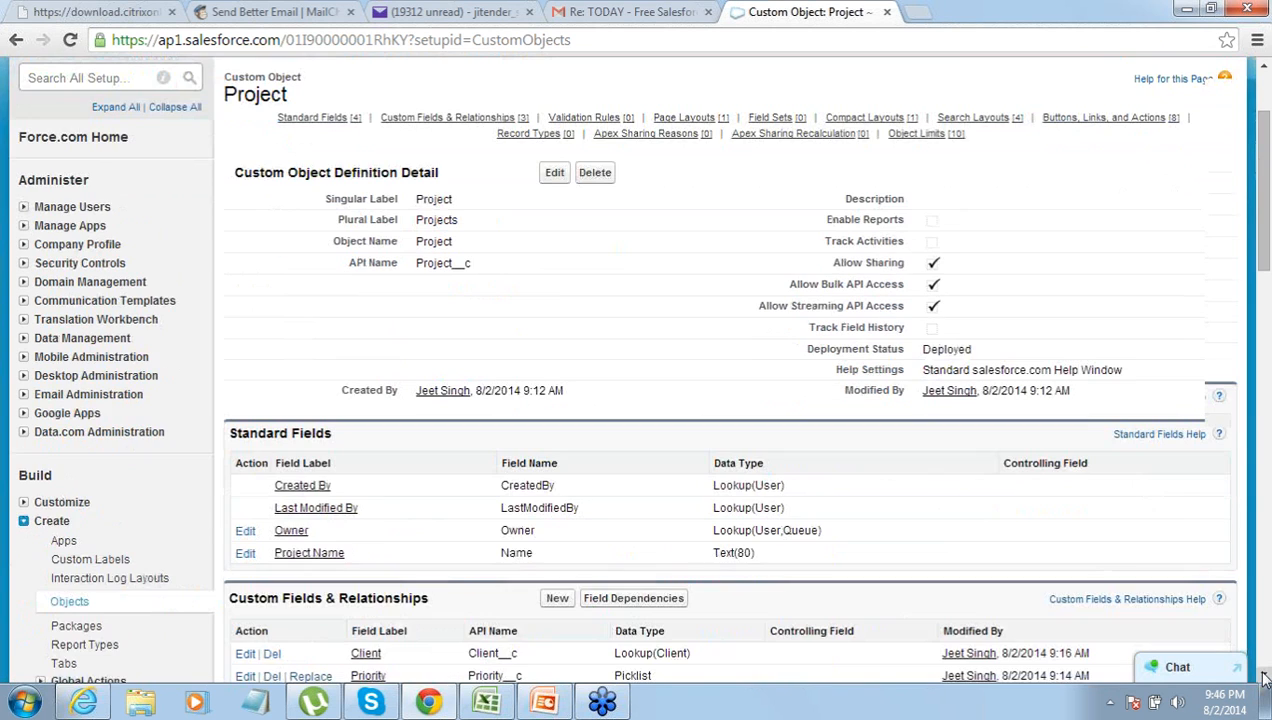
{"action": "left_click", "coordinate": [1264, 678]}
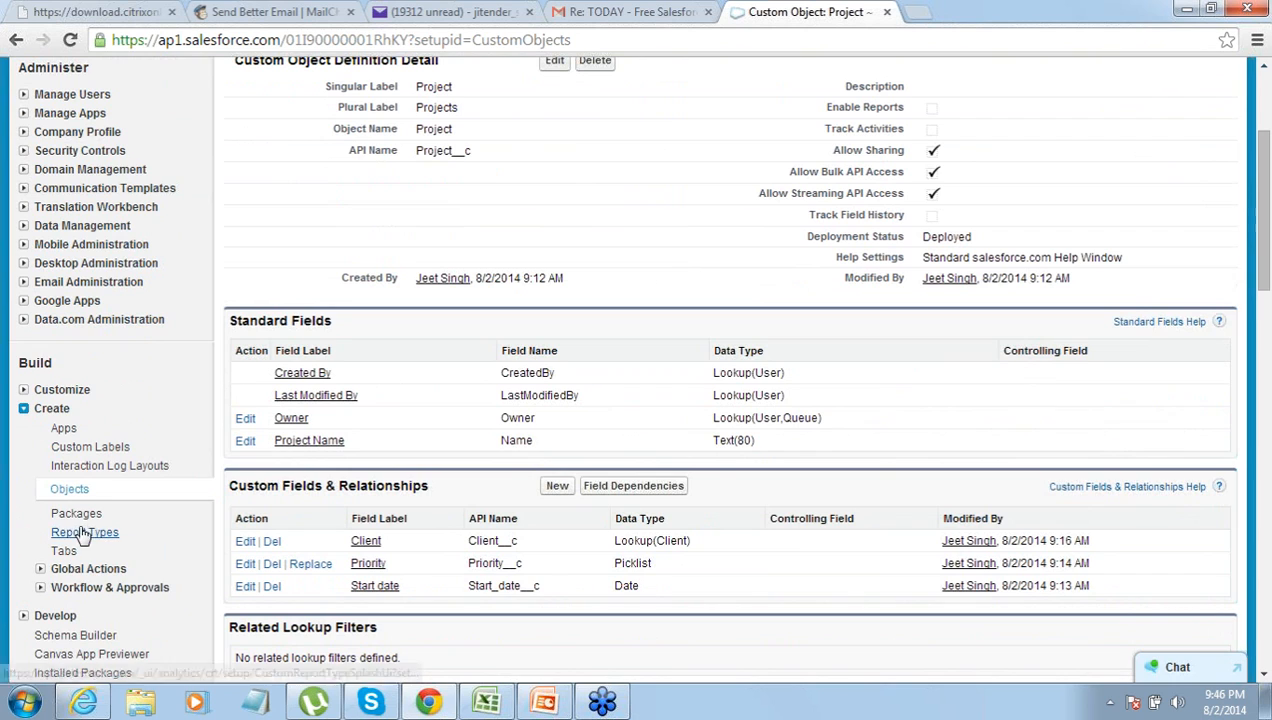
{"action": "left_click", "coordinate": [63, 553]}
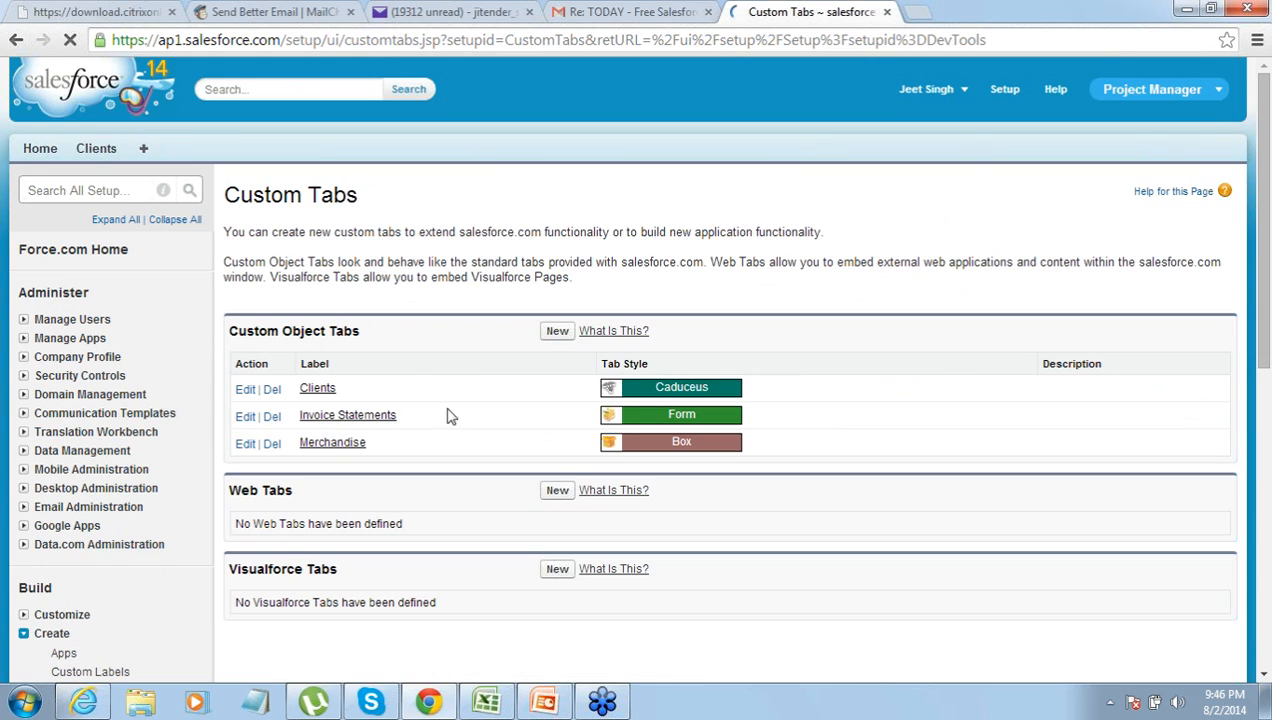
{"action": "left_click", "coordinate": [558, 333]}
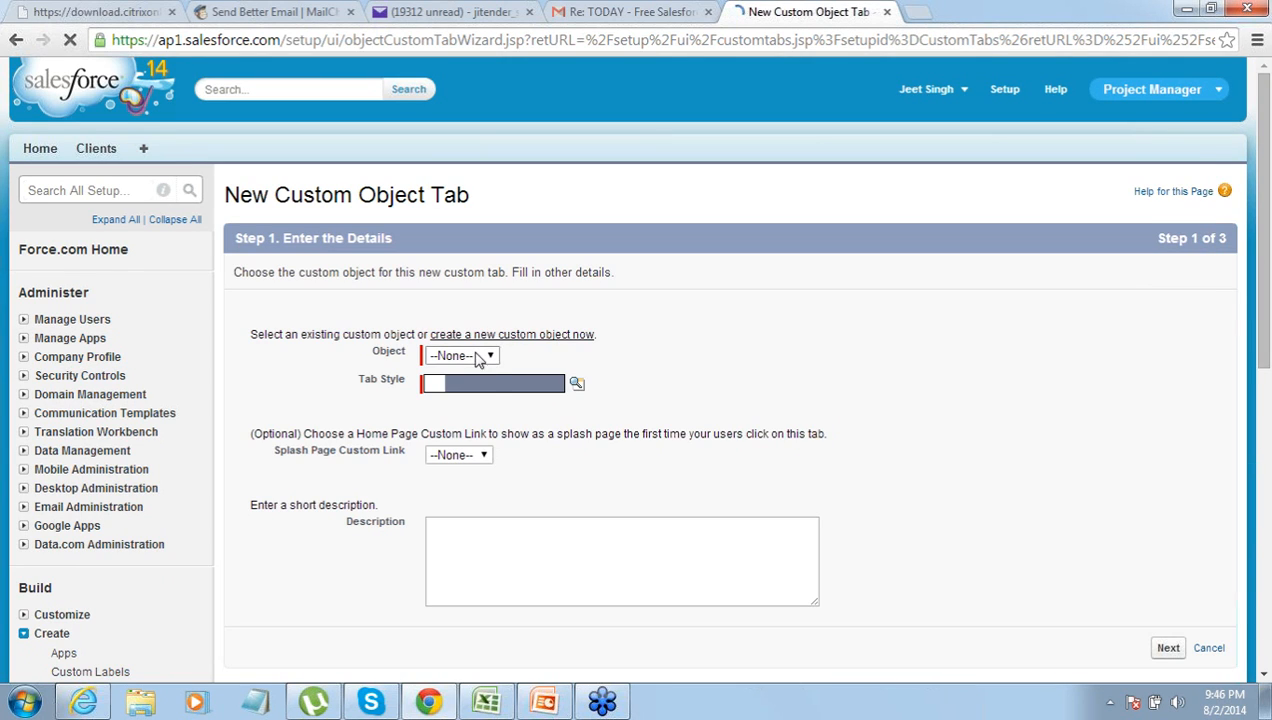
{"action": "left_click", "coordinate": [468, 403]}
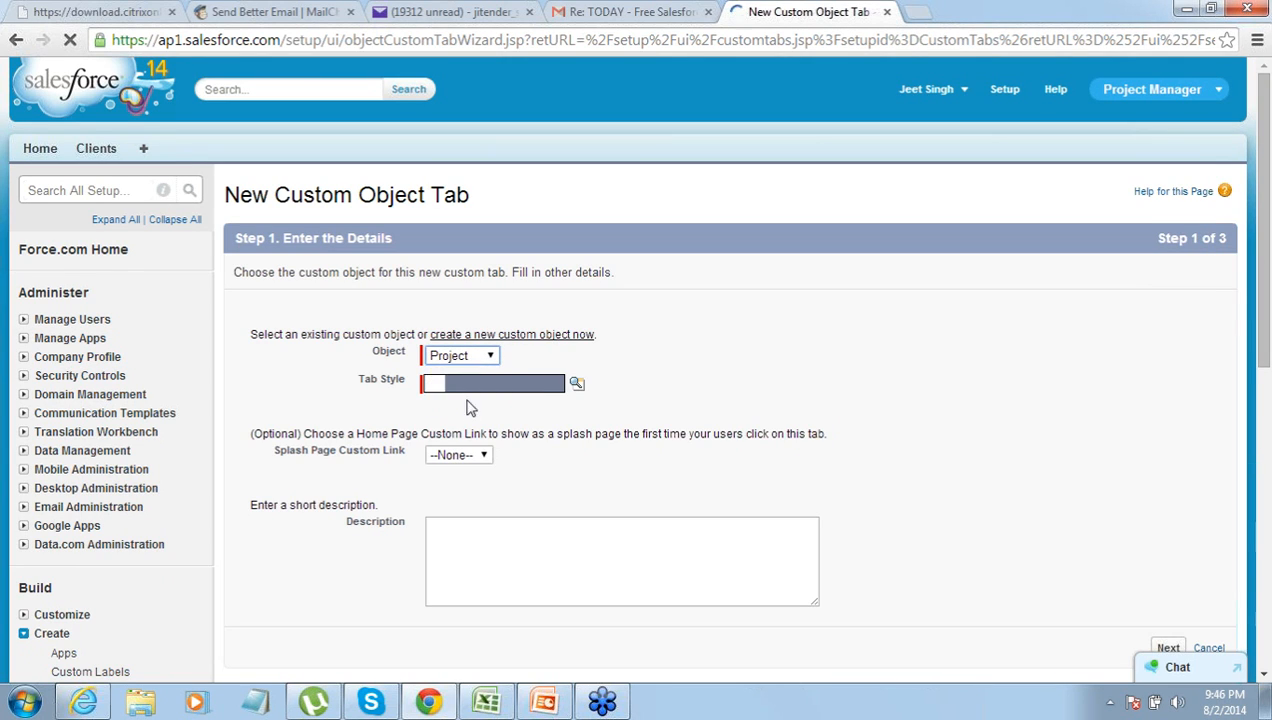
{"action": "left_click", "coordinate": [578, 388]}
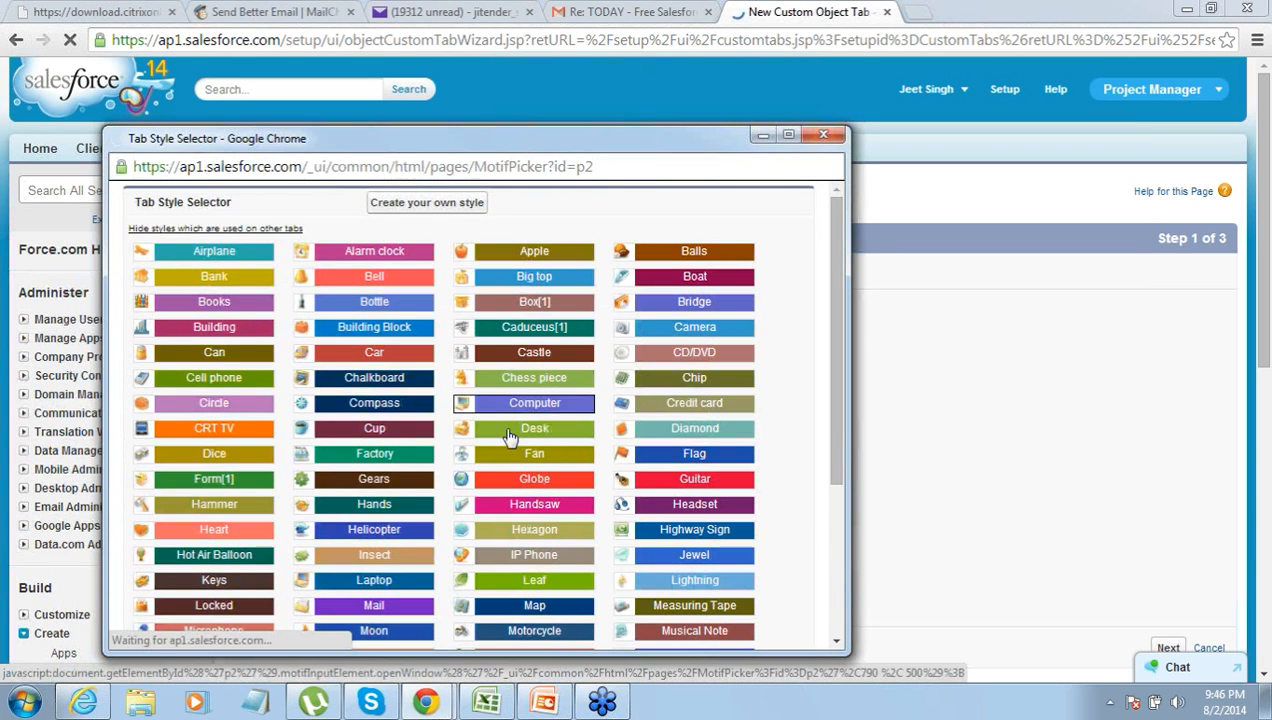
{"action": "left_click", "coordinate": [520, 428]}
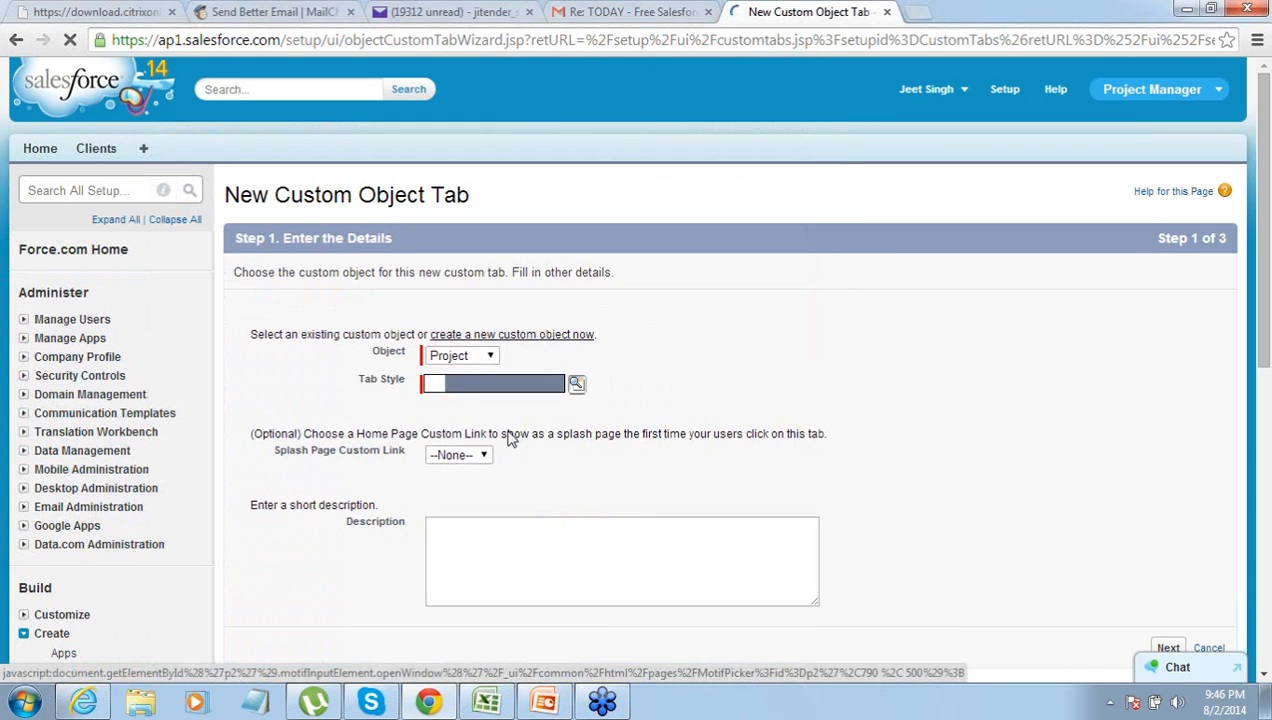
{"action": "left_click", "coordinate": [1168, 647]}
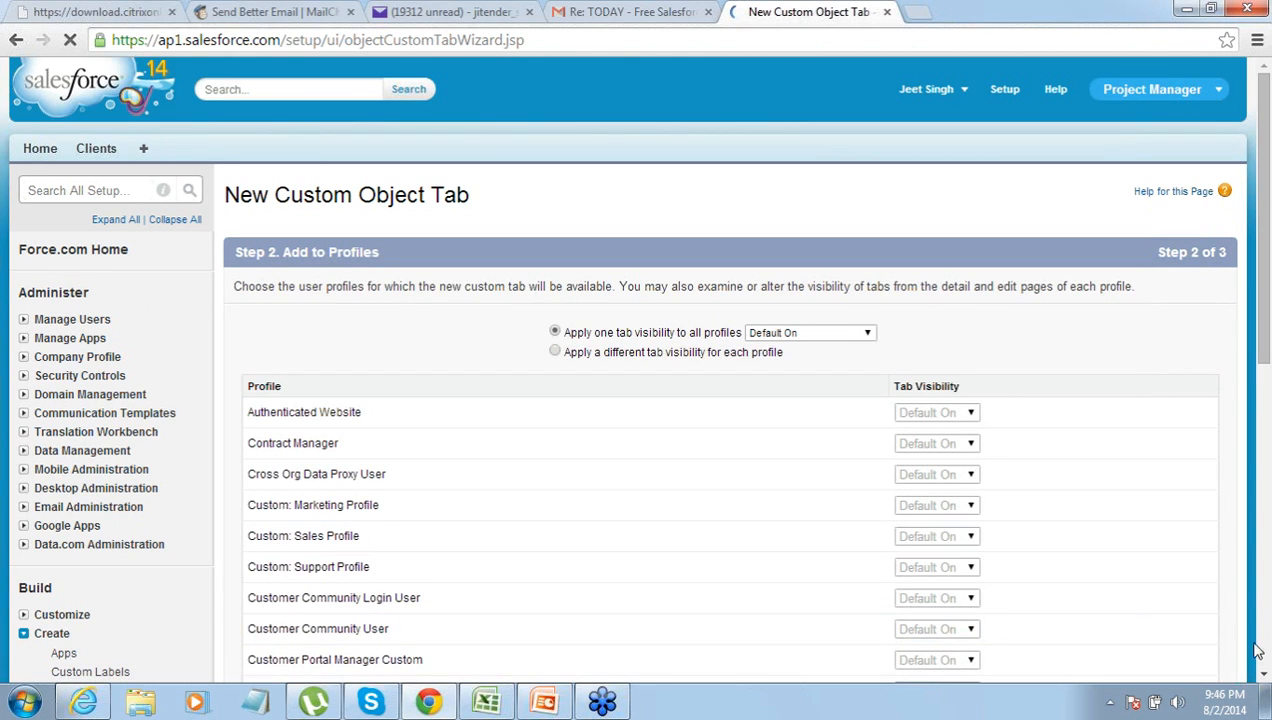
- Keep the tab Default On for all profiles and included in all custom apps, and save it
{"action": "left_click", "coordinate": [1265, 676]}
{"action": "scroll", "coordinate": [1265, 676], "scroll_direction": "down", "scroll_amount": 6}
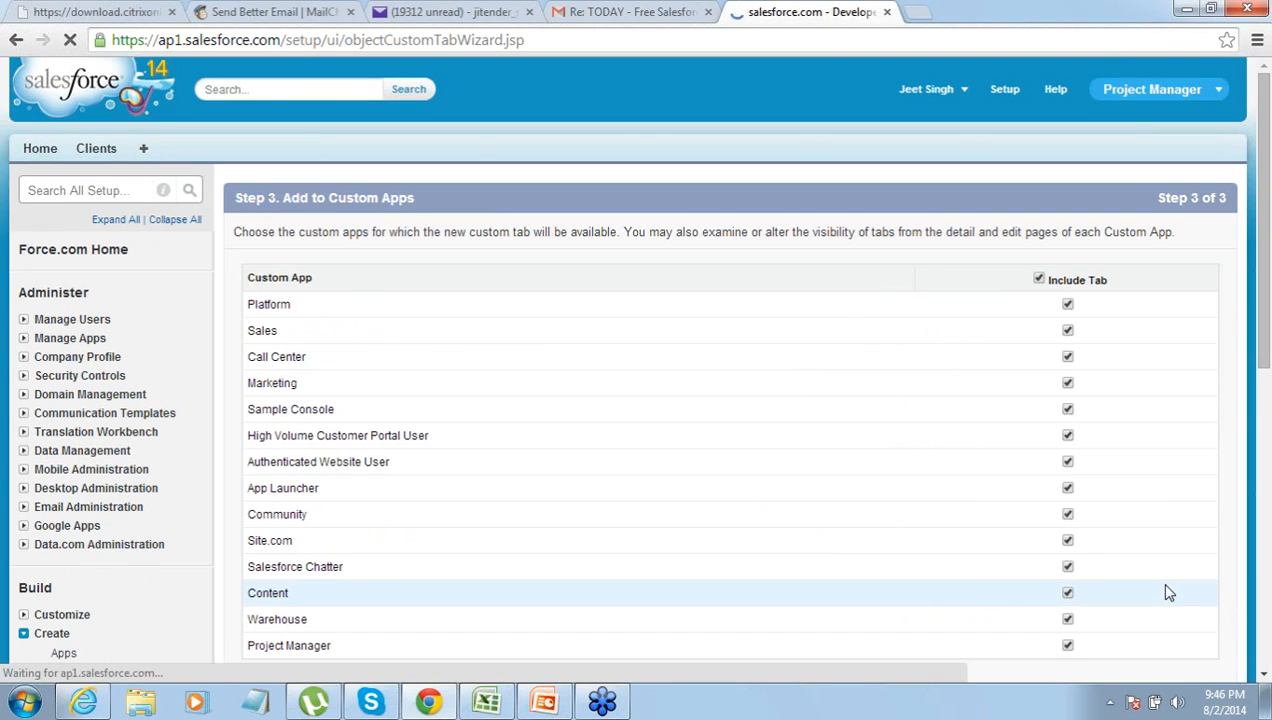
{"action": "left_click", "coordinate": [1265, 677]}
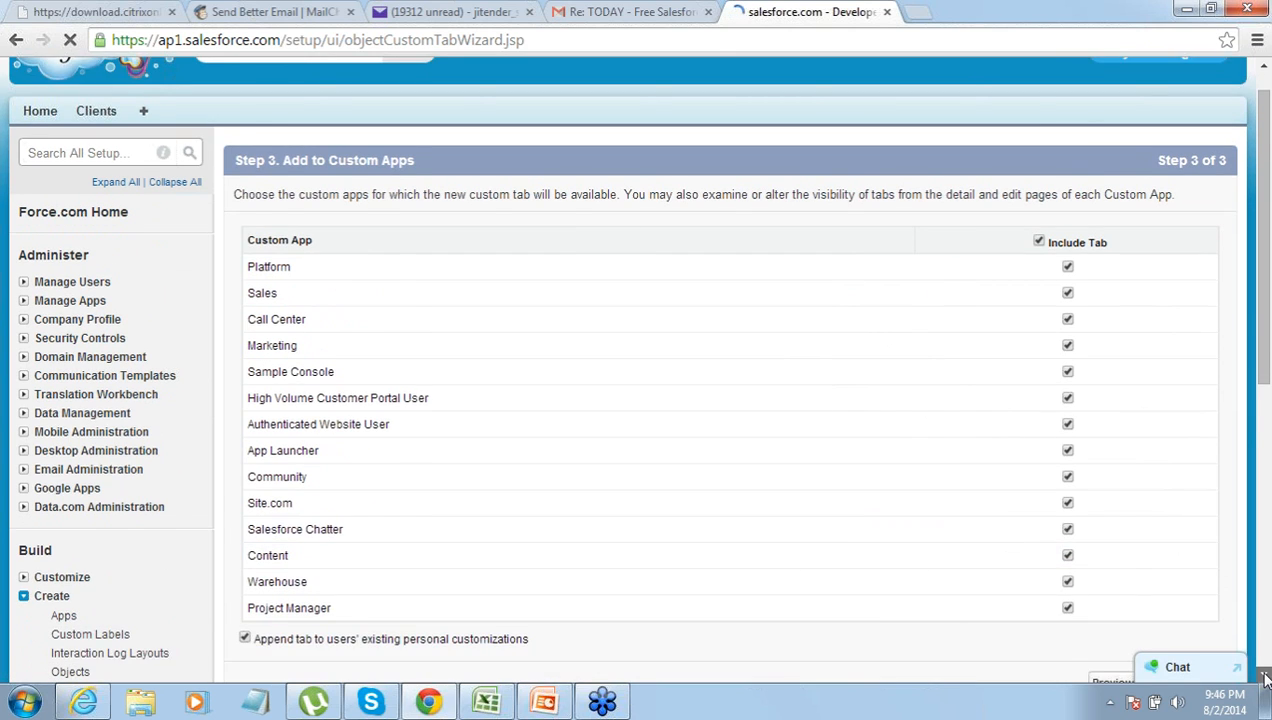
{"action": "left_click", "coordinate": [1265, 677]}
{"action": "left_click", "coordinate": [1162, 572]}
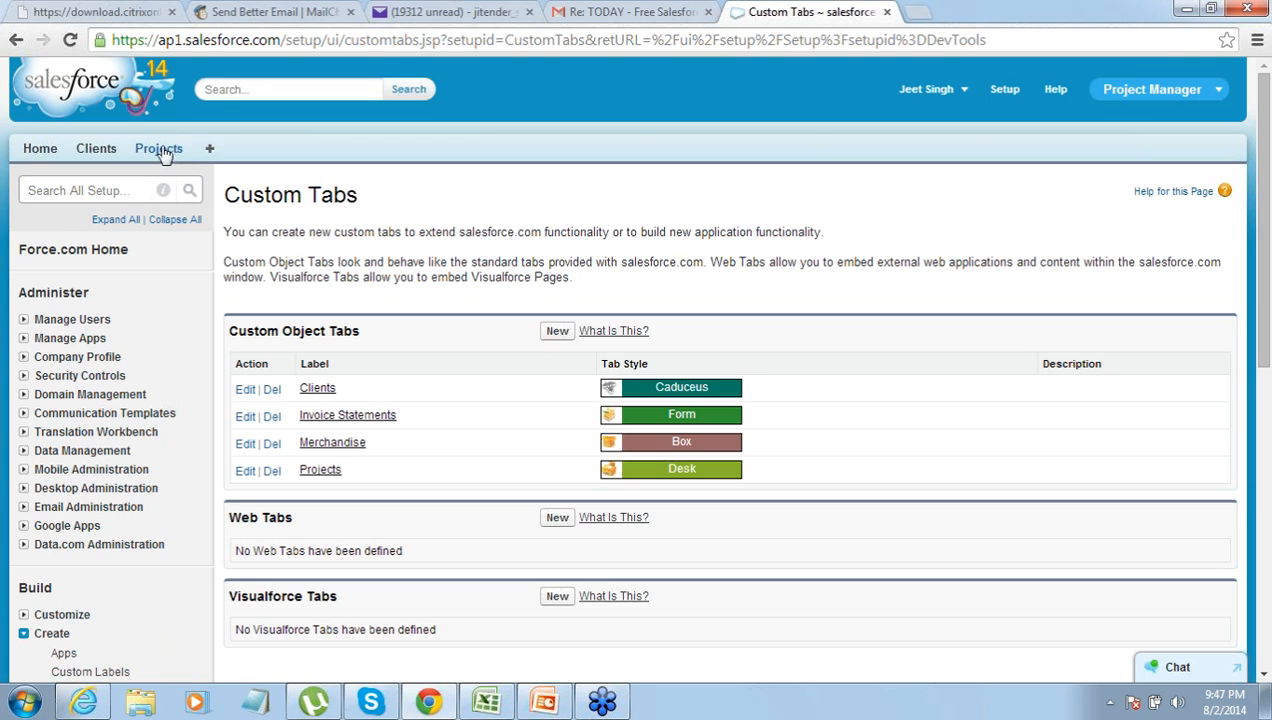
- Start a new project record named SAP Implementation with start date 8/20/2014 and Medium priority
{"action": "left_click", "coordinate": [161, 148]}
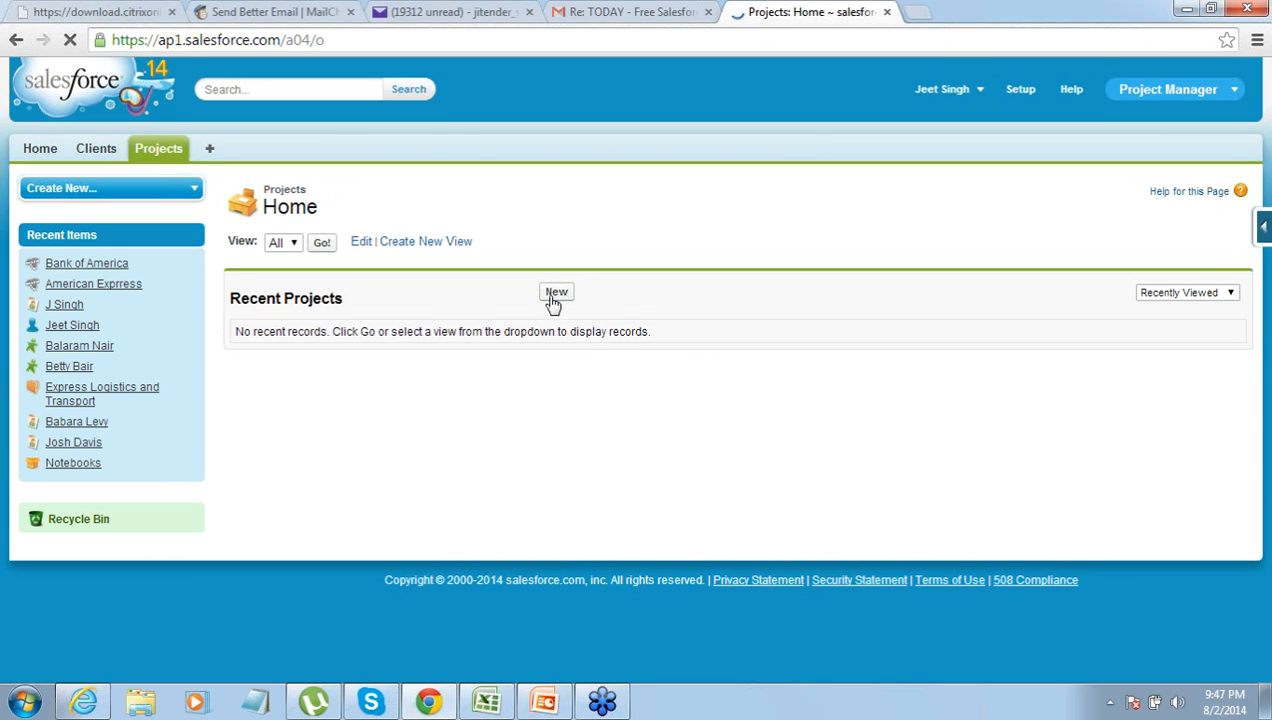
{"action": "left_click", "coordinate": [553, 296]}
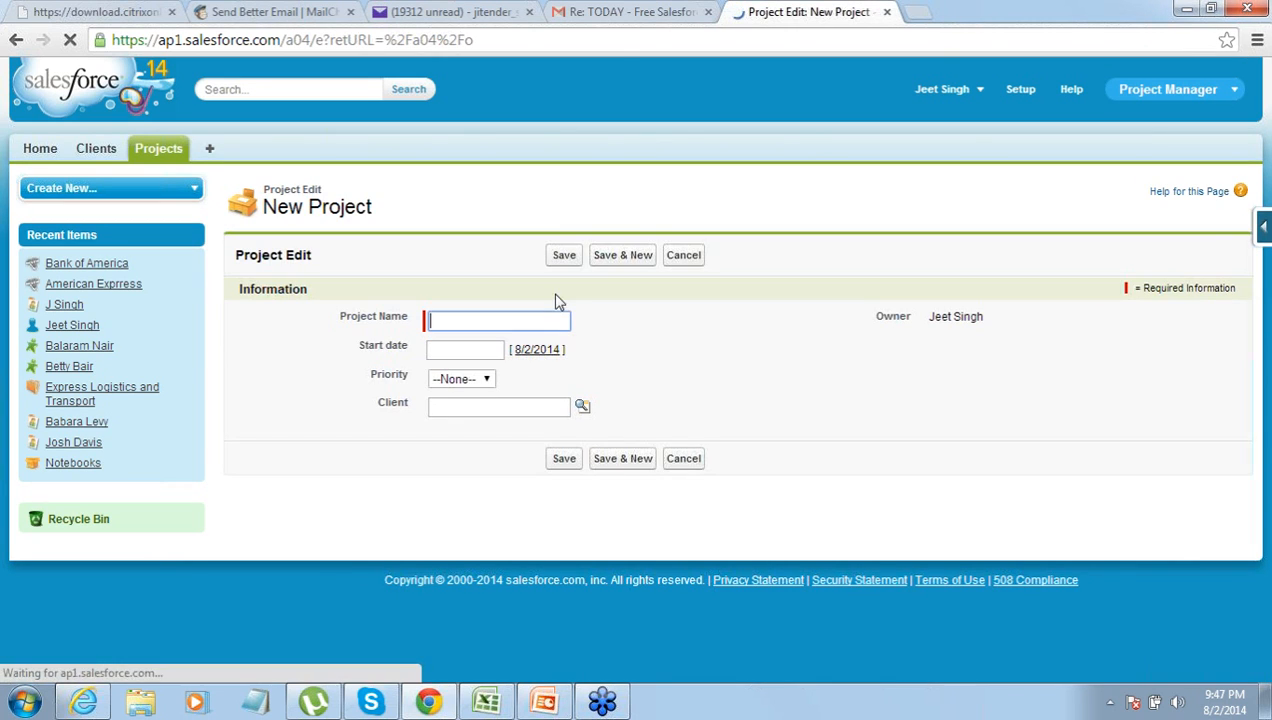
{"action": "type", "text": "SAP Implementation"}
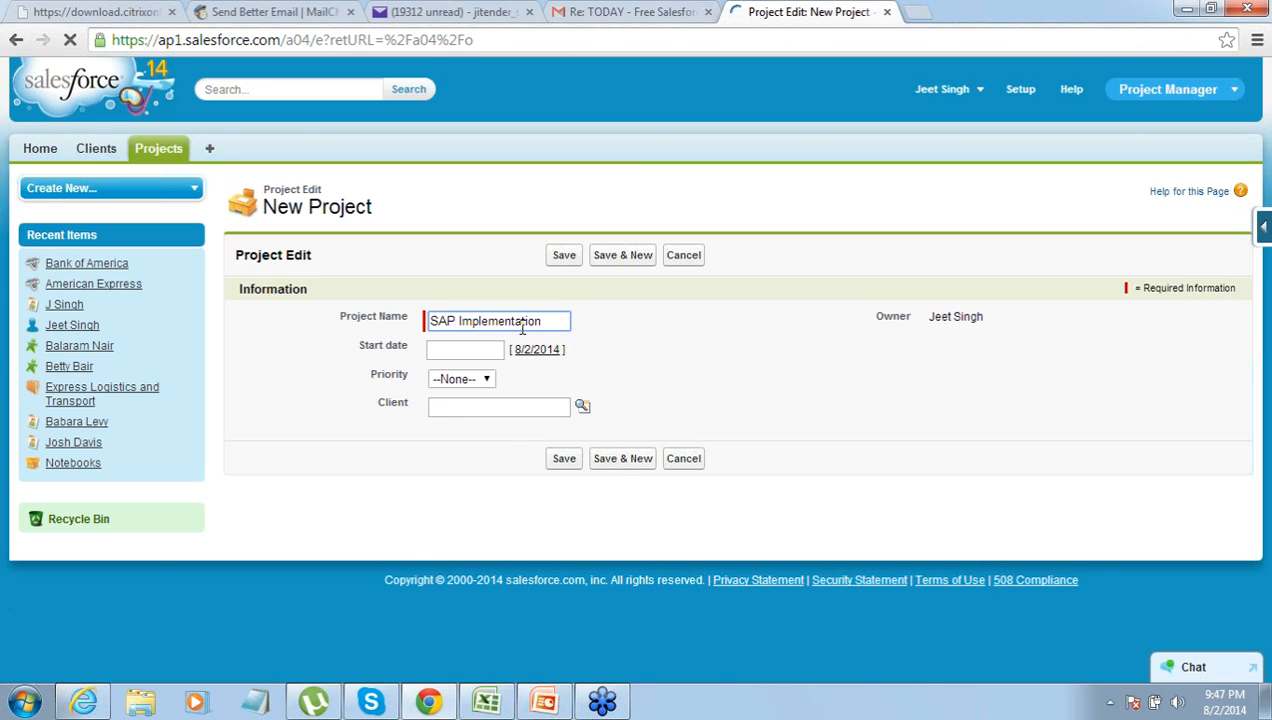
{"action": "left_click", "coordinate": [492, 349]}
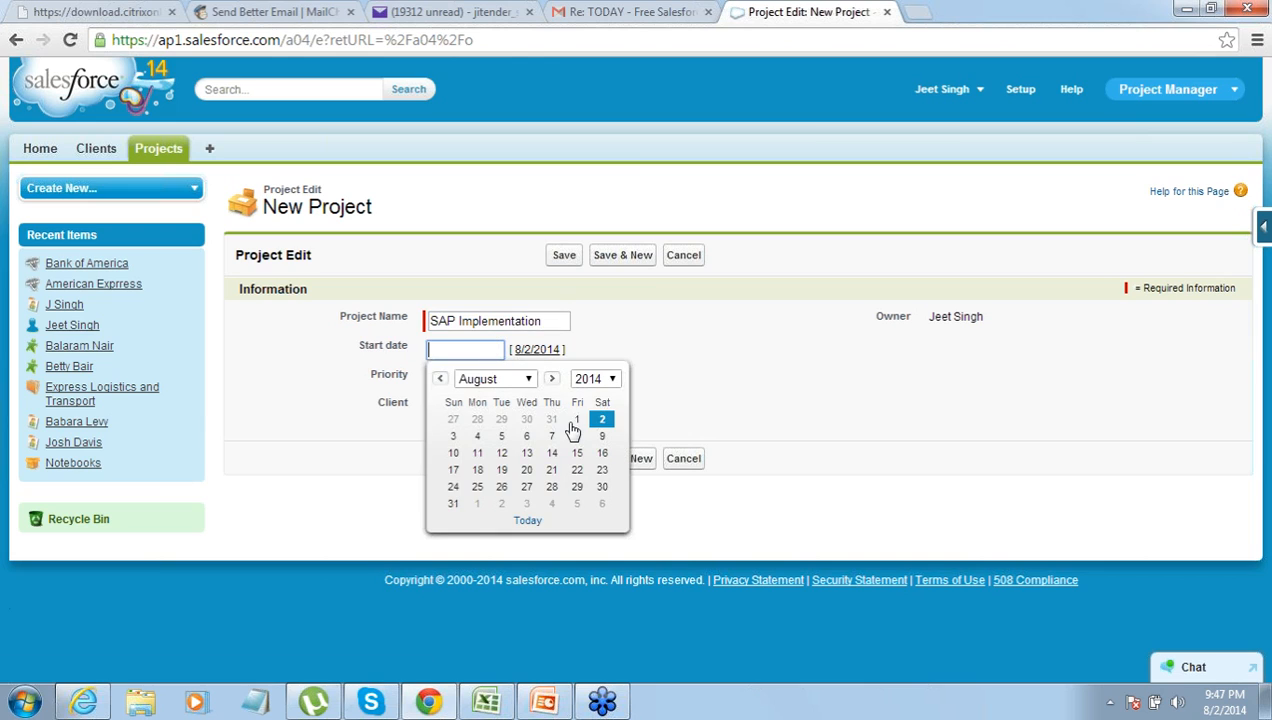
{"action": "left_click", "coordinate": [527, 470]}
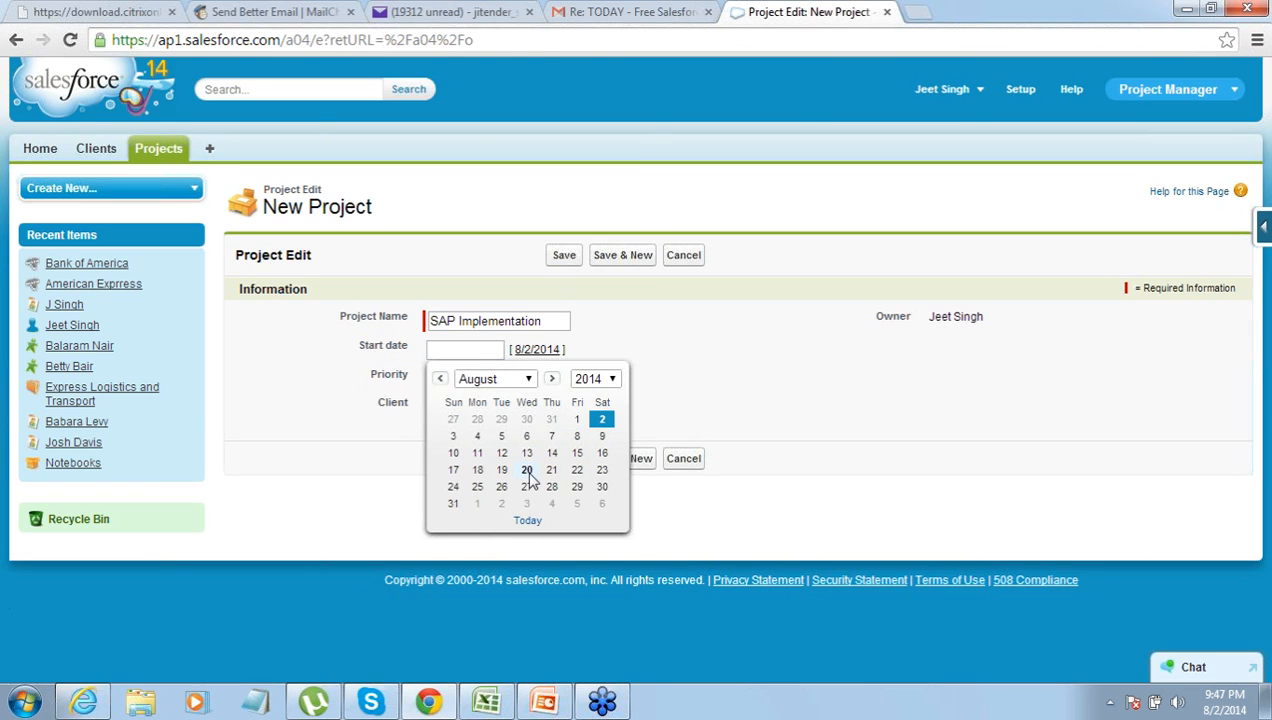
{"action": "left_click", "coordinate": [482, 382]}
{"action": "left_click", "coordinate": [476, 431]}
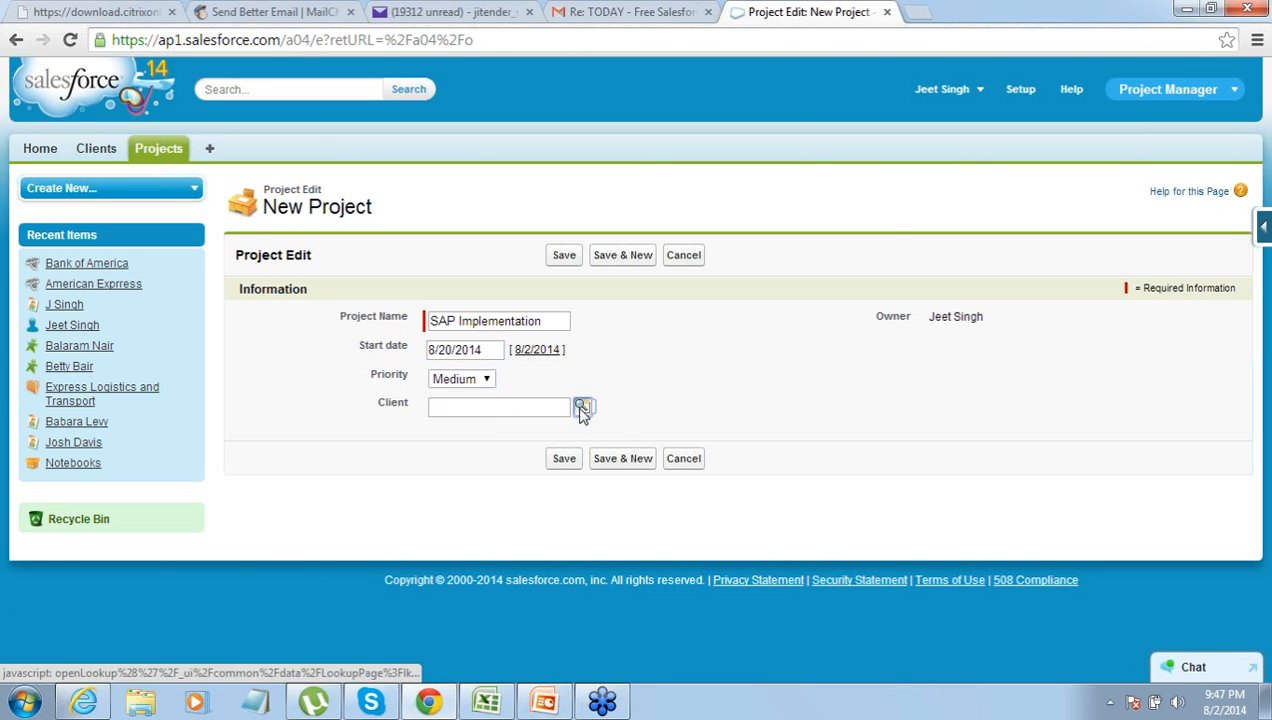
- Look up American Exprress as the client of the SAP Implementation project and save the record
{"action": "left_click", "coordinate": [582, 406]}
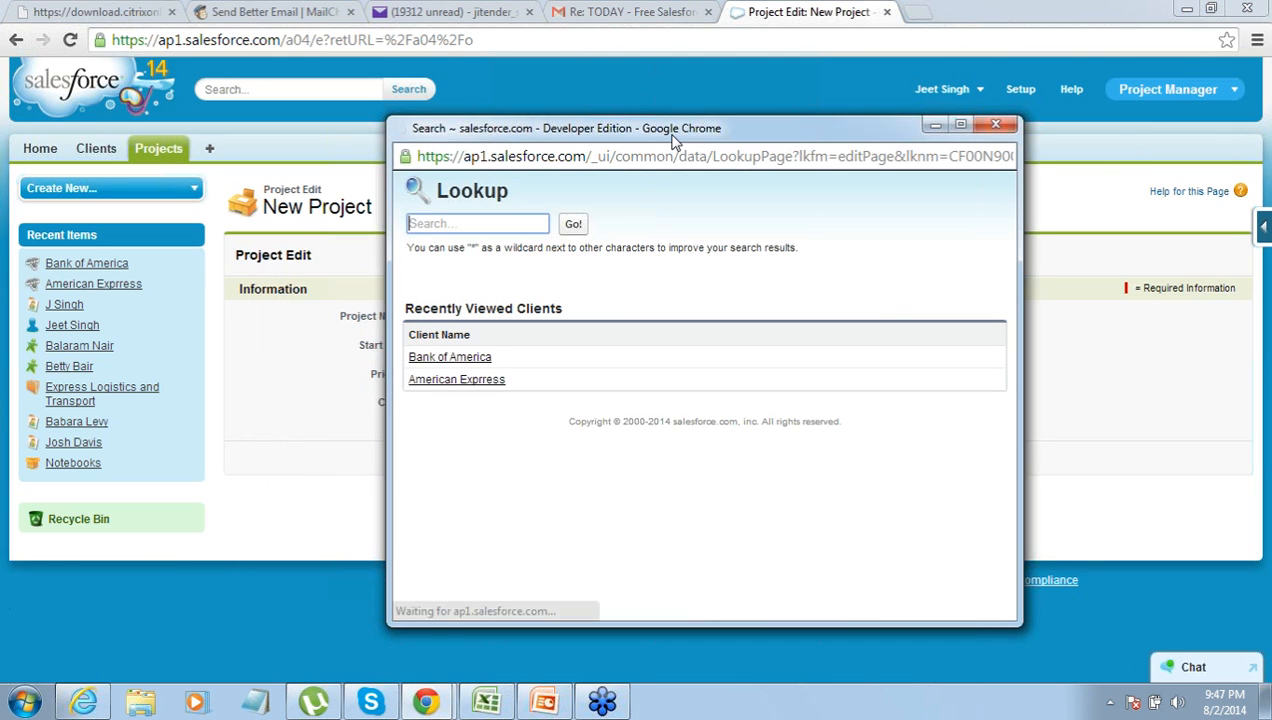
{"action": "left_click", "coordinate": [996, 124]}
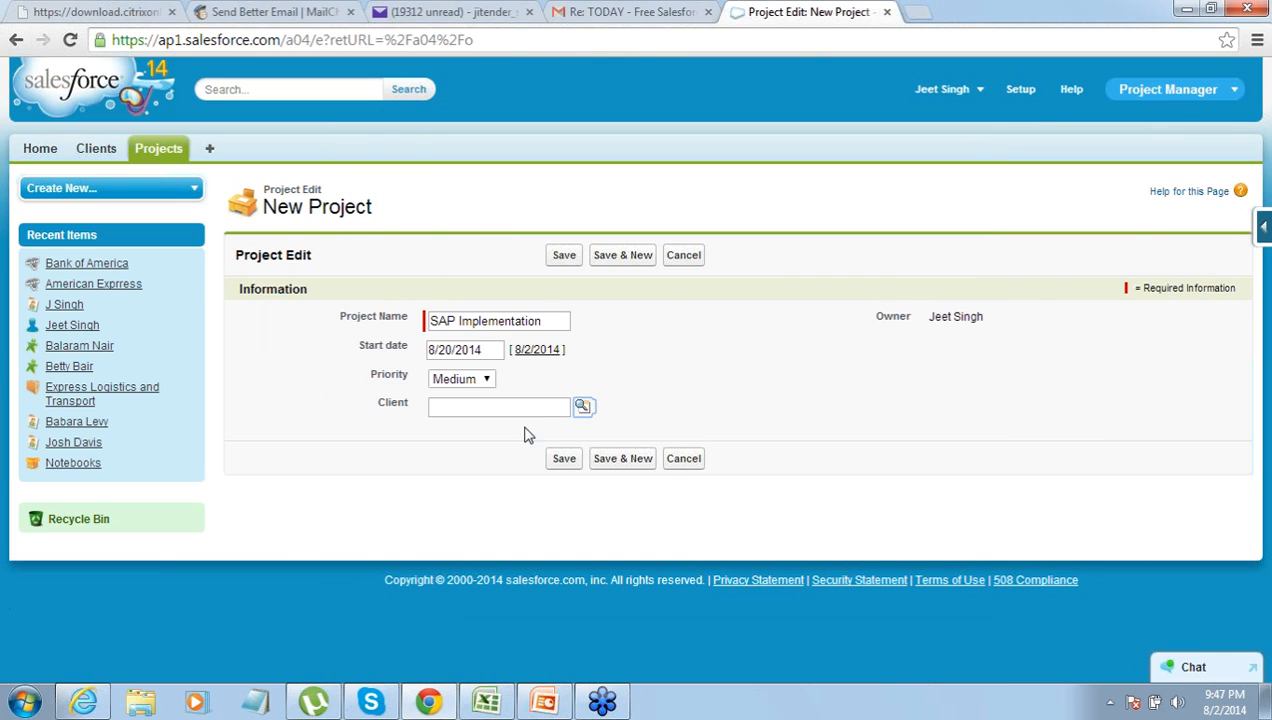
{"action": "left_click", "coordinate": [583, 410]}
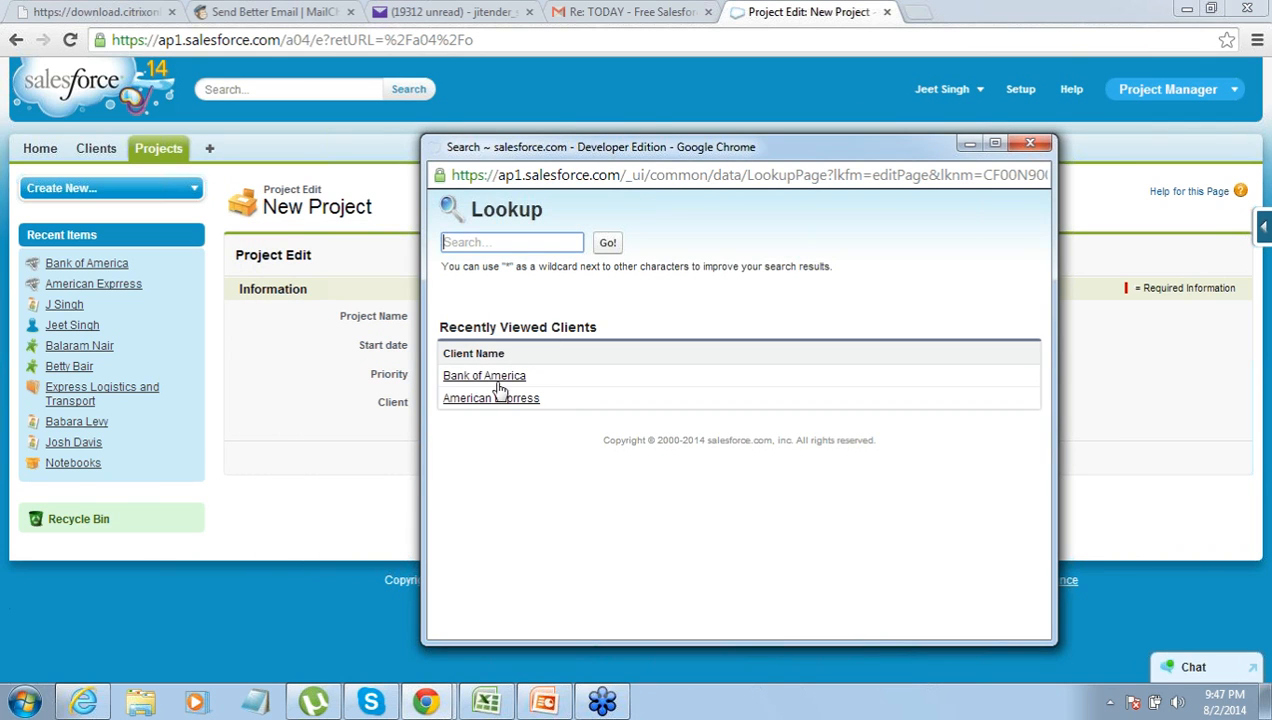
{"action": "left_click", "coordinate": [485, 398]}
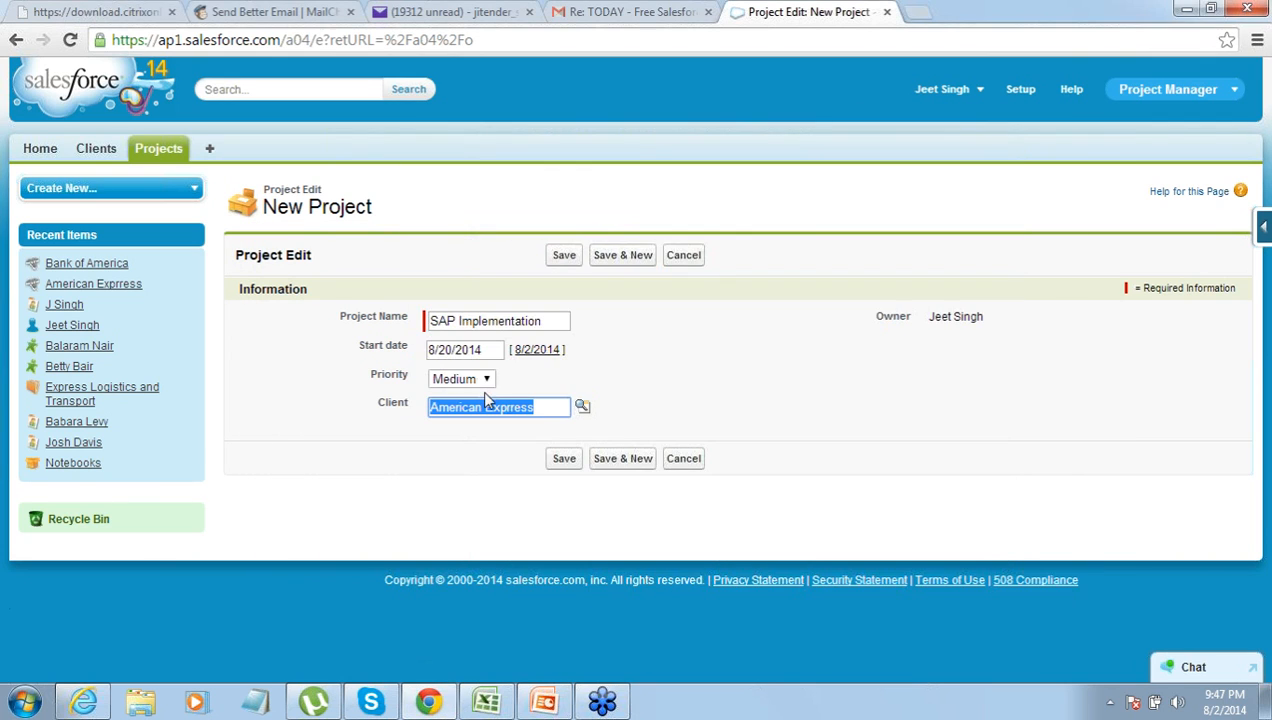
{"action": "left_click", "coordinate": [550, 407]}
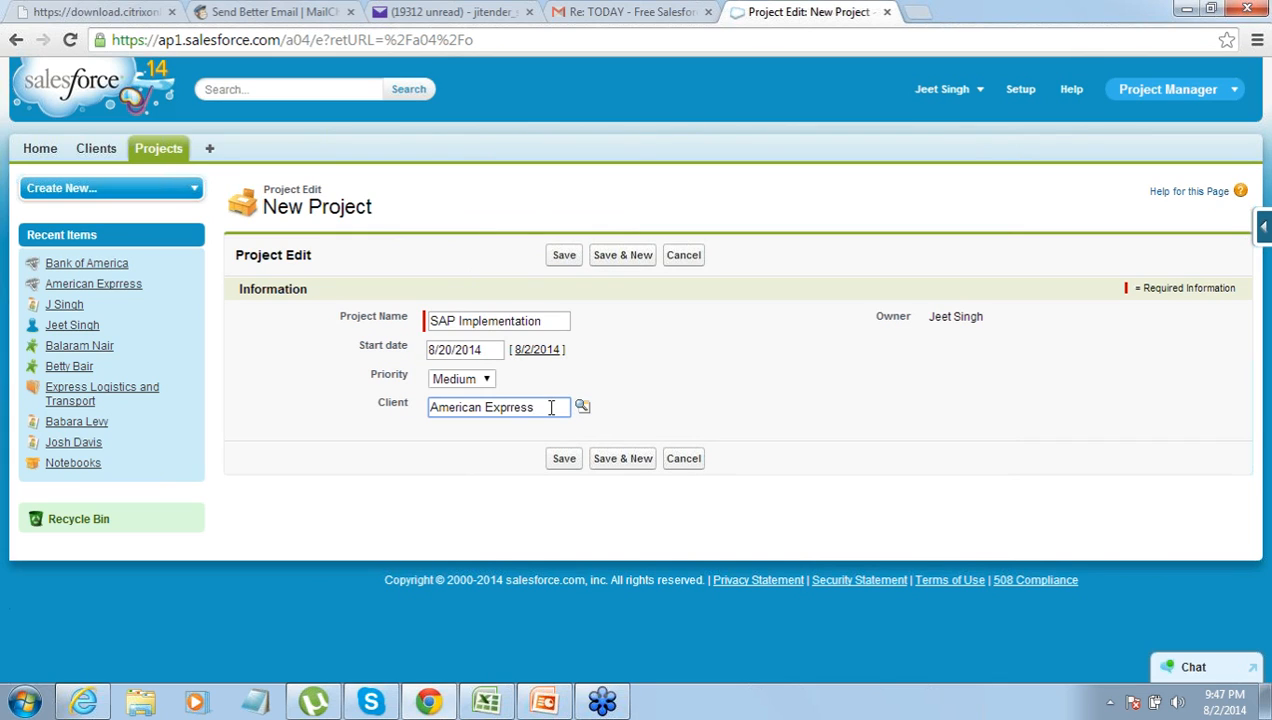
{"action": "left_click", "coordinate": [678, 347]}
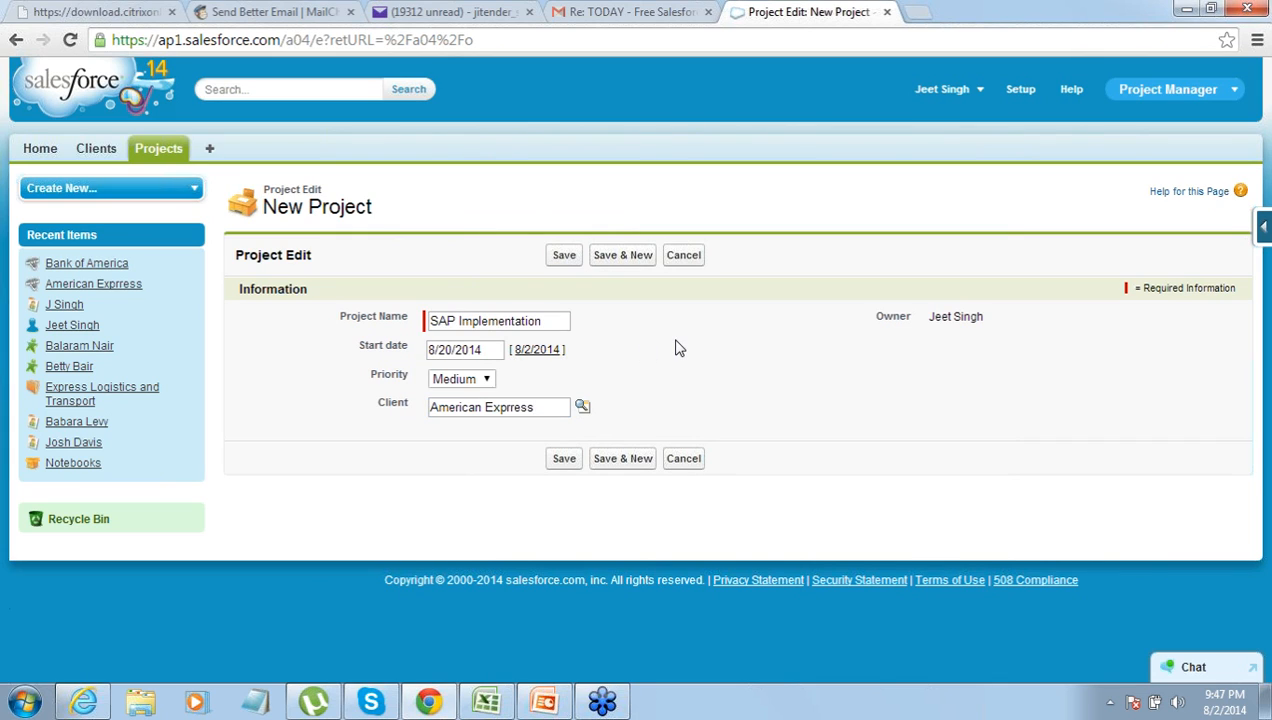
{"action": "left_click", "coordinate": [563, 257]}
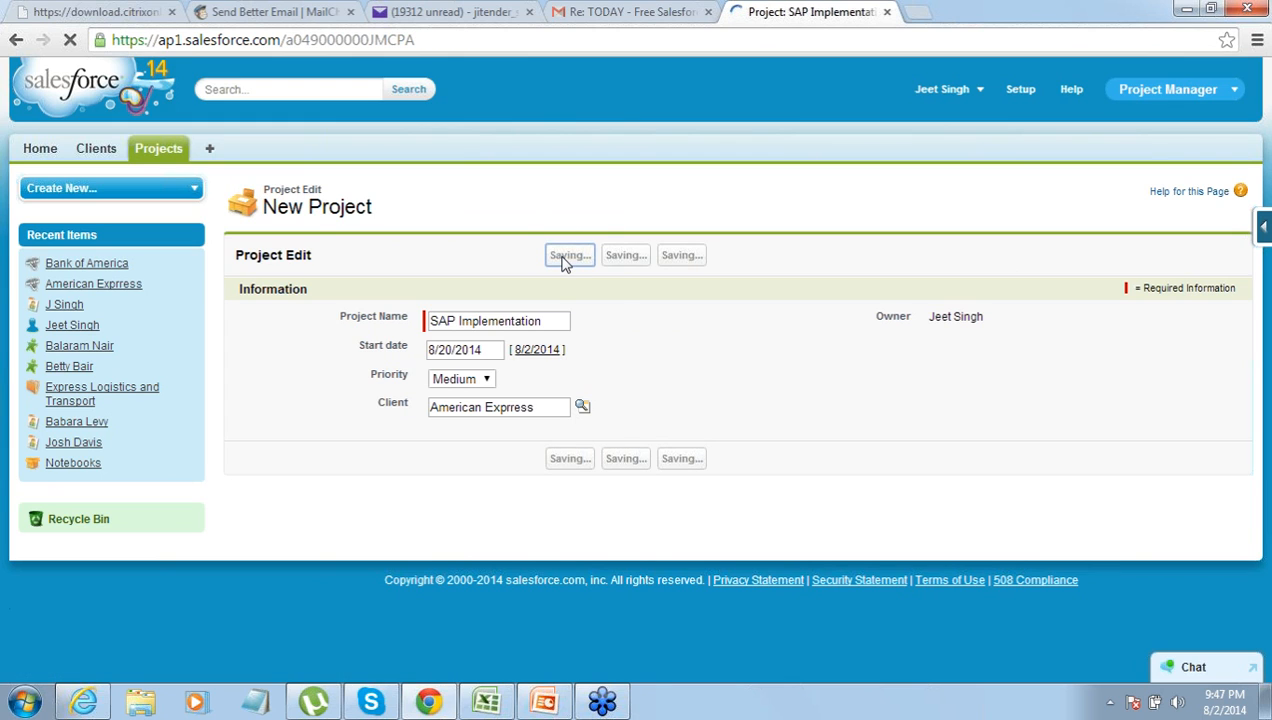
- Start another project record named Email Autmation with start date 8/28/2014 and Low priority
{"action": "left_click", "coordinate": [150, 148]}
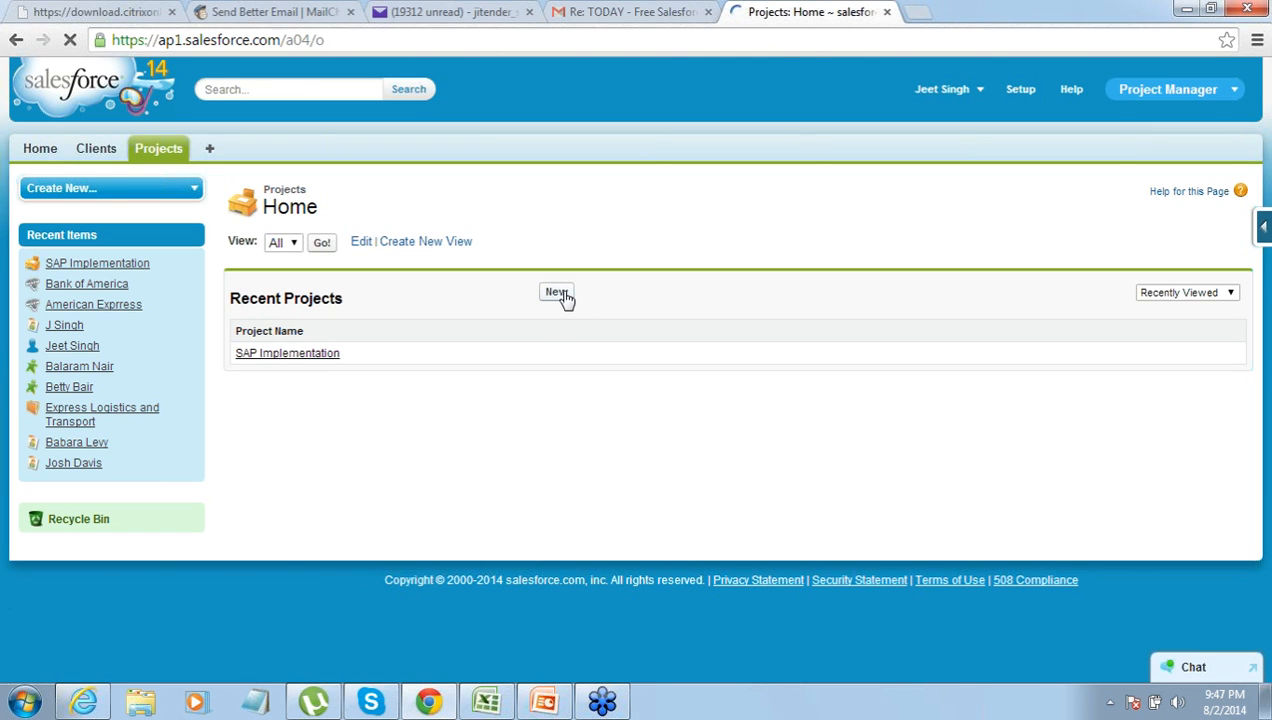
{"action": "left_click", "coordinate": [558, 292]}
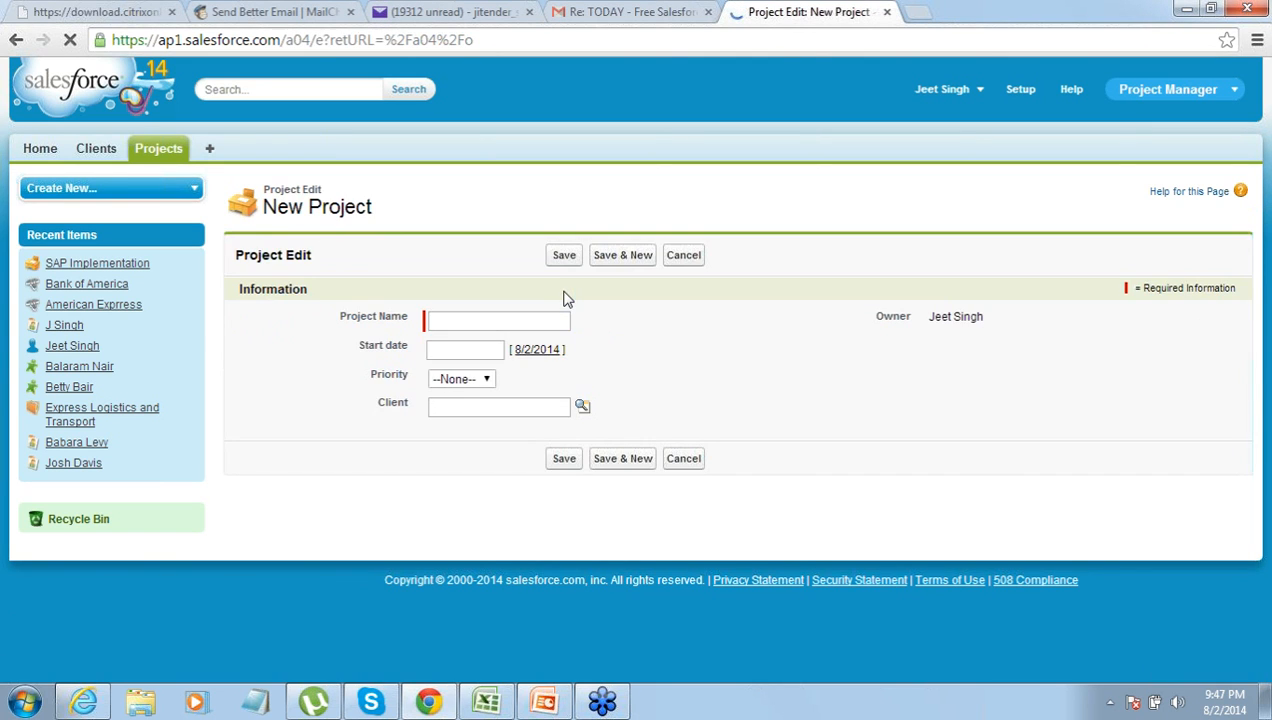
{"action": "left_click", "coordinate": [518, 321]}
{"action": "type", "text": "Email"}
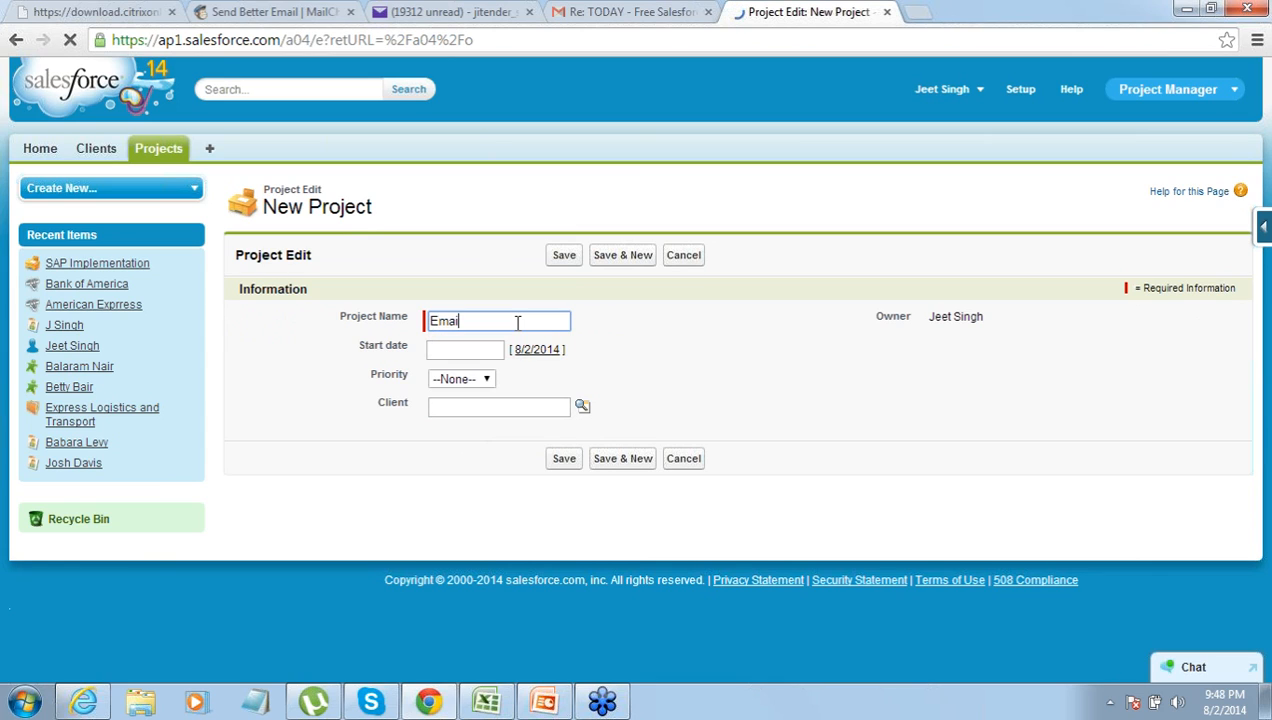
{"action": "type", "text": " Autmation"}
{"action": "key", "text": "Tab"}
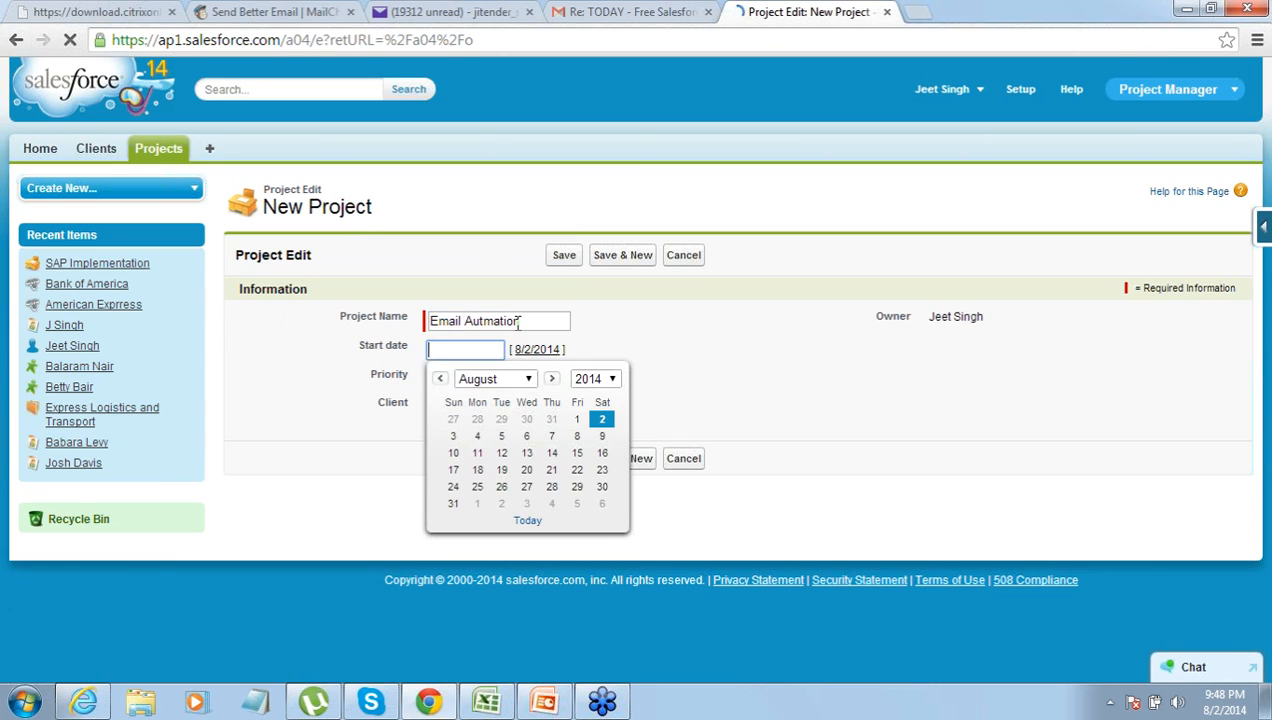
{"action": "left_click", "coordinate": [551, 486]}
{"action": "left_click", "coordinate": [485, 380]}
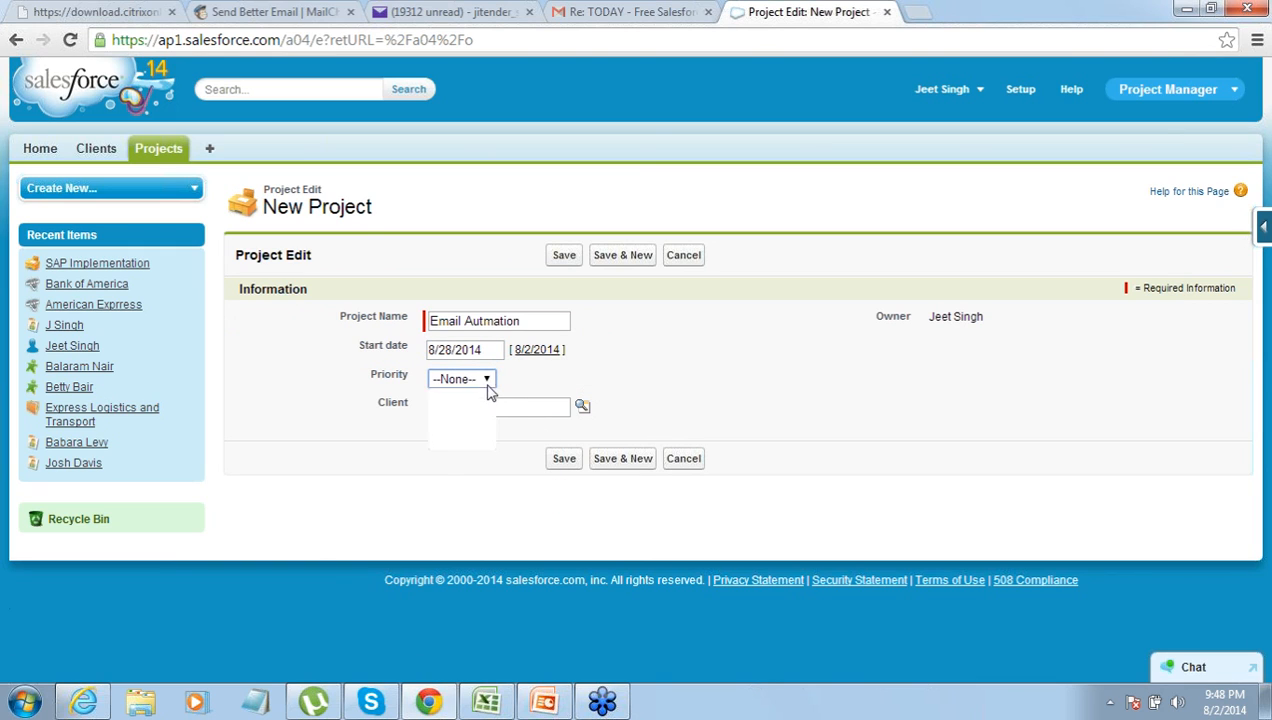
{"action": "left_click", "coordinate": [469, 412]}
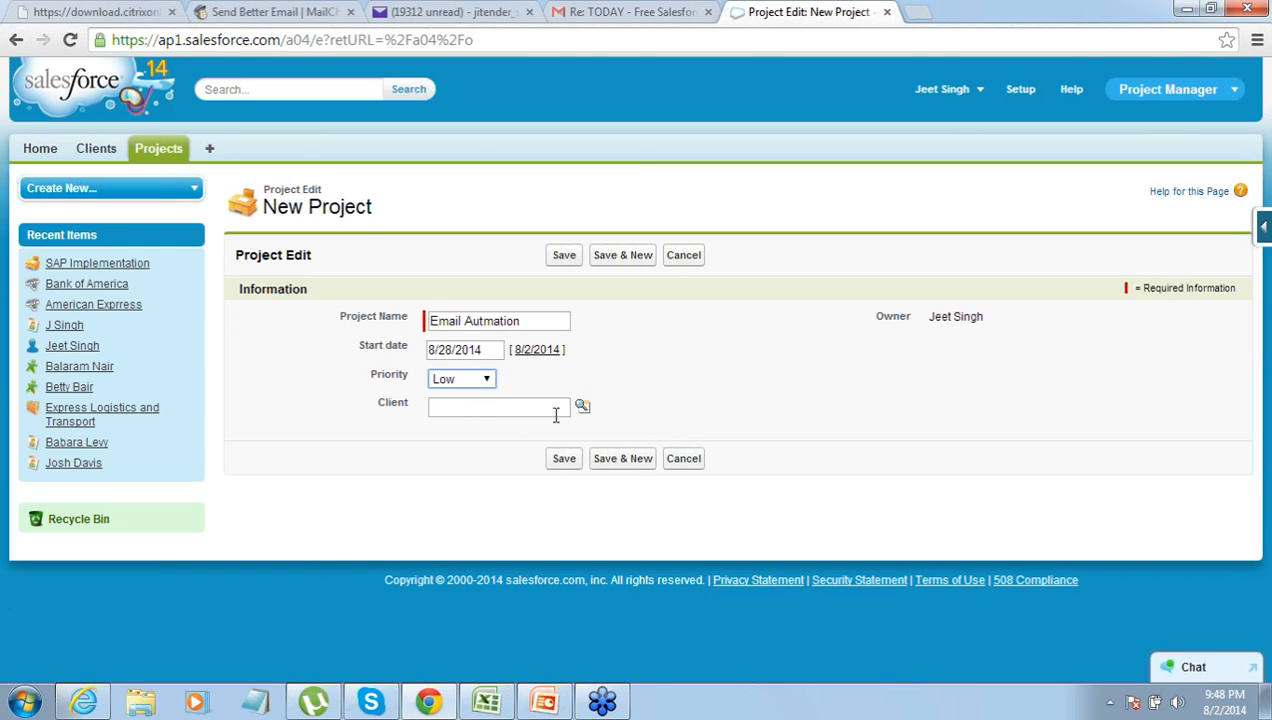
- Look up Bank of America as the client of the Email Autmation project and save the record
{"action": "left_click", "coordinate": [582, 406]}
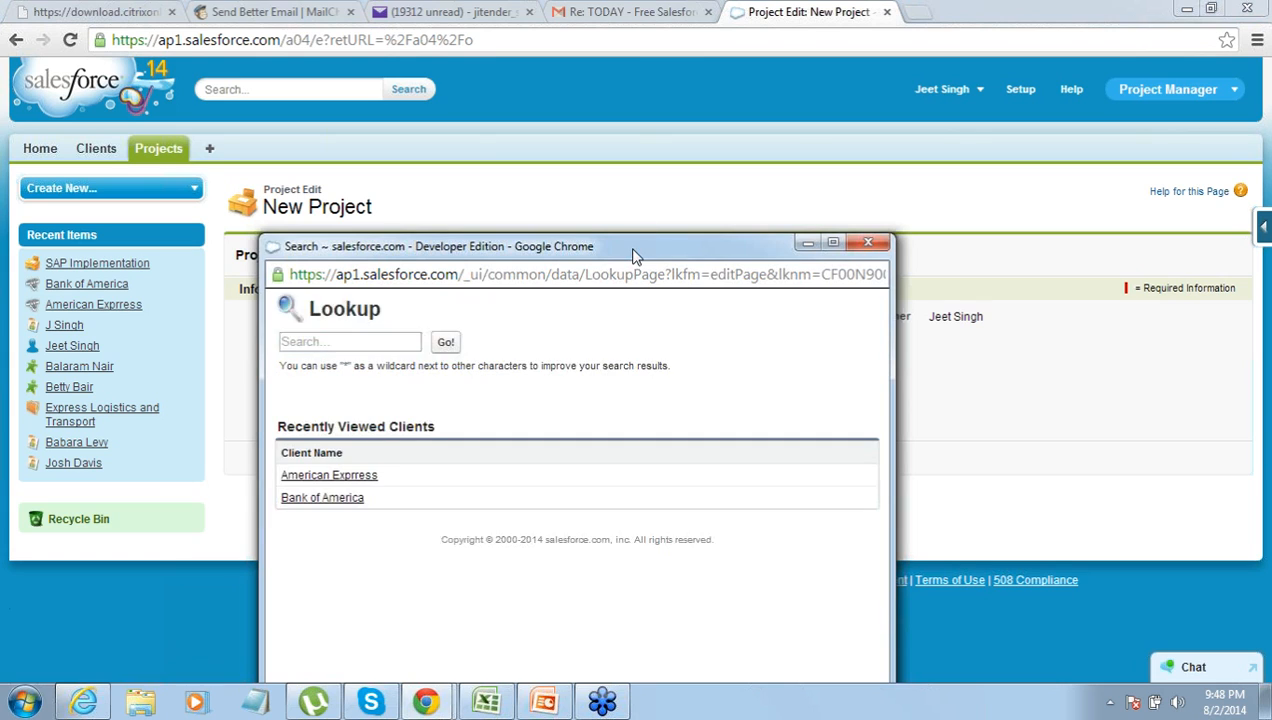
{"action": "left_click_drag", "start_coordinate": [632, 256], "coordinate": [701, 207]}
{"action": "left_click", "coordinate": [384, 456]}
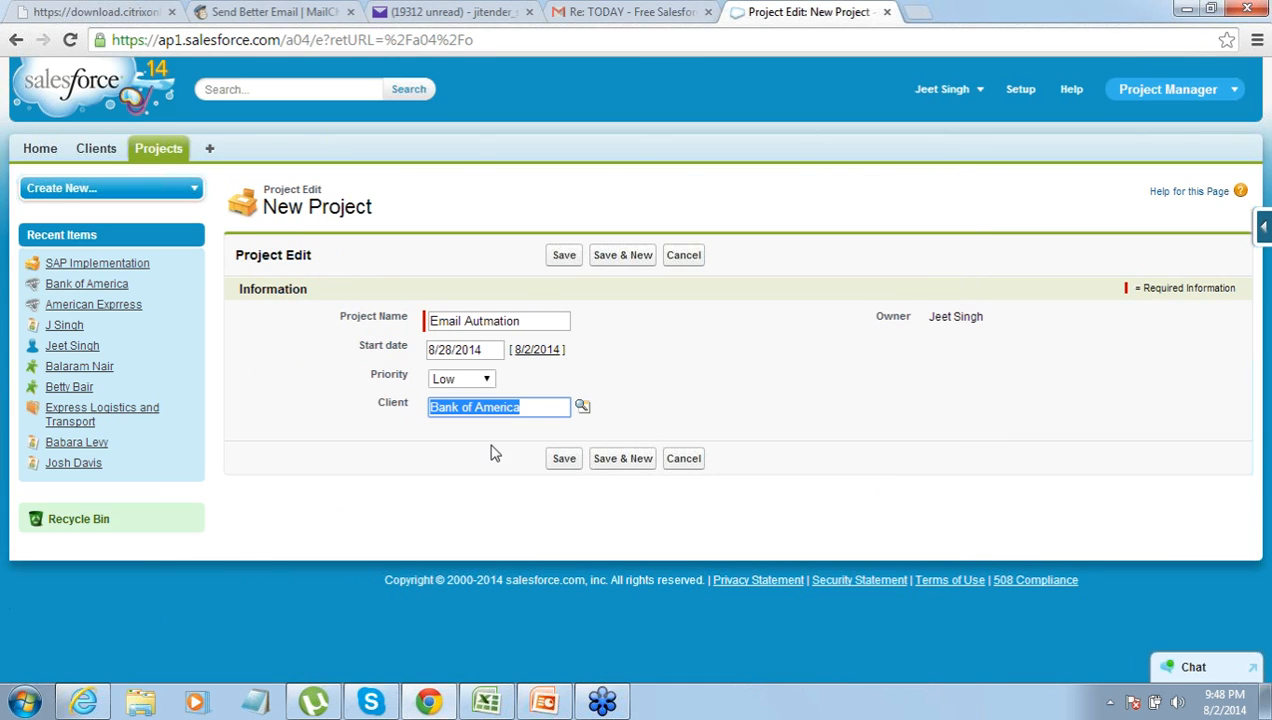
{"action": "left_click", "coordinate": [553, 460]}
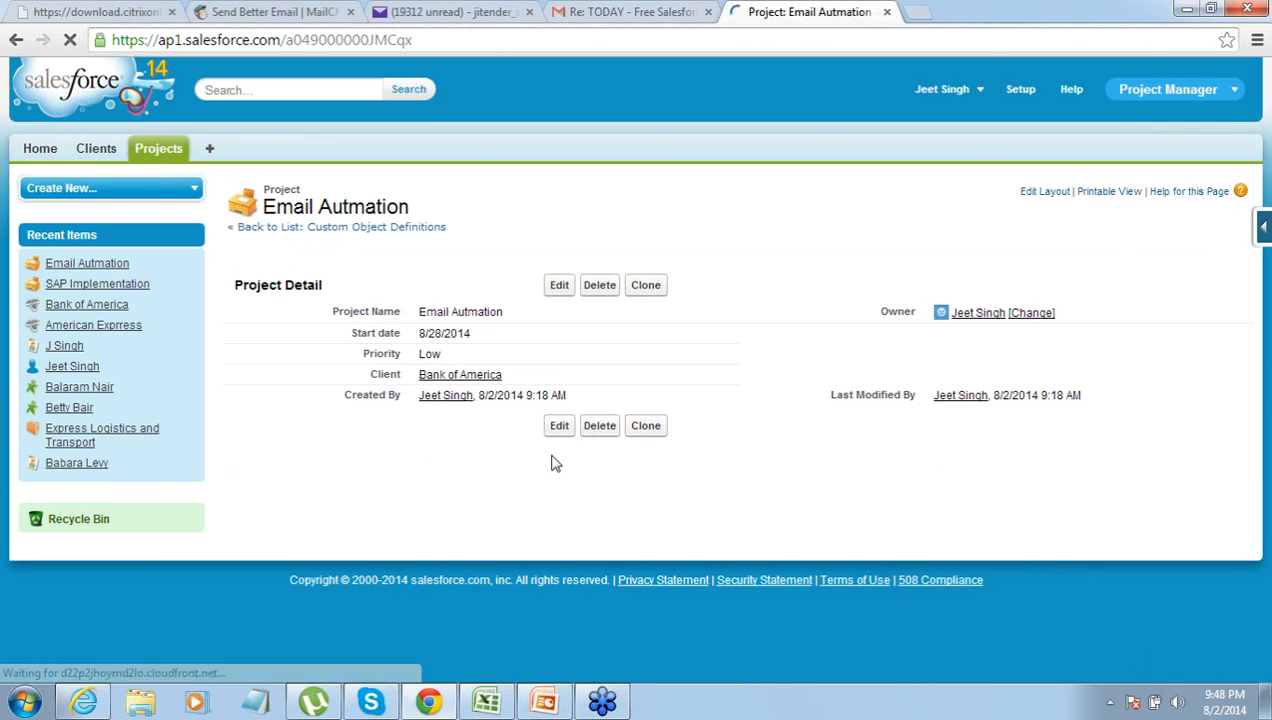
- View the recent clients, then open the list of custom objects in Setup
{"action": "left_click", "coordinate": [99, 158]}
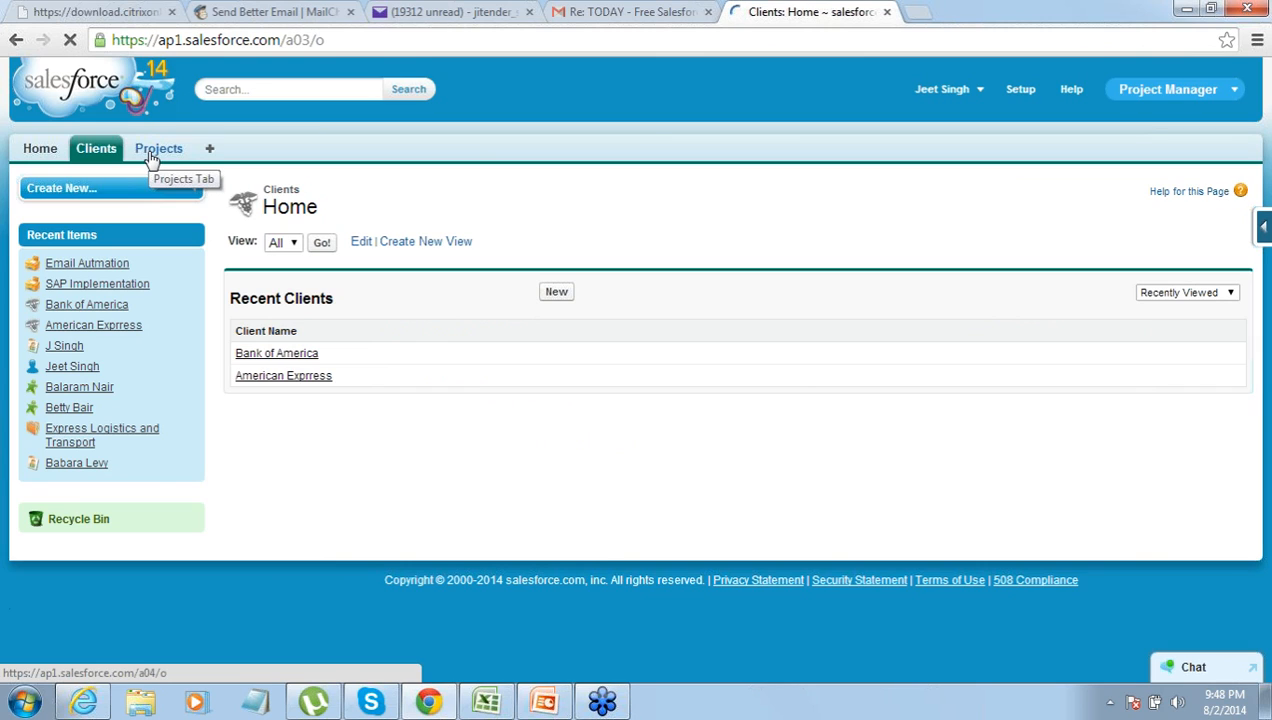
{"action": "left_click", "coordinate": [1022, 90]}
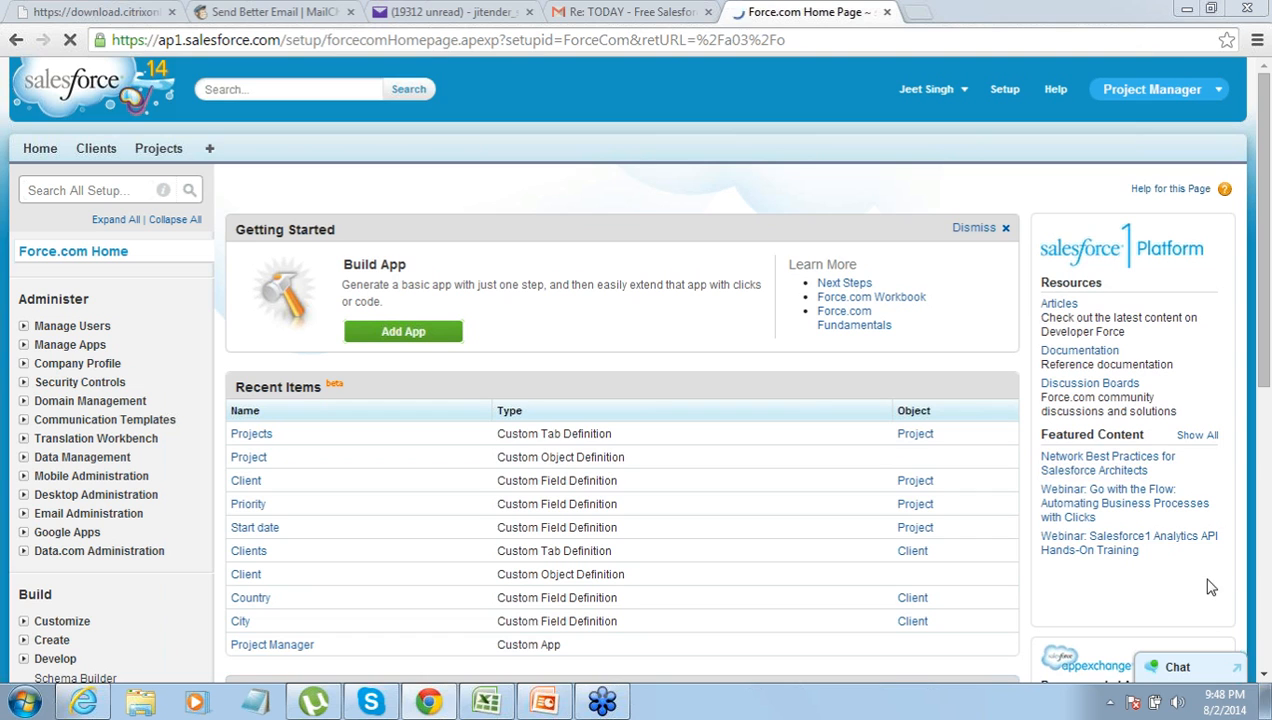
{"action": "scroll", "coordinate": [474, 483], "scroll_direction": "down", "scroll_amount": 3}
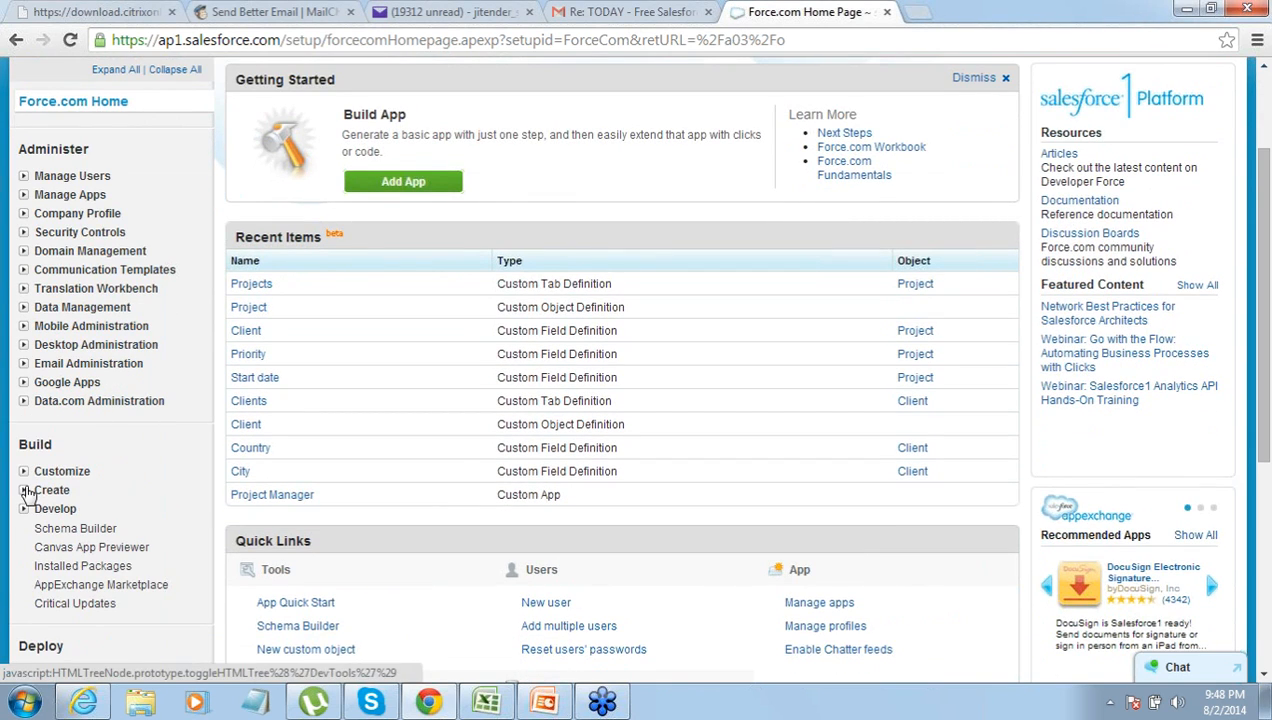
{"action": "left_click", "coordinate": [25, 490]}
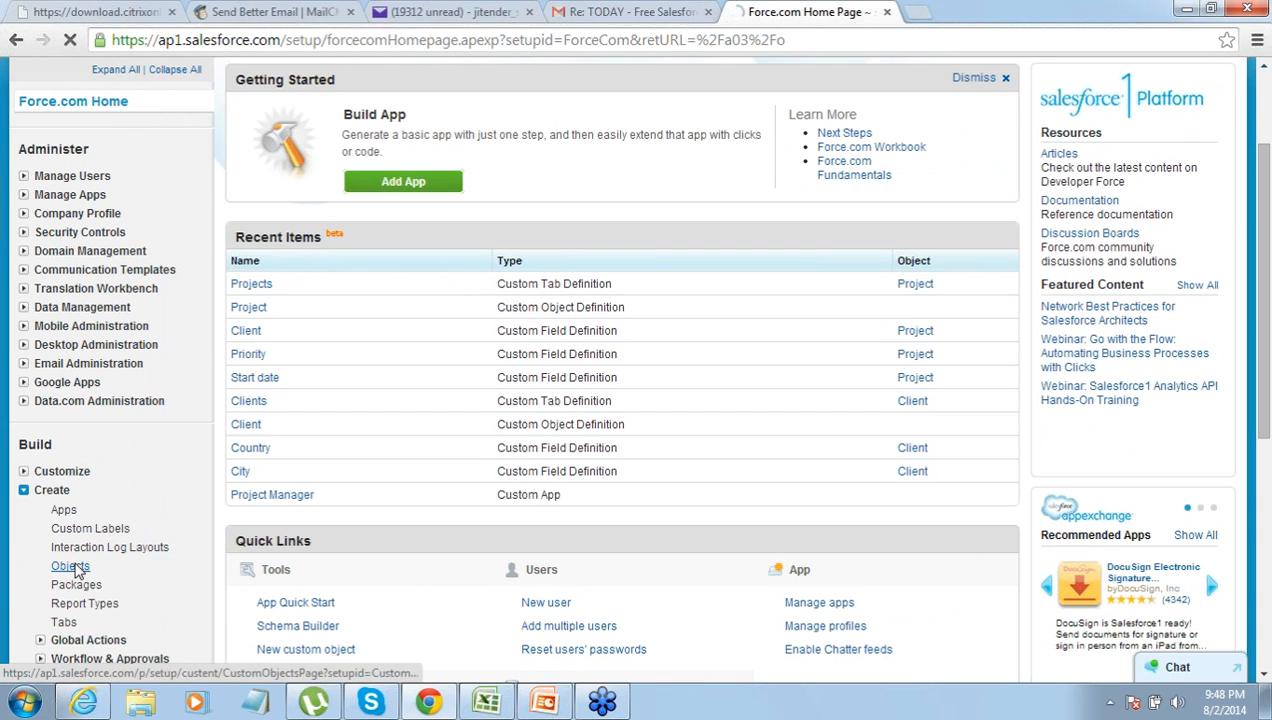
{"action": "left_click", "coordinate": [74, 567]}
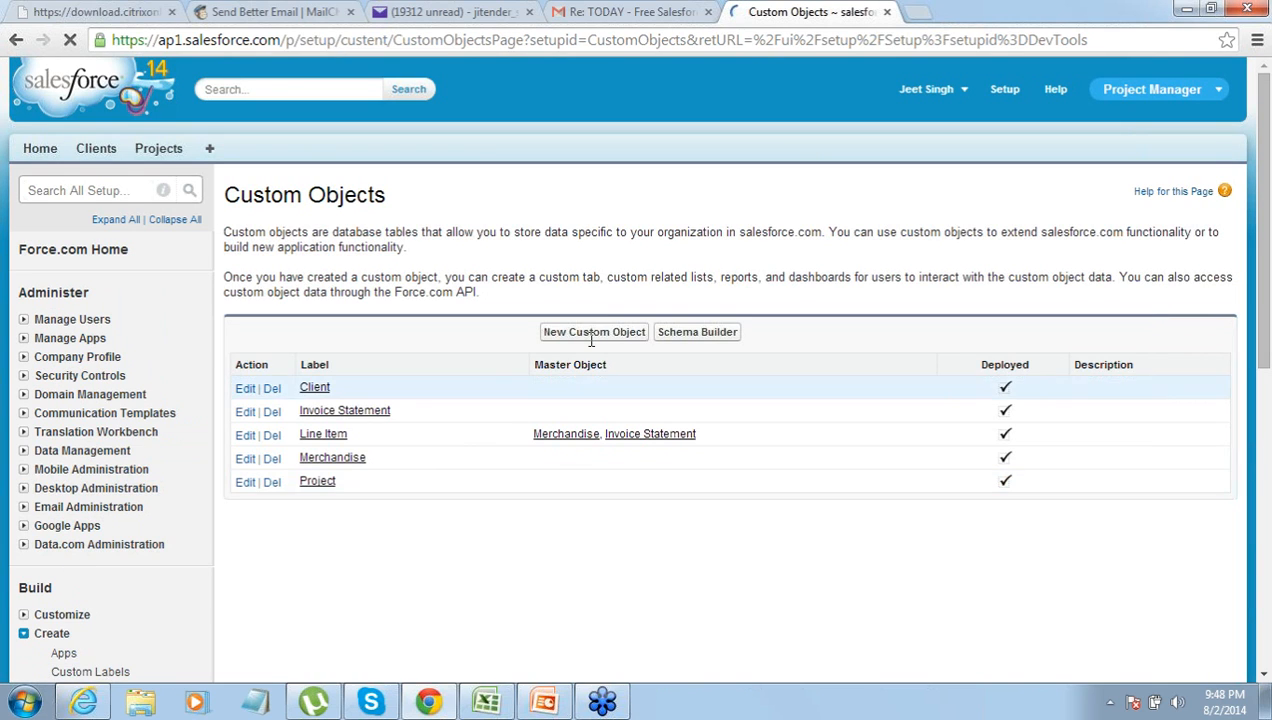
- Start a new custom object with the label Consultant and the plural label Consultants
{"action": "left_click", "coordinate": [593, 333]}
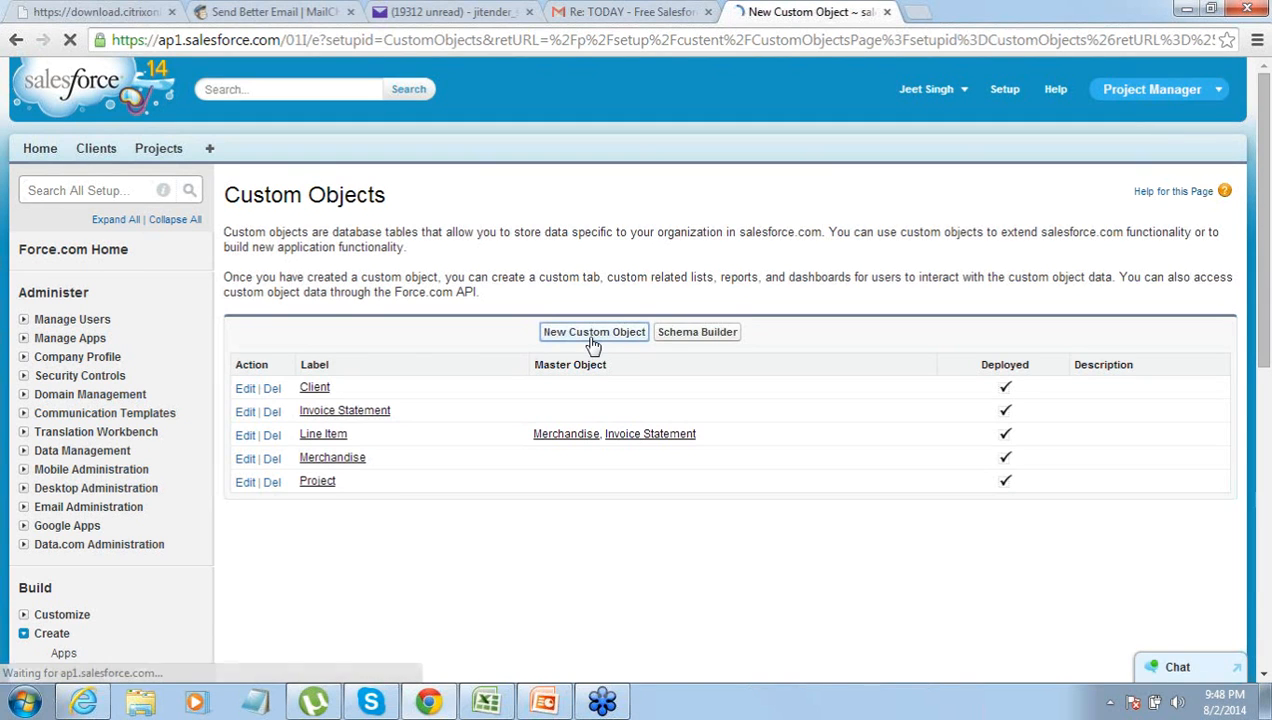
{"action": "left_click", "coordinate": [525, 378]}
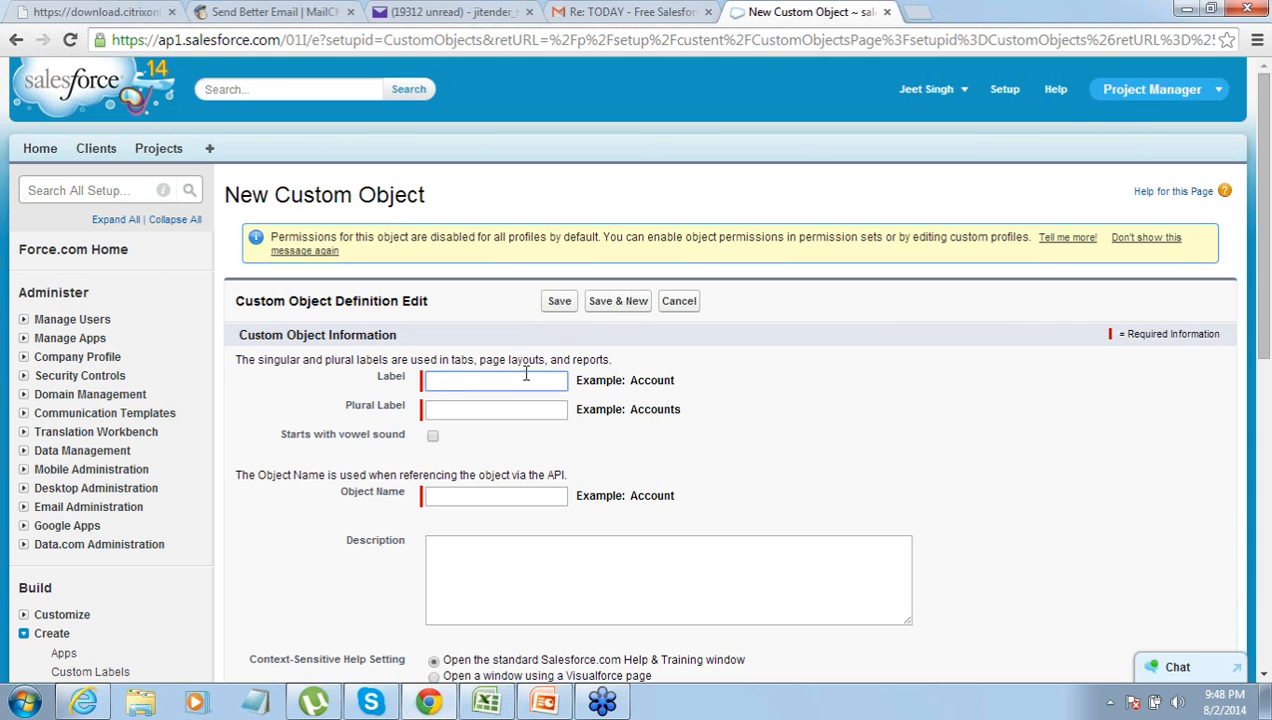
{"action": "type", "text": "Cons"}
{"action": "key", "text": "BackSpace"}
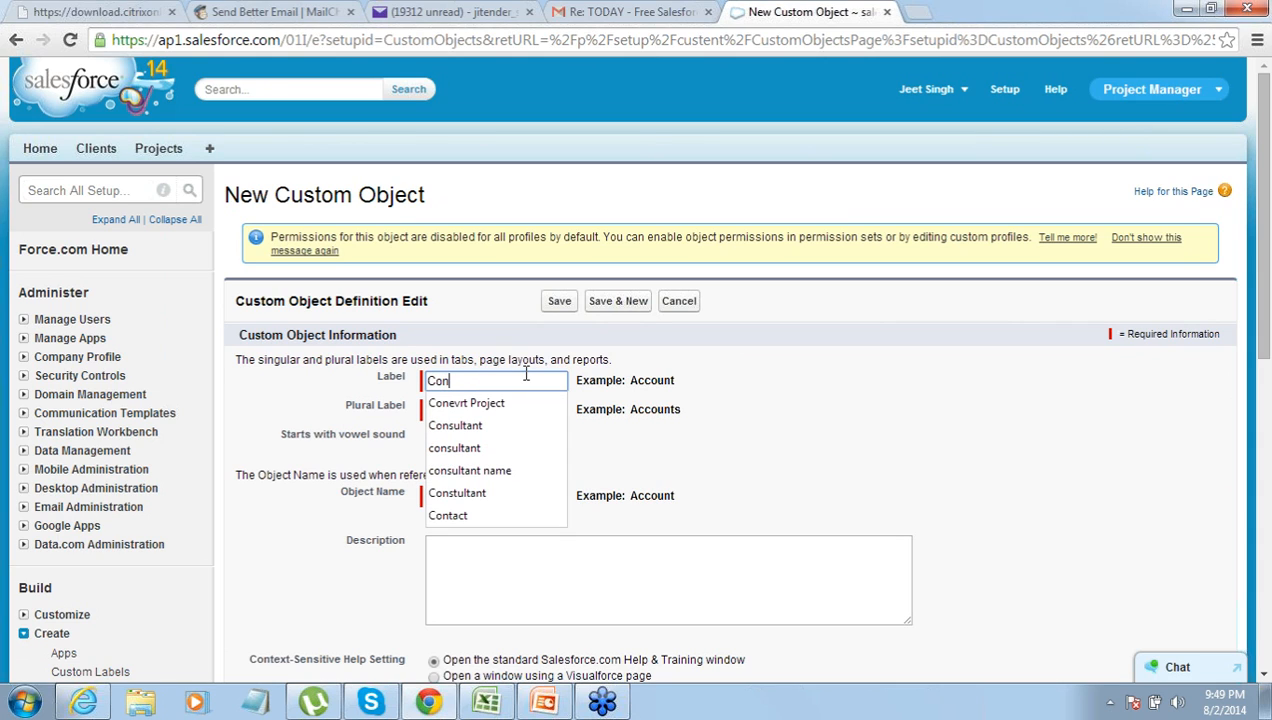
{"action": "type", "text": "sultant"}
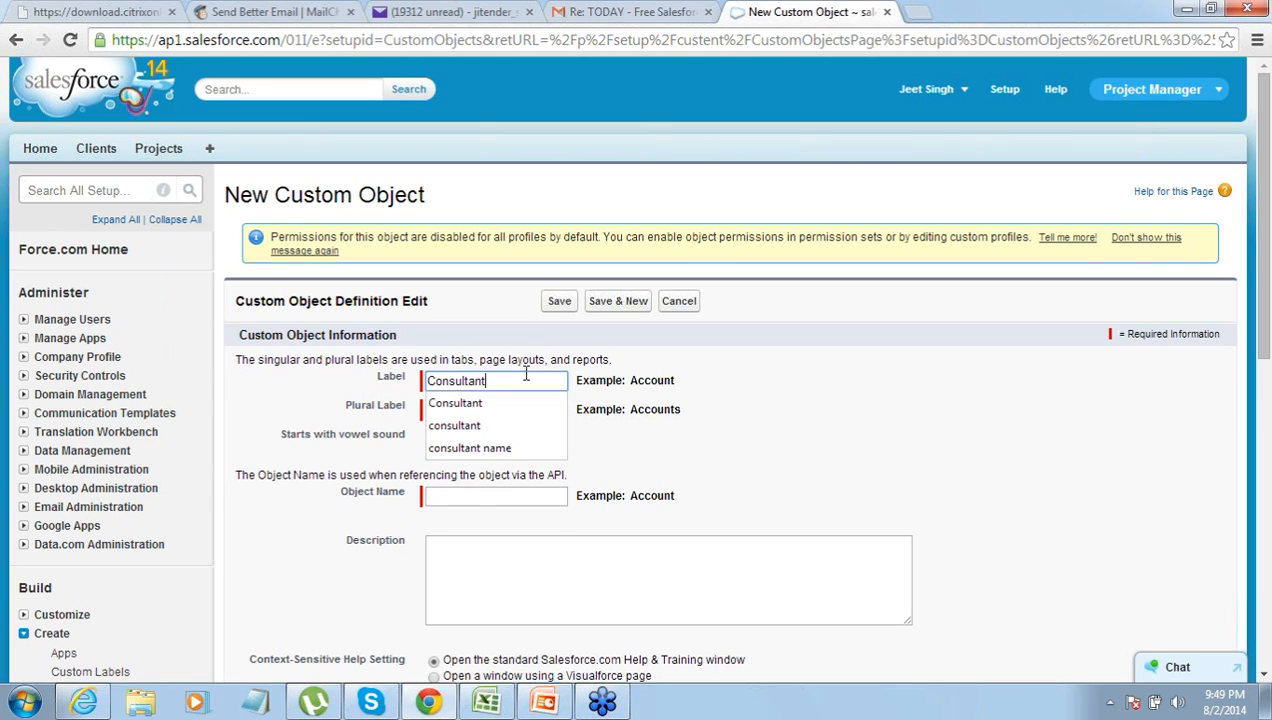
{"action": "key", "text": "Tab"}
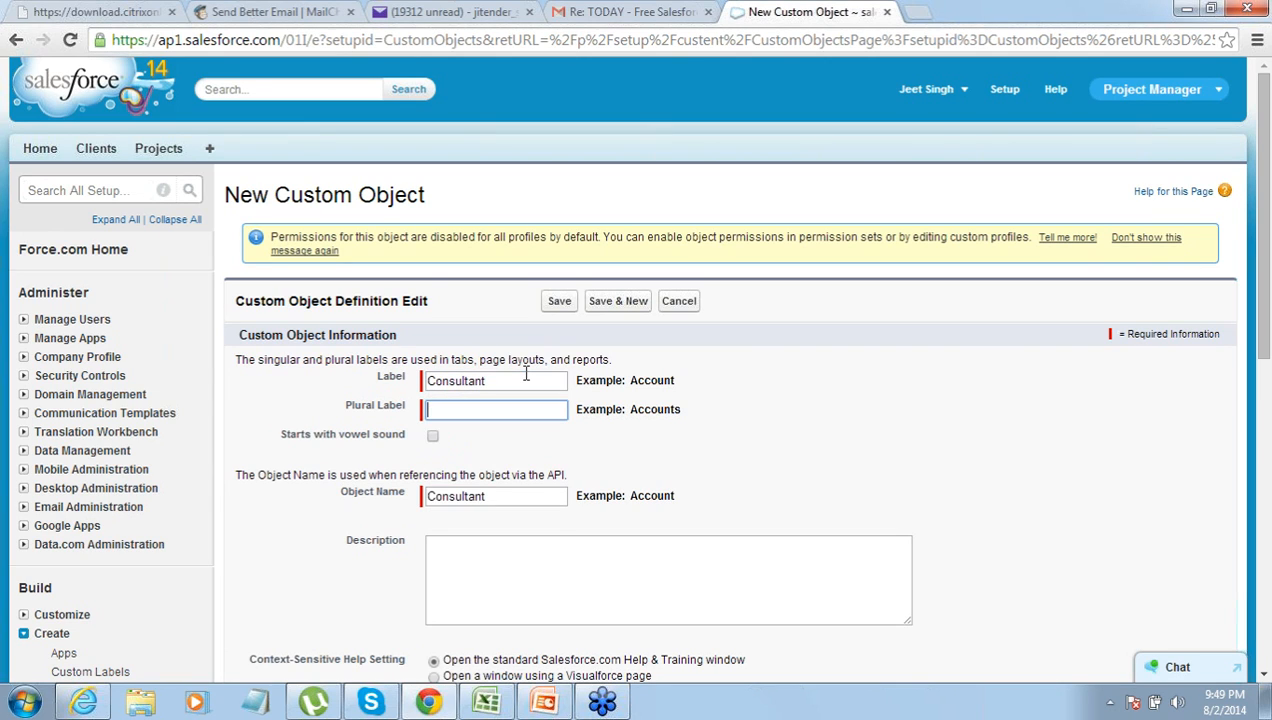
{"action": "type", "text": "Consu"}
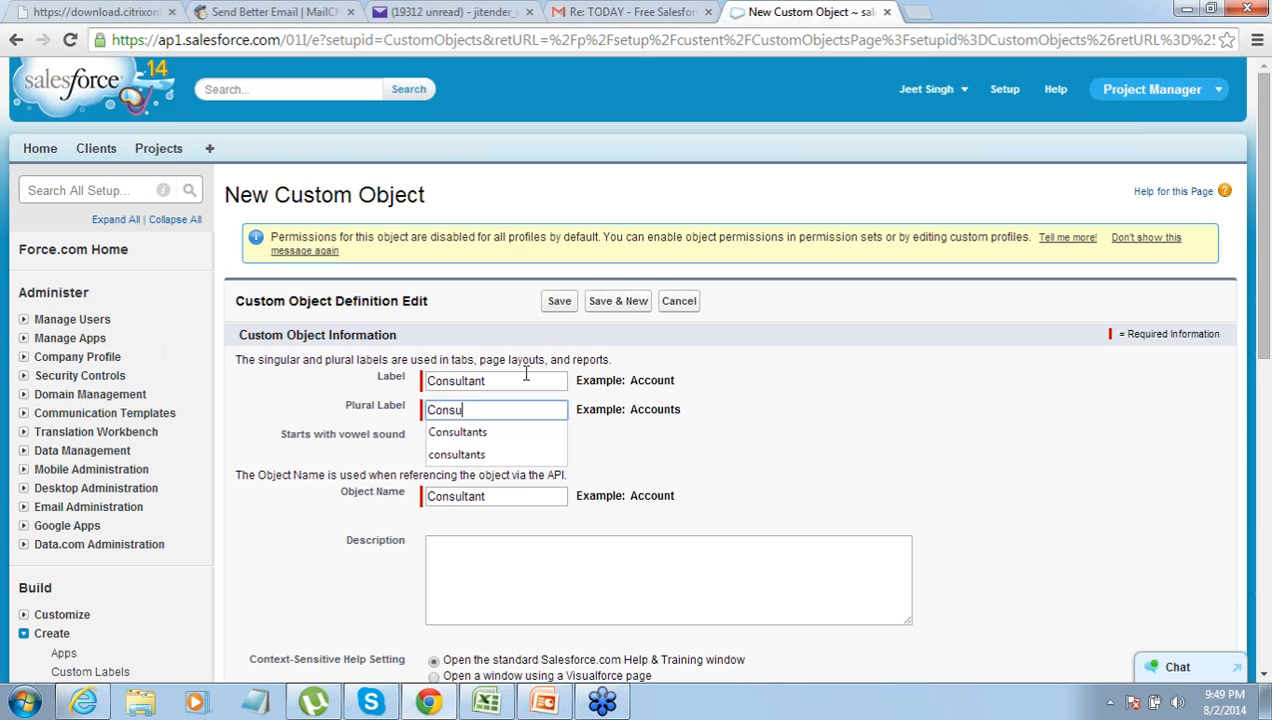
{"action": "type", "text": "ltants"}
{"action": "key", "text": "Tab"}
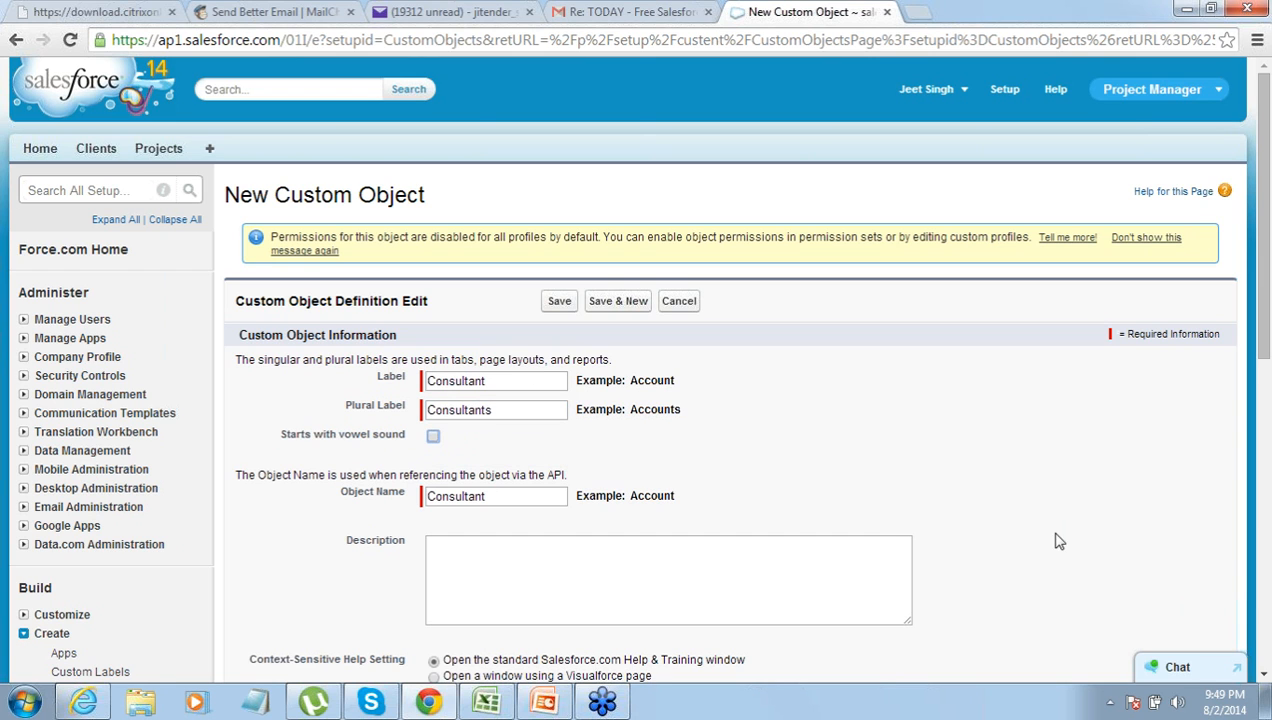
{"action": "left_click", "coordinate": [1264, 676]}
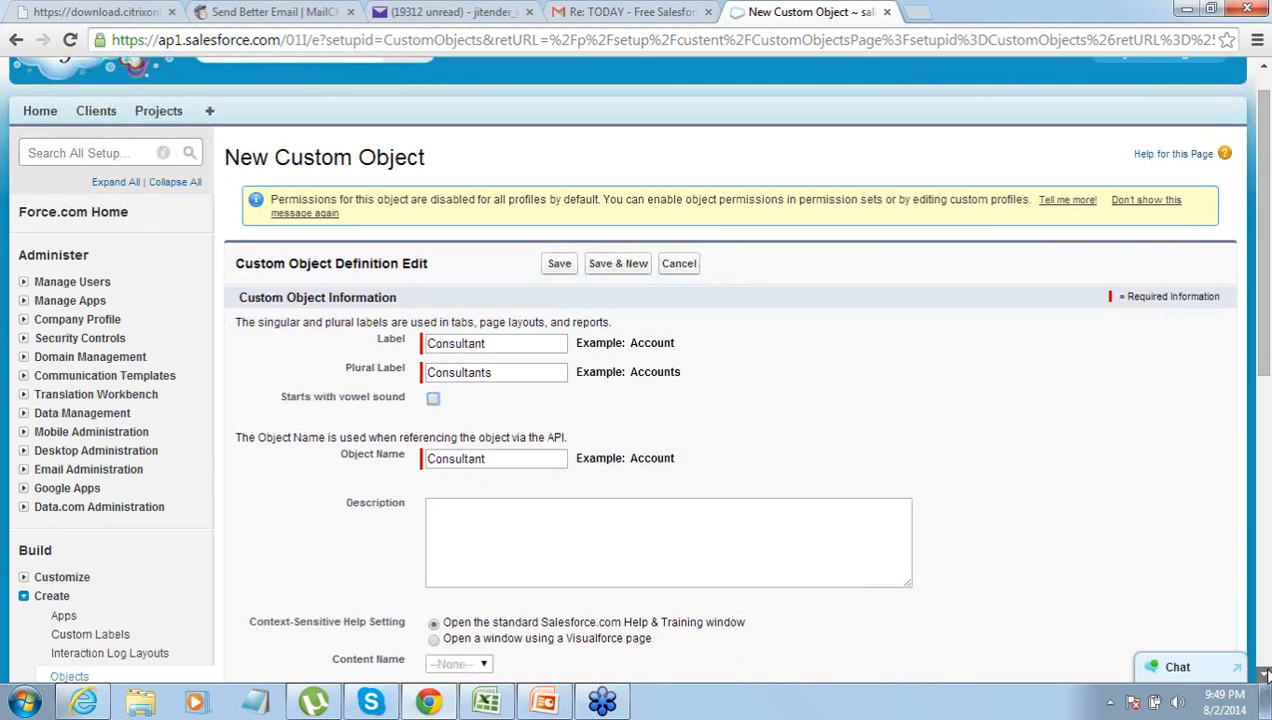
- Save the Consultant object with its default settings and start a new custom field on it
{"action": "scroll", "coordinate": [1264, 676], "scroll_direction": "down", "scroll_amount": 4}
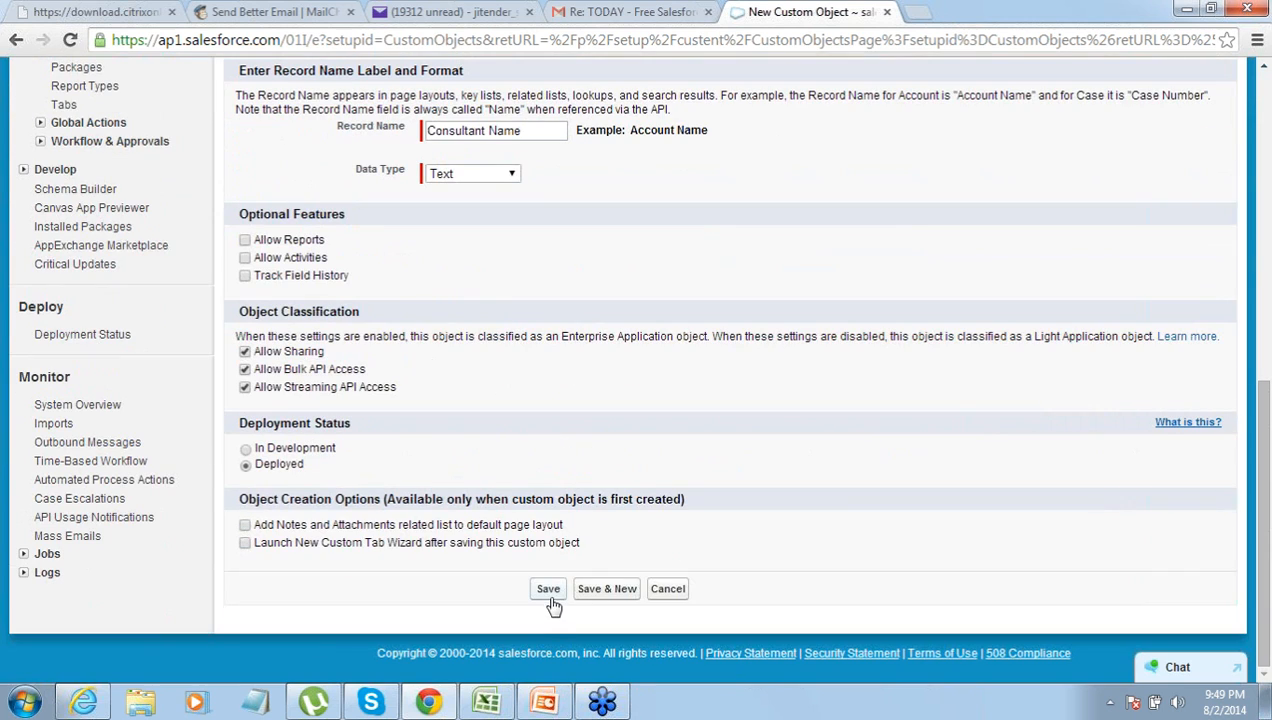
{"action": "left_click", "coordinate": [549, 590]}
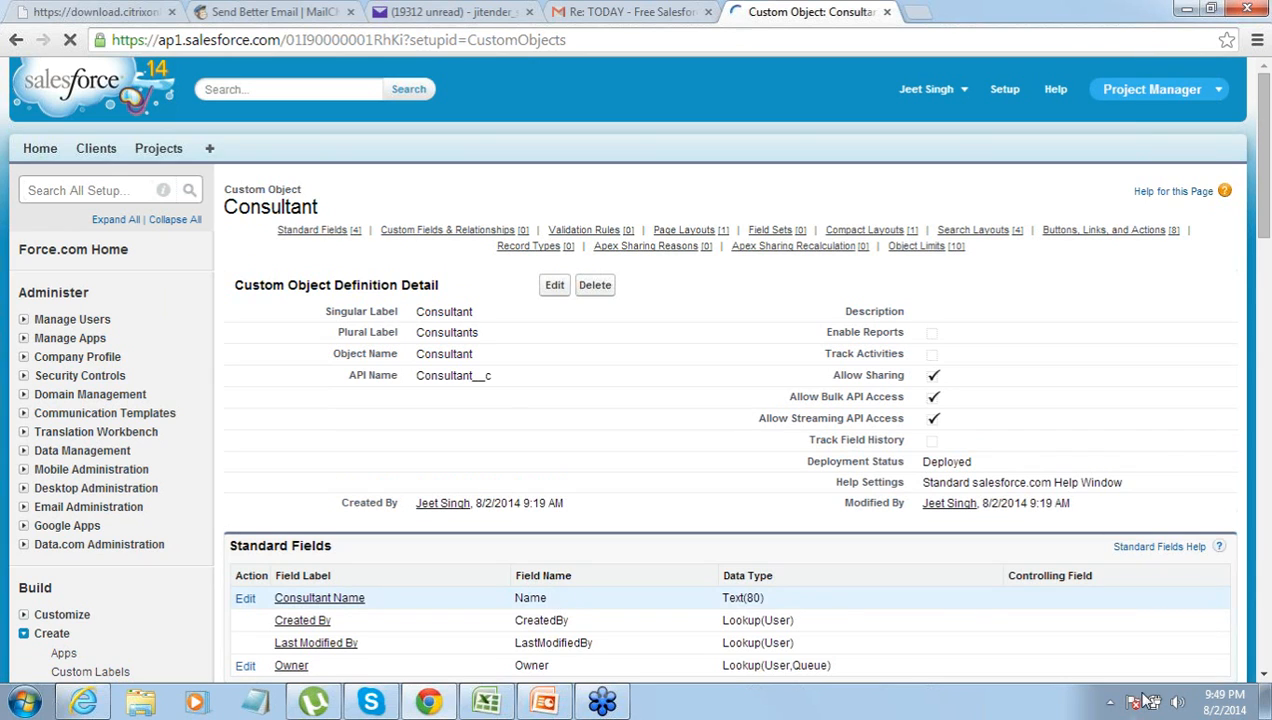
{"action": "scroll", "coordinate": [1263, 676], "scroll_direction": "down", "scroll_amount": 2}
{"action": "left_click", "coordinate": [1264, 676]}
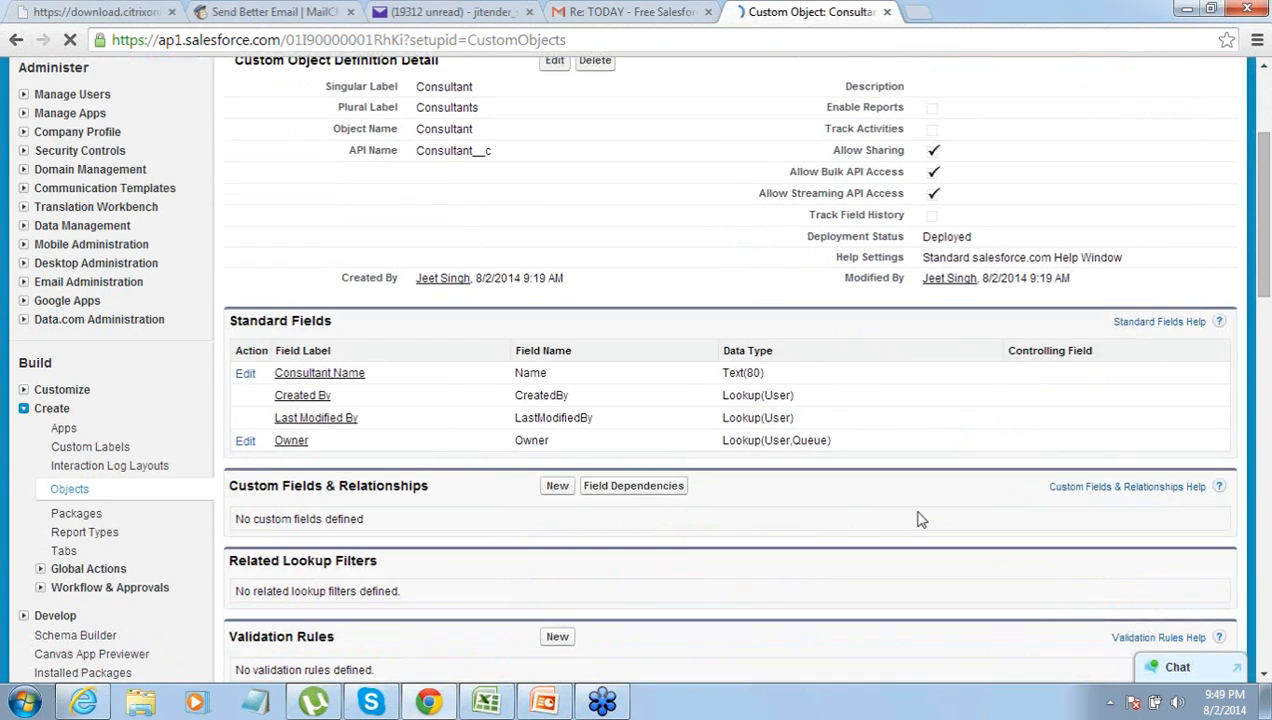
{"action": "left_click", "coordinate": [559, 487]}
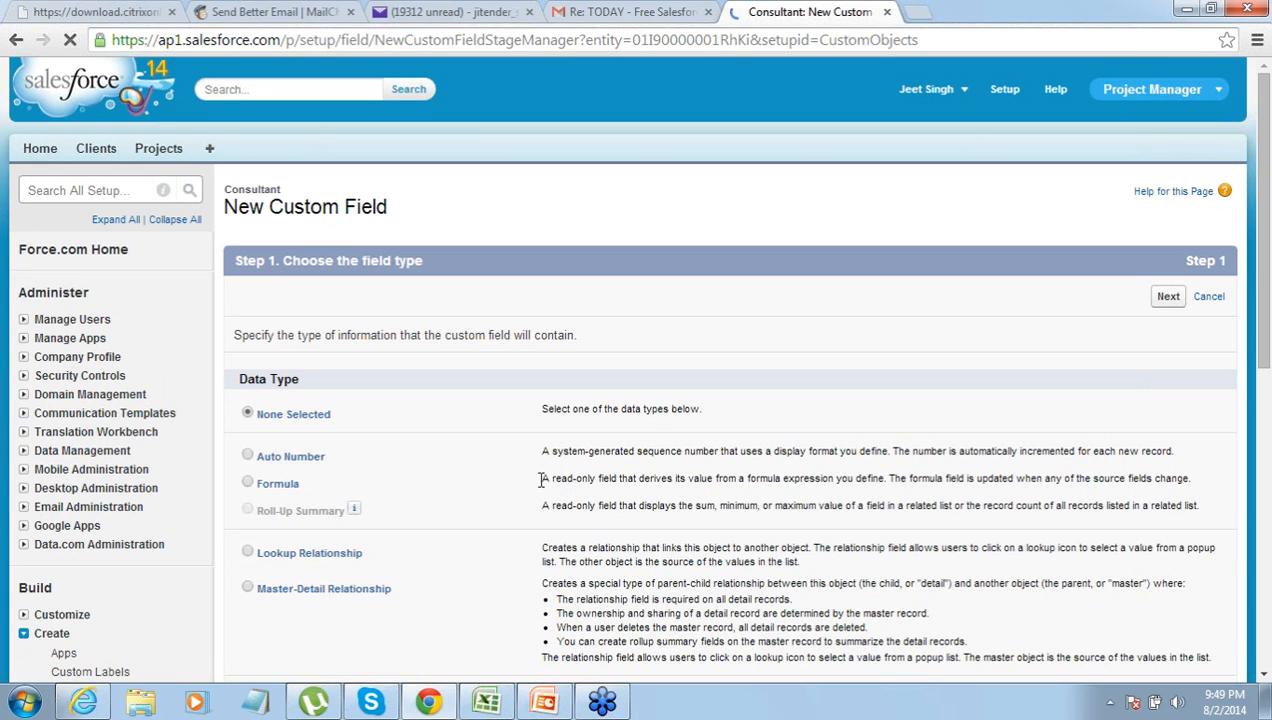
- Choose Email as the new field's data type and label the field Email, with Email as the field name
{"action": "left_click", "coordinate": [1264, 677]}
{"action": "left_click", "coordinate": [1264, 677]}
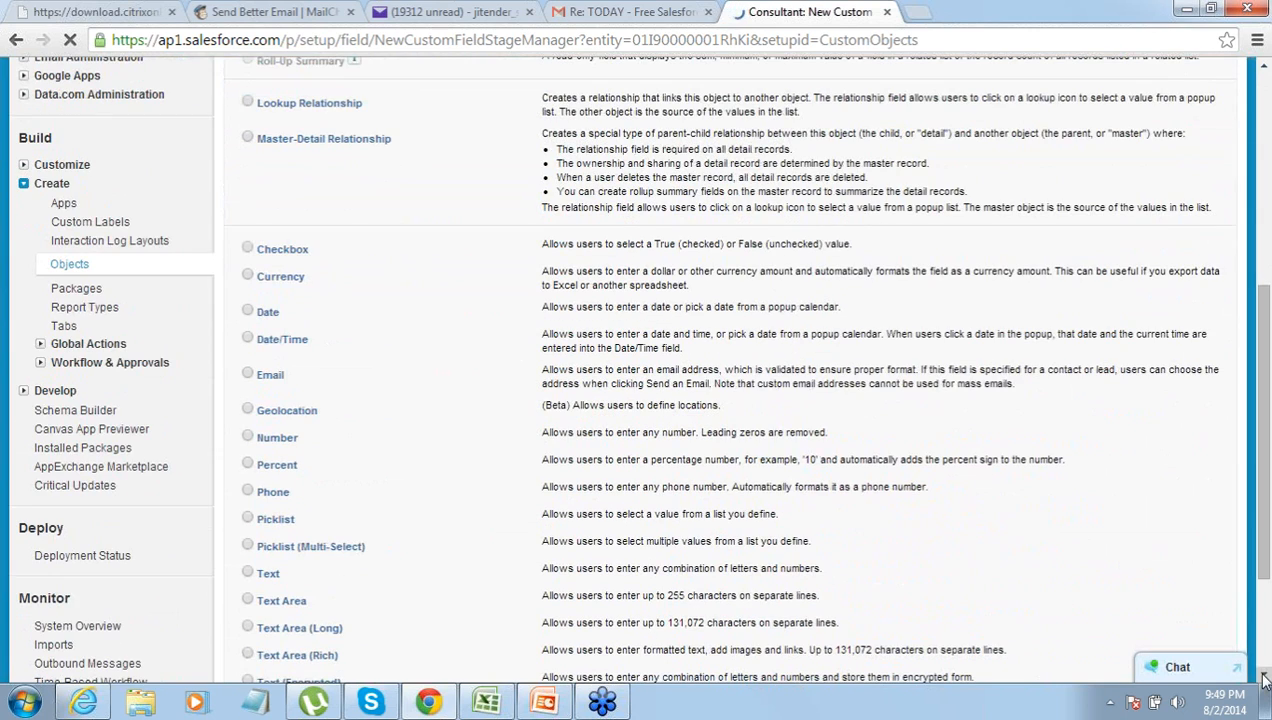
{"action": "left_click", "coordinate": [247, 374]}
{"action": "scroll", "coordinate": [1258, 480], "scroll_direction": "down", "scroll_amount": 3}
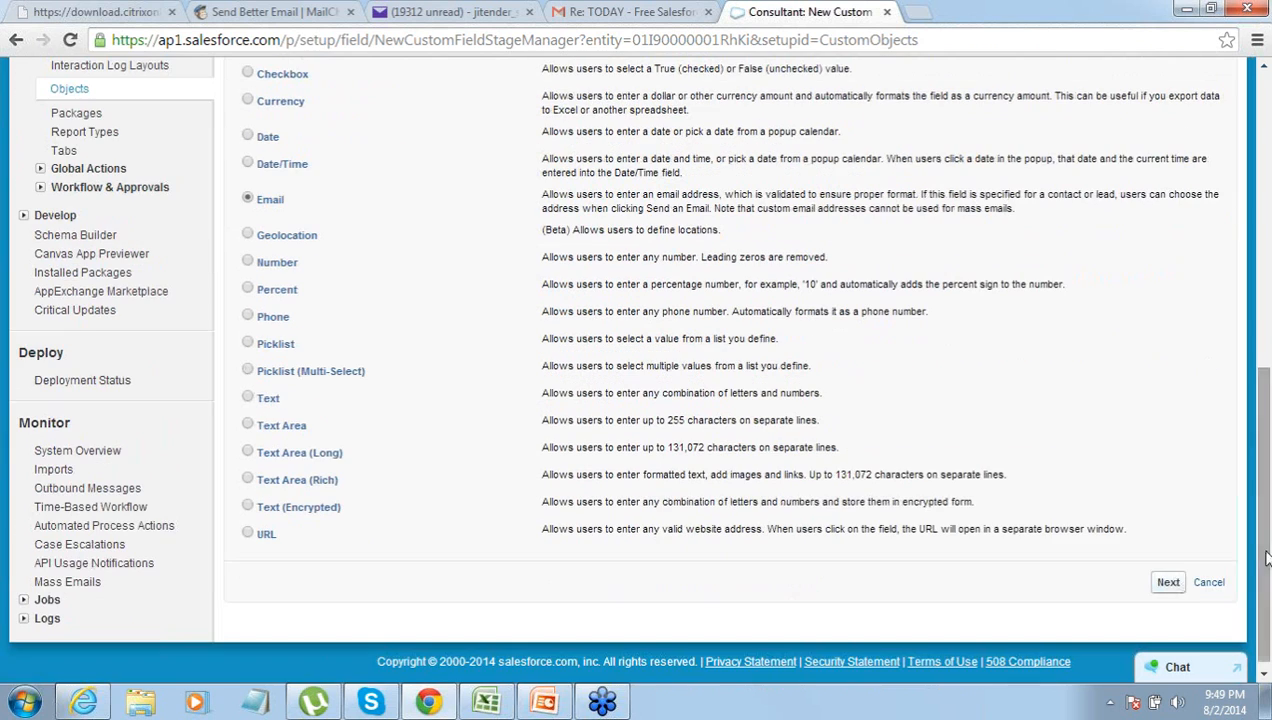
{"action": "left_click", "coordinate": [1168, 583]}
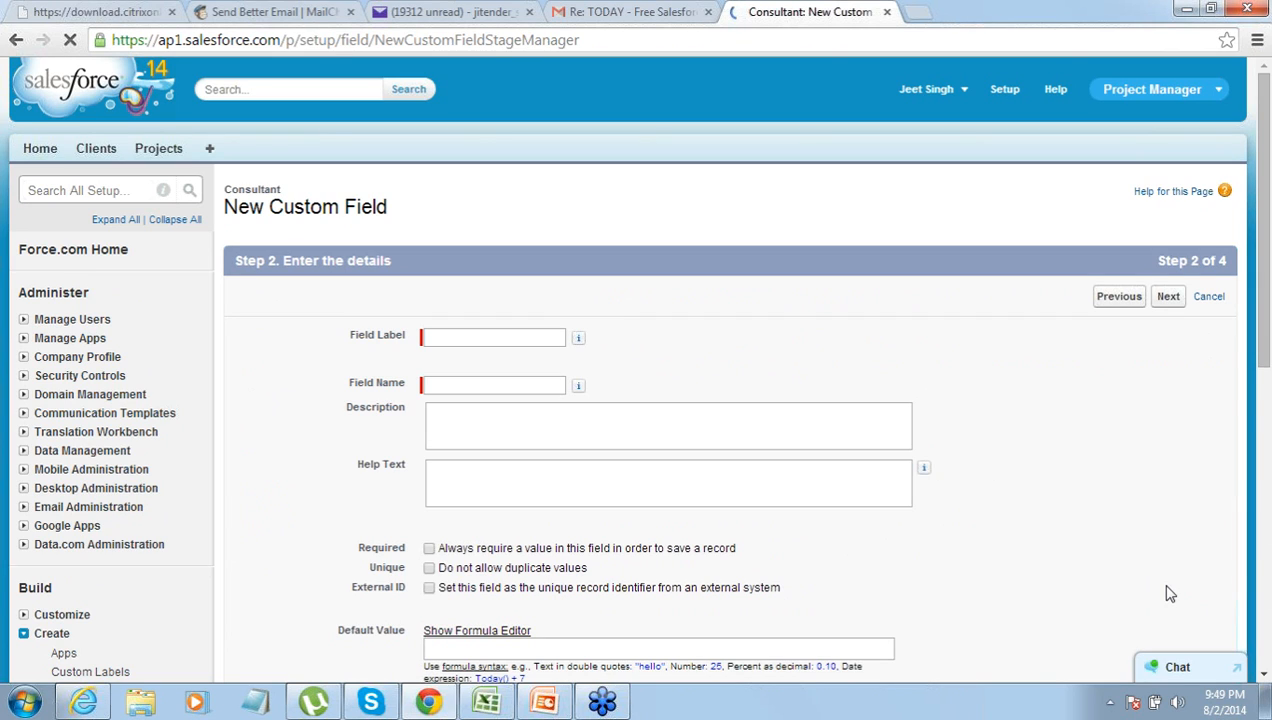
{"action": "left_click", "coordinate": [510, 341]}
{"action": "type", "text": "Email"}
{"action": "key", "text": "Tab"}
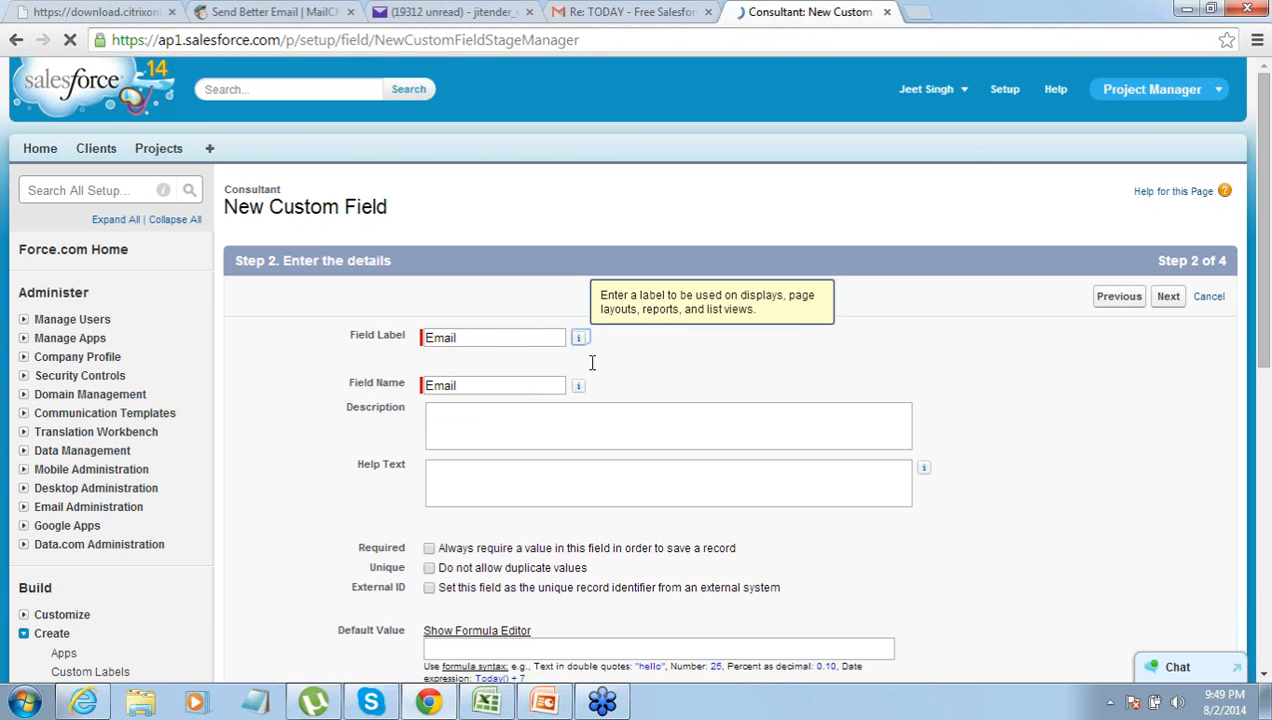
- Accept the default field-level security and the Consultant Layout assignment, and save the Email field
{"action": "left_click", "coordinate": [1168, 300]}
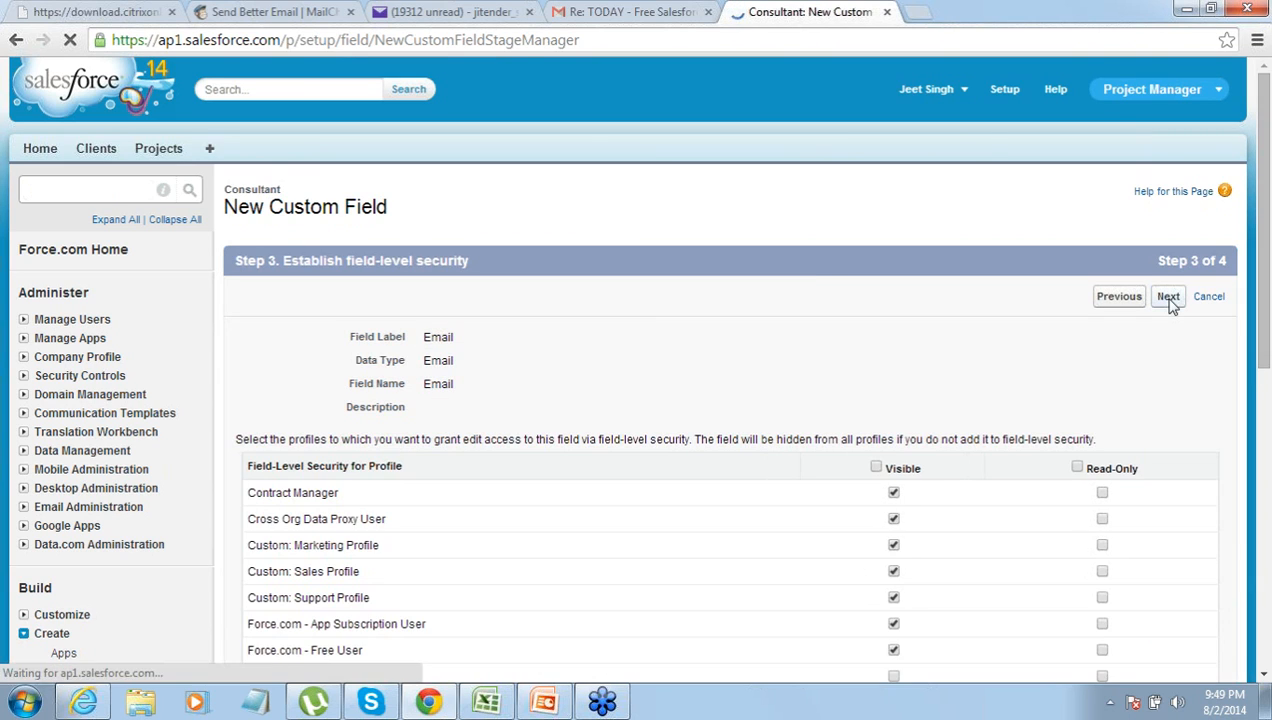
{"action": "left_click", "coordinate": [876, 468]}
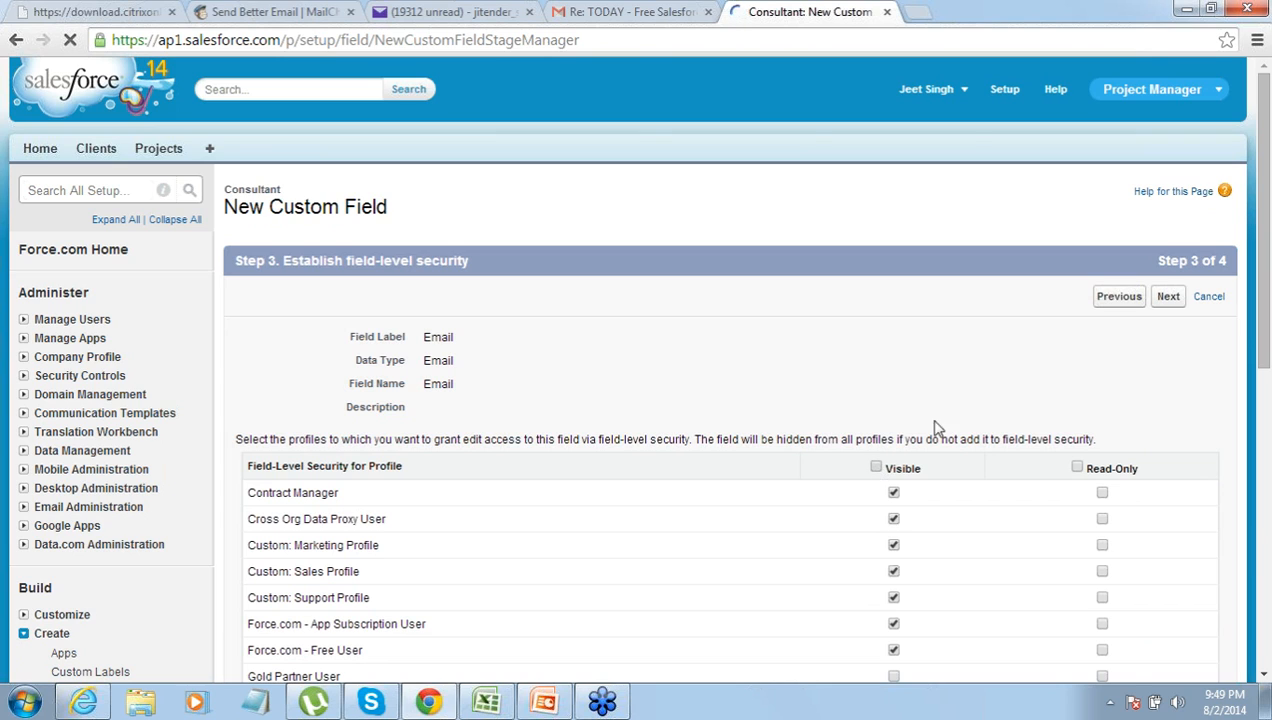
{"action": "left_click", "coordinate": [1169, 298]}
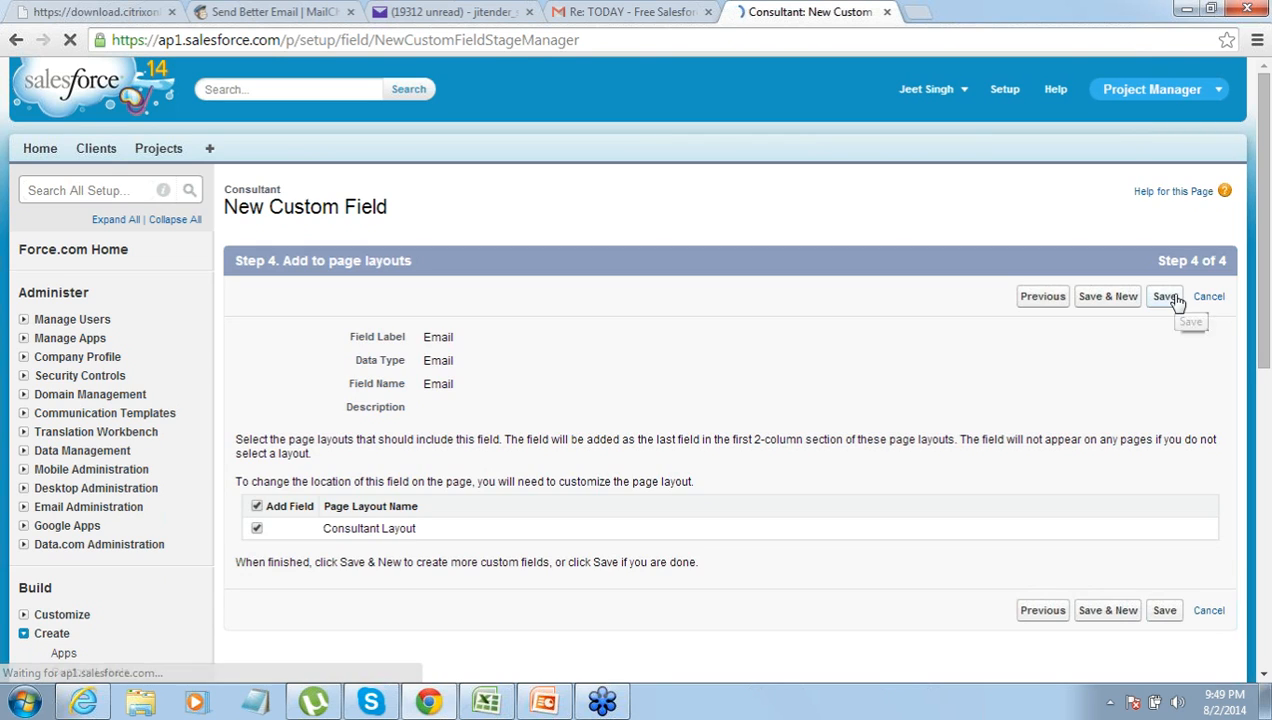
{"action": "left_click", "coordinate": [1168, 298]}
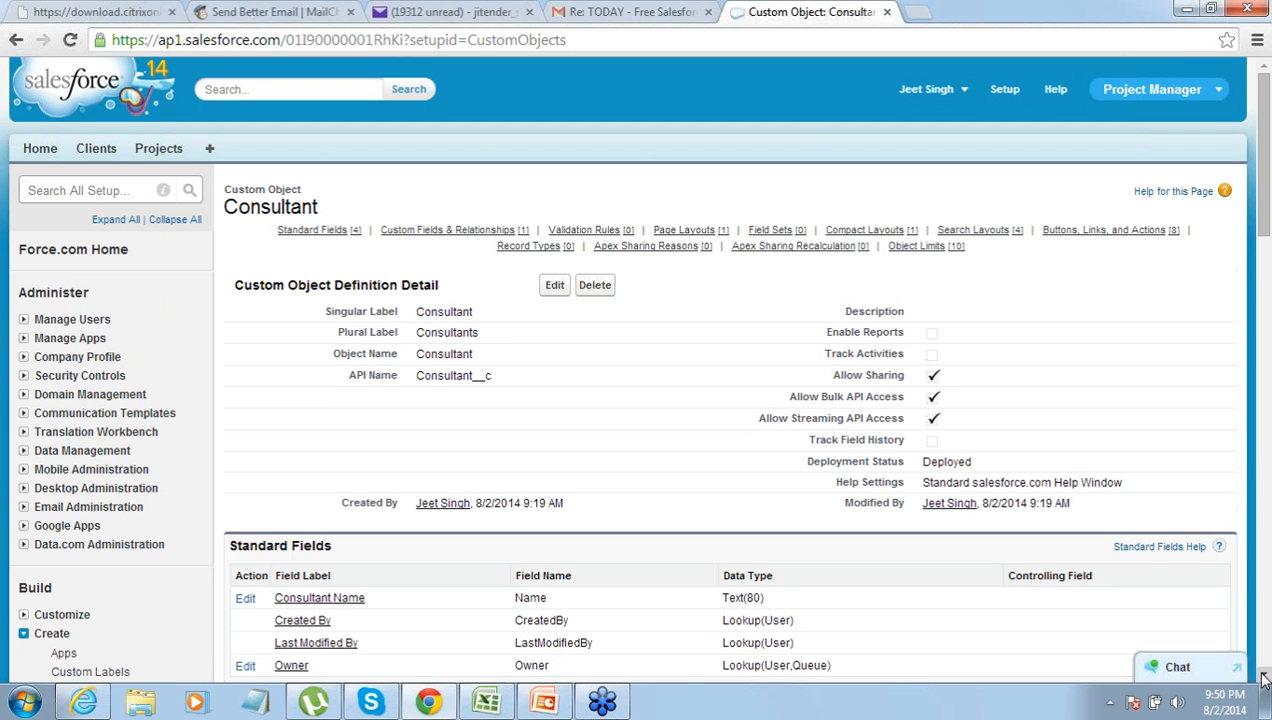
- Start another custom field on the Consultant object with the Lookup Relationship data type
{"action": "left_click", "coordinate": [1263, 676]}
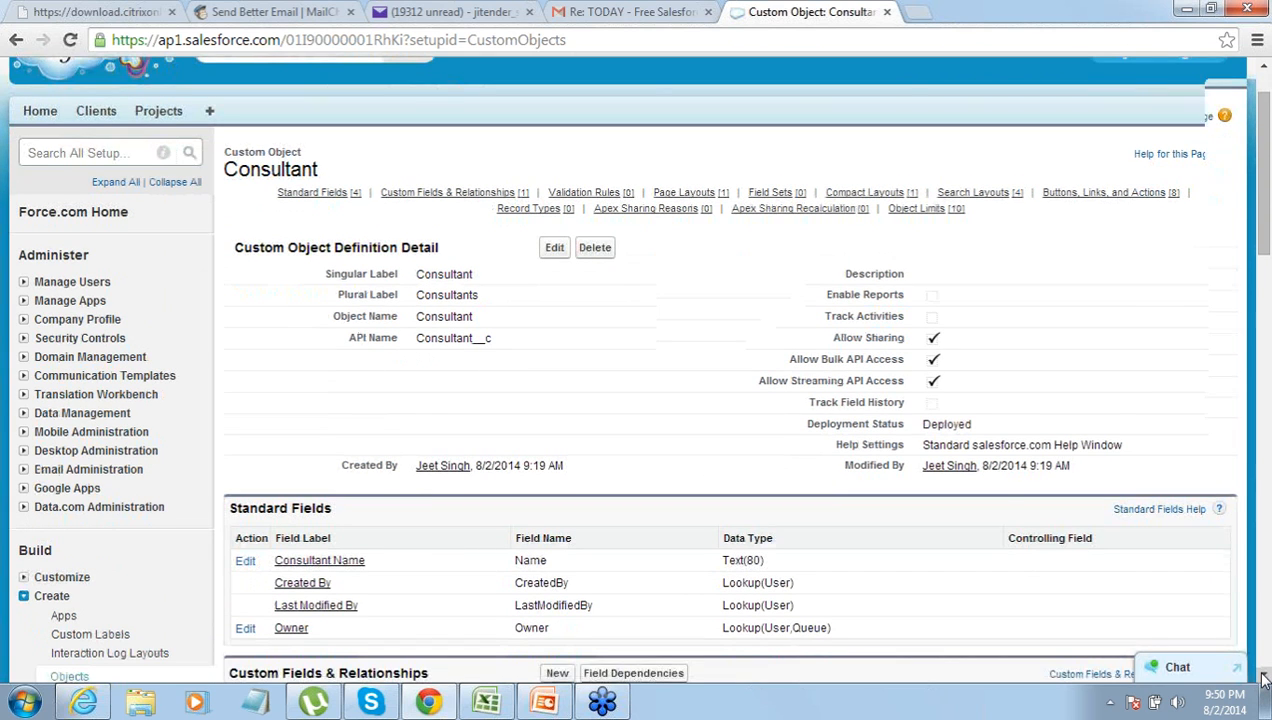
{"action": "left_click", "coordinate": [1263, 676]}
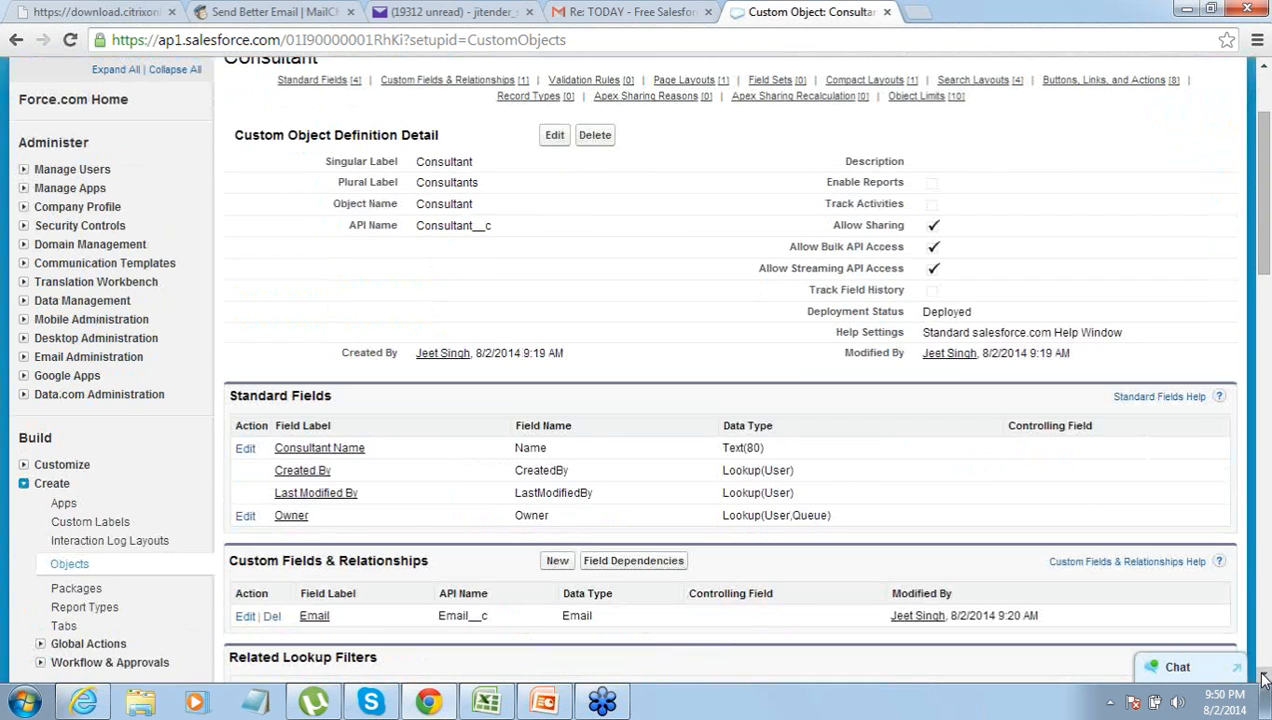
{"action": "left_click", "coordinate": [1263, 679]}
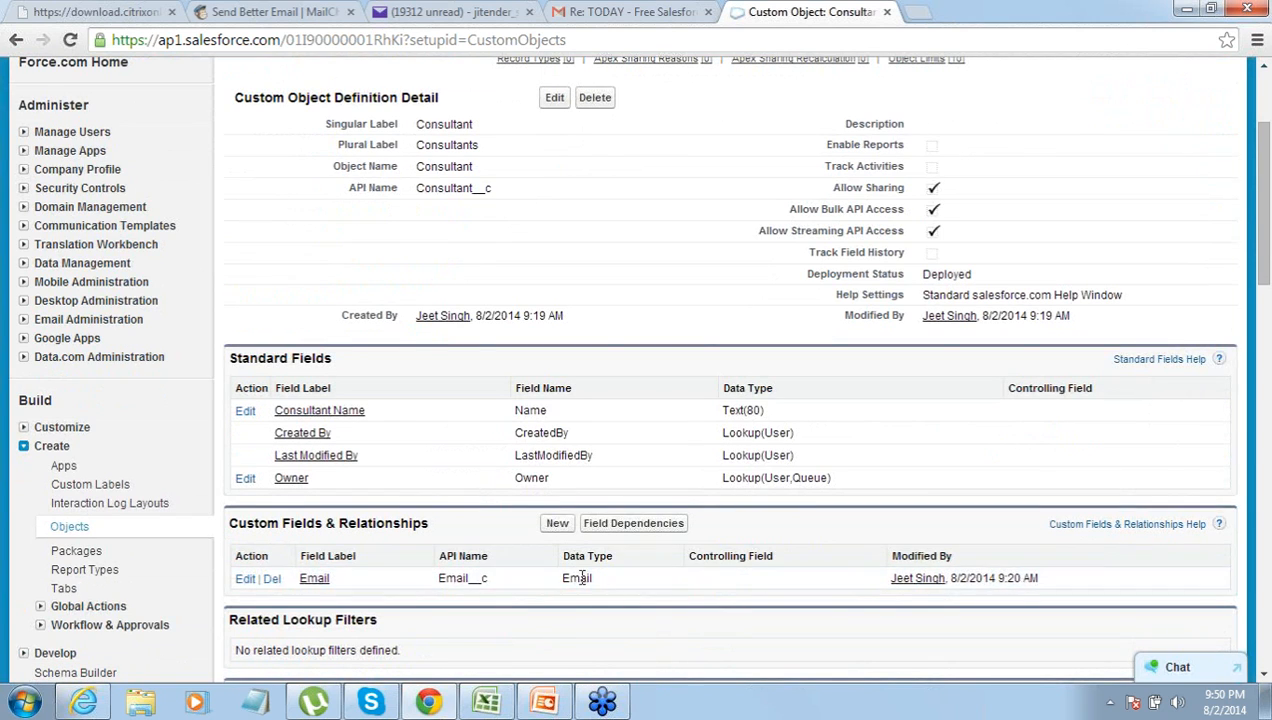
{"action": "left_click", "coordinate": [557, 524]}
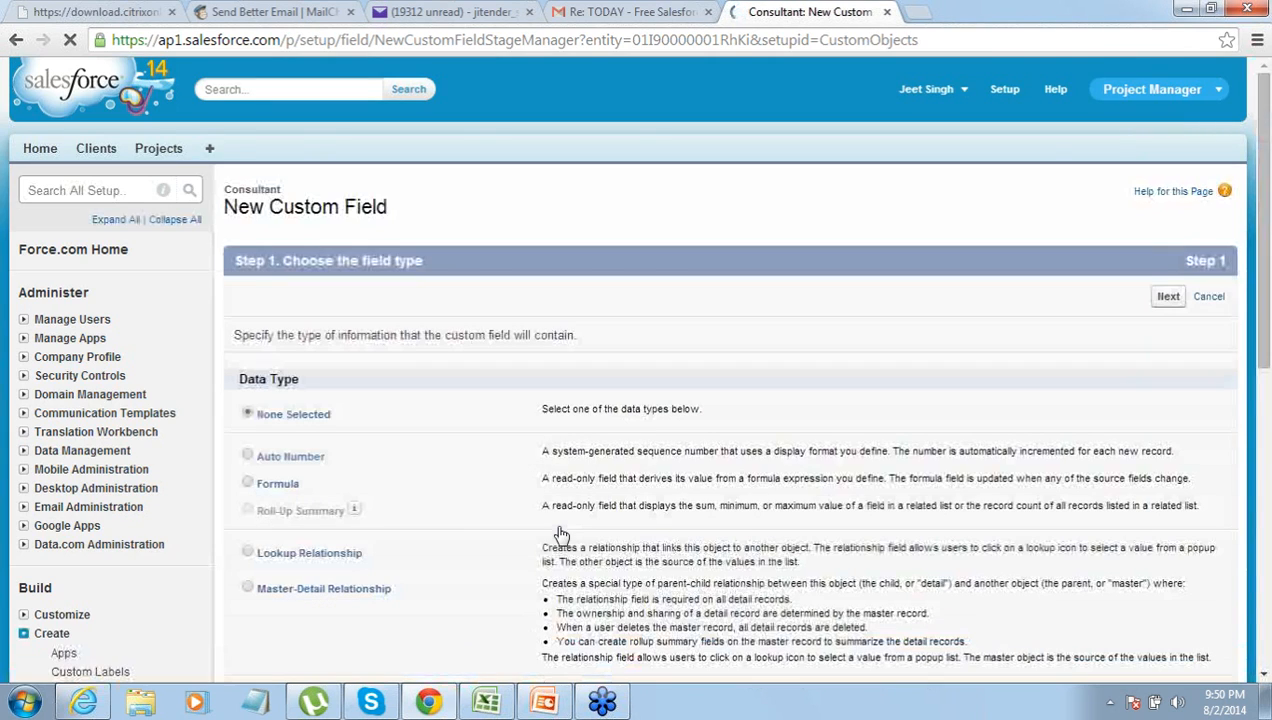
{"action": "left_click", "coordinate": [248, 553]}
{"action": "left_click", "coordinate": [1169, 300]}
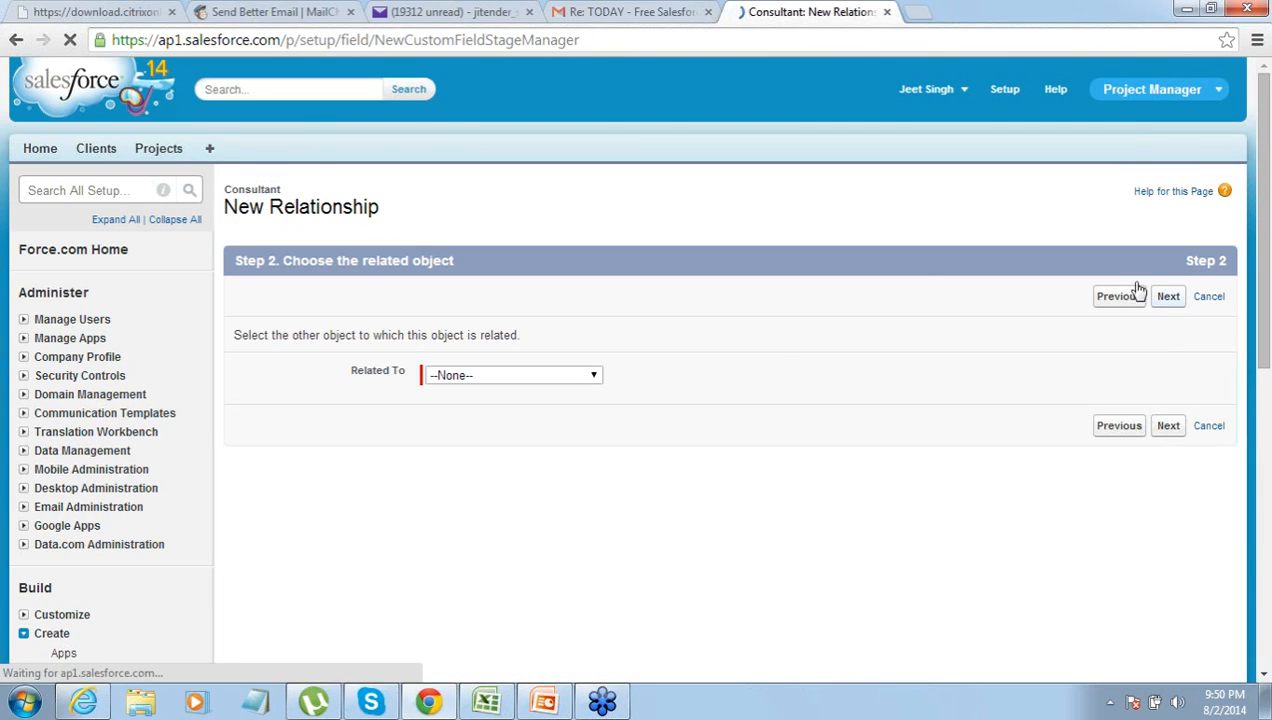
{"action": "left_click", "coordinate": [594, 376]}
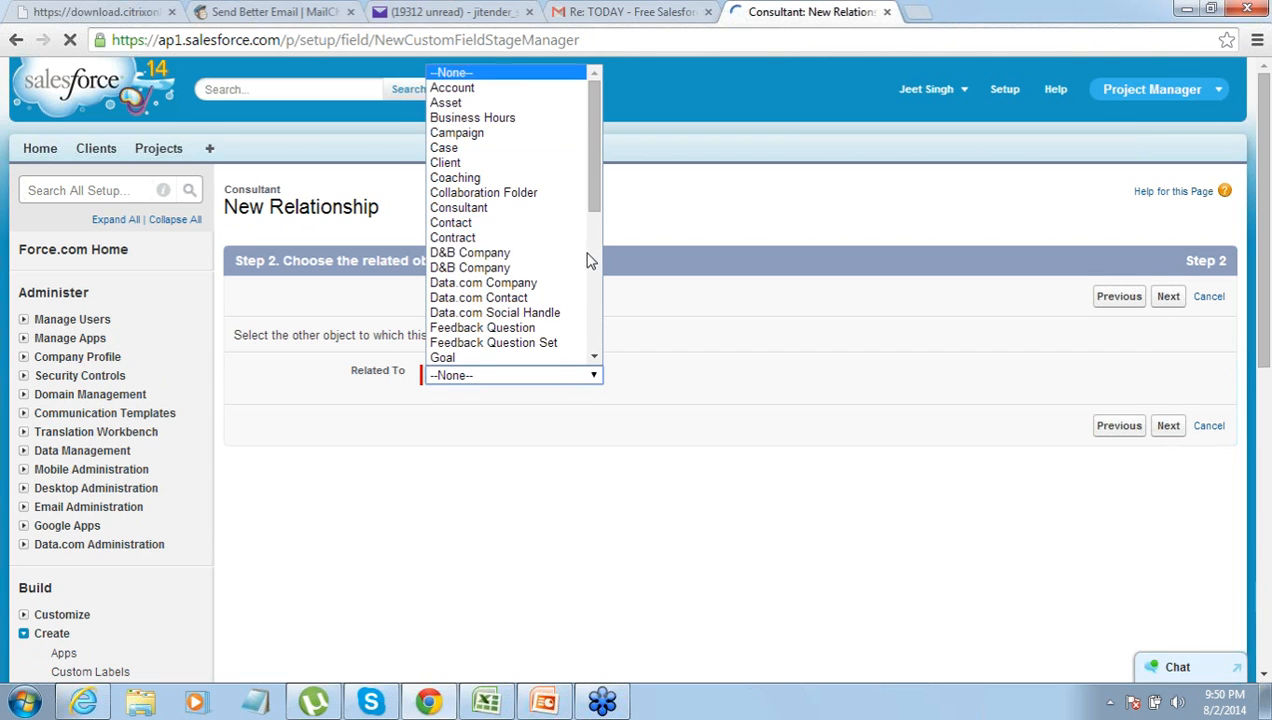
{"action": "left_click_drag", "start_coordinate": [591, 205], "coordinate": [590, 338]}
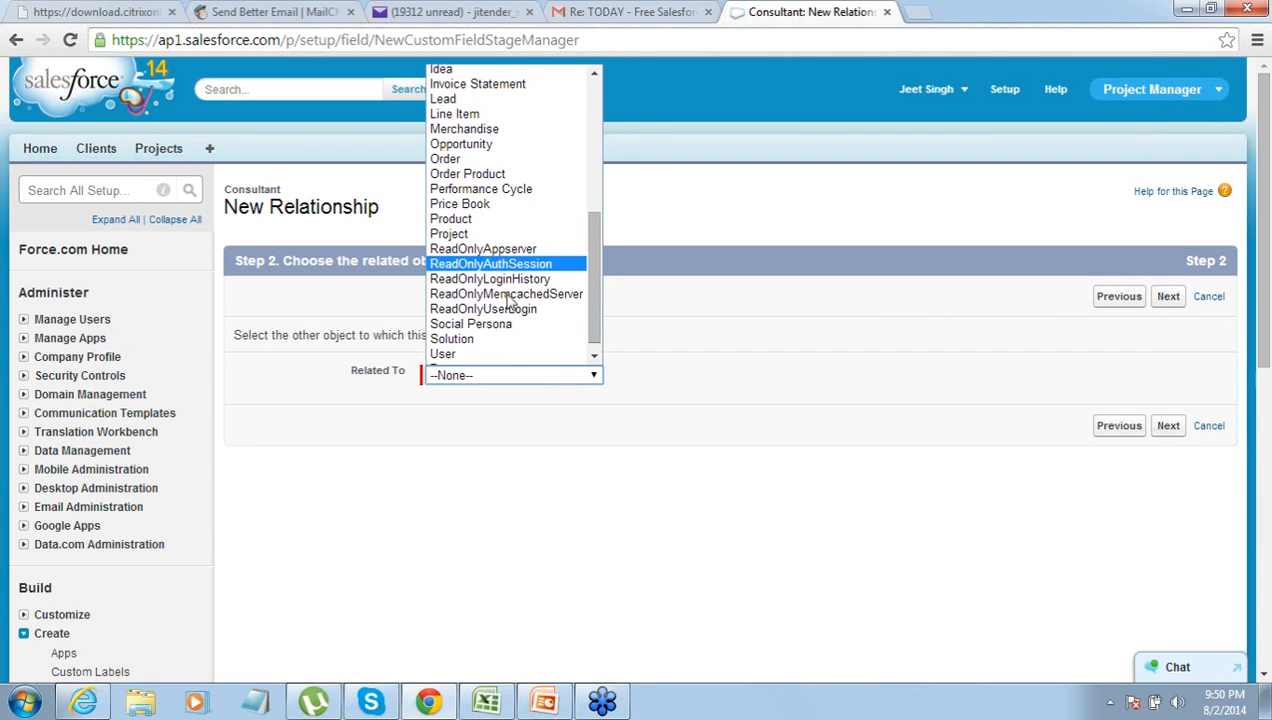
{"action": "left_click", "coordinate": [622, 300]}
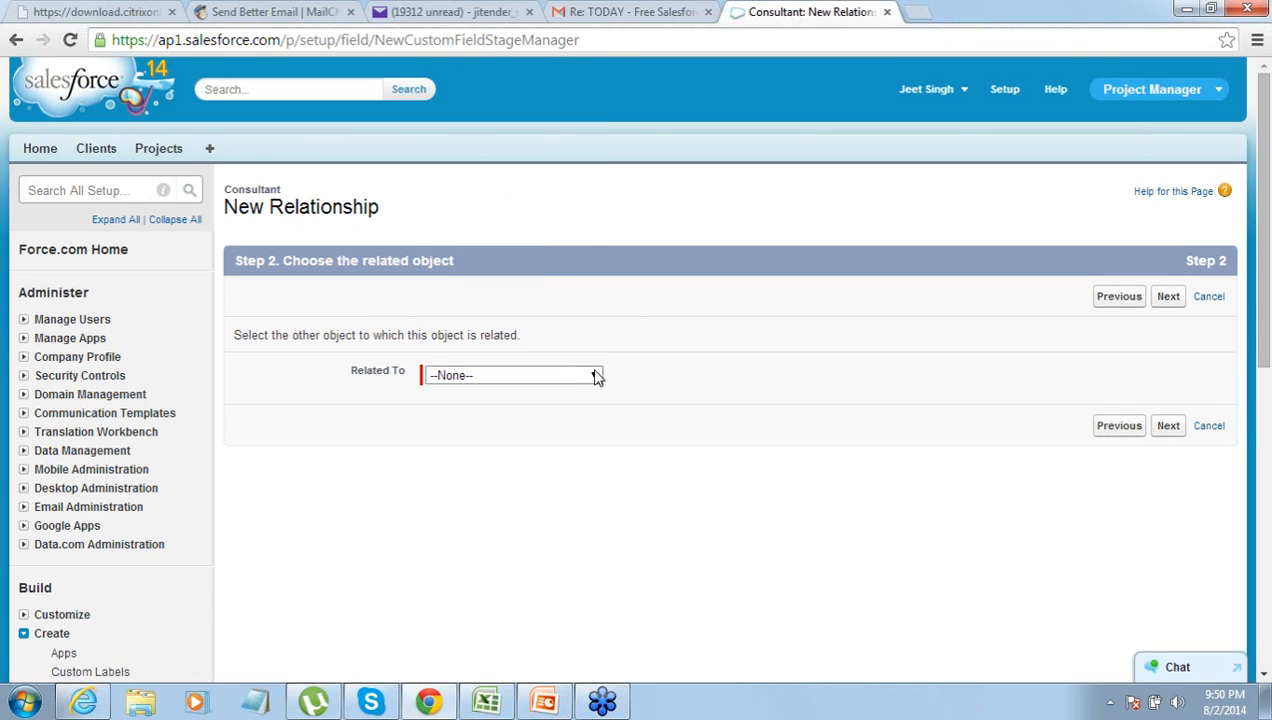
{"action": "left_click_drag", "start_coordinate": [364, 372], "coordinate": [412, 374]}
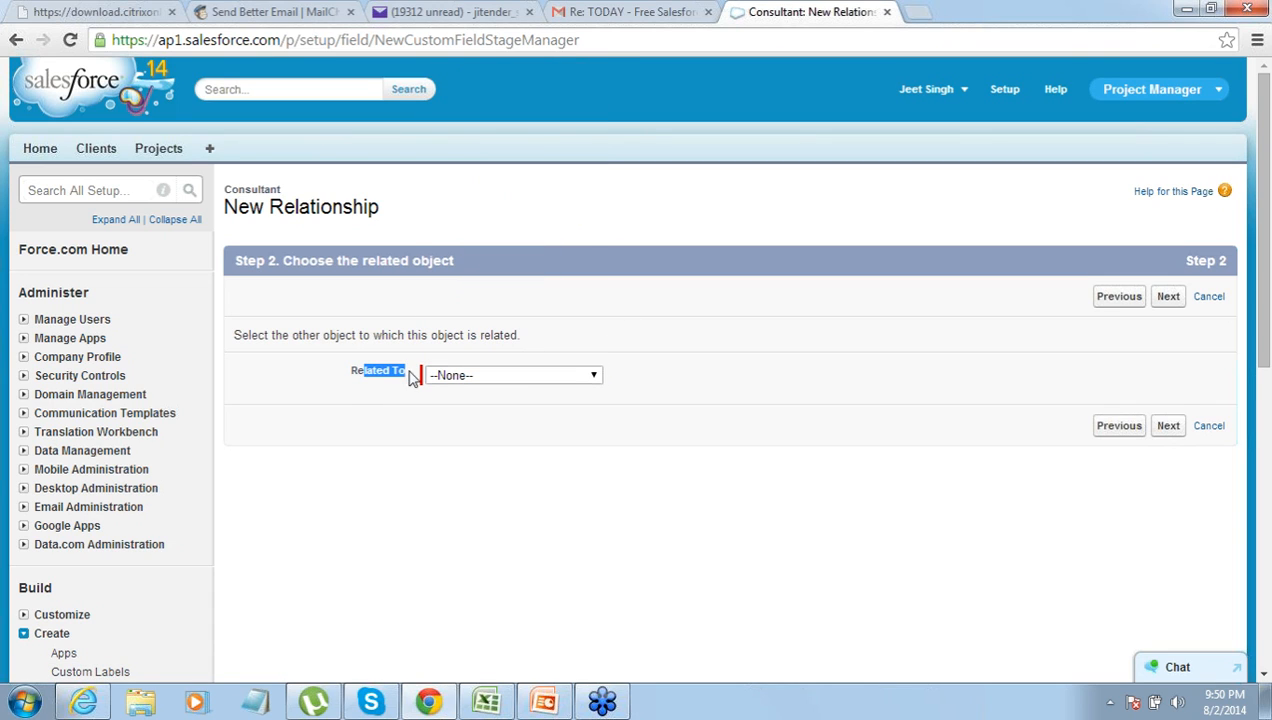
{"action": "left_click", "coordinate": [595, 380]}
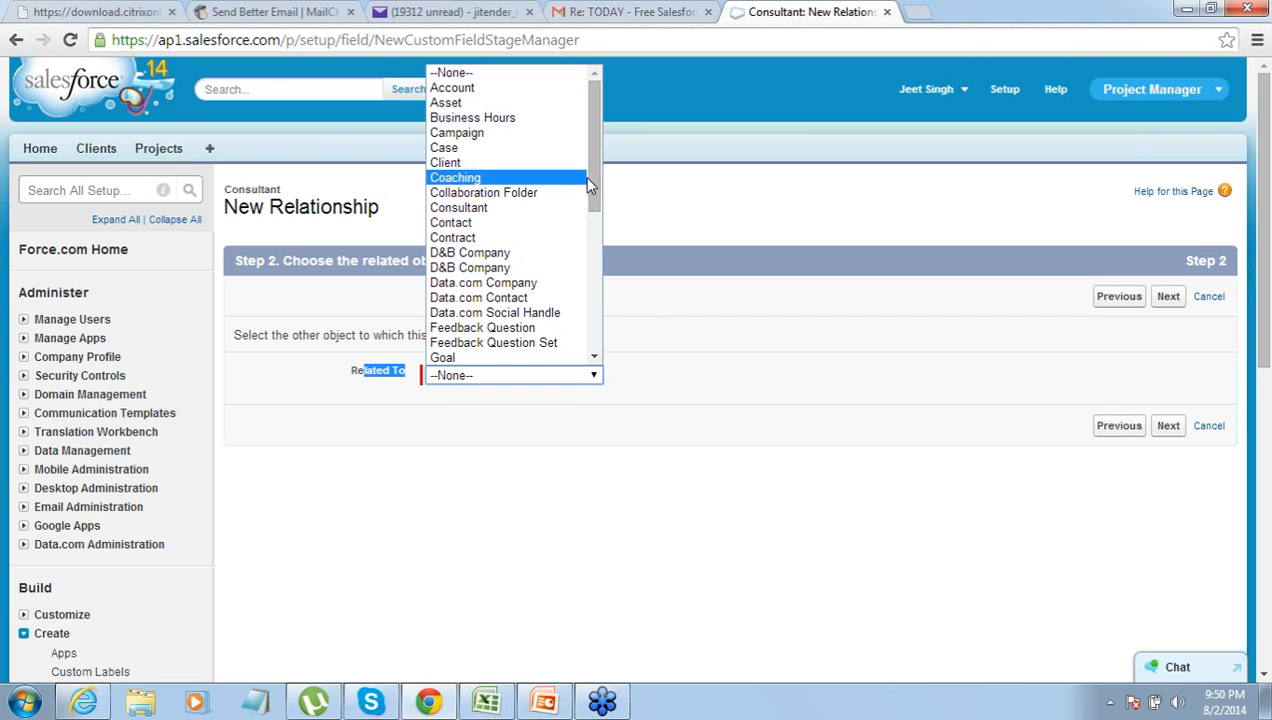
{"action": "left_click", "coordinate": [586, 180]}
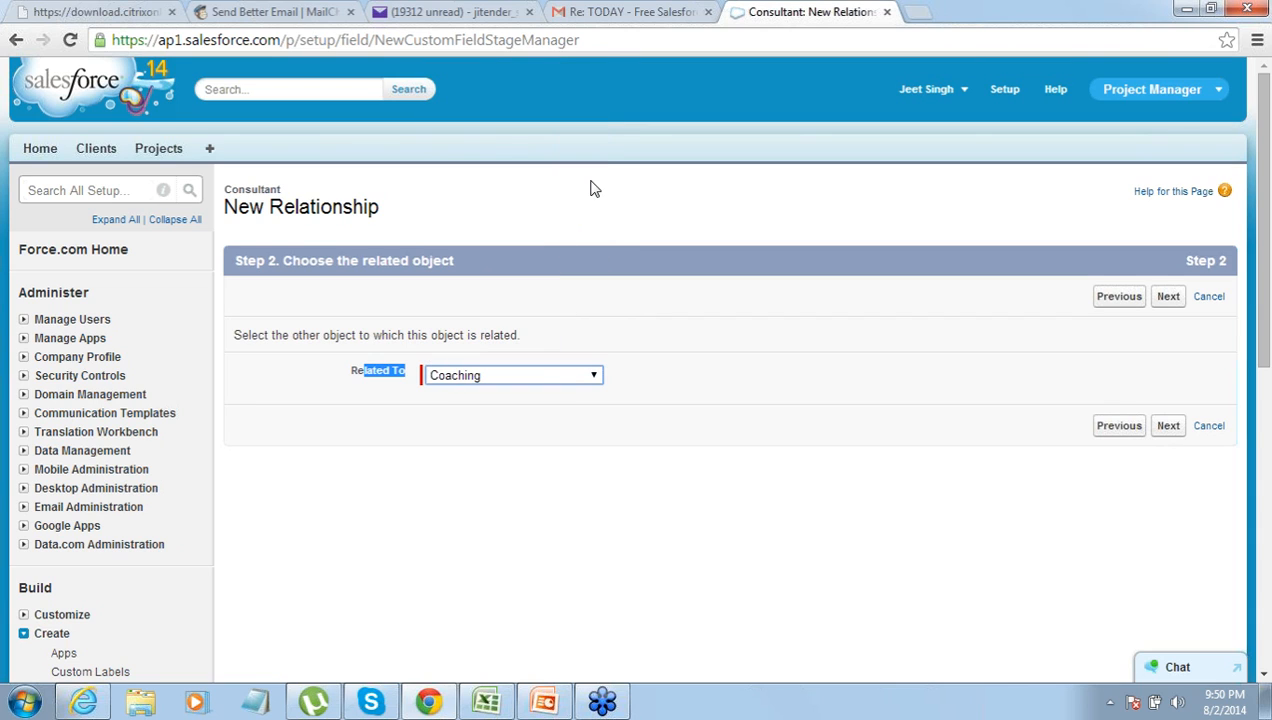
- Set Project as the related object of the Consultant lookup relationship and continue to the field details
{"action": "left_click", "coordinate": [596, 376]}
{"action": "scroll", "coordinate": [588, 314], "scroll_direction": "down", "scroll_amount": 1}
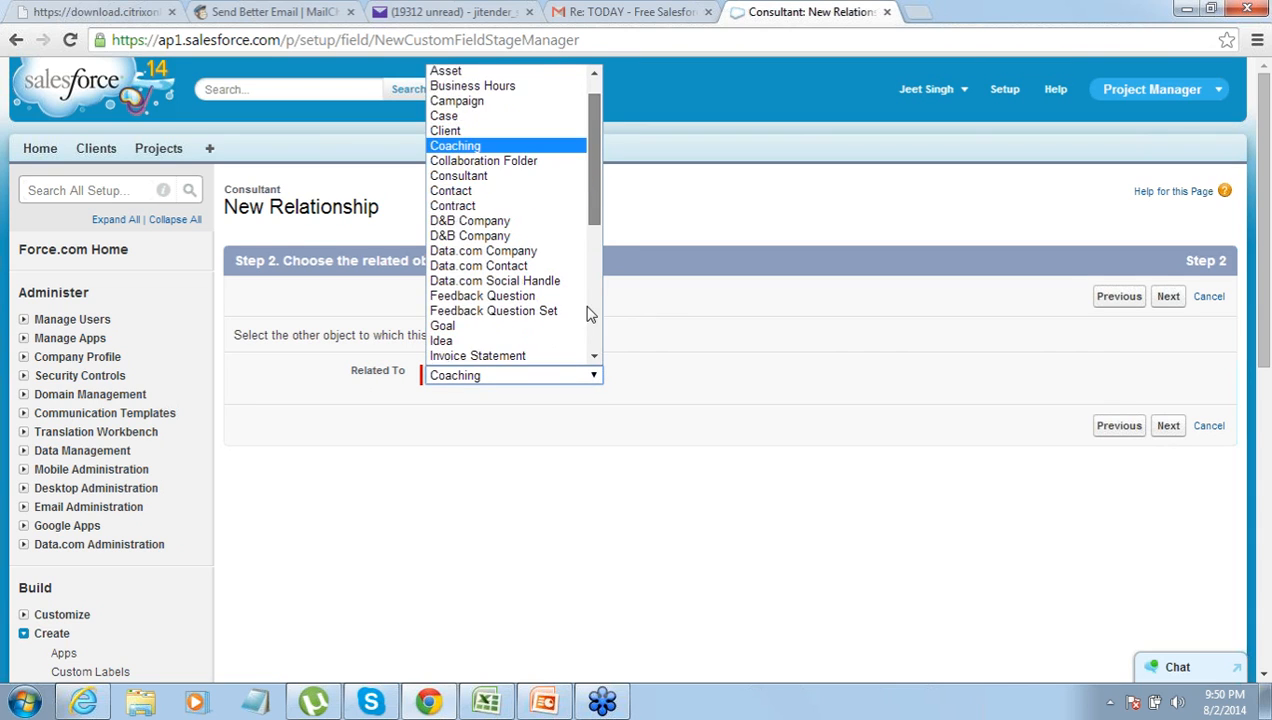
{"action": "scroll", "coordinate": [588, 314], "scroll_direction": "down", "scroll_amount": 5}
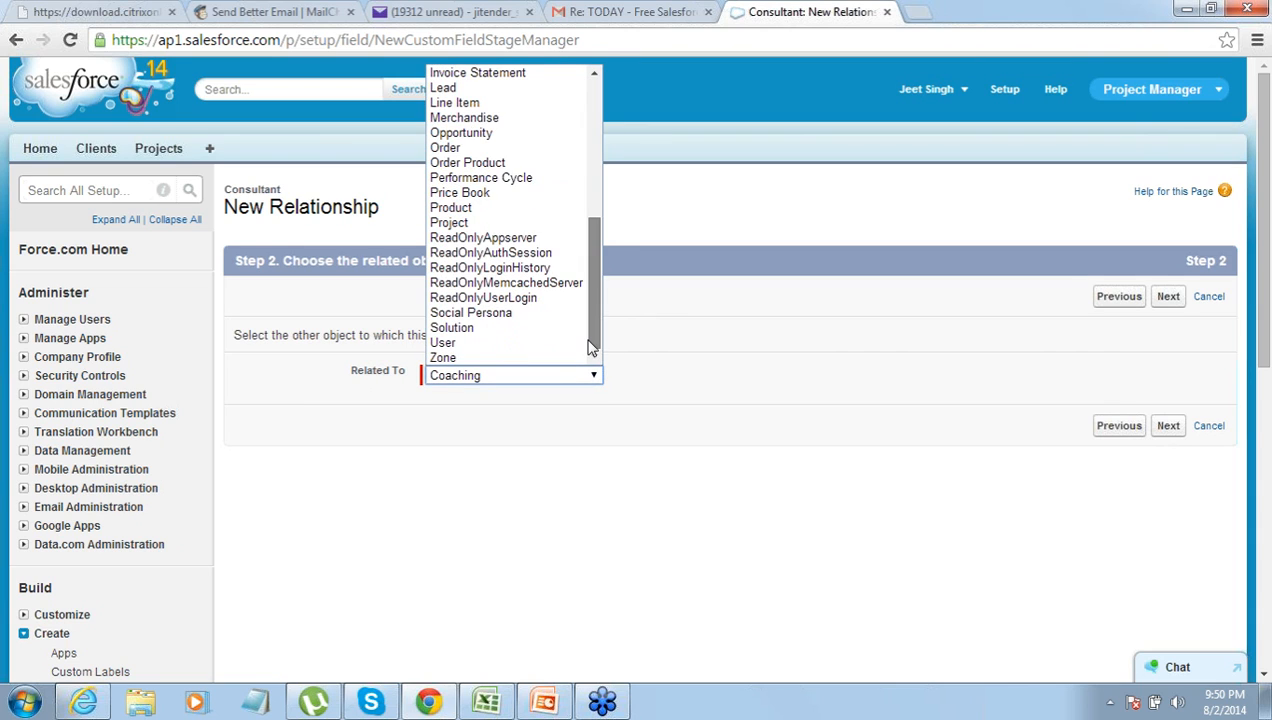
{"action": "left_click", "coordinate": [530, 226]}
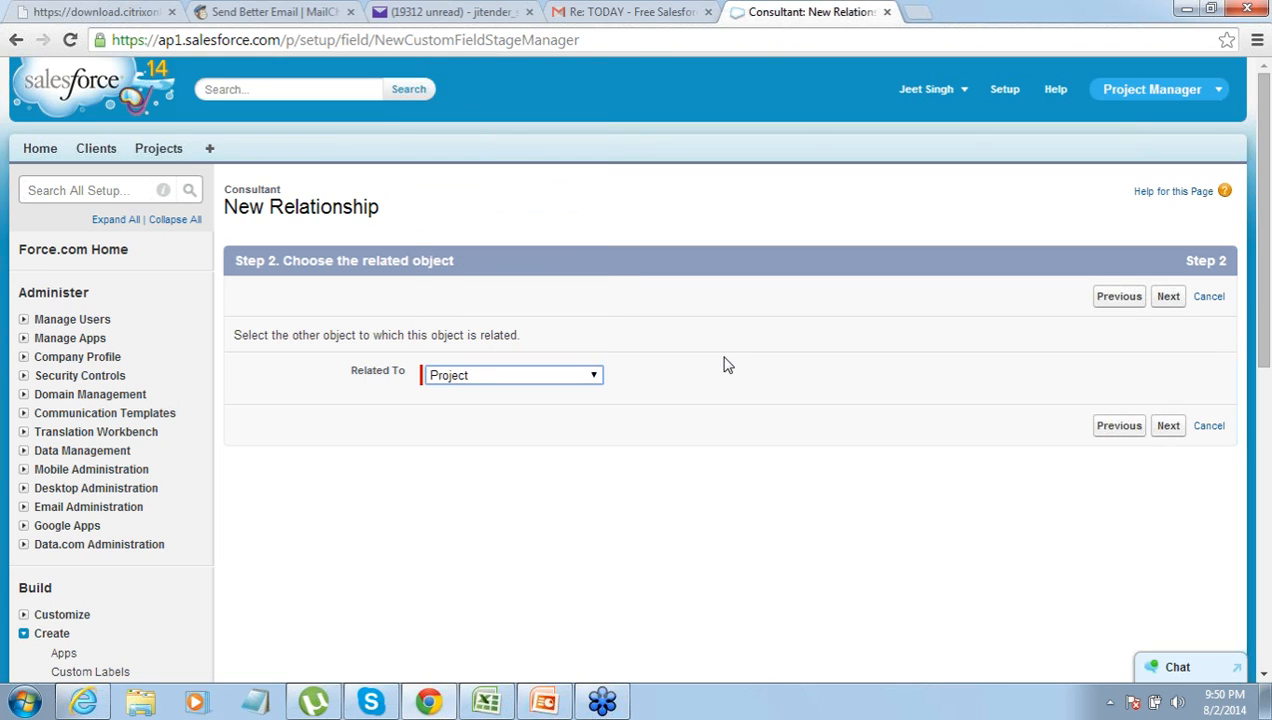
{"action": "left_click", "coordinate": [1169, 304]}
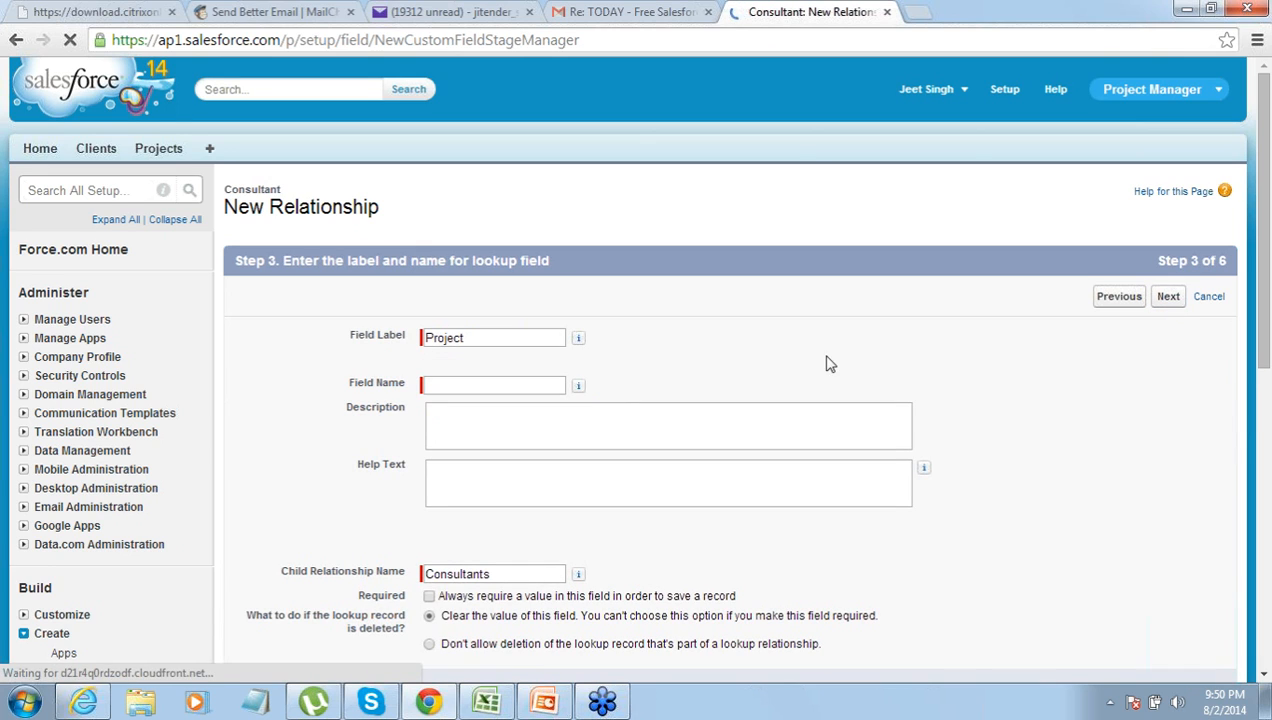
- Enter Project as the lookup's field name and save it with the default security, page layouts and Consultants related list
{"action": "left_click", "coordinate": [553, 385]}
{"action": "type", "text": "Project"}
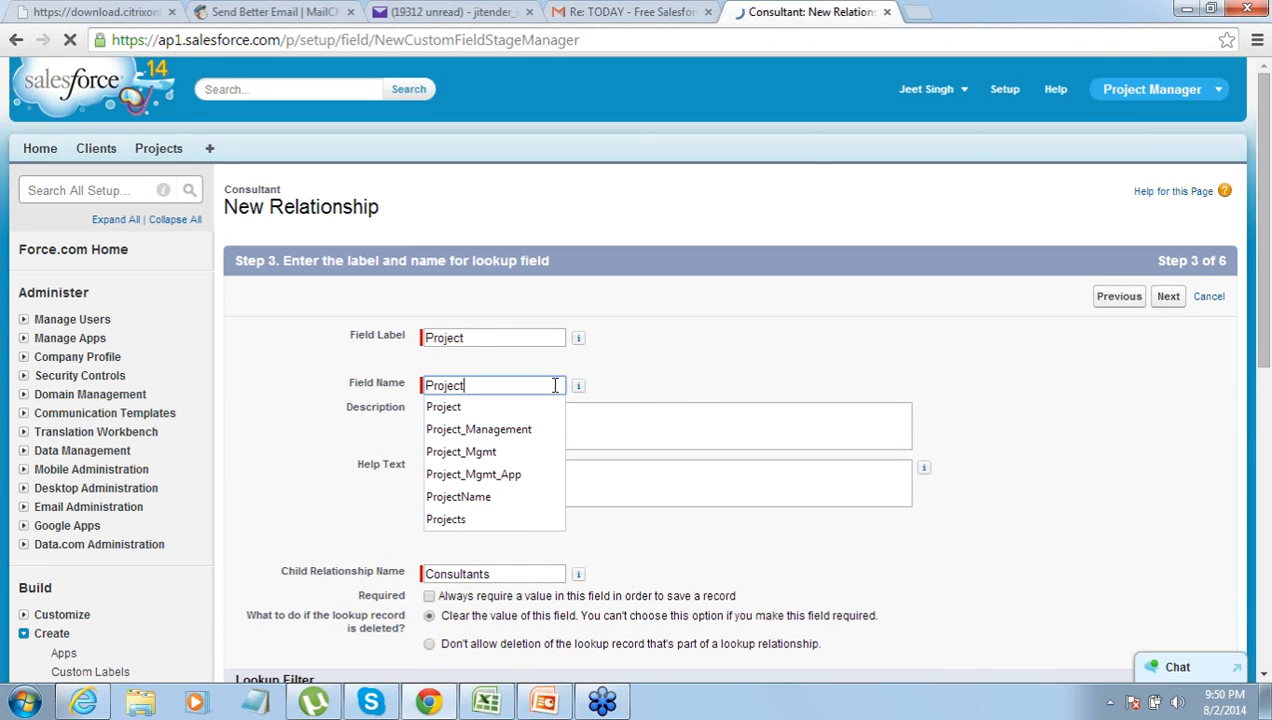
{"action": "left_click", "coordinate": [1169, 300]}
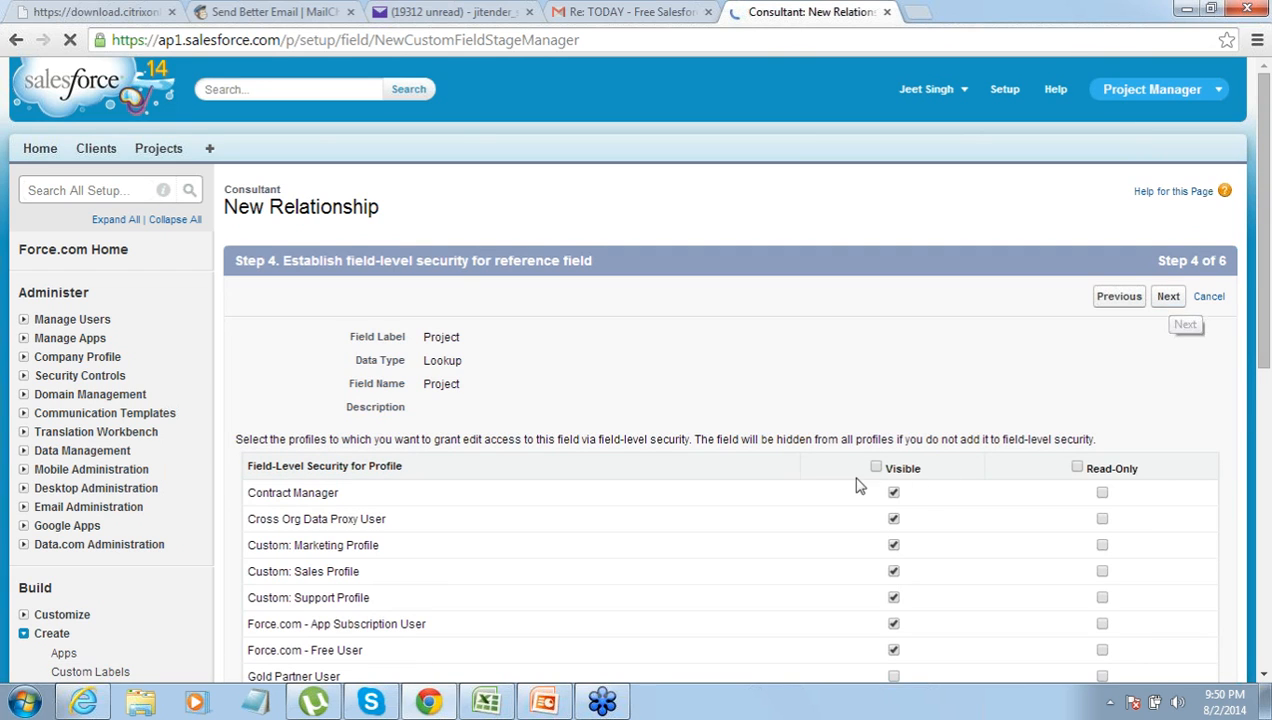
{"action": "left_click", "coordinate": [1168, 298]}
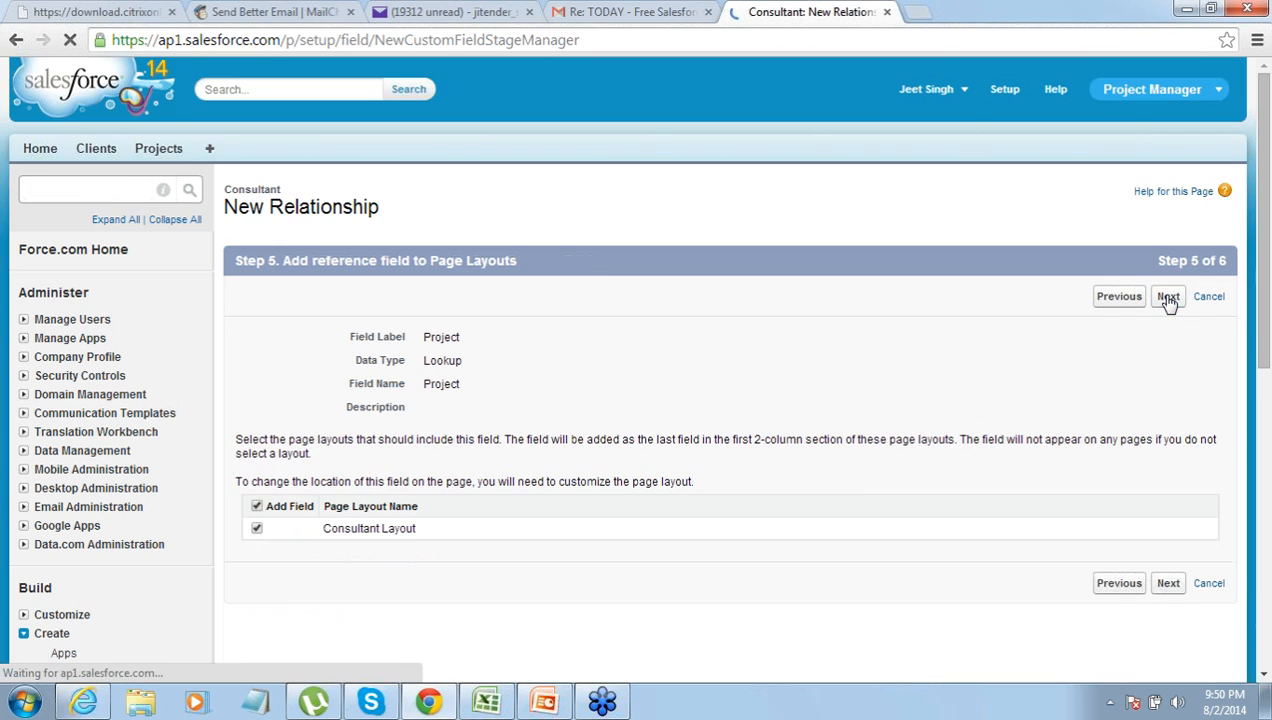
{"action": "left_click", "coordinate": [1168, 584]}
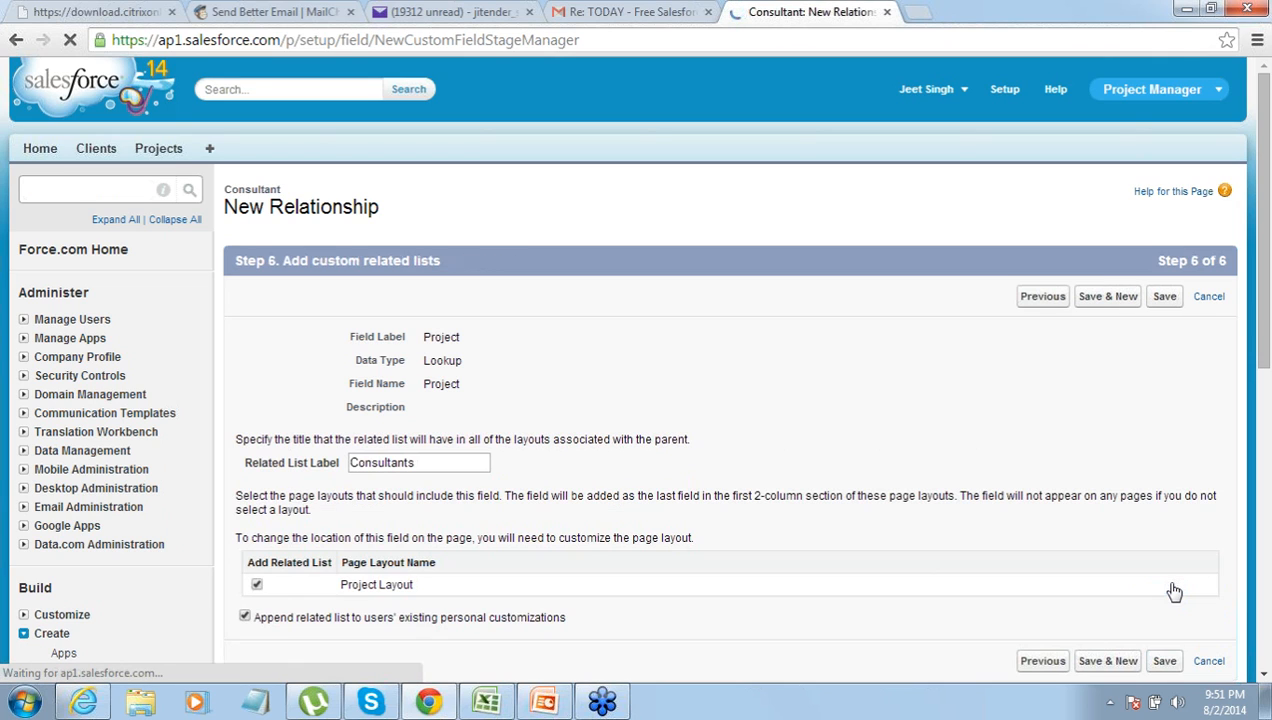
{"action": "left_click", "coordinate": [1165, 298]}
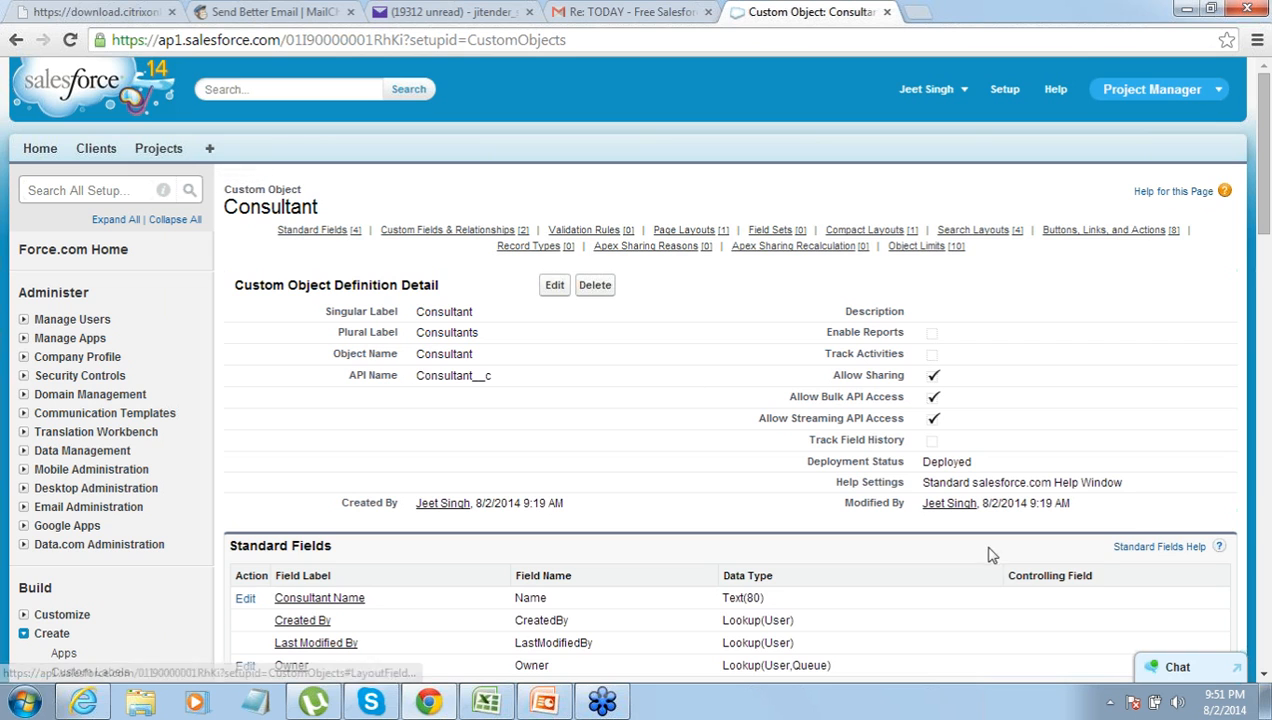
- Start a new custom object tab for the Consultant object with the Credit card tab style
{"action": "scroll", "coordinate": [447, 537], "scroll_direction": "down", "scroll_amount": 3}
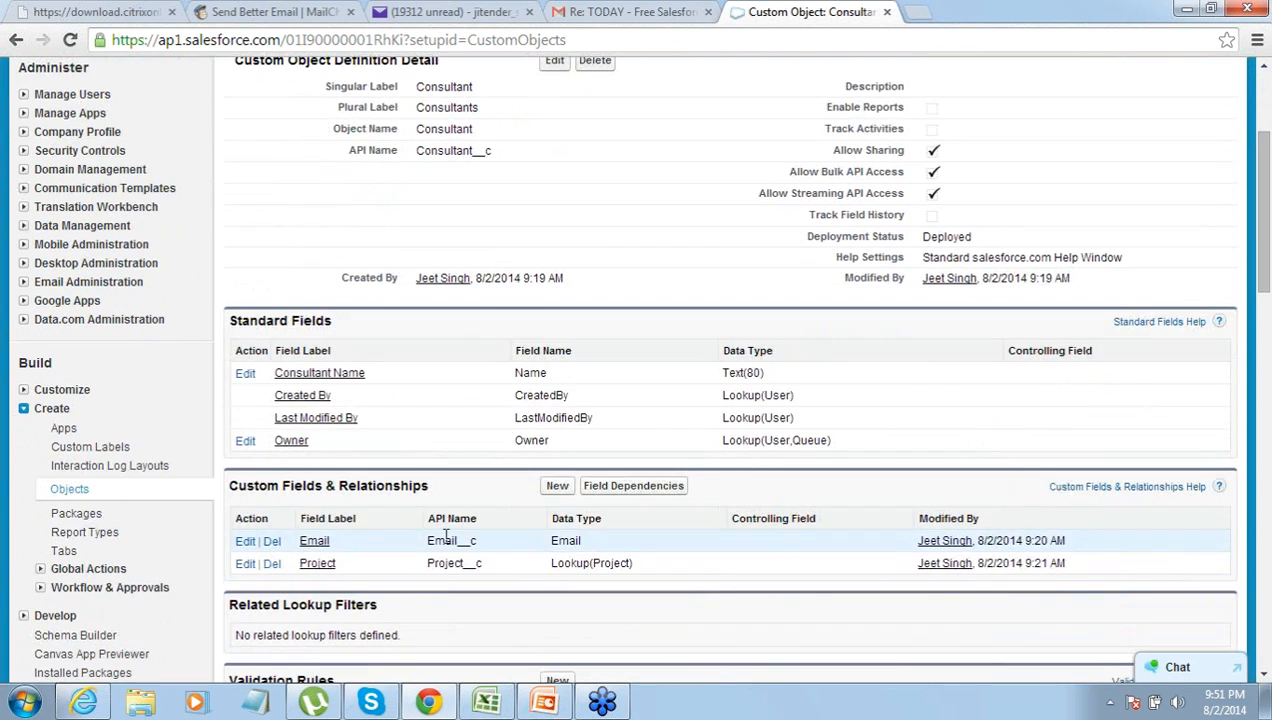
{"action": "left_click", "coordinate": [63, 553]}
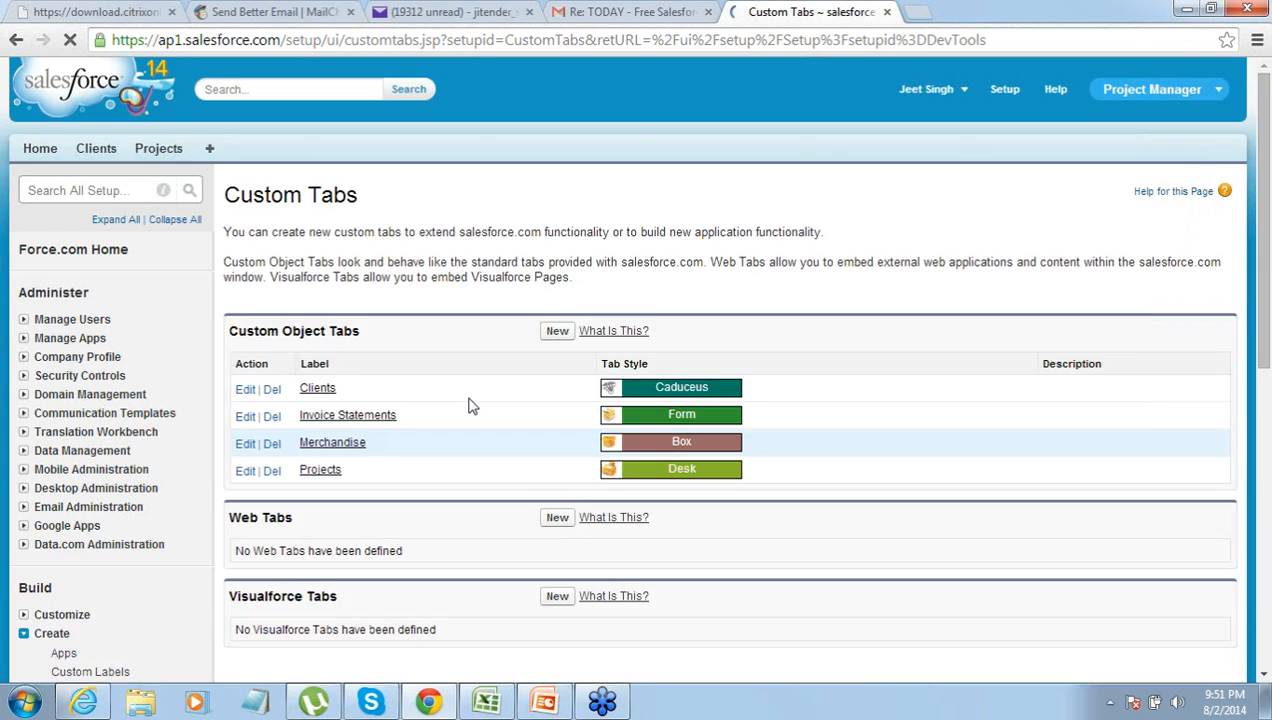
{"action": "left_click", "coordinate": [557, 333]}
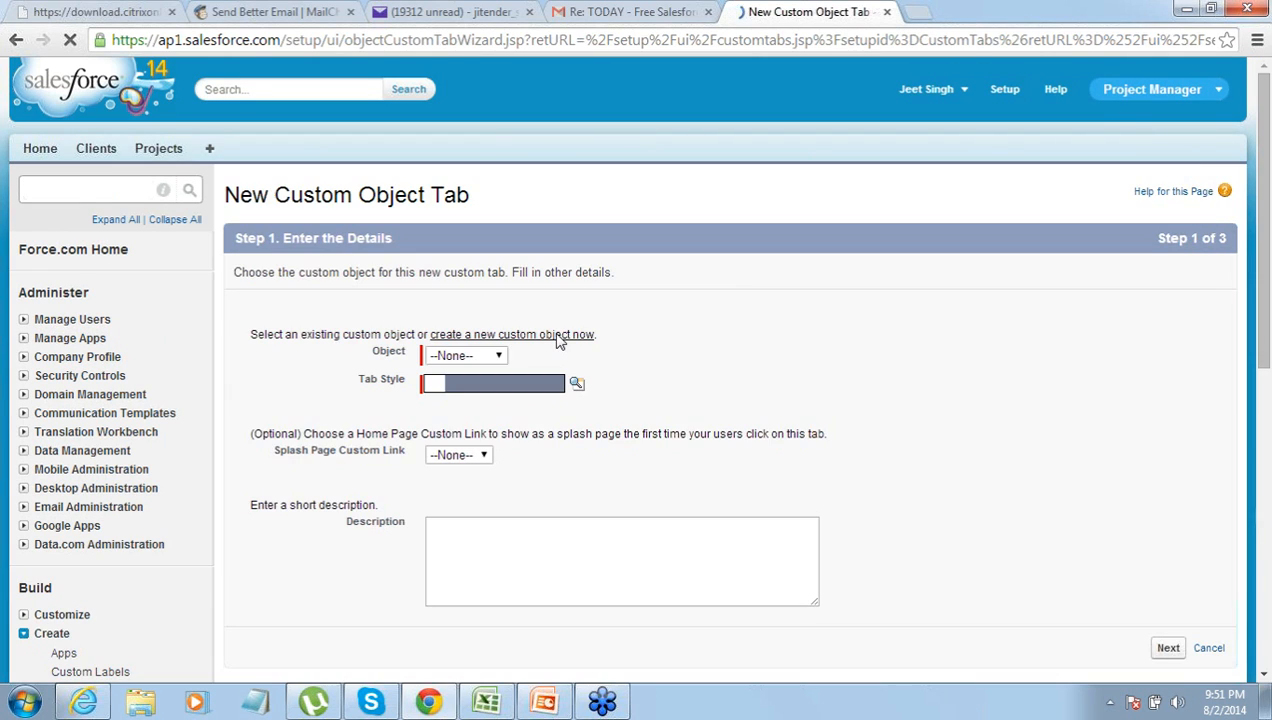
{"action": "left_click", "coordinate": [500, 356]}
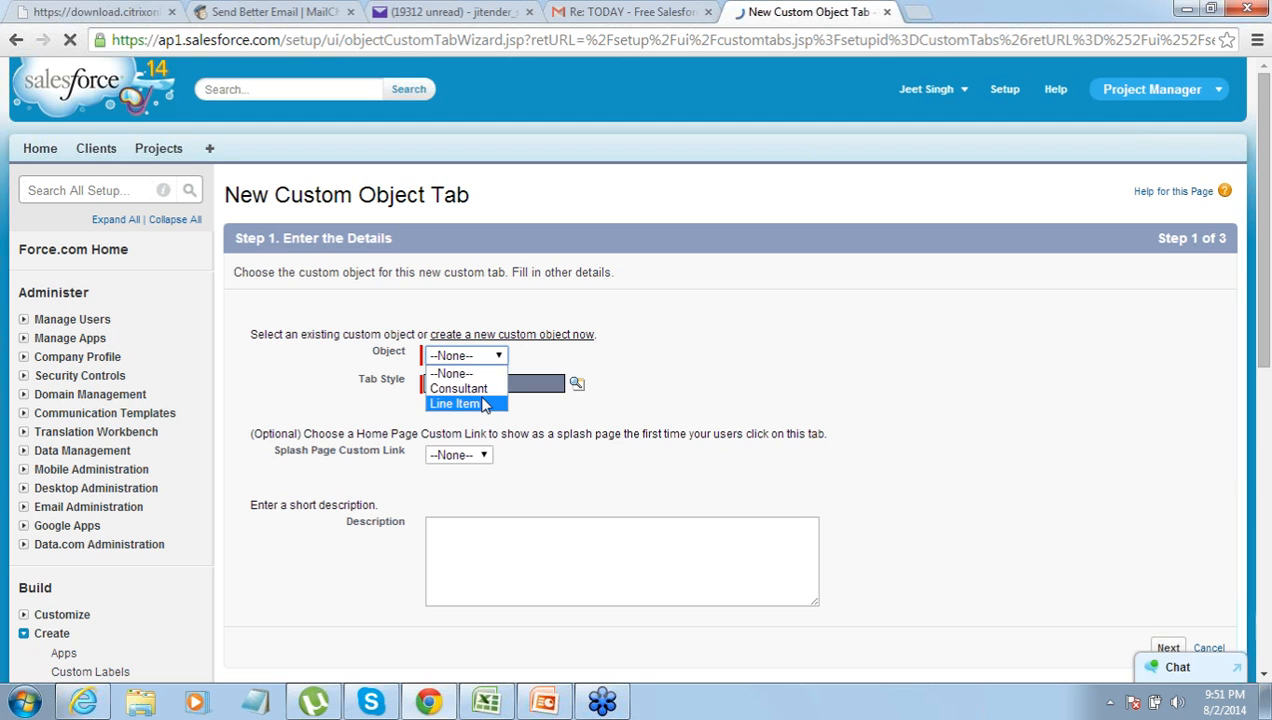
{"action": "left_click", "coordinate": [460, 389]}
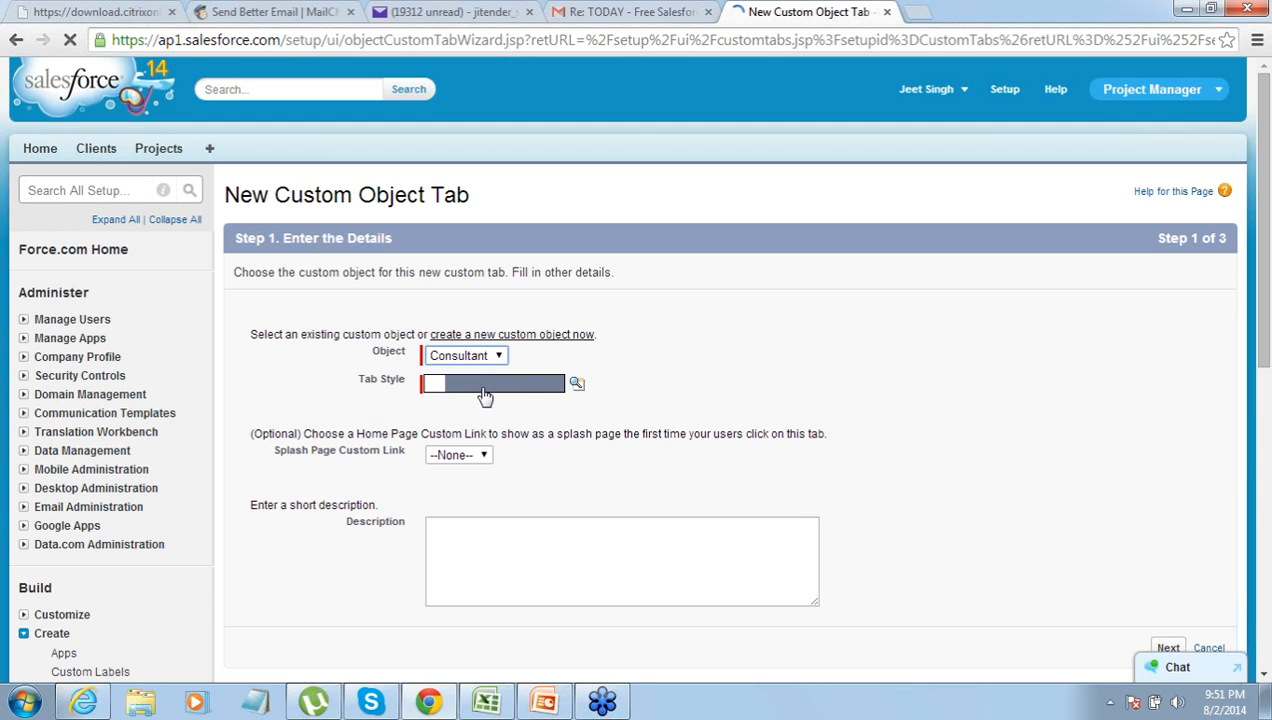
{"action": "left_click", "coordinate": [579, 386]}
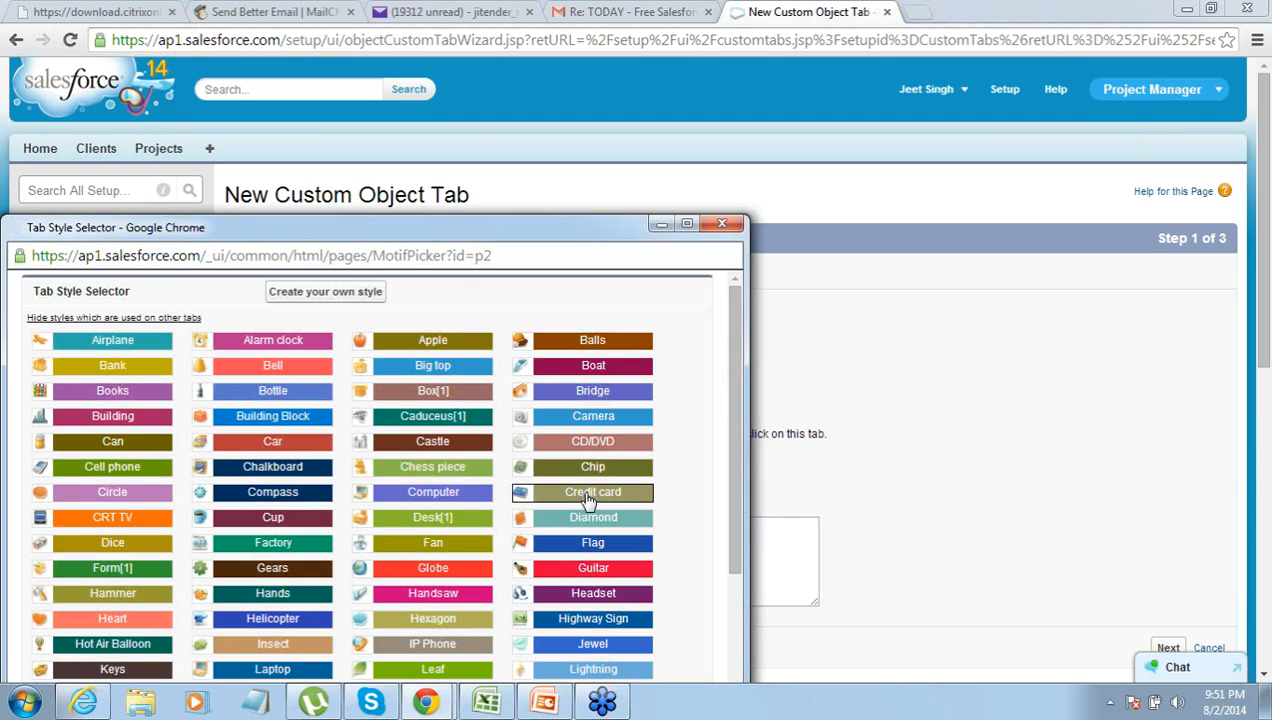
{"action": "left_click", "coordinate": [588, 497]}
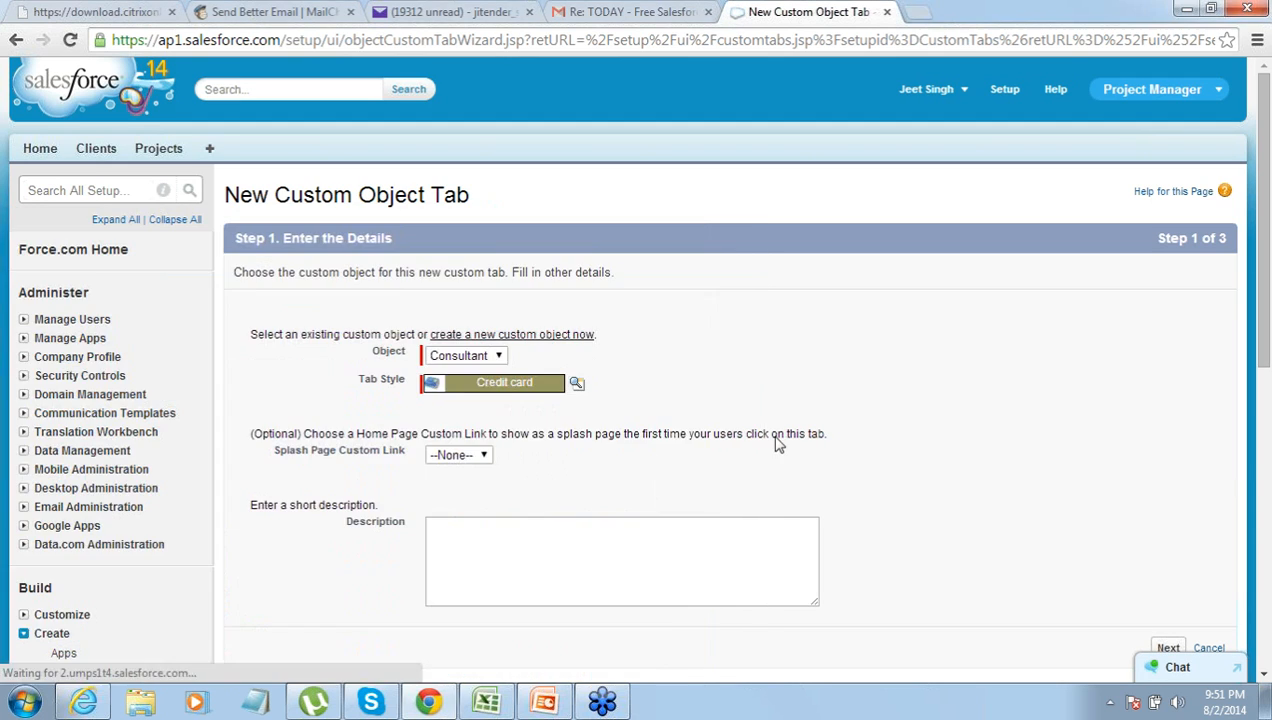
- Accept the default profile visibility and custom app selections for the Consultants tab and save it
{"action": "left_click", "coordinate": [1168, 648]}
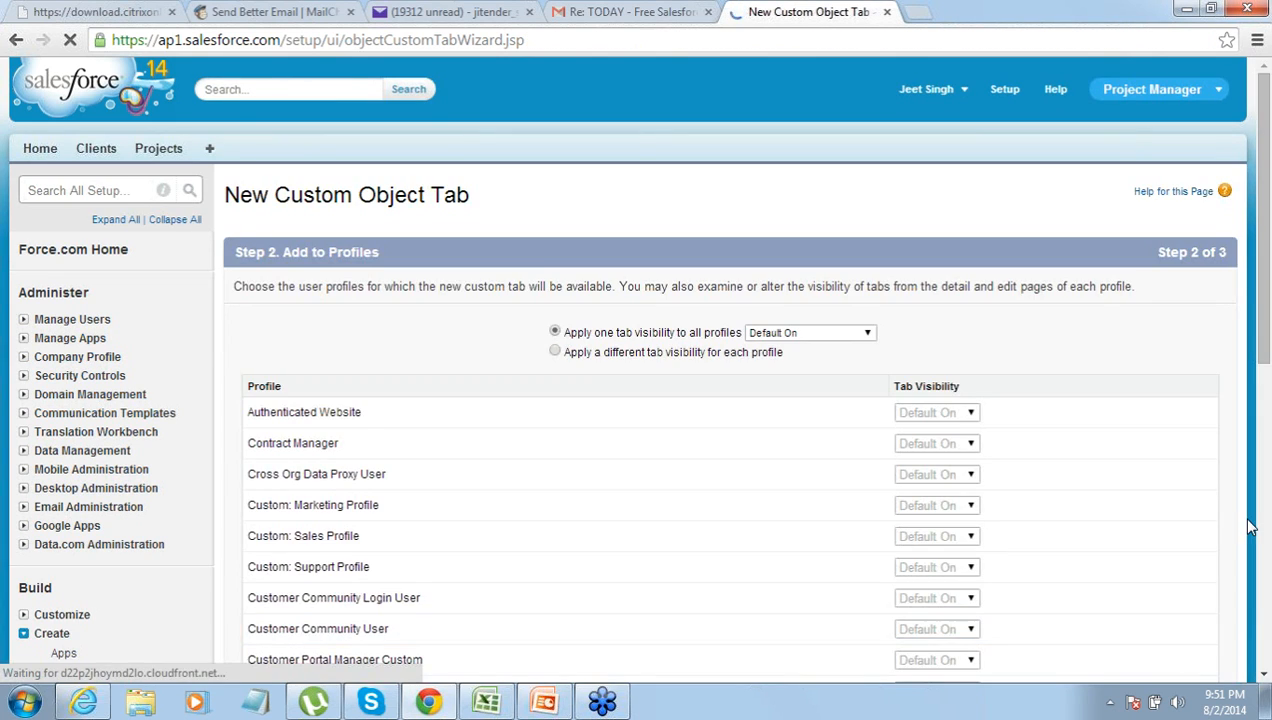
{"action": "scroll", "coordinate": [1264, 676], "scroll_direction": "down", "scroll_amount": 6}
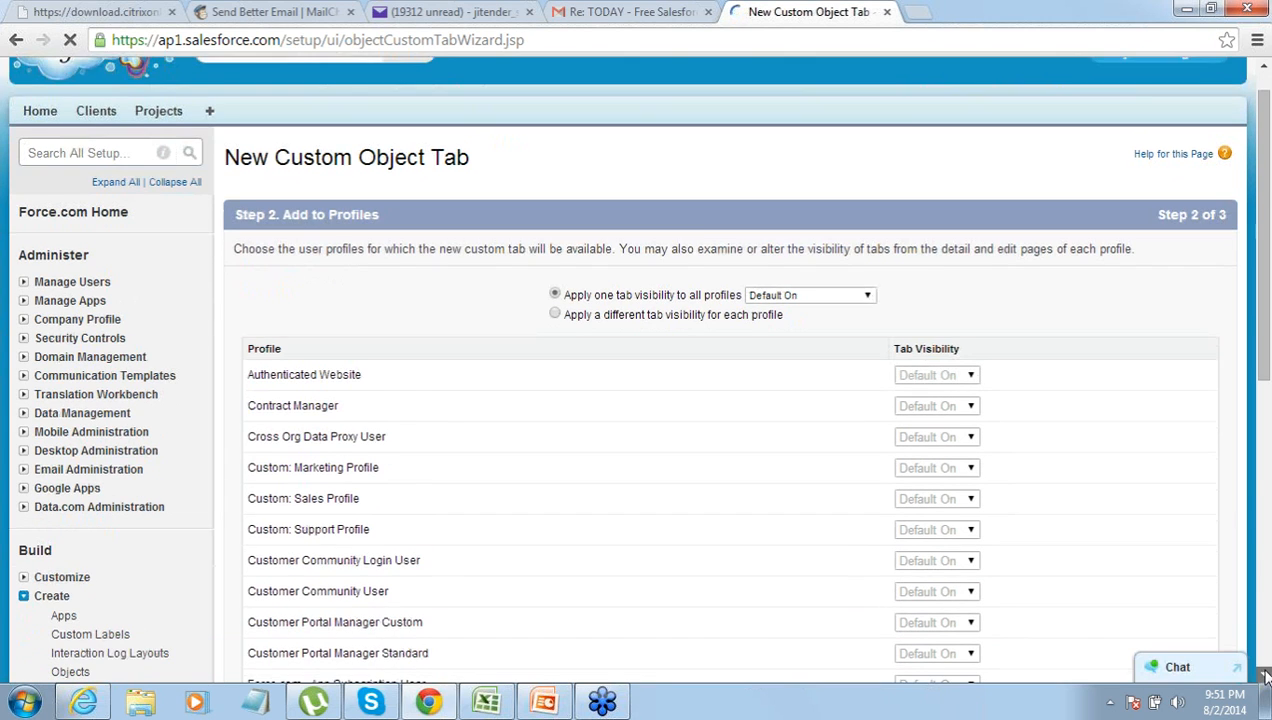
{"action": "left_click", "coordinate": [1168, 595]}
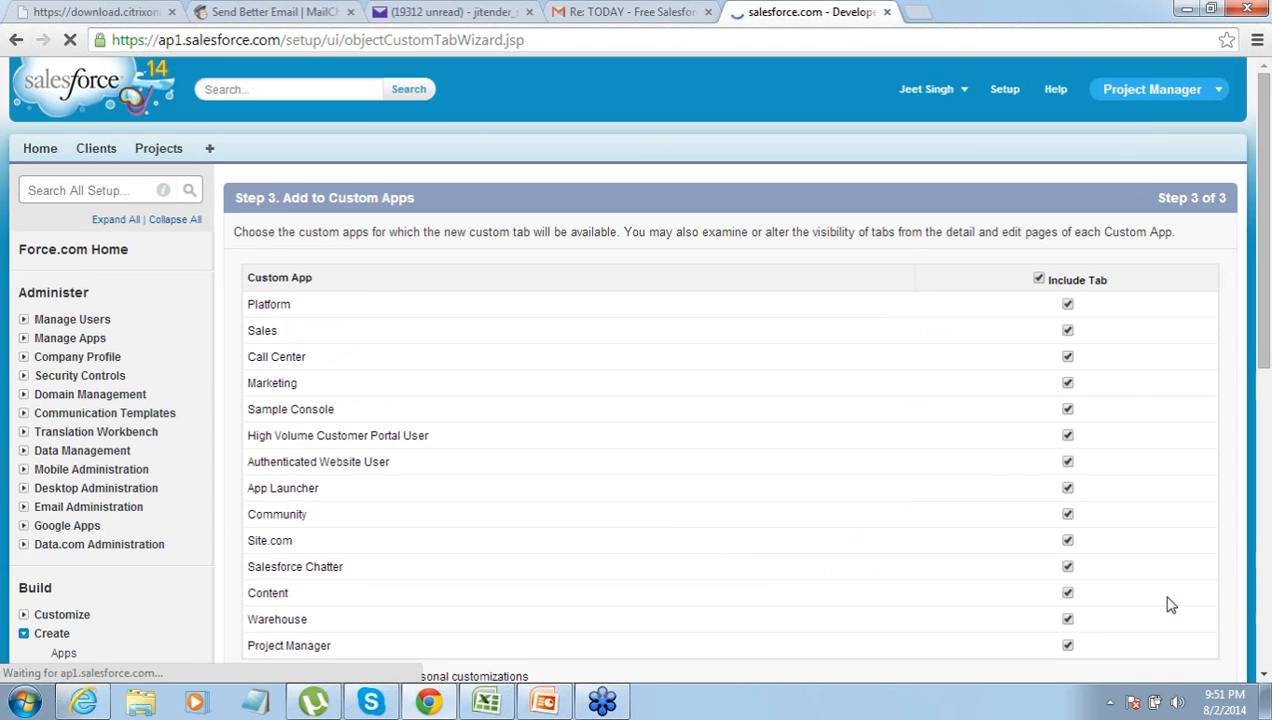
{"action": "scroll", "coordinate": [1264, 678], "scroll_direction": "down", "scroll_amount": 3}
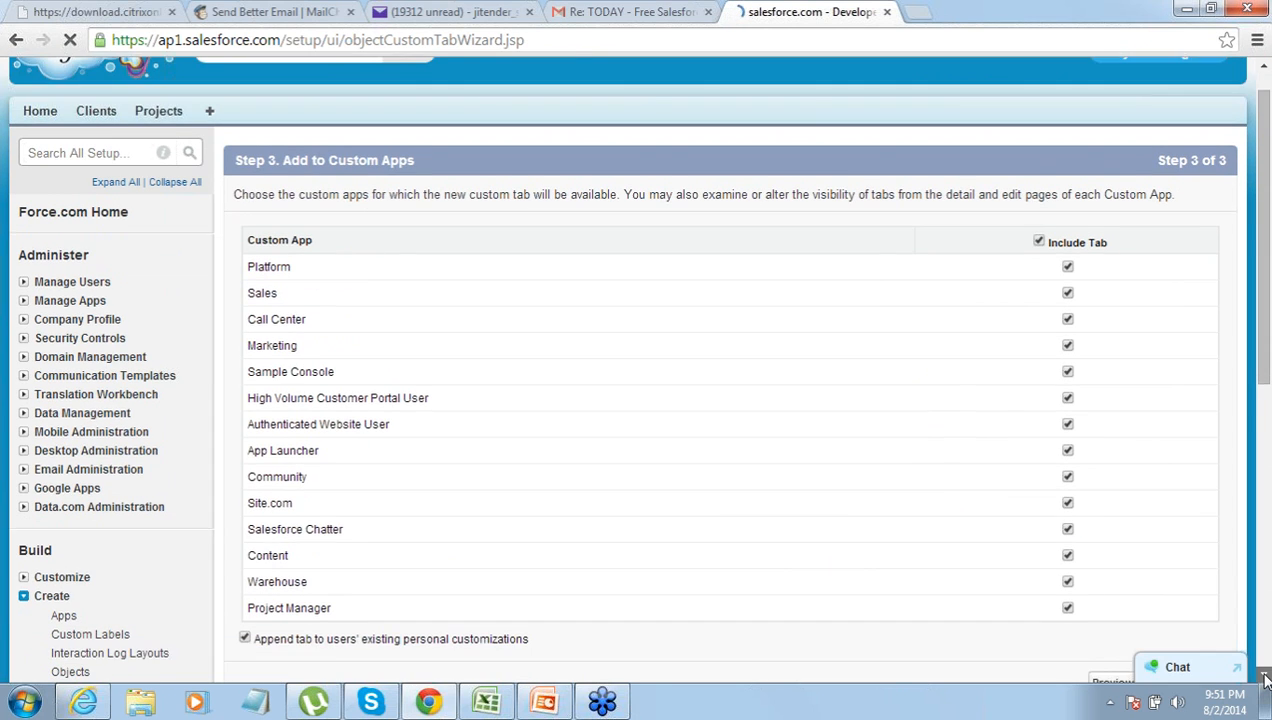
{"action": "left_click", "coordinate": [1168, 610]}
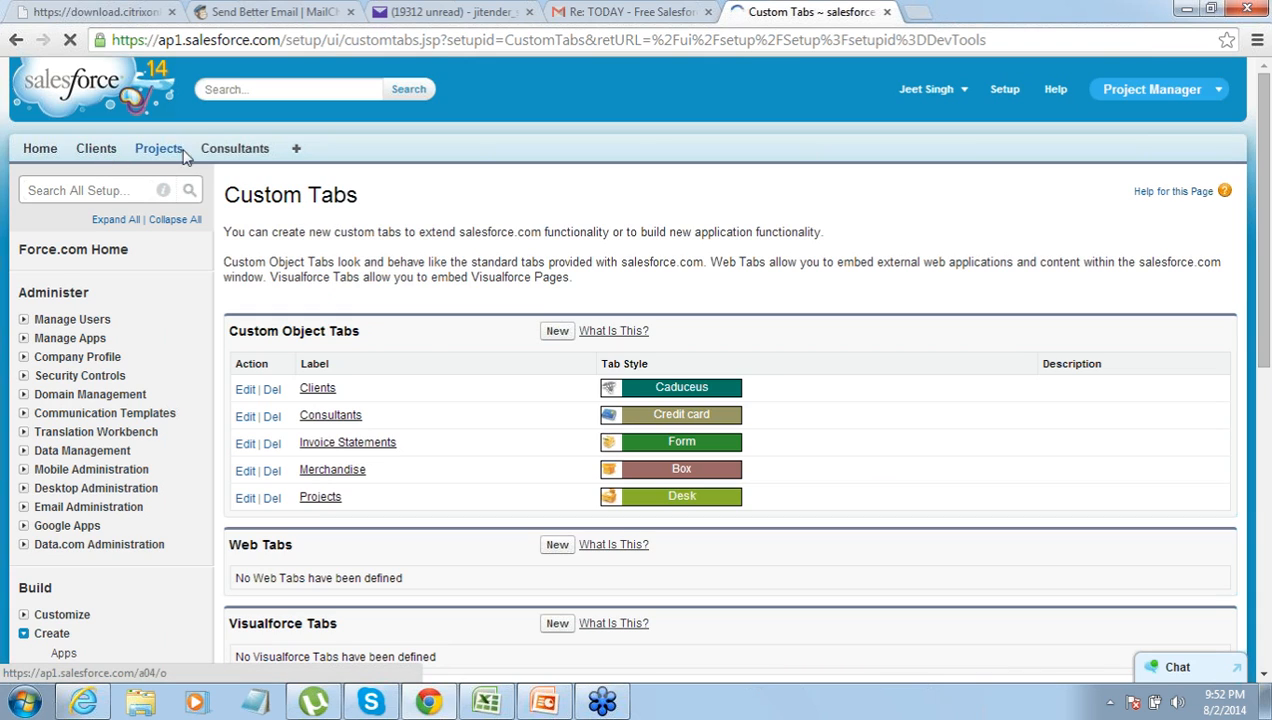
- Start a new Consultant record and fill in the consultant's full name and e-mail address
{"action": "left_click", "coordinate": [150, 156]}
{"action": "left_click", "coordinate": [228, 160]}
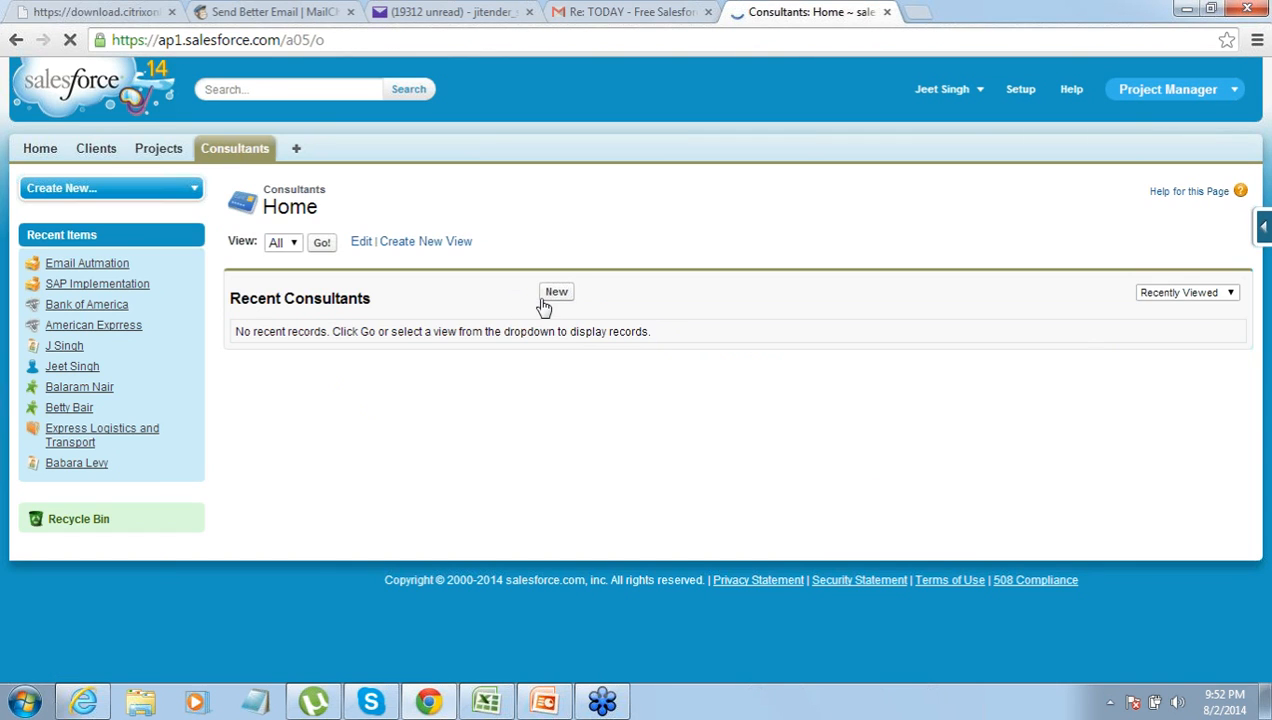
{"action": "left_click", "coordinate": [546, 296]}
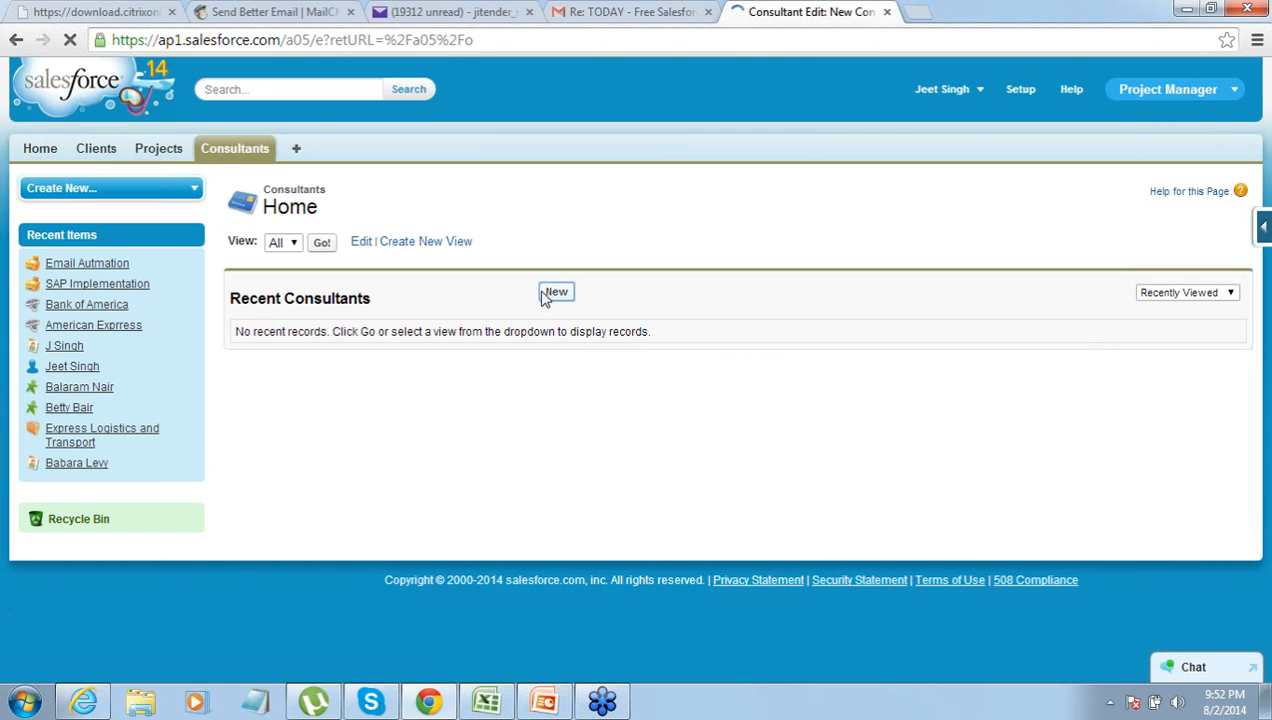
{"action": "type", "text": "Am"}
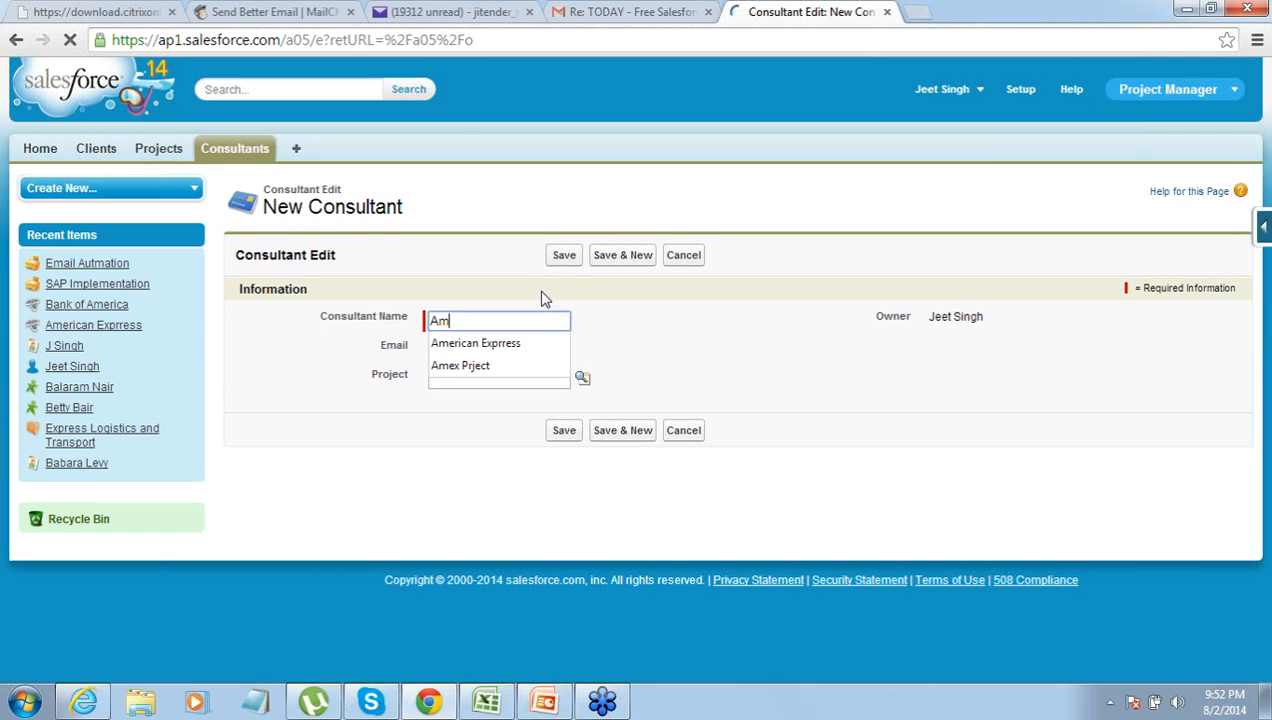
{"action": "type", "text": "itabh Bachan"}
{"action": "key", "text": "Tab"}
{"action": "type", "text": "ab@"}
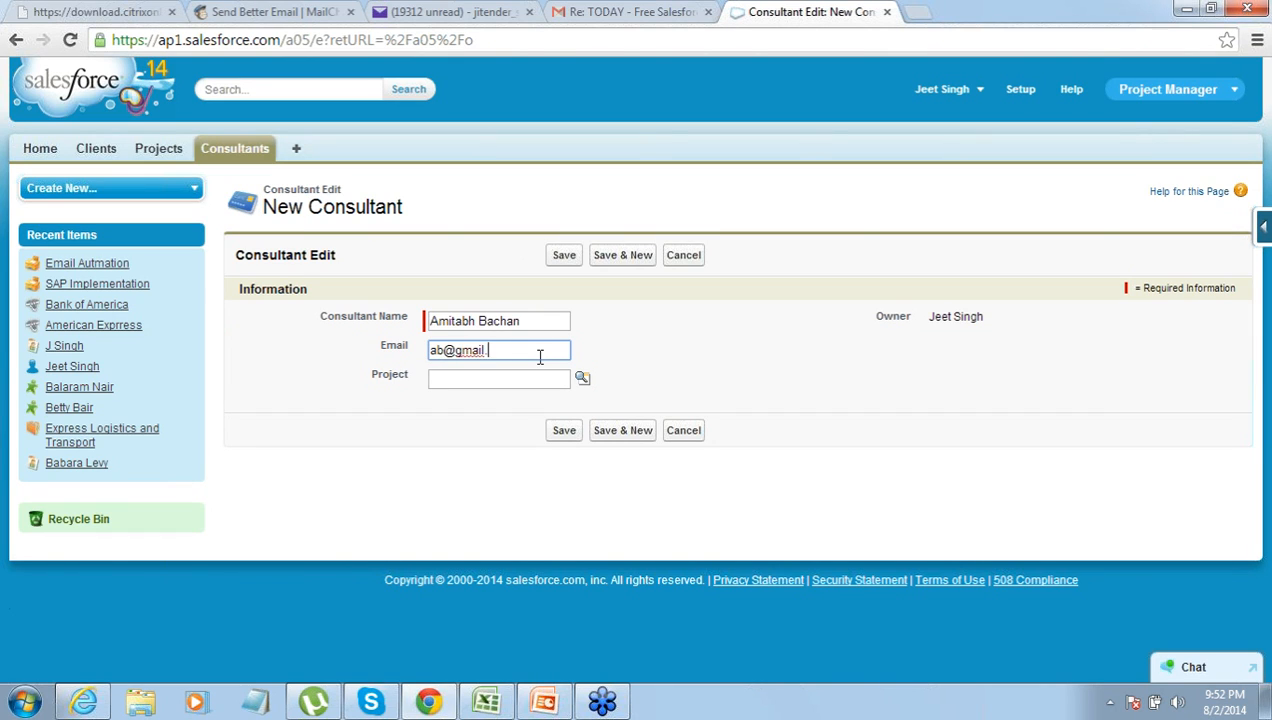
{"action": "key", "text": "Tab"}
- Look up SAP Implementation as the consultant's project and save the record
{"action": "left_click", "coordinate": [582, 378]}
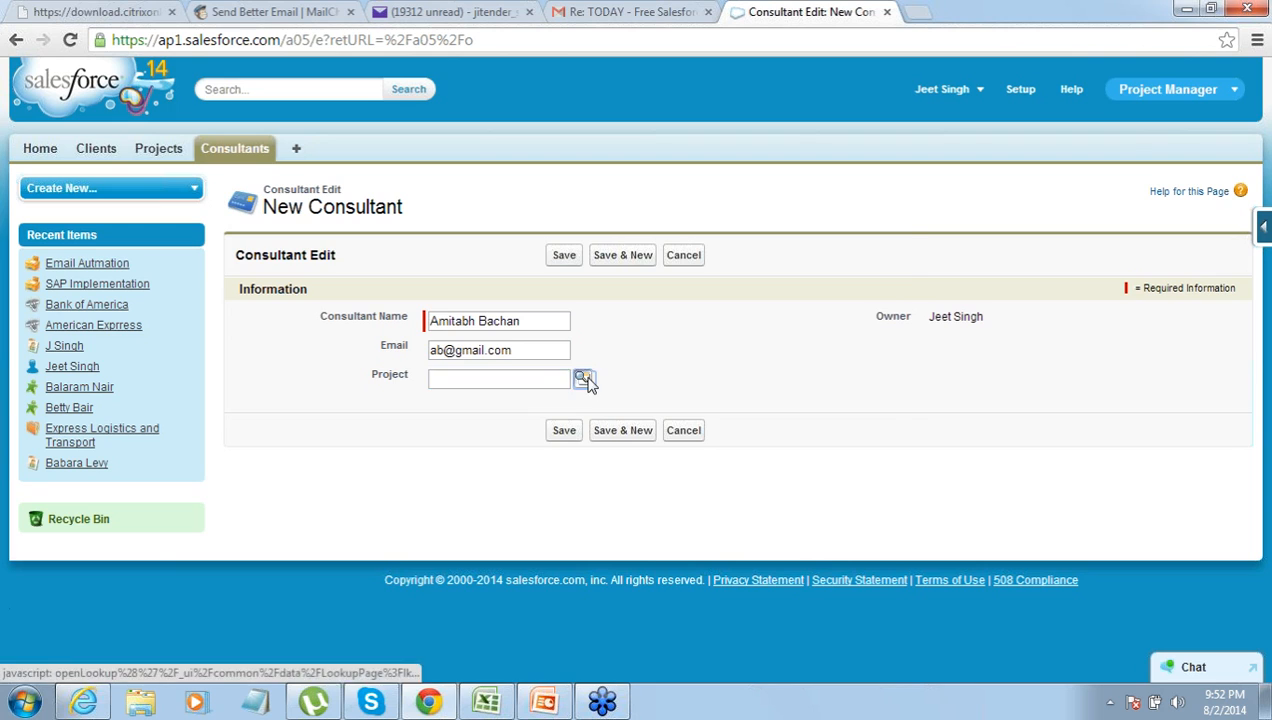
{"action": "left_click_drag", "start_coordinate": [596, 249], "coordinate": [698, 157]}
{"action": "left_click", "coordinate": [415, 403]}
{"action": "left_click", "coordinate": [444, 427]}
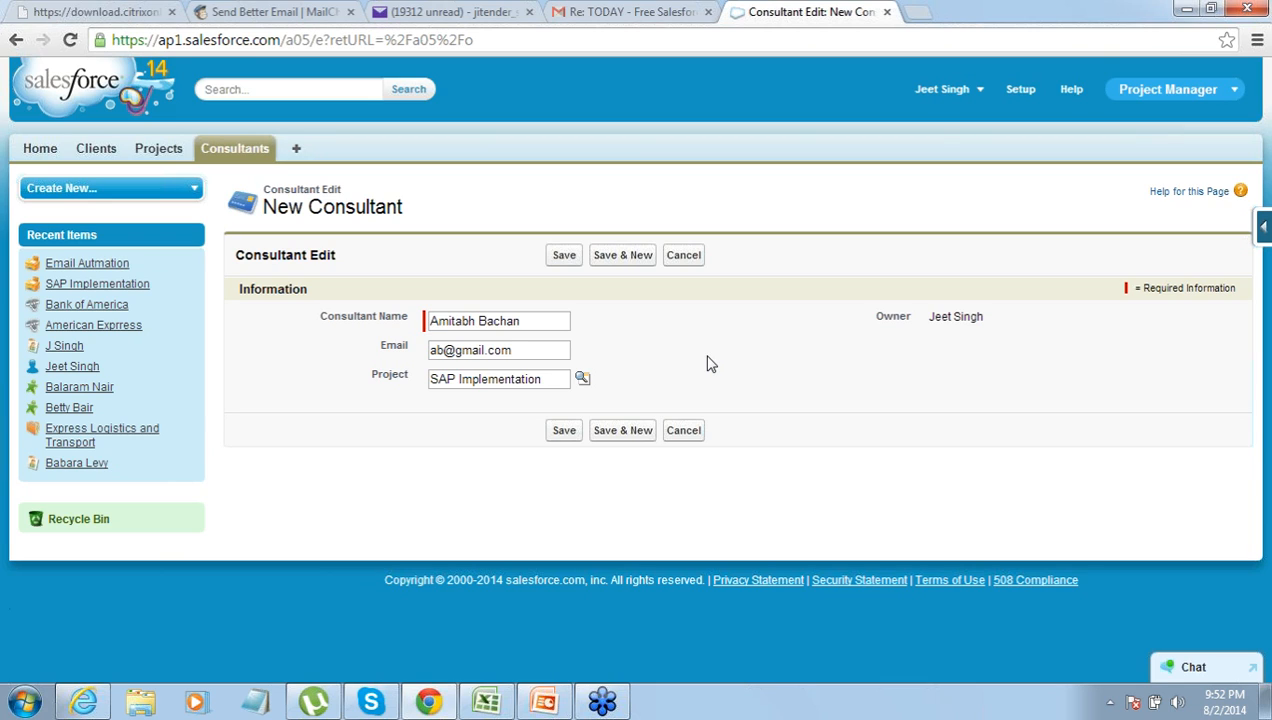
{"action": "left_click", "coordinate": [563, 268]}
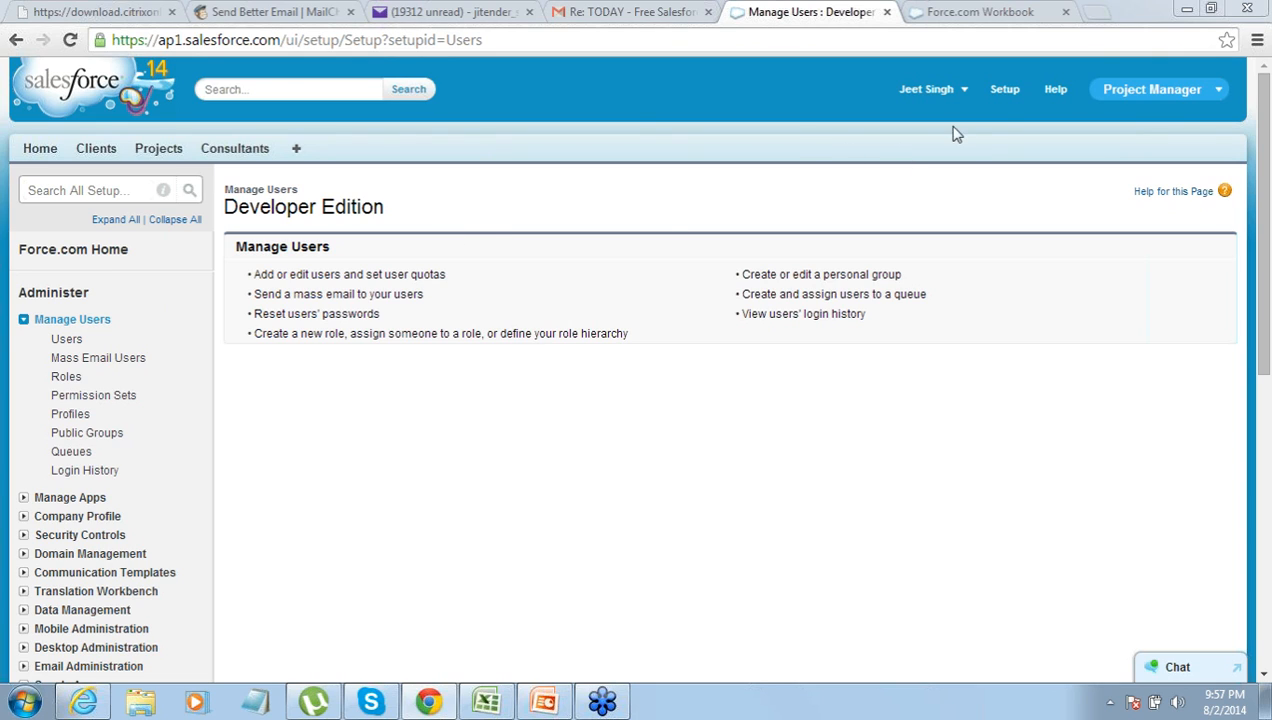
- Open the Salesforce1 settings in the Mobile Administration area of Setup
{"action": "left_click", "coordinate": [1005, 90]}
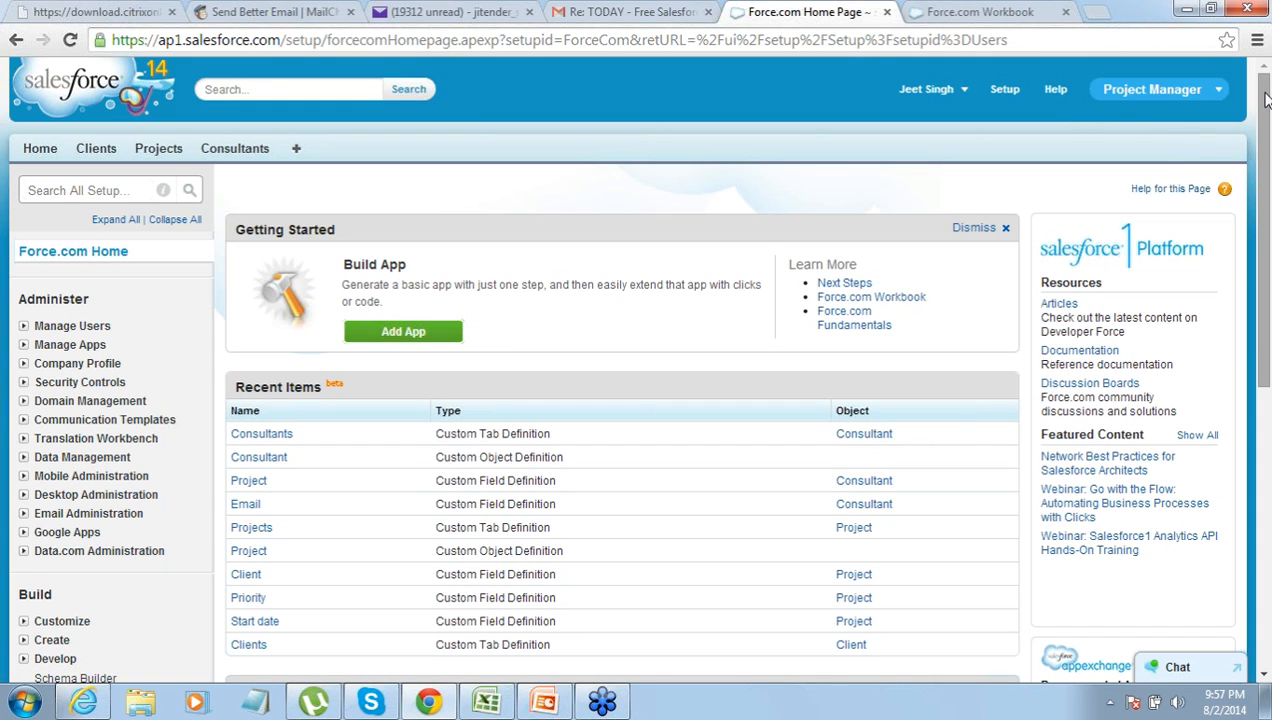
{"action": "left_click", "coordinate": [23, 478]}
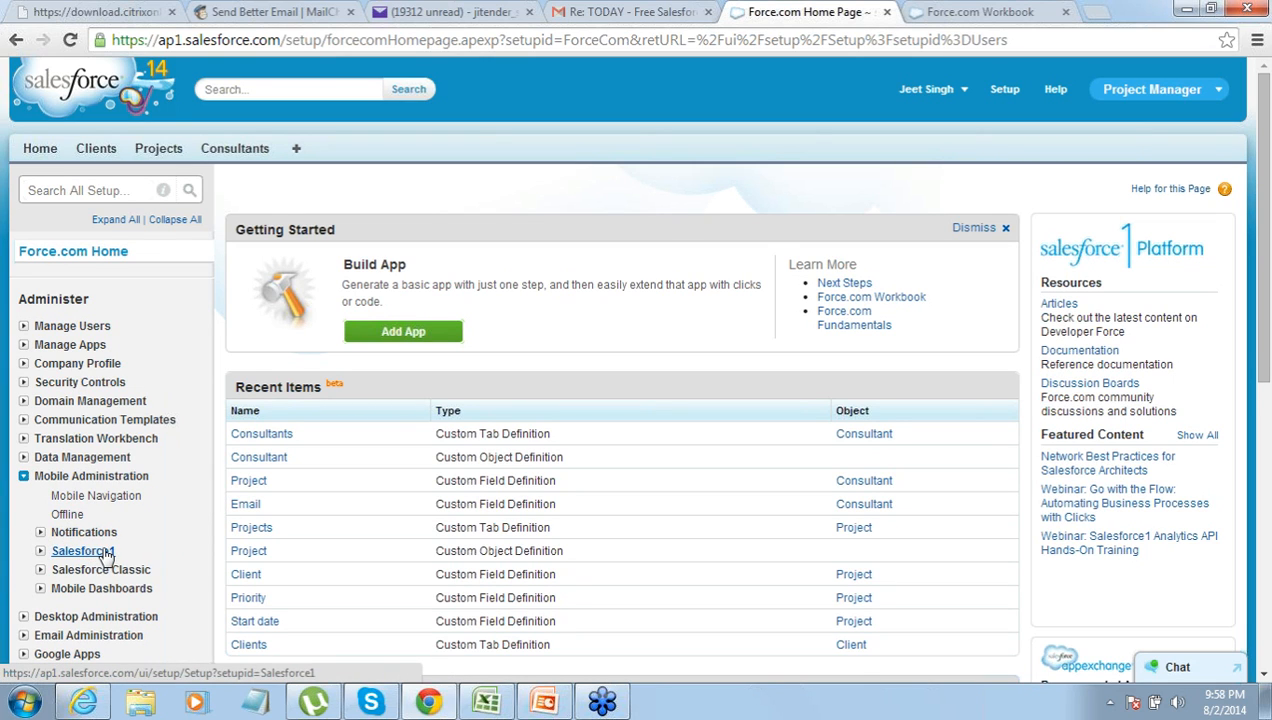
{"action": "left_click", "coordinate": [40, 551]}
{"action": "left_click", "coordinate": [88, 570]}
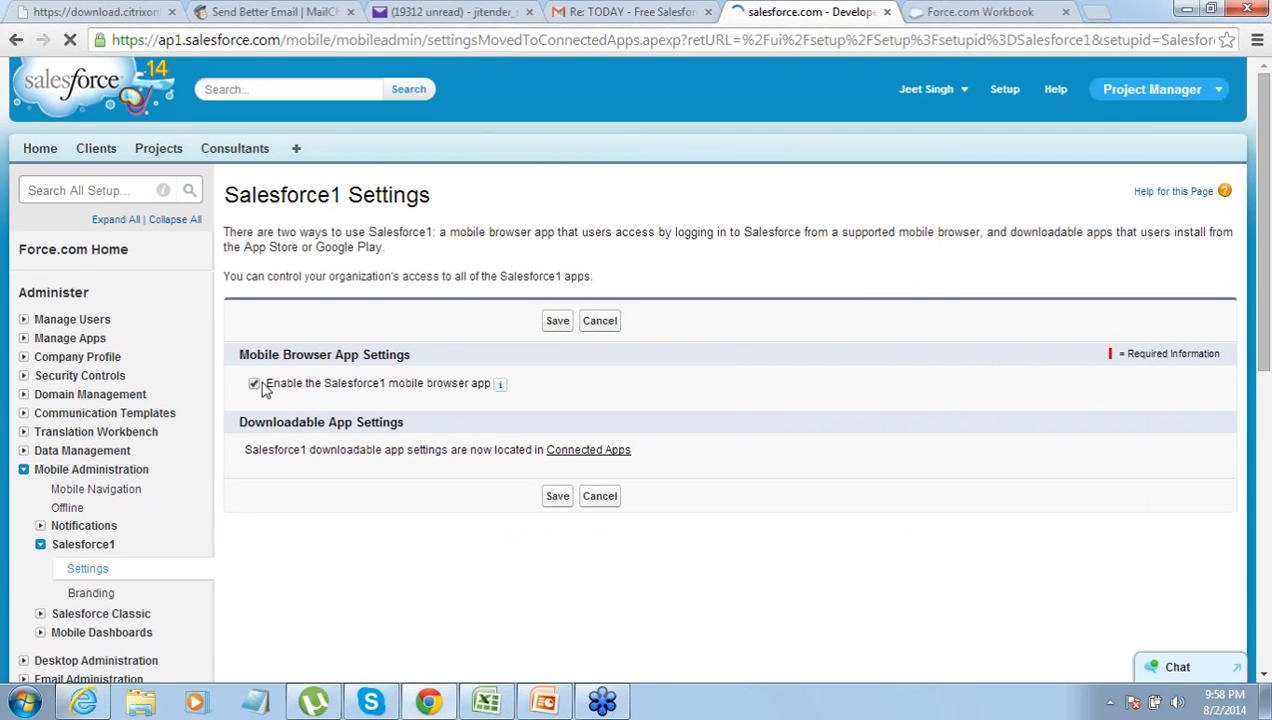
- Review the mobile browser app settings and the description of the ways to use Salesforce1
{"action": "left_click_drag", "start_coordinate": [257, 355], "coordinate": [382, 356]}
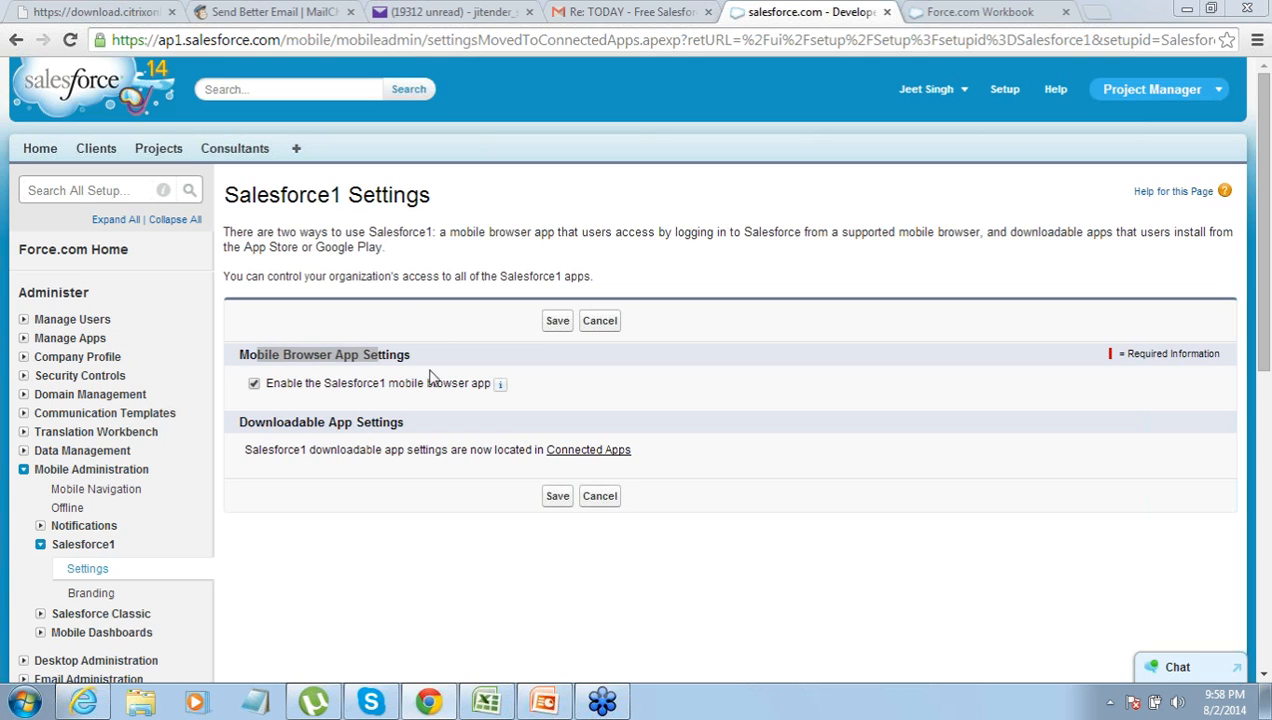
{"action": "left_click", "coordinate": [459, 232]}
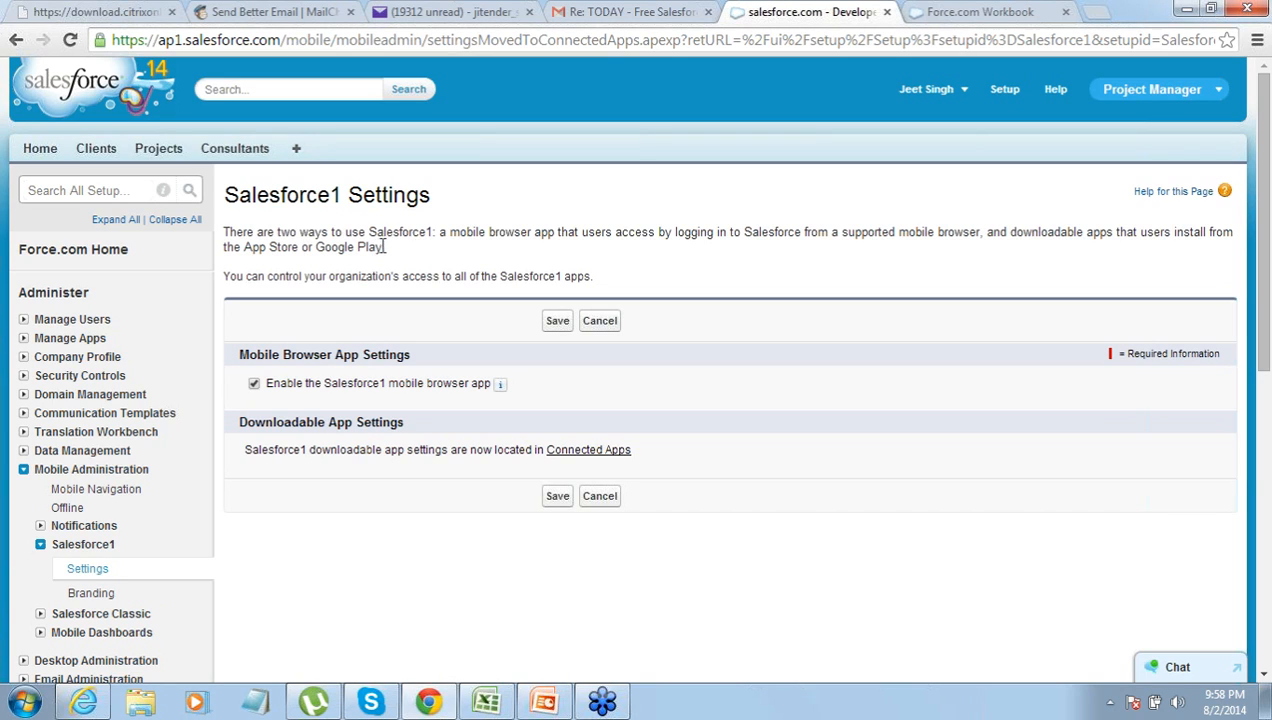
{"action": "left_click_drag", "start_coordinate": [385, 247], "coordinate": [355, 247]}
{"action": "left_click_drag", "start_coordinate": [369, 231], "coordinate": [434, 228]}
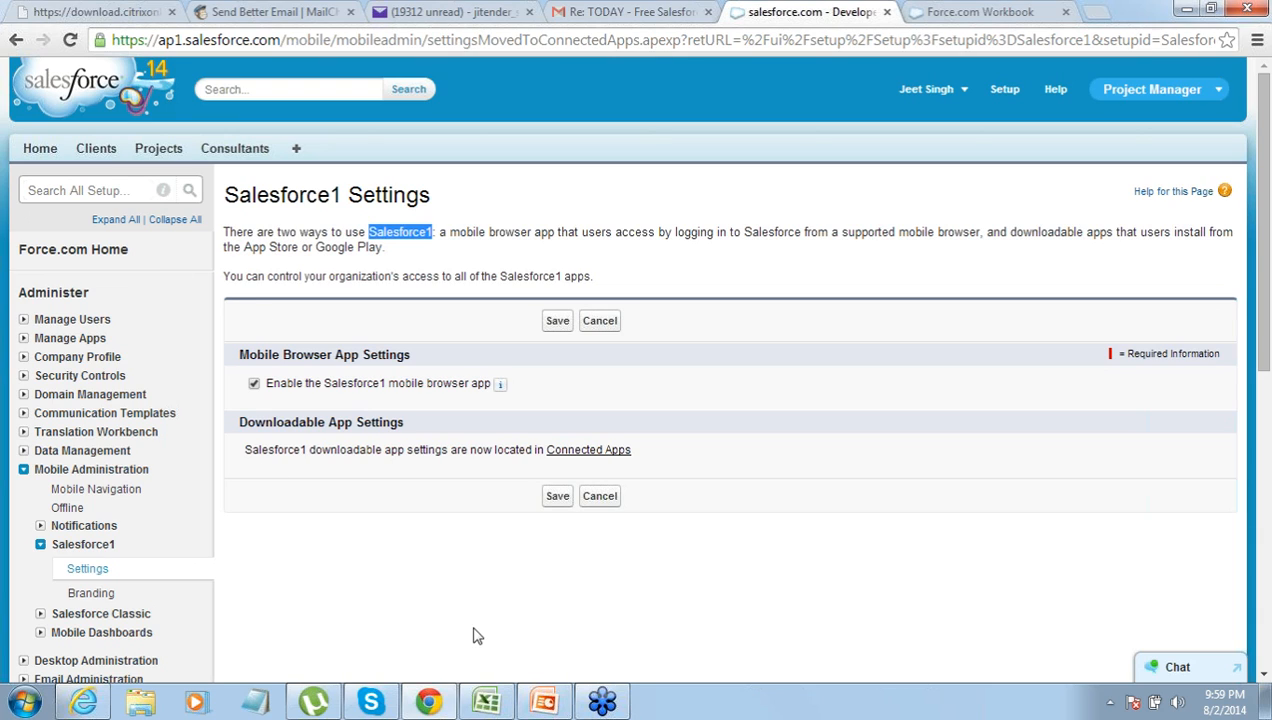
{"action": "left_click", "coordinate": [255, 700]}
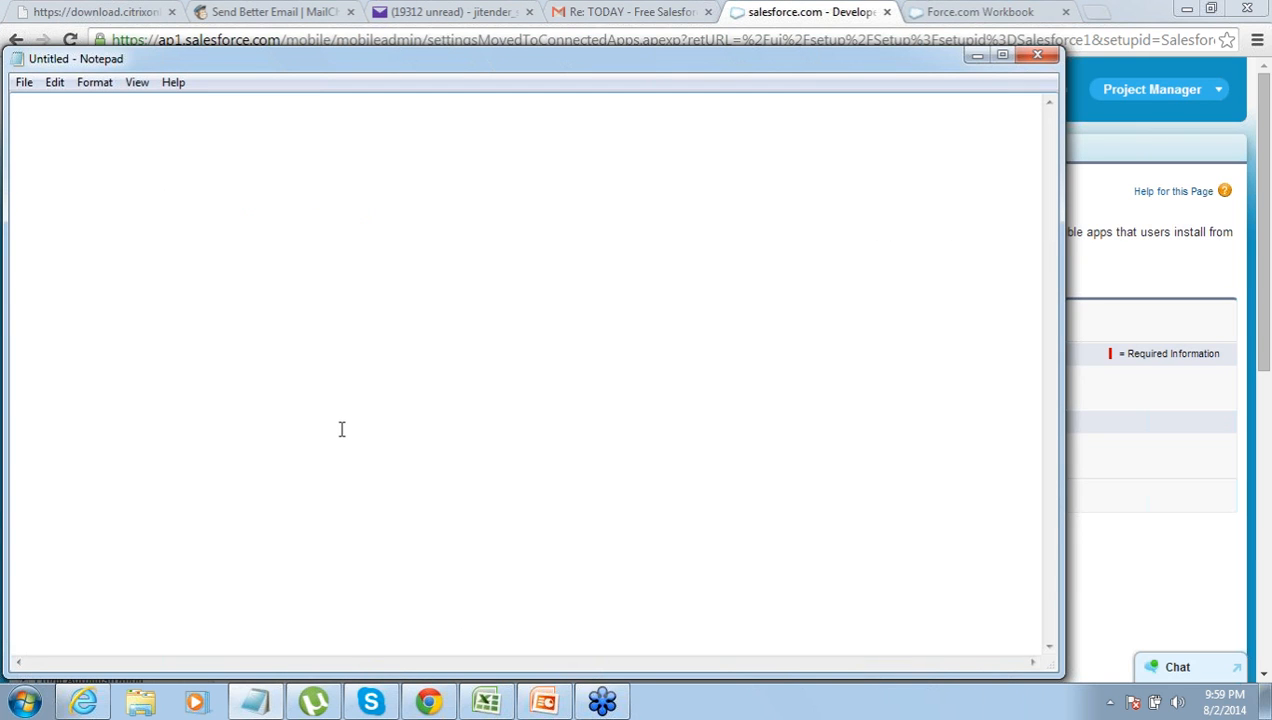
{"action": "left_click", "coordinate": [977, 55]}
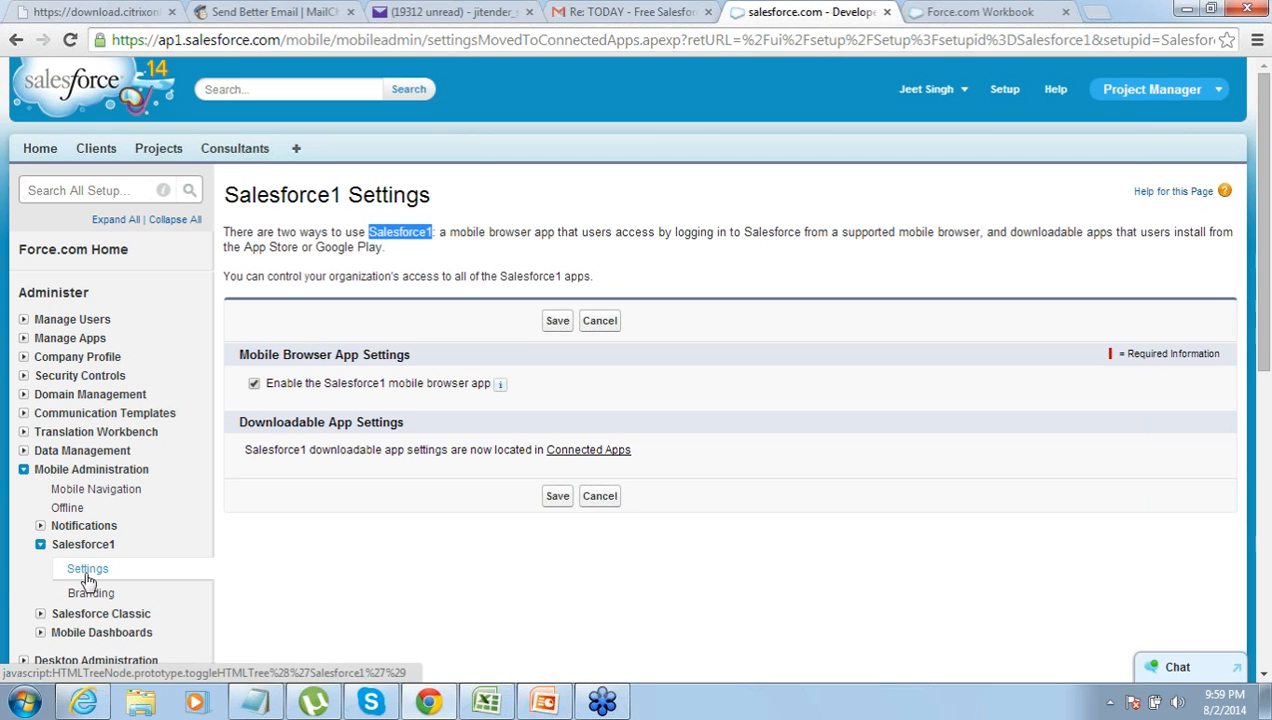
- Toggle the Salesforce1 mobile browser app off and back on, and save the settings with it enabled
{"action": "left_click", "coordinate": [254, 385]}
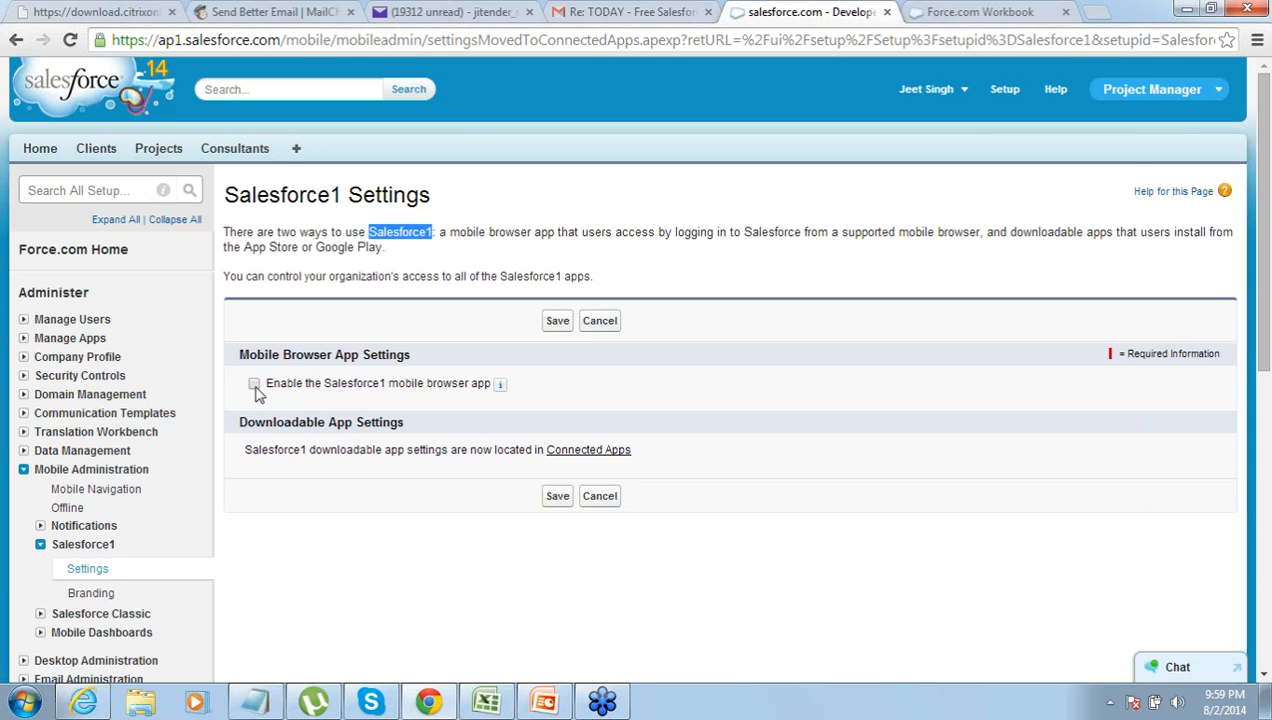
{"action": "left_click", "coordinate": [254, 384]}
{"action": "left_click", "coordinate": [477, 313]}
{"action": "left_click", "coordinate": [557, 321]}
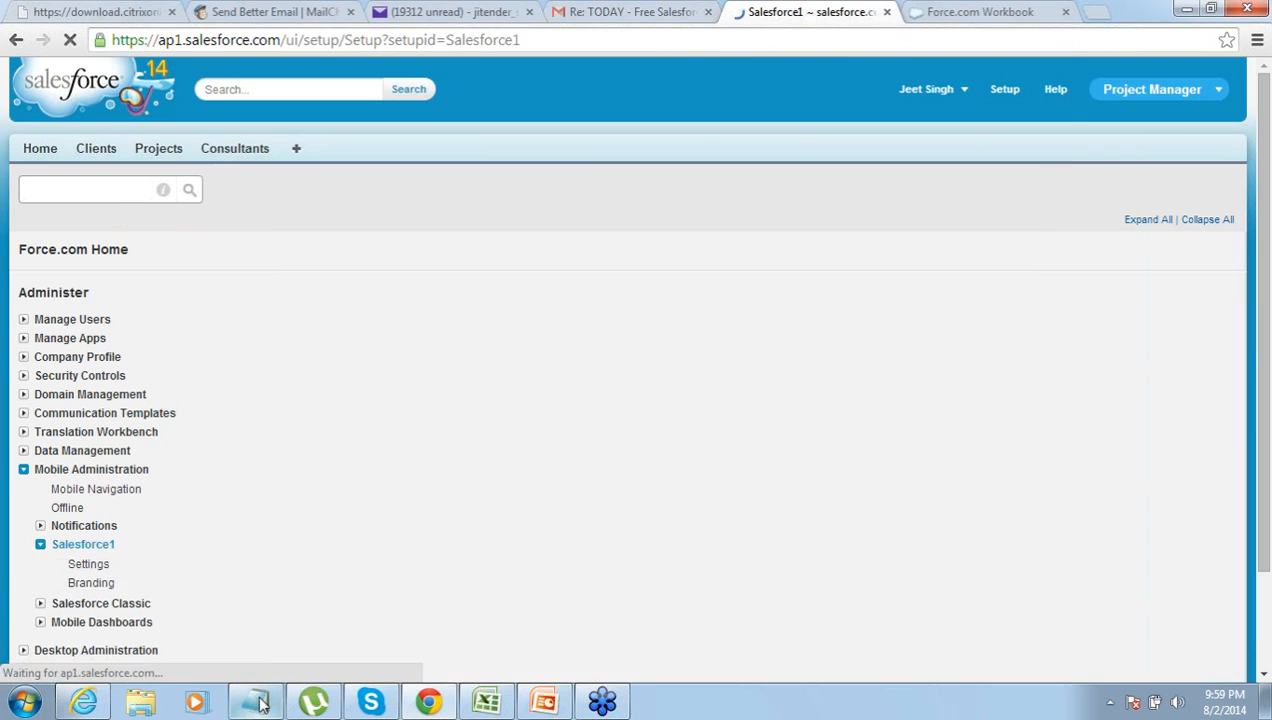
- Switch to Notepad, write the notes "Salesforce1" and "Login Password" on separate lines, and minimize the window
{"action": "left_click", "coordinate": [258, 703]}
{"action": "type", "text": "S"}
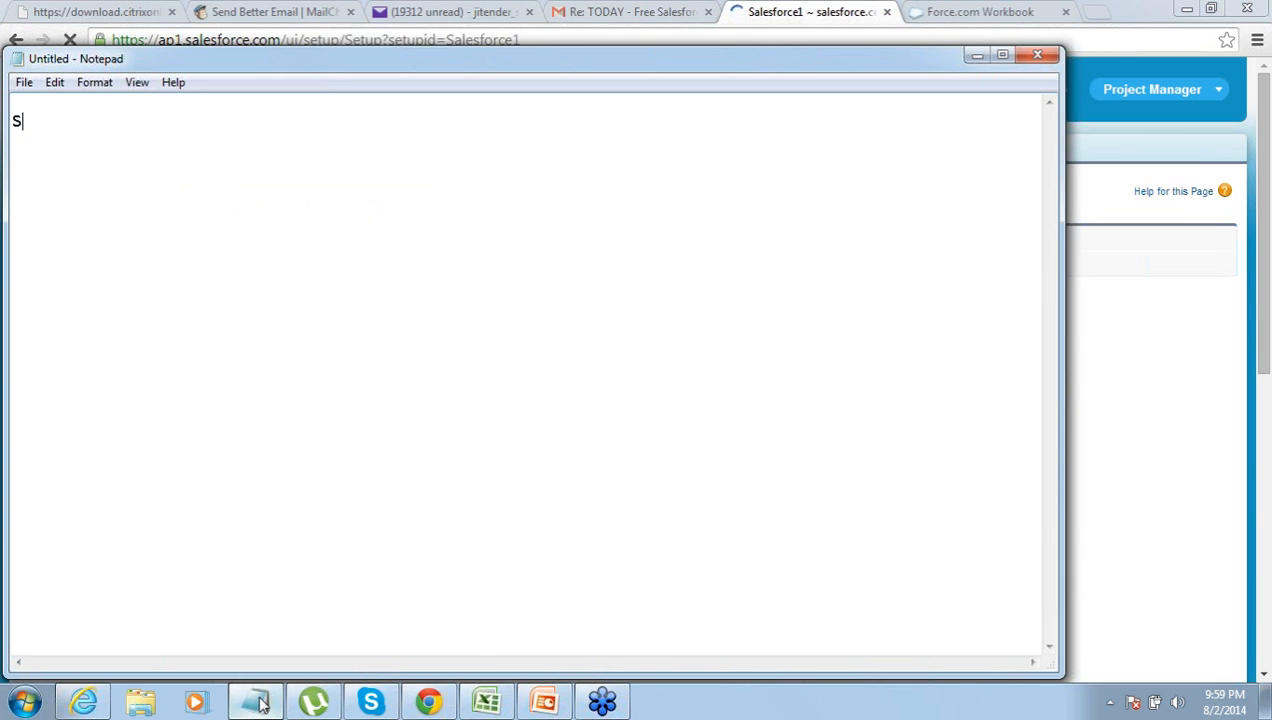
{"action": "type", "text": "alesfor"}
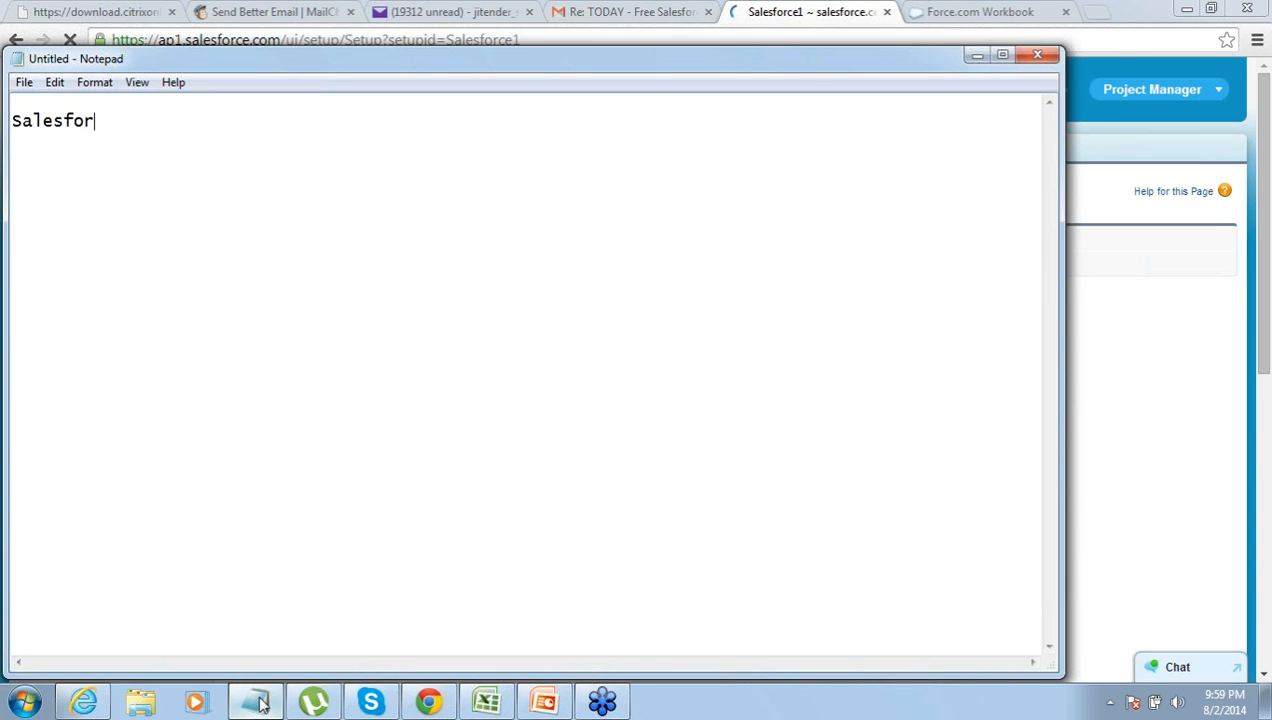
{"action": "type", "text": "ce1"}
{"action": "key", "text": "Return"}
{"action": "key", "text": "Return"}
{"action": "type", "text": "Login Pass"}
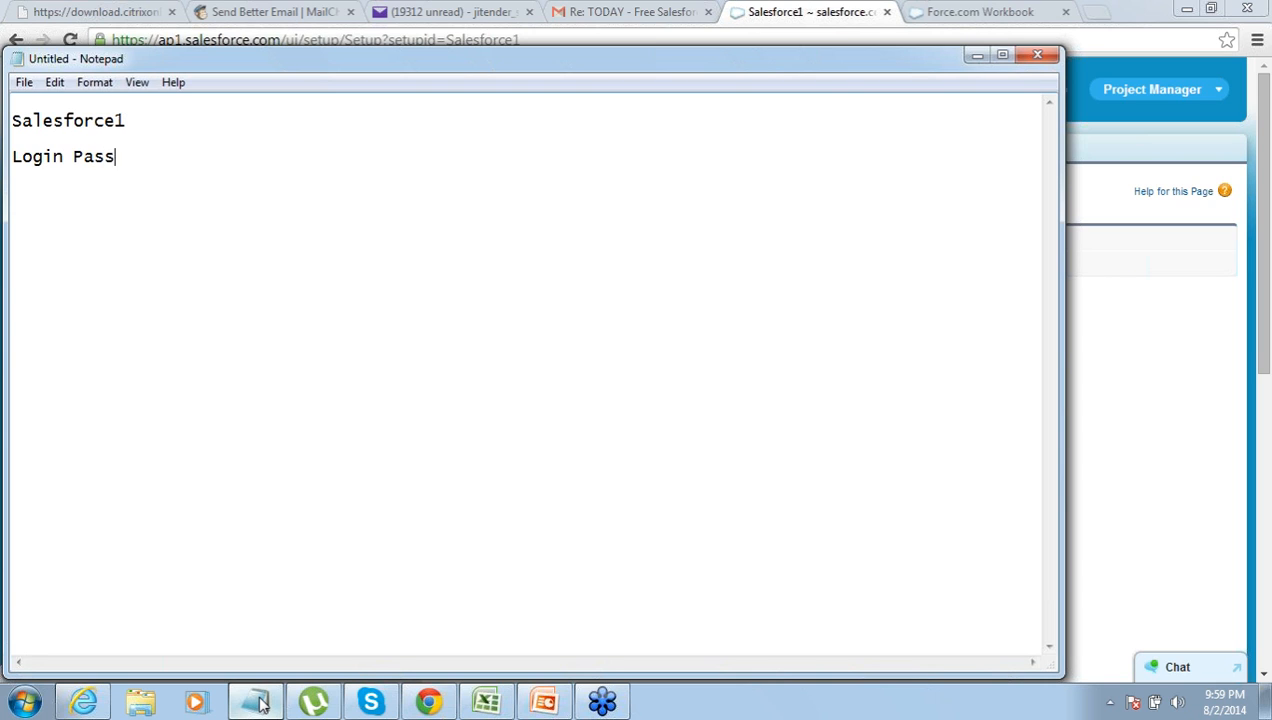
{"action": "type", "text": "word"}
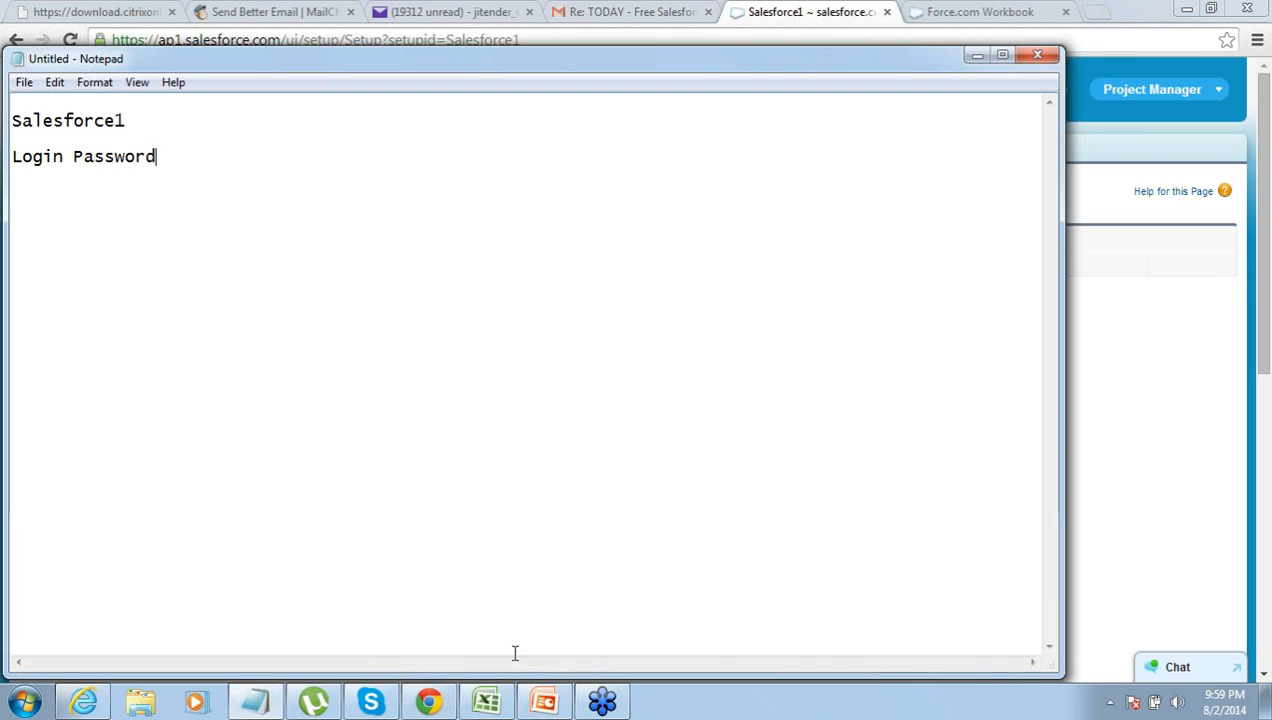
{"action": "left_click", "coordinate": [977, 55]}
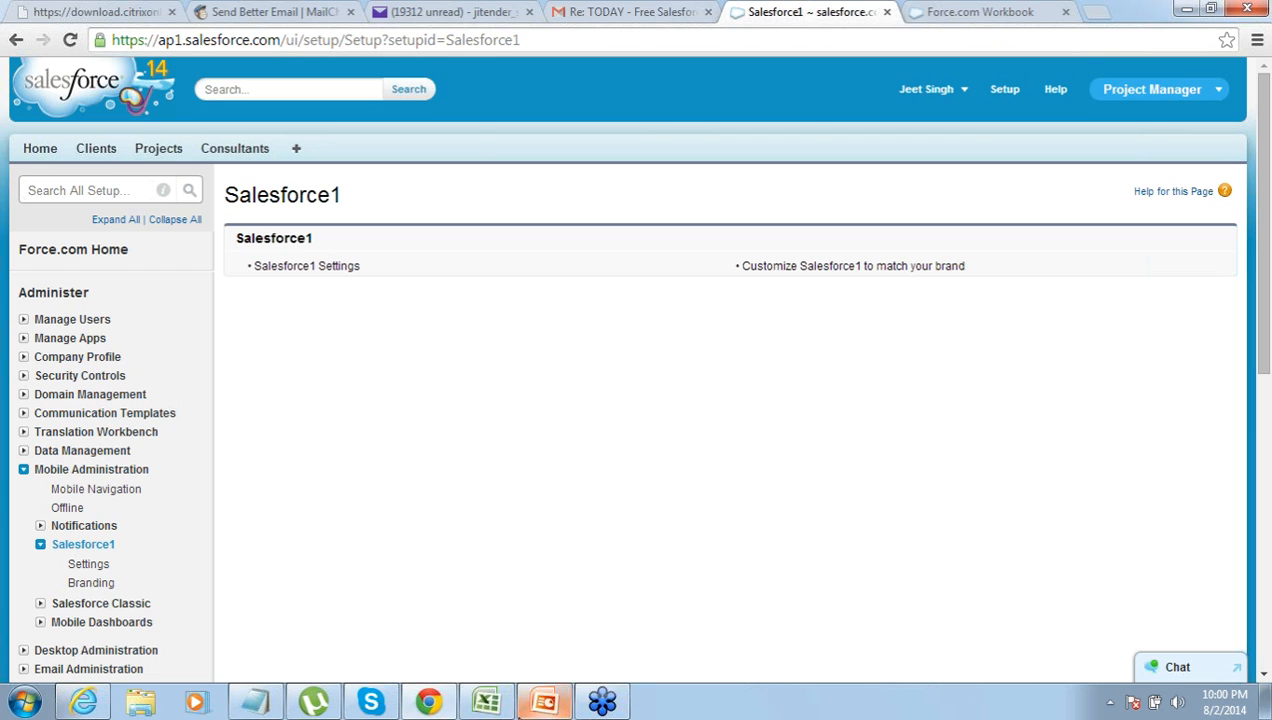
- Switch to the Salesforce_Workshop presentation in PowerPoint to view the Create Project Object slide
{"action": "left_click", "coordinate": [542, 705]}
{"action": "left_click", "coordinate": [542, 705]}
{"action": "left_click", "coordinate": [553, 713]}
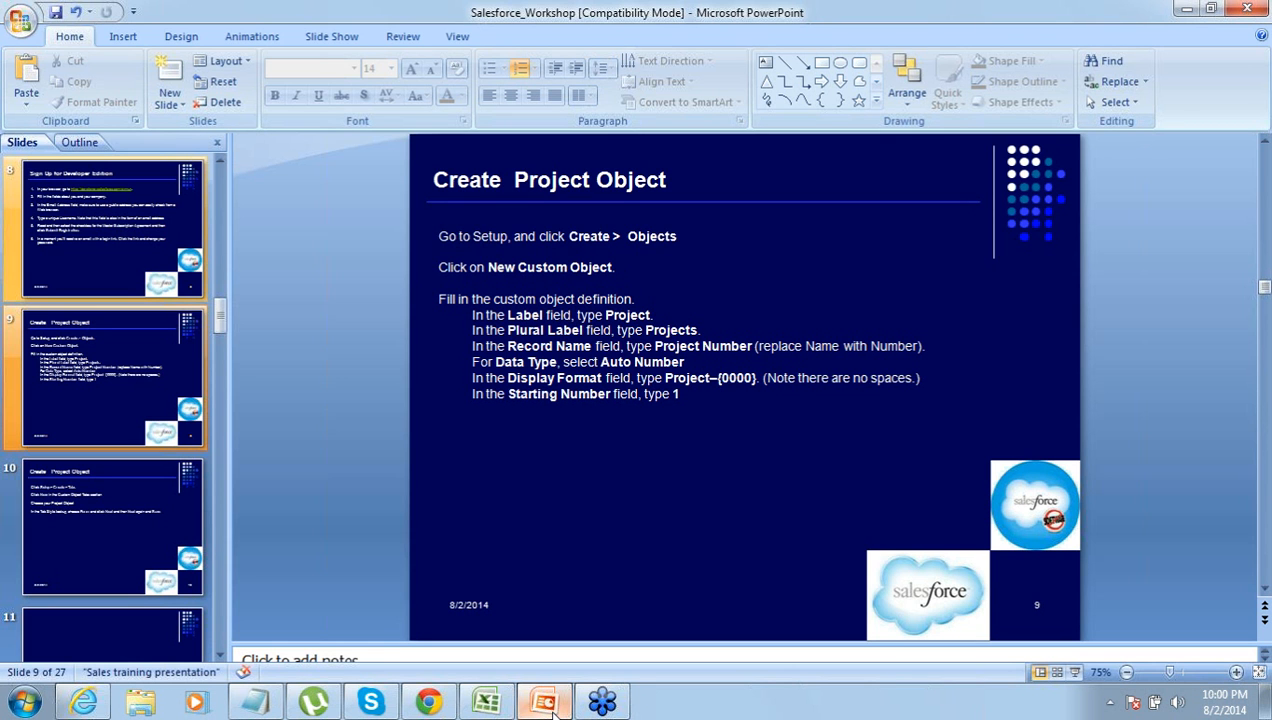